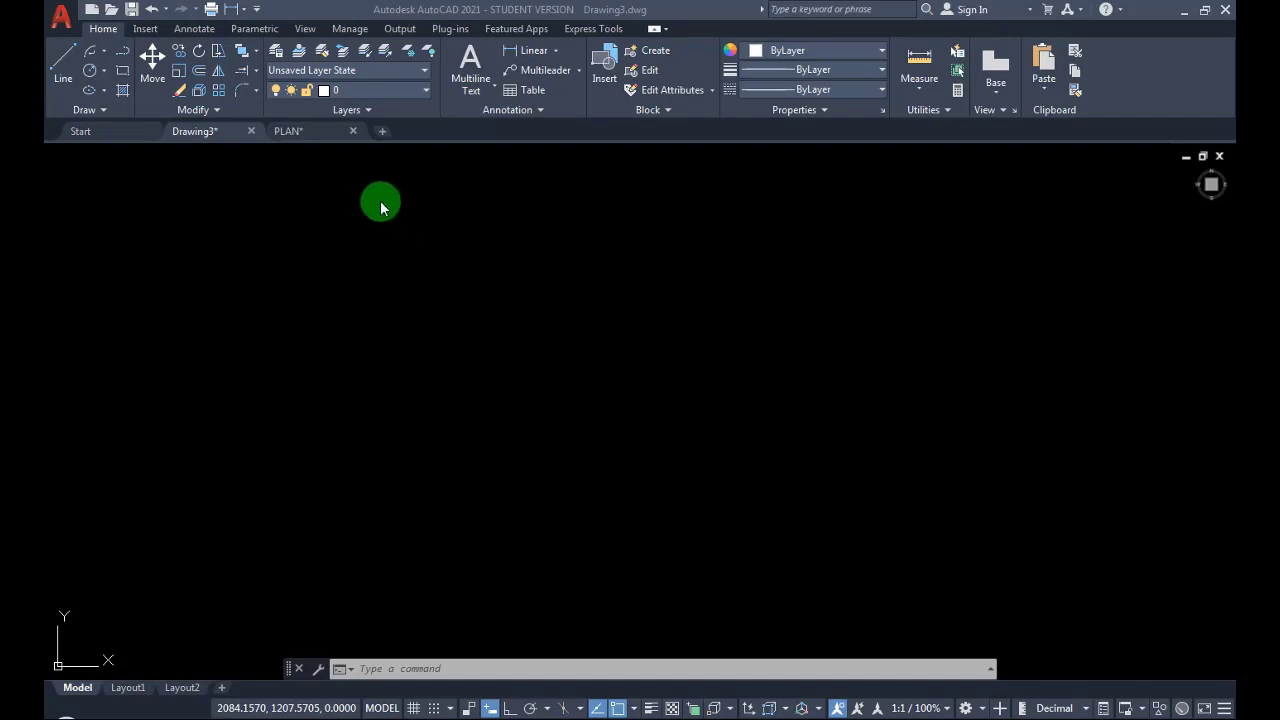
# Try a construction line at 300 units and 45°, then undo it
pyautogui.click(83, 113)
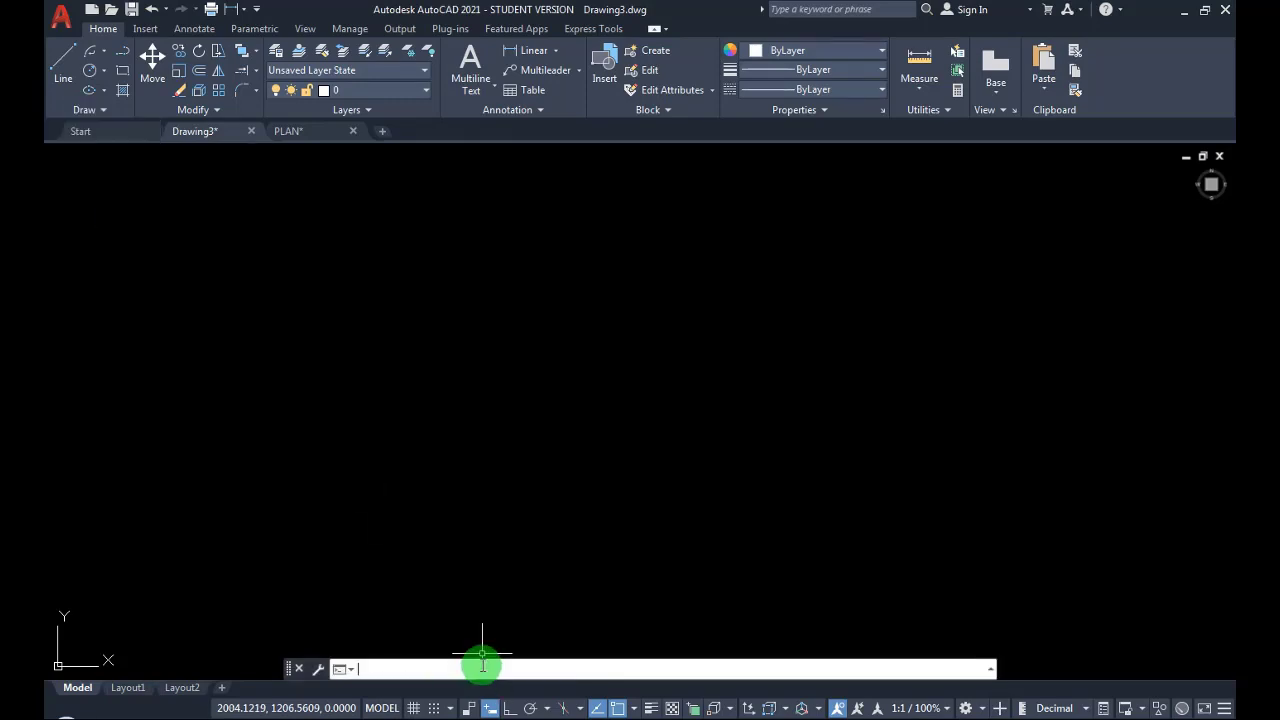
pyautogui.write('x')
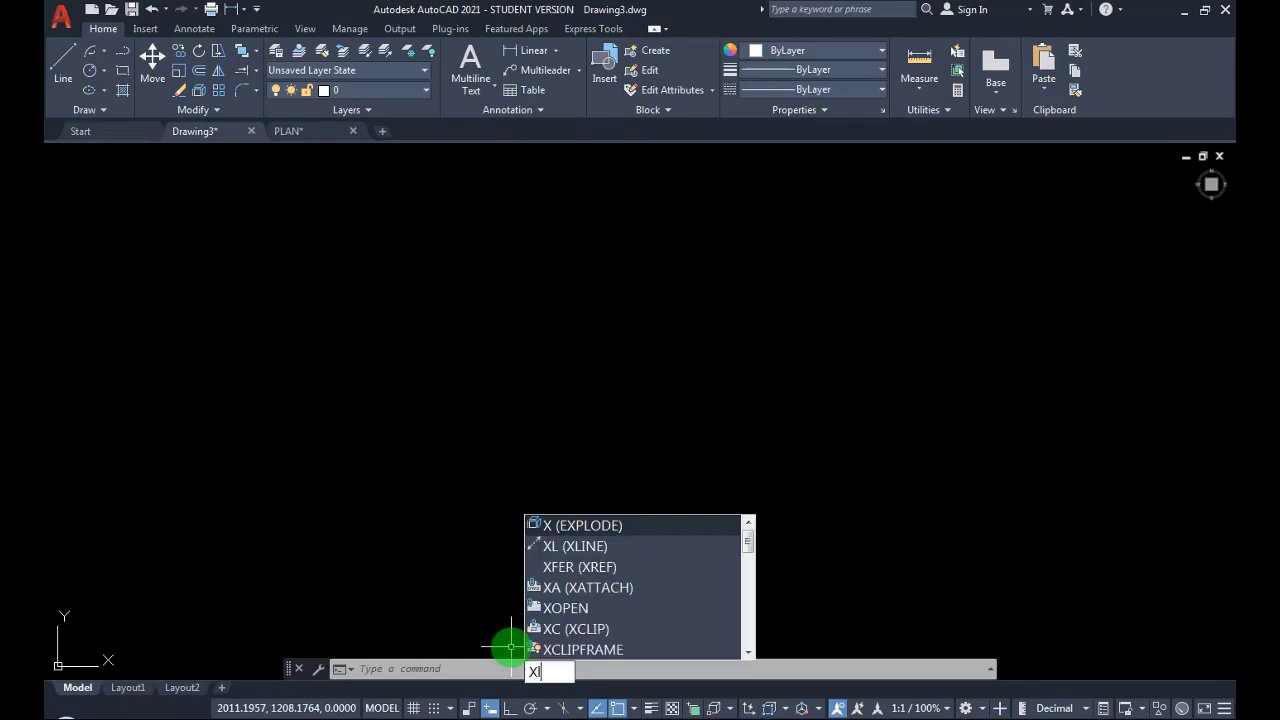
pyautogui.write('L')
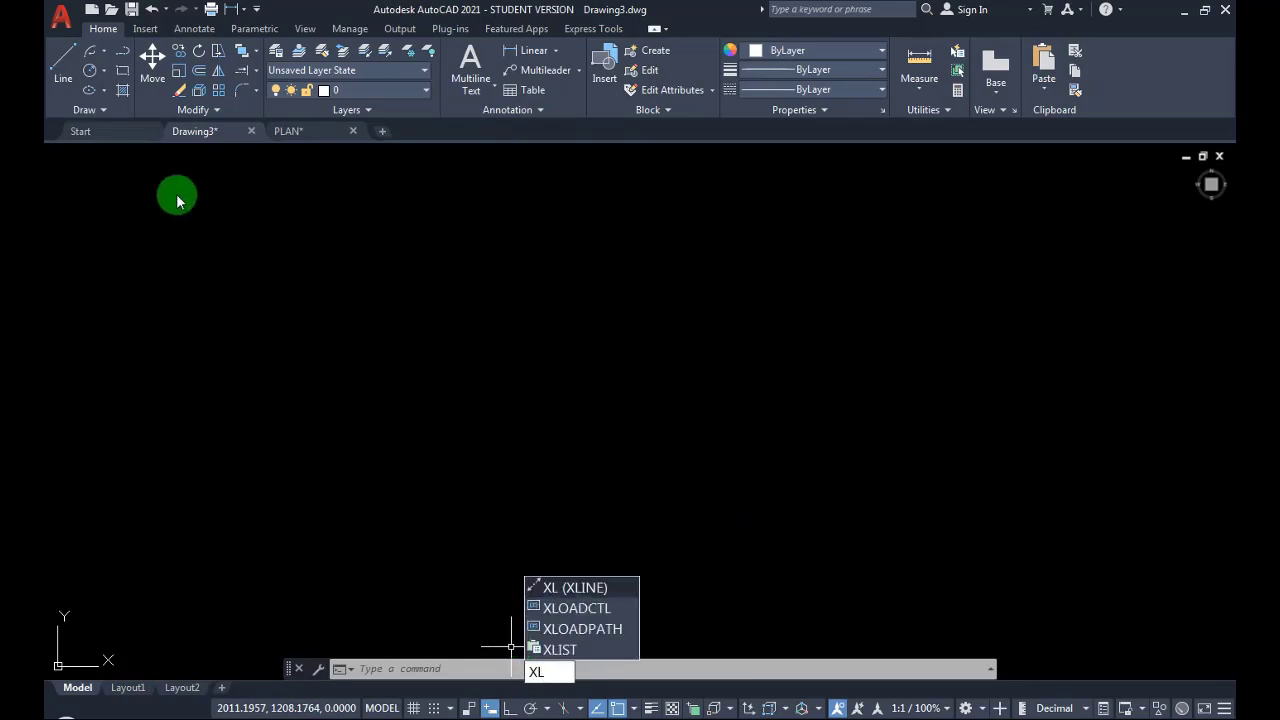
pyautogui.click(105, 110)
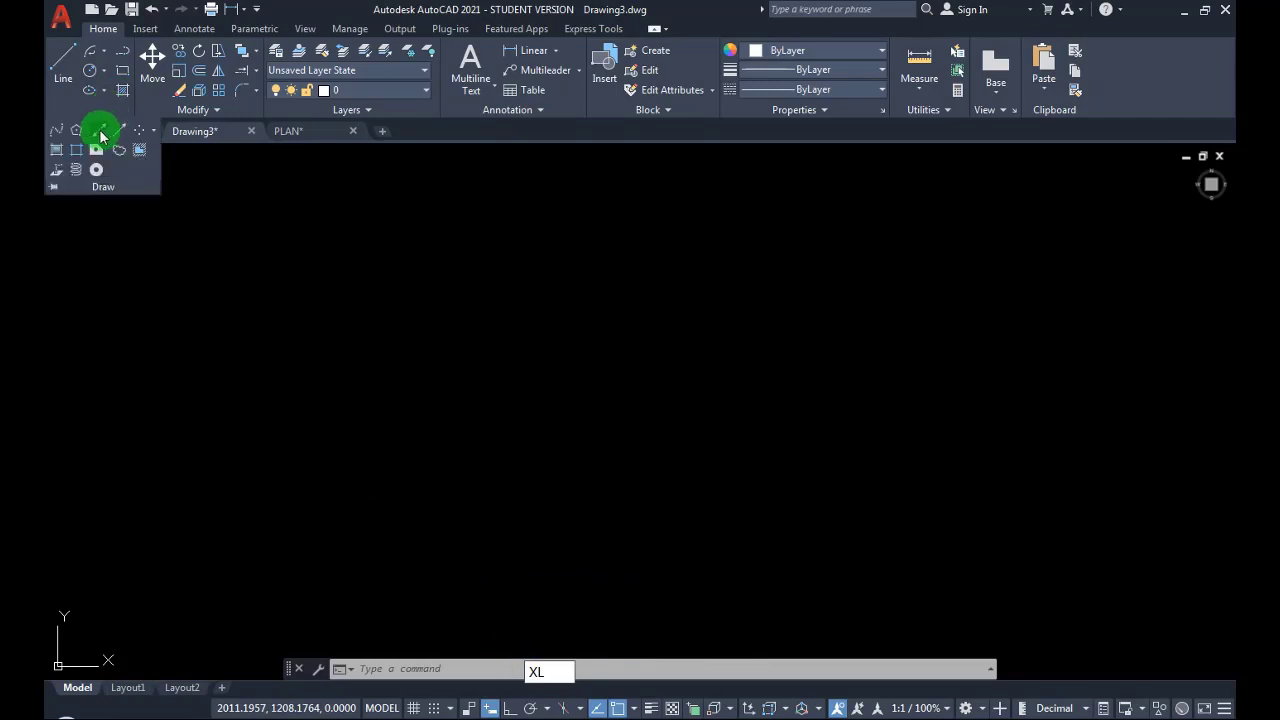
pyautogui.click(101, 129)
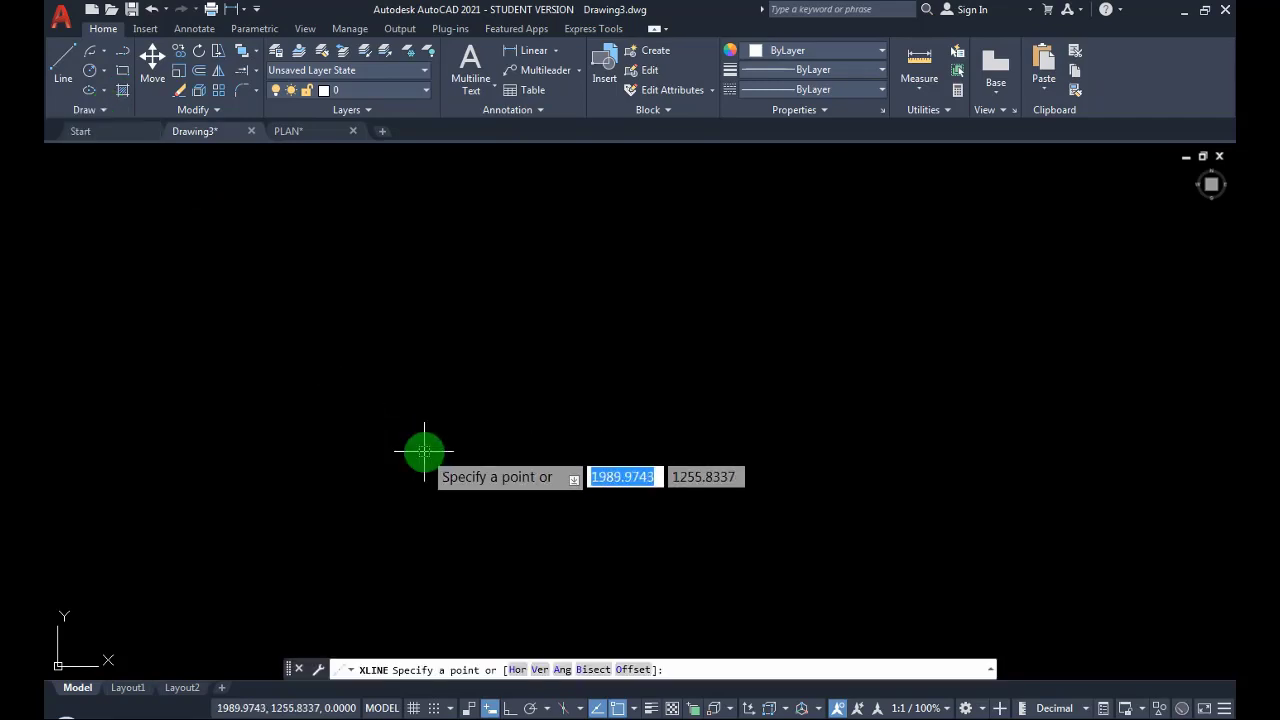
pyautogui.click(367, 405)
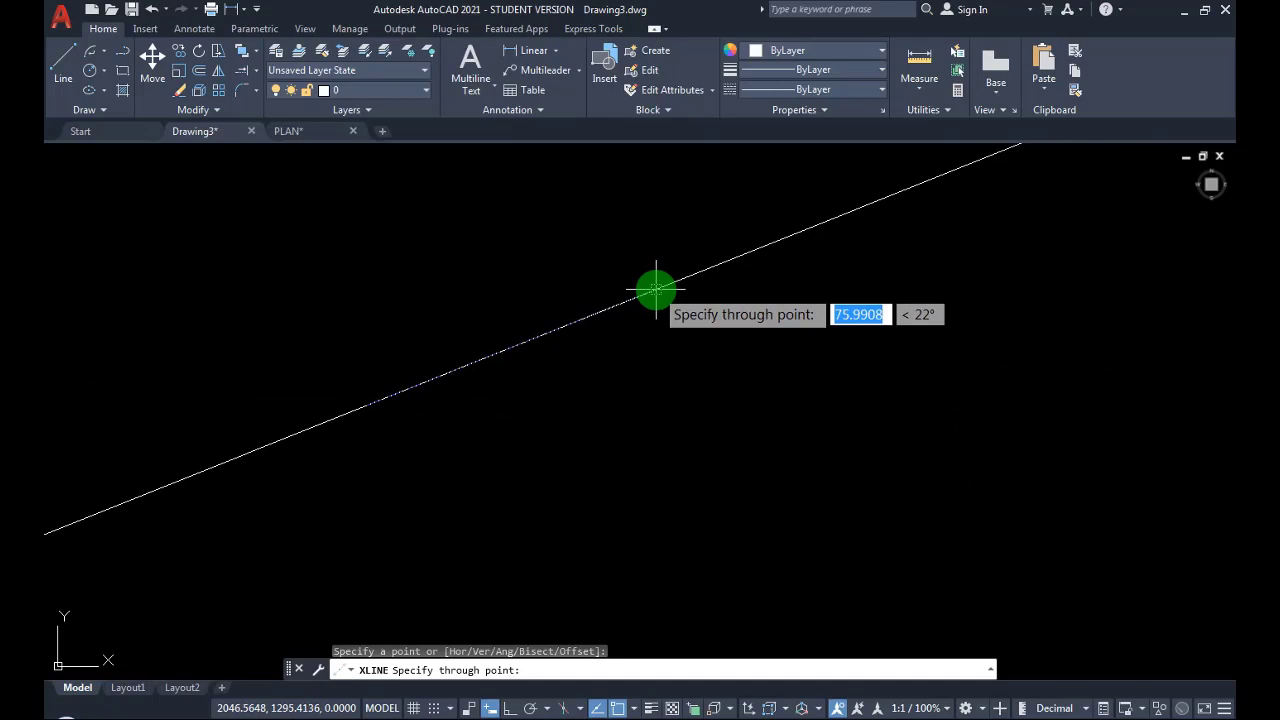
pyautogui.write('300')
pyautogui.press('Tab')
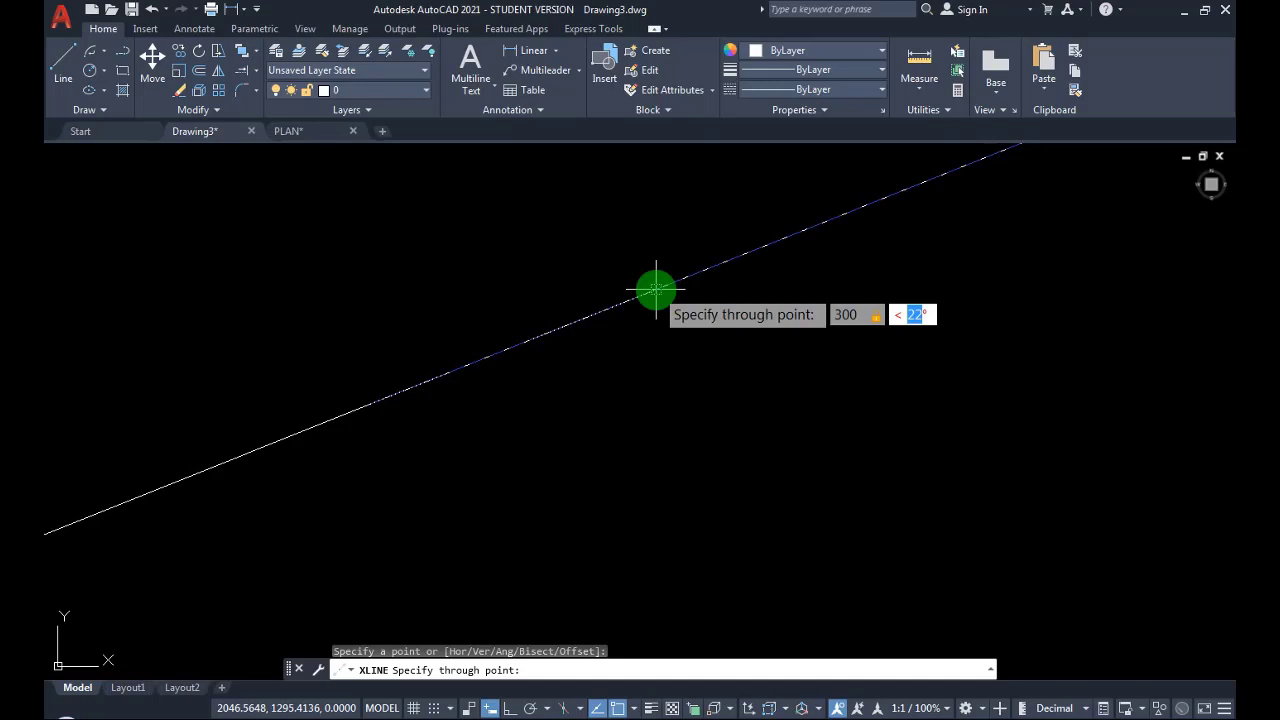
pyautogui.write('45')
pyautogui.press('Return')
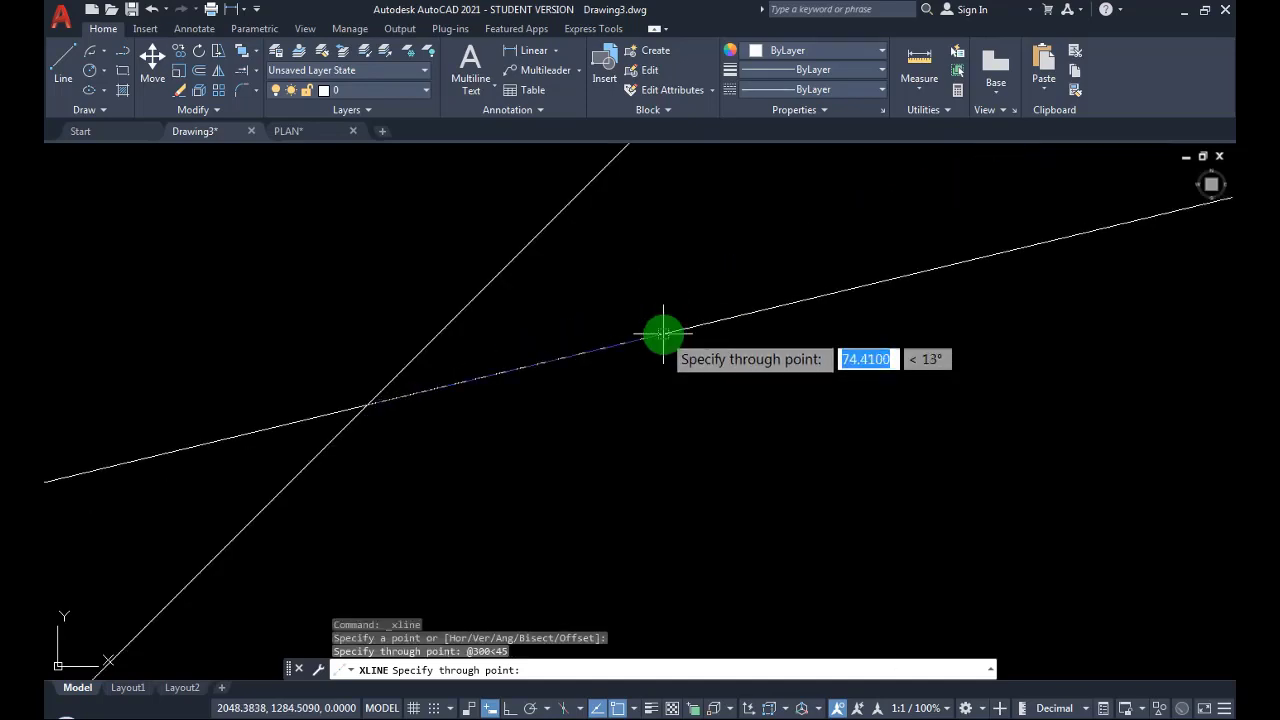
pyautogui.press('Escape')
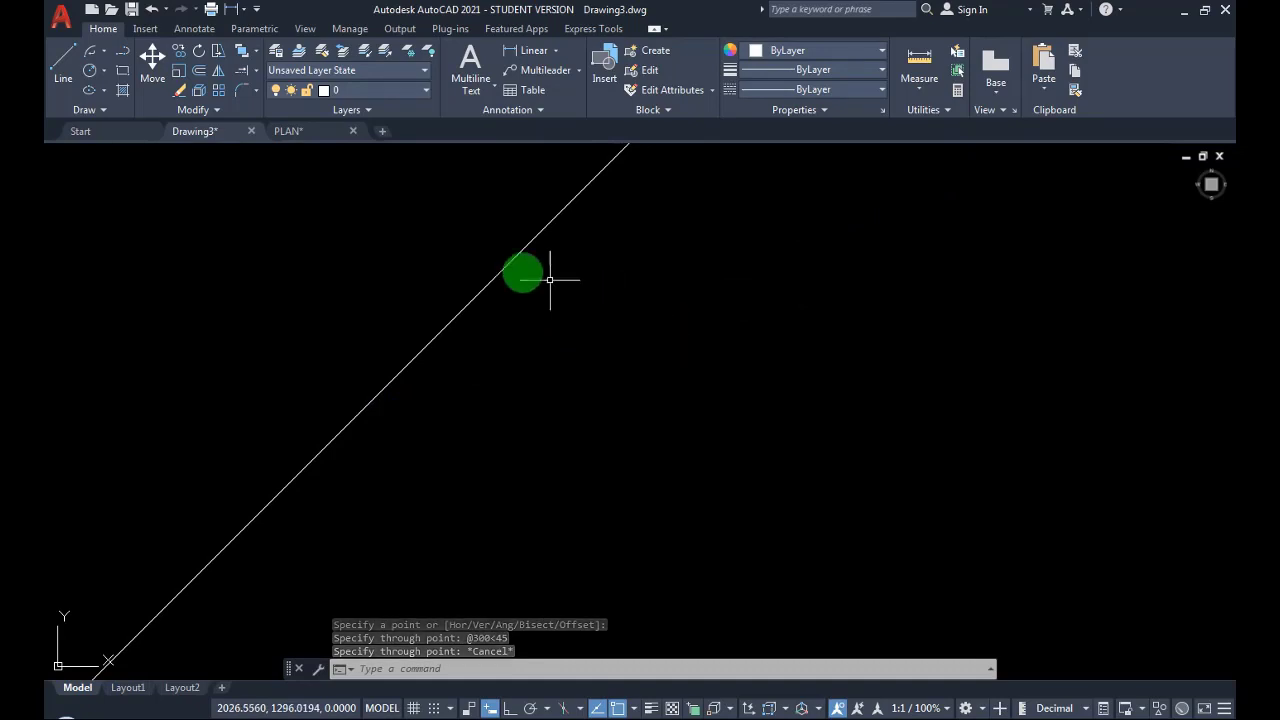
pyautogui.click(151, 9)
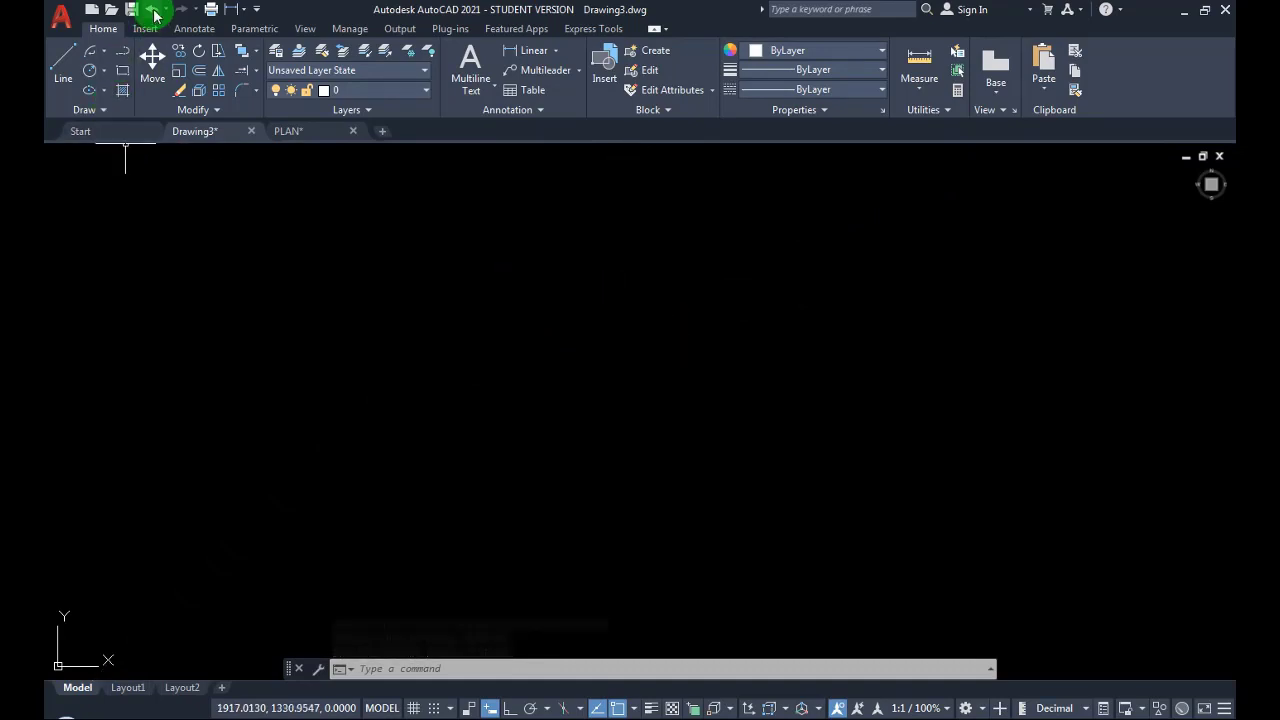
# Place a horizontal construction line with ortho mode turned on
pyautogui.click(95, 112)
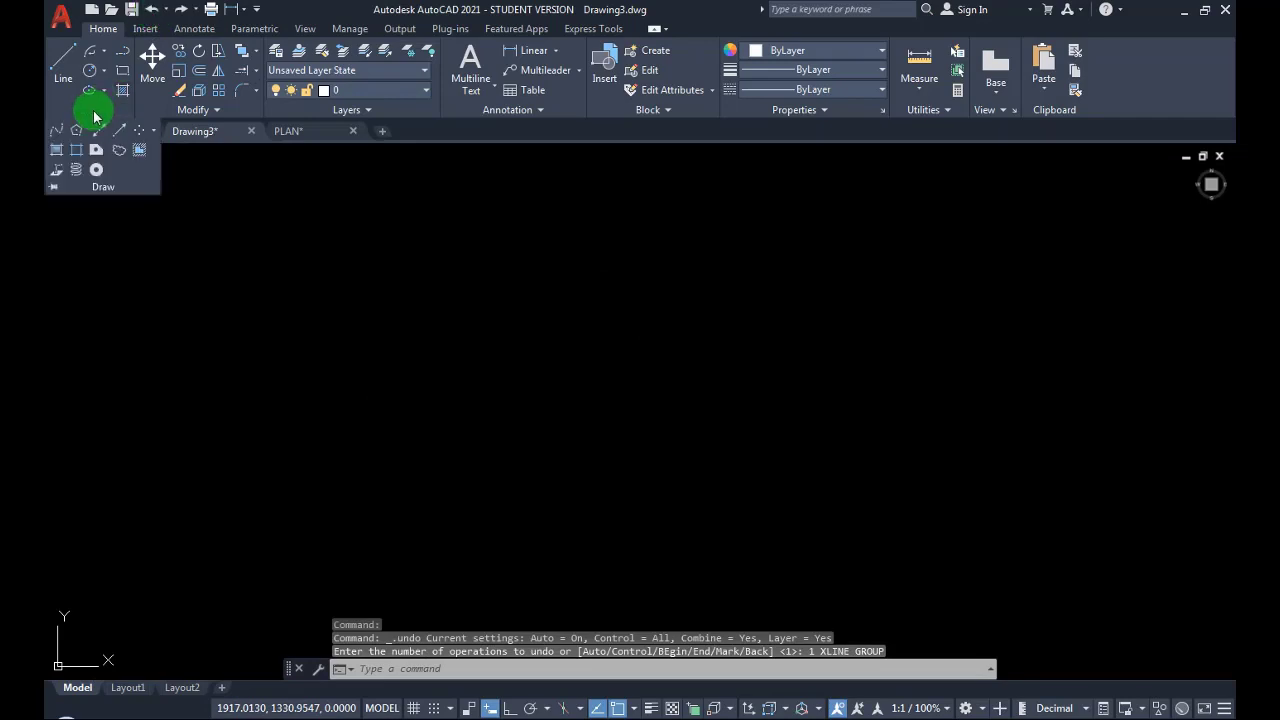
pyautogui.click(103, 130)
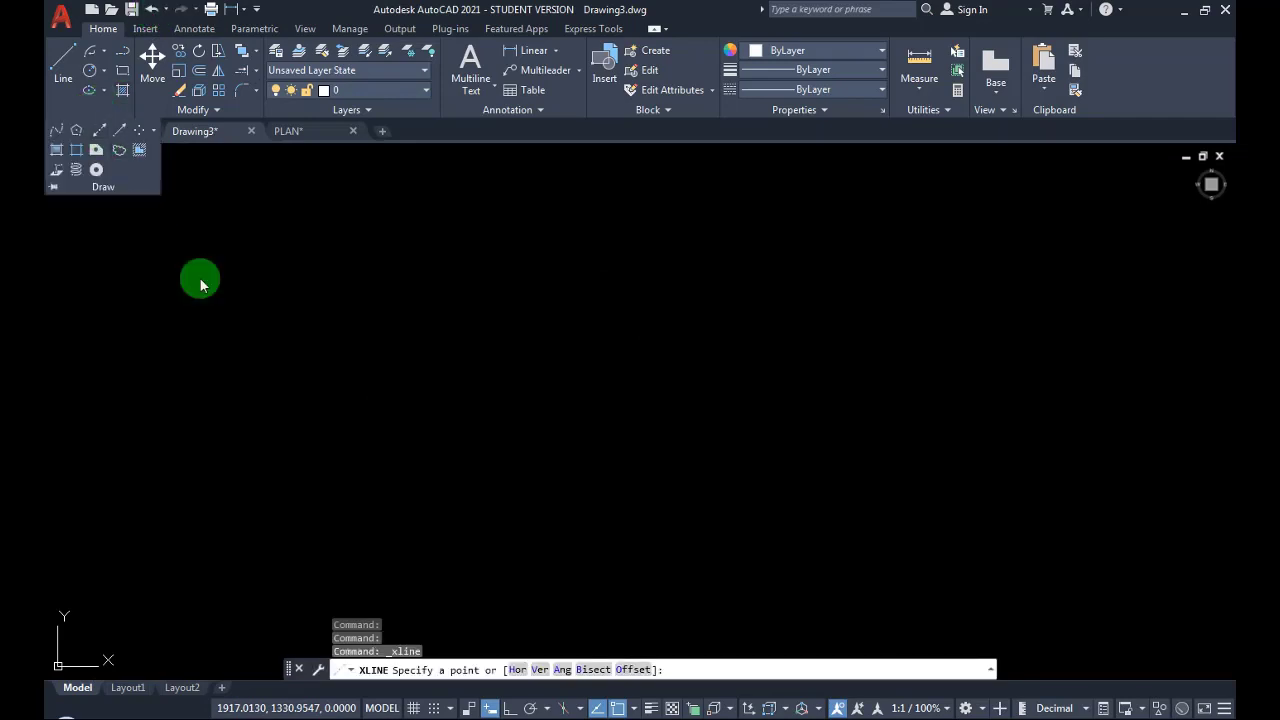
pyautogui.click(405, 383)
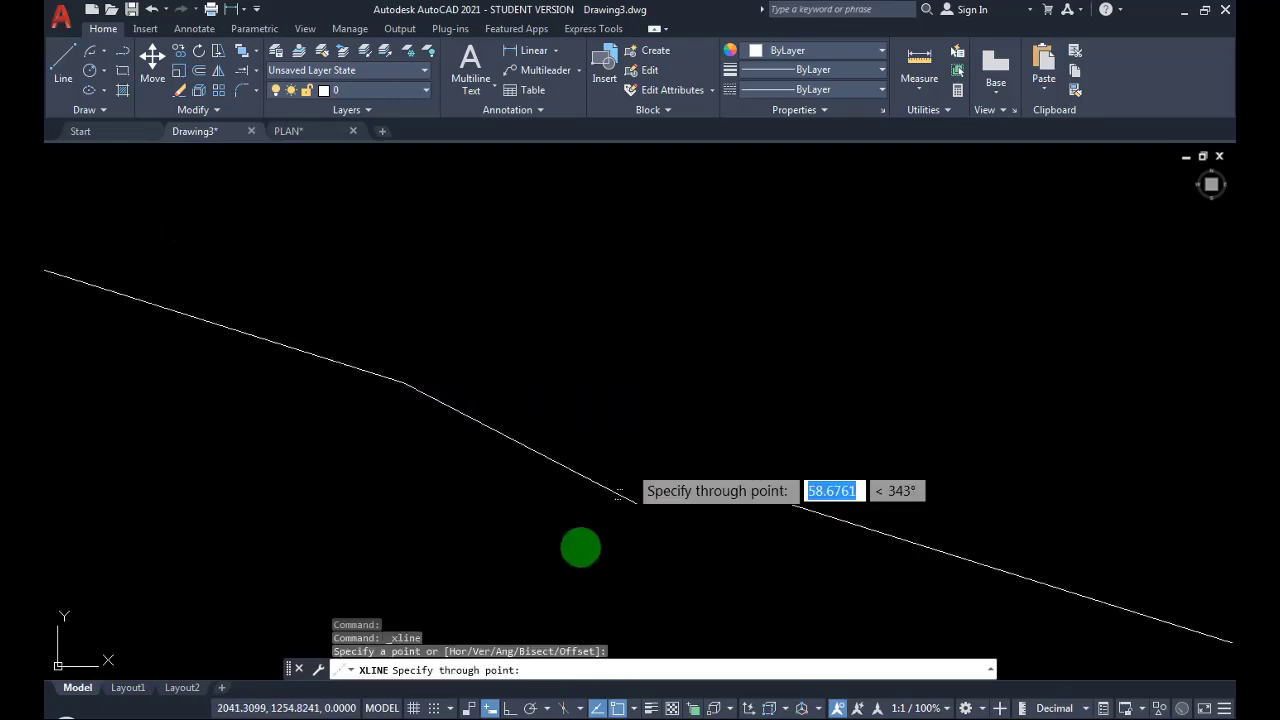
pyautogui.click(510, 708)
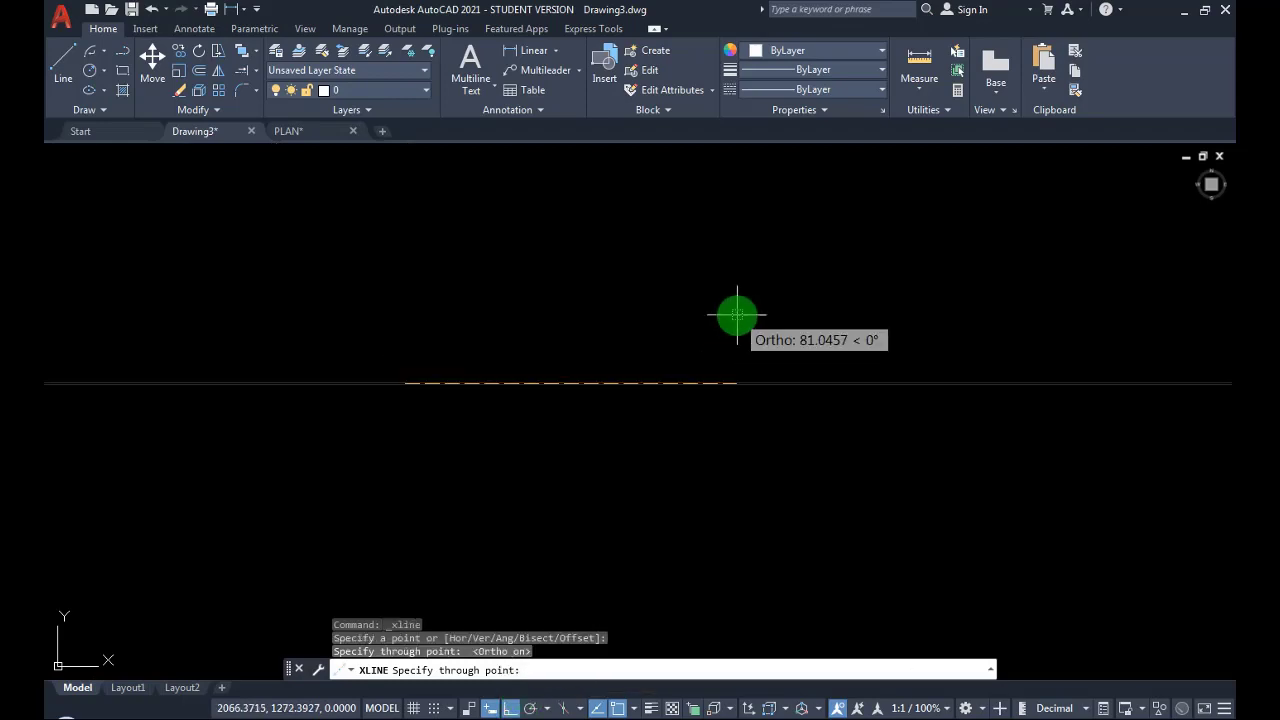
pyautogui.click(737, 316)
pyautogui.press('Return')
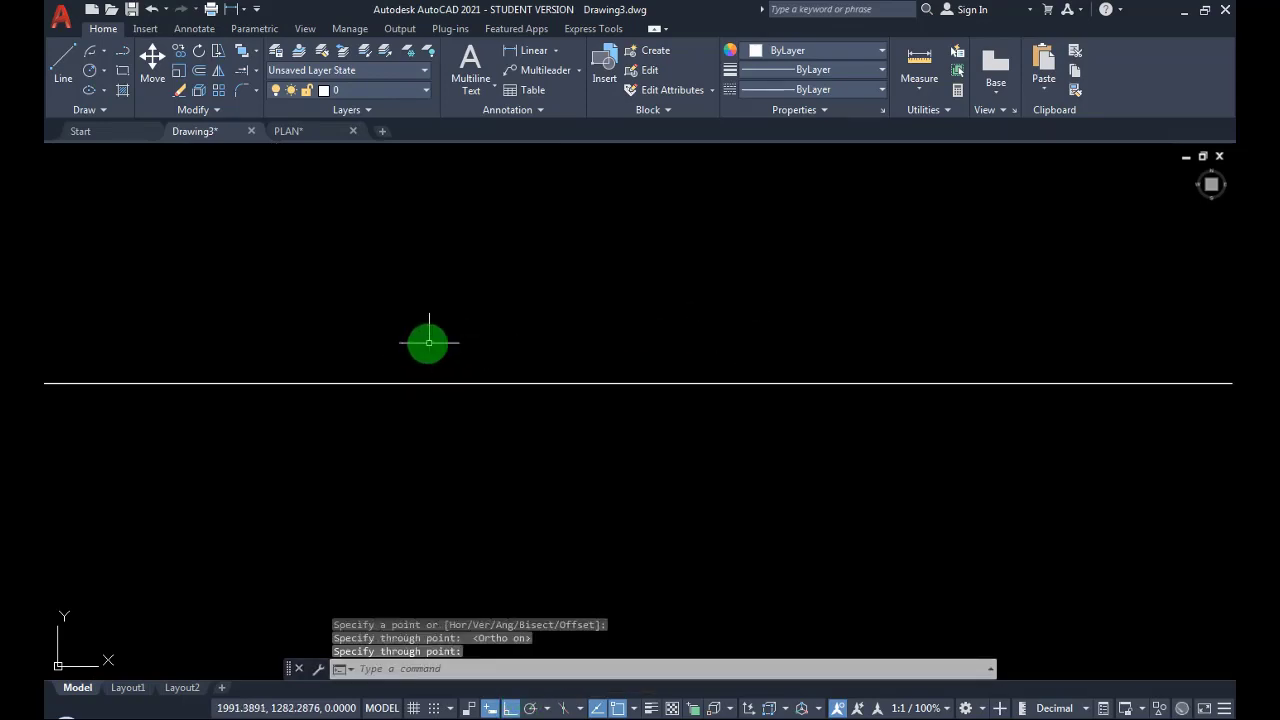
# Add a vertical construction line through a point on the horizontal one
pyautogui.click(90, 109)
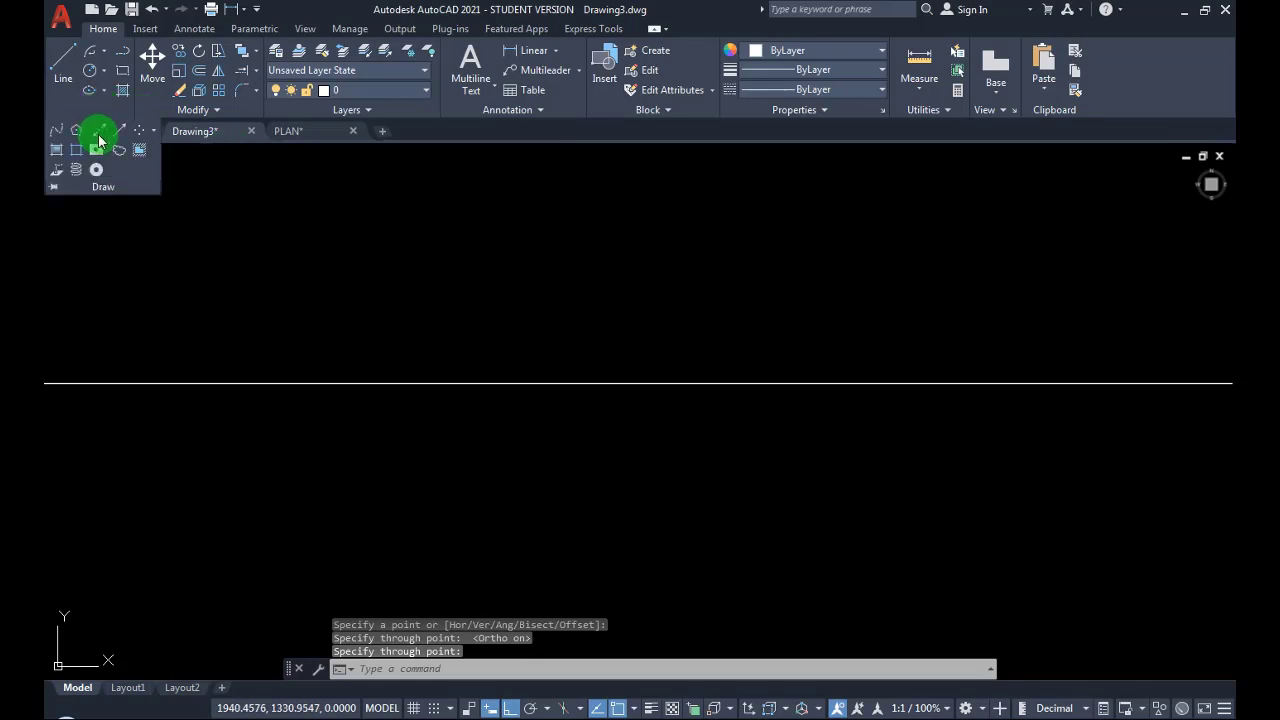
pyautogui.click(99, 133)
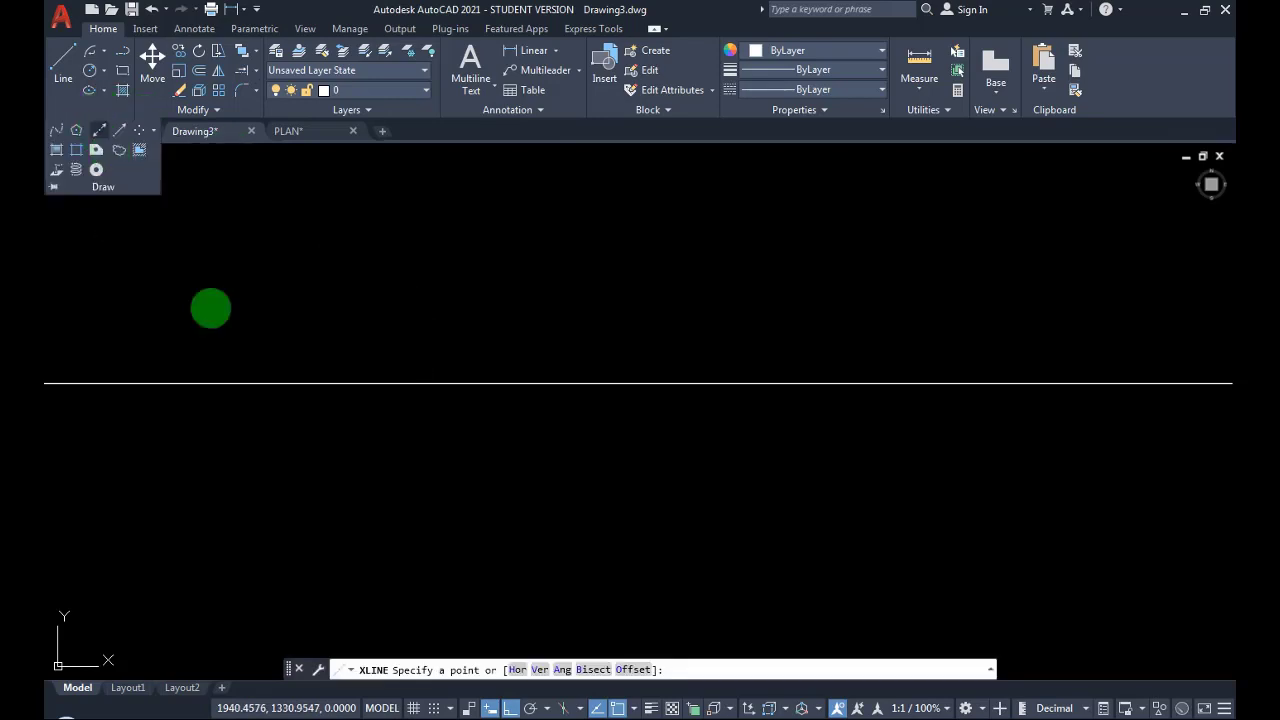
pyautogui.click(514, 420)
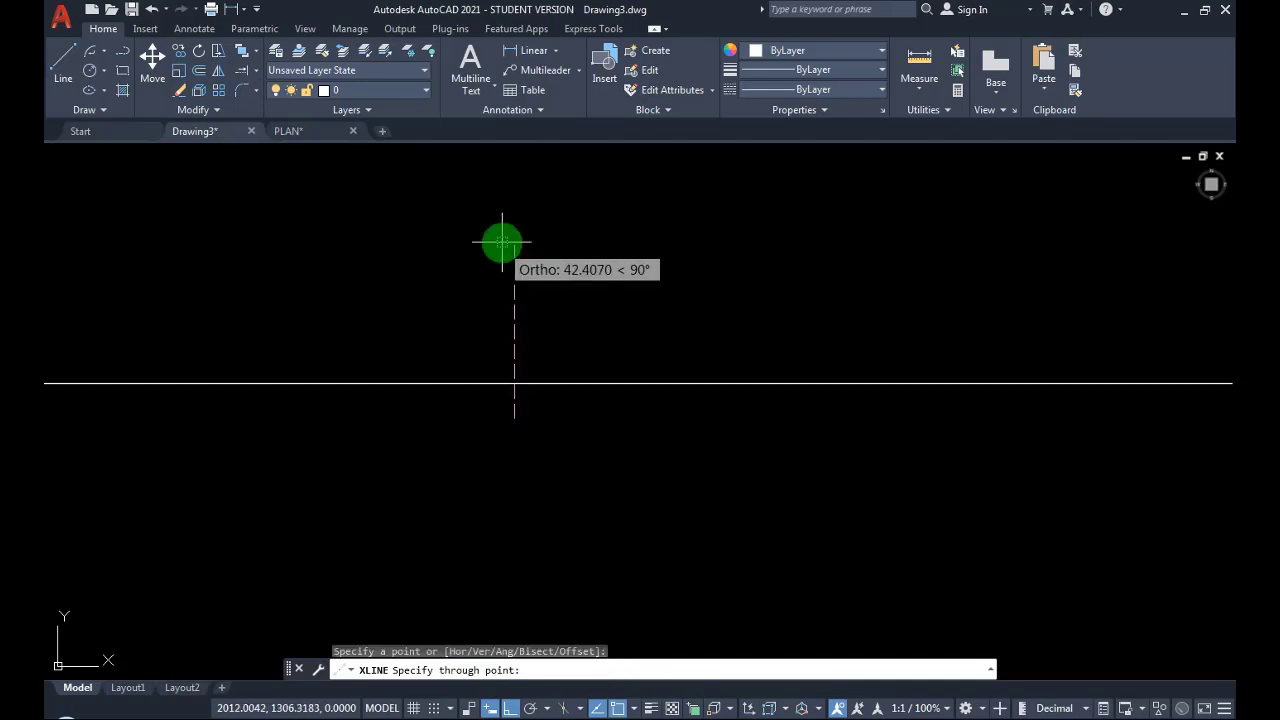
pyautogui.click(502, 241)
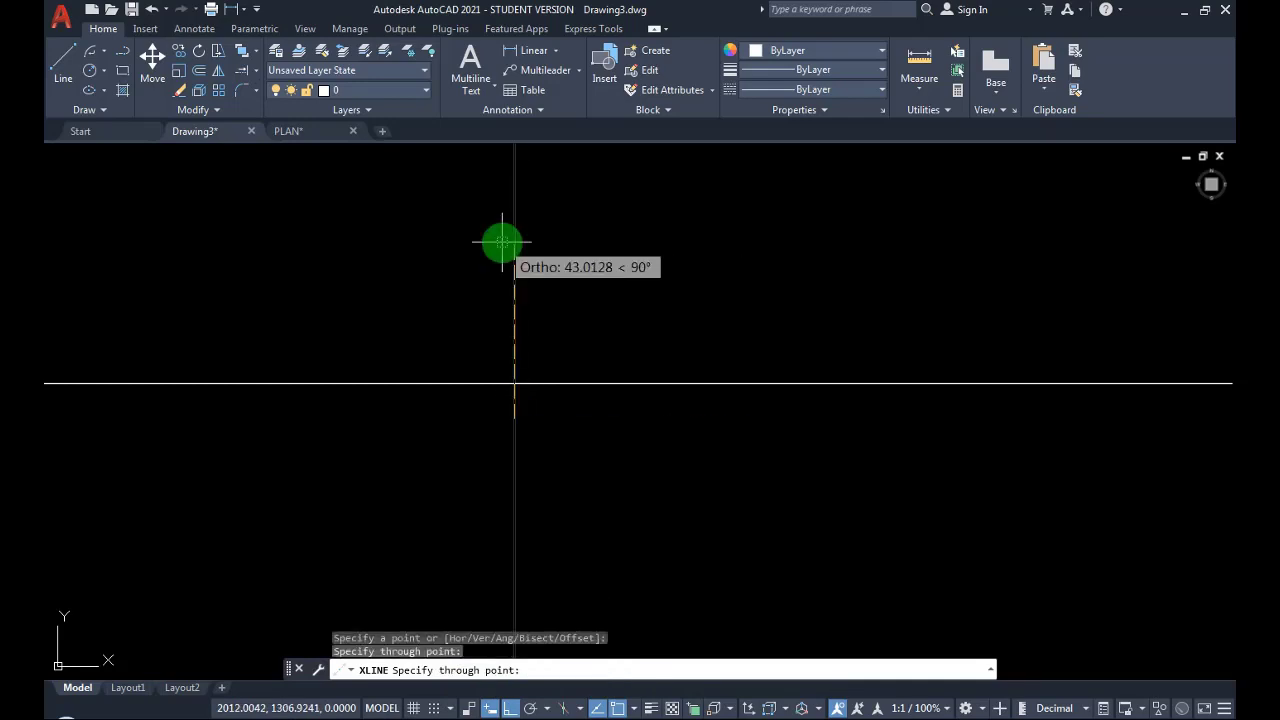
pyautogui.press('Return')
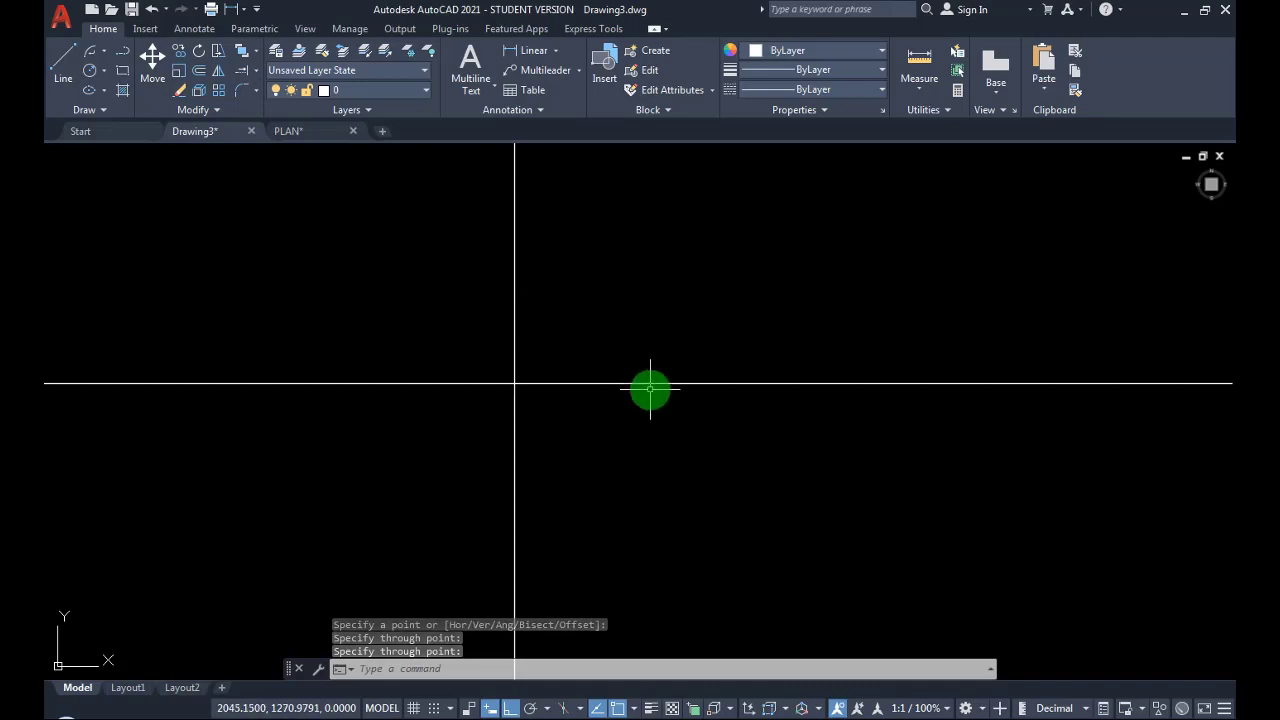
# Erase both trial construction lines with a crossing selection
pyautogui.click(629, 422)
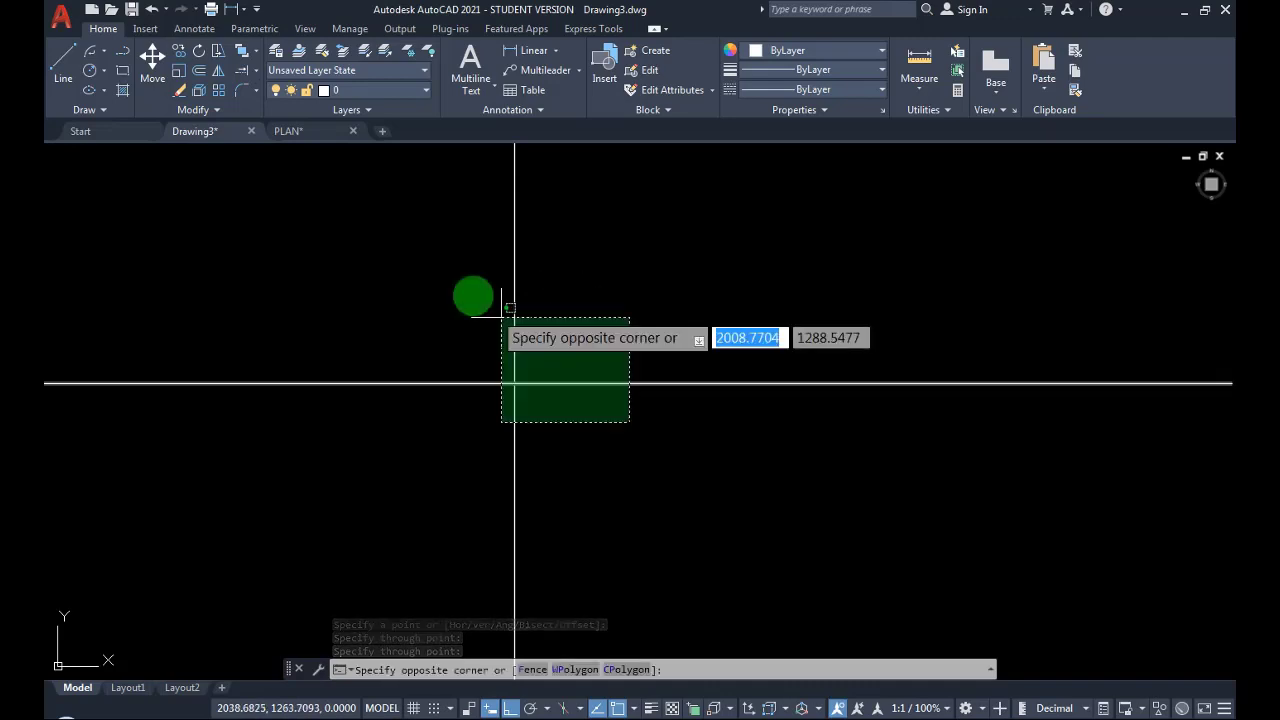
pyautogui.click(501, 317)
pyautogui.press('Delete')
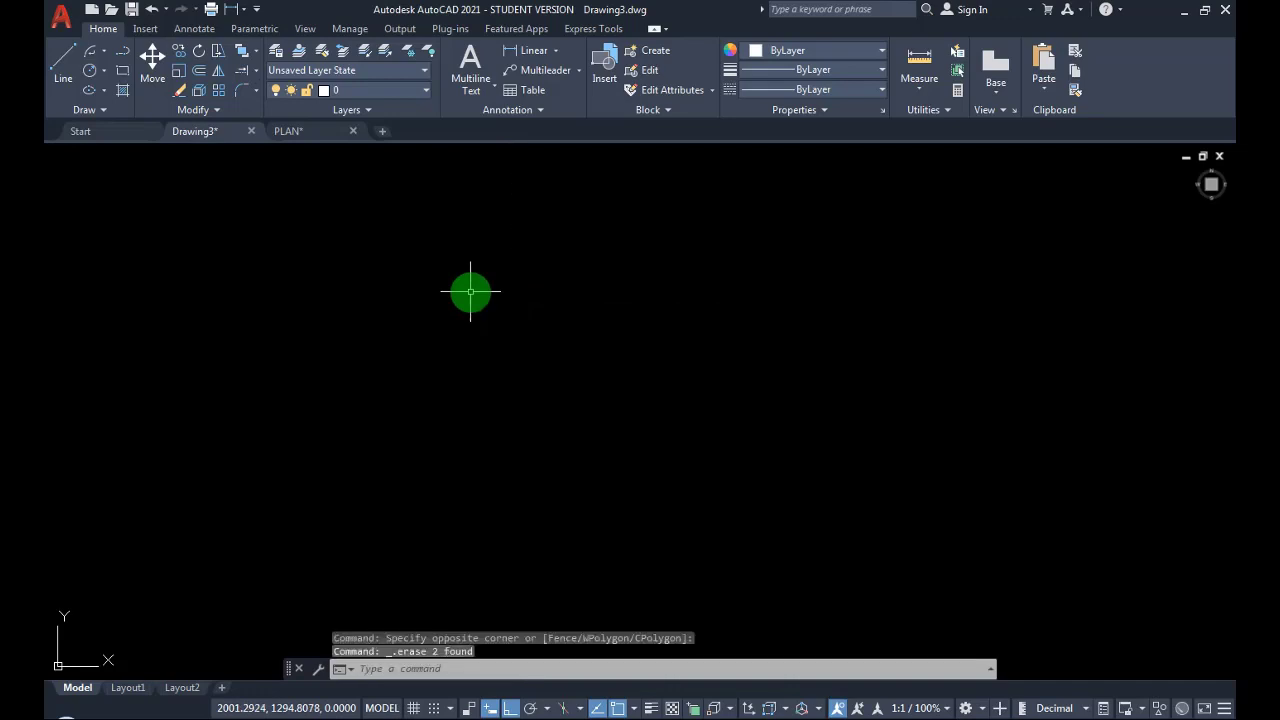
# Draw a horizontal construction line plus three copies offset 5 units upward
pyautogui.click(103, 109)
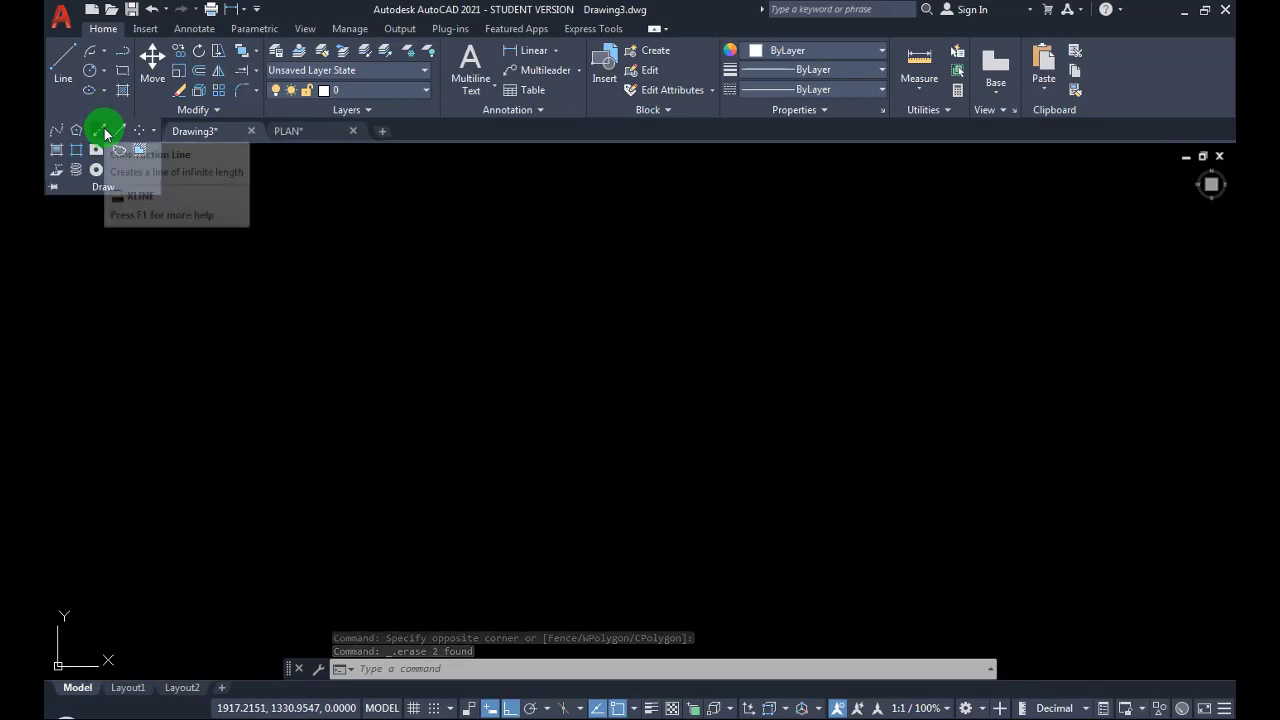
pyautogui.click(104, 129)
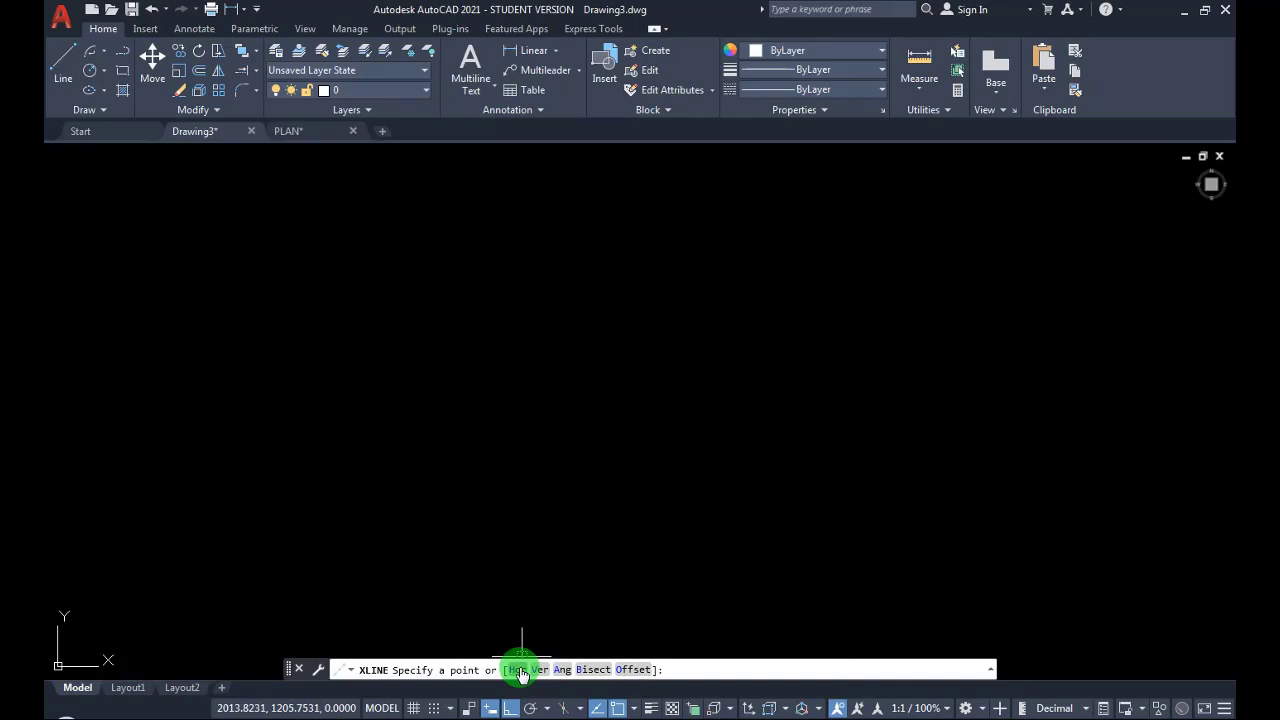
pyautogui.click(520, 673)
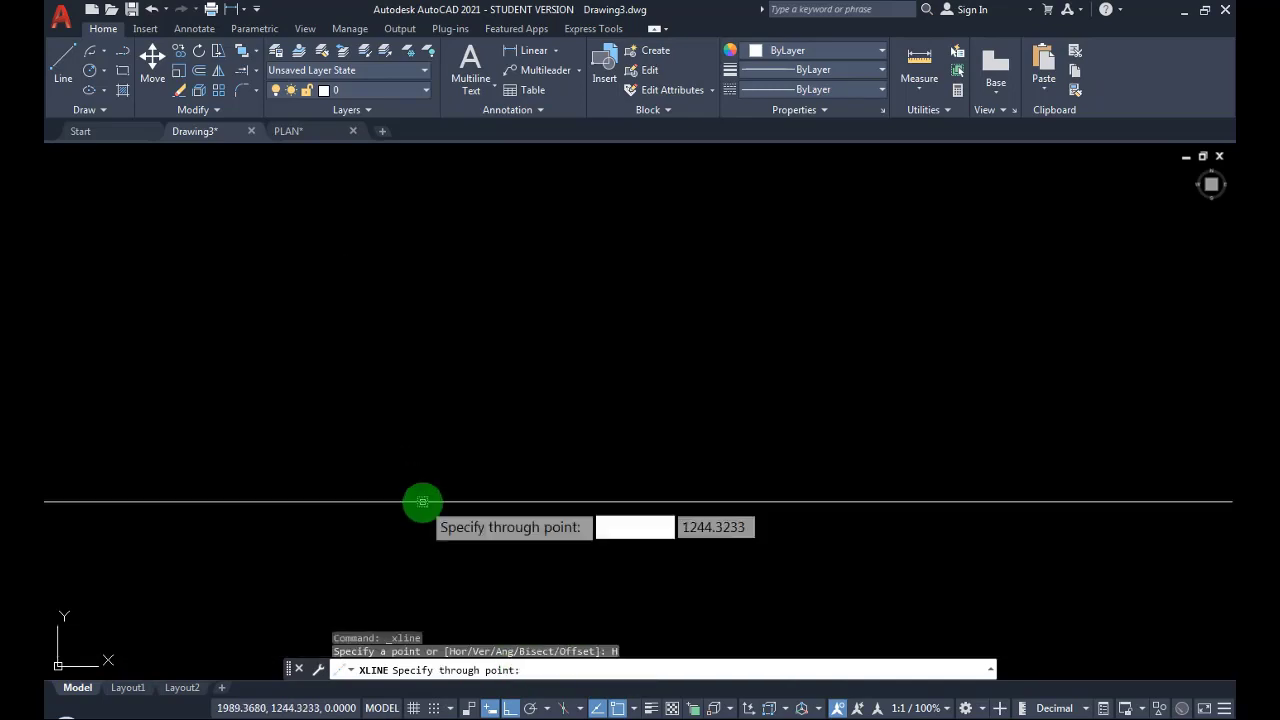
pyautogui.click(422, 502)
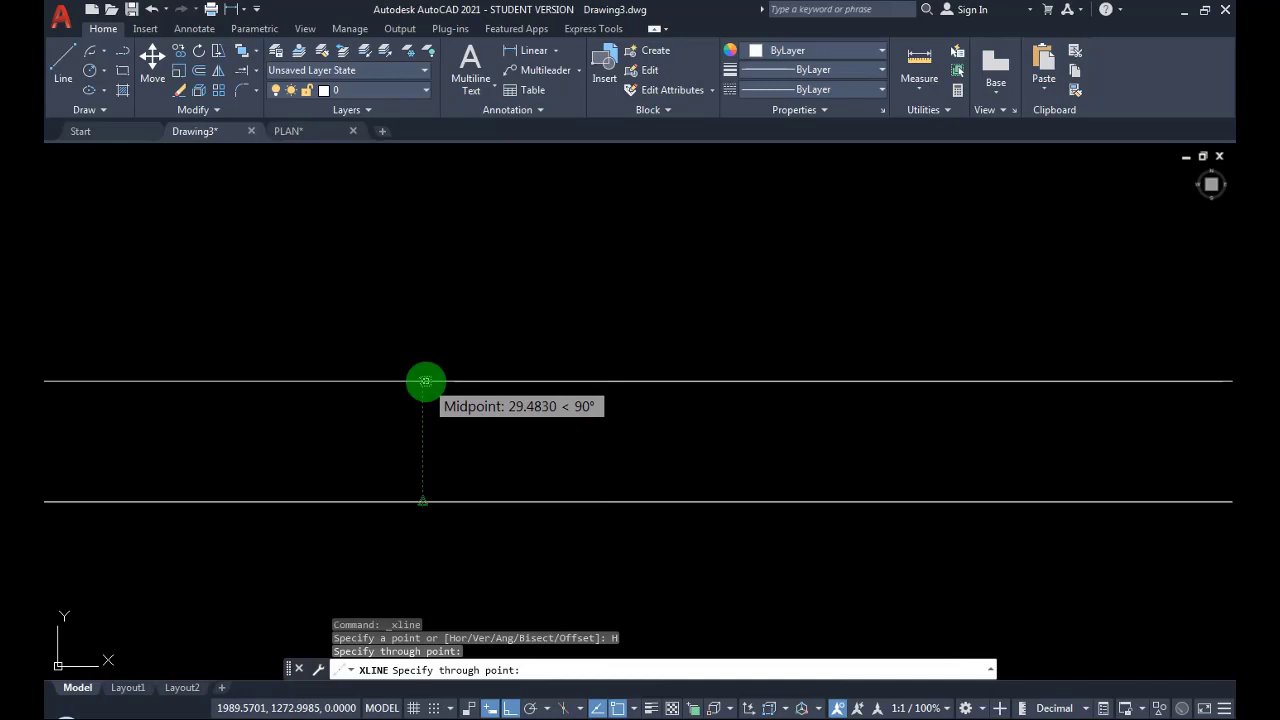
pyautogui.write('5')
pyautogui.press('Return')
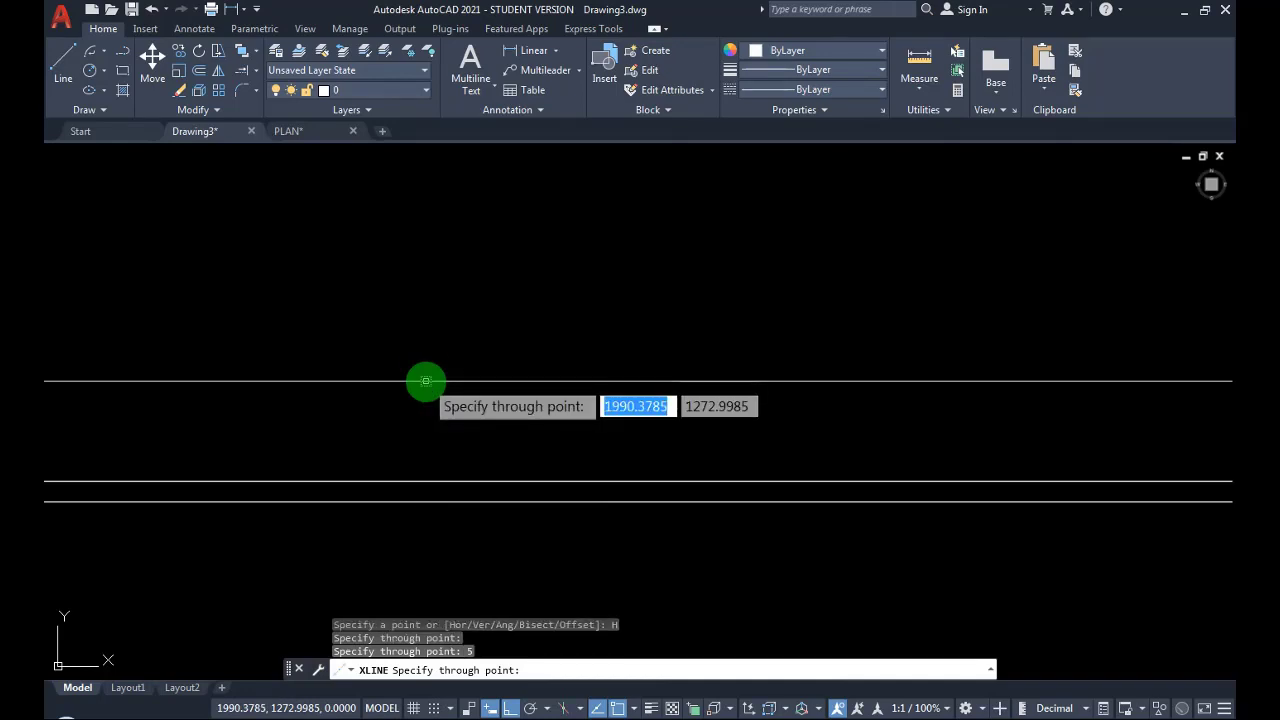
pyautogui.write('5')
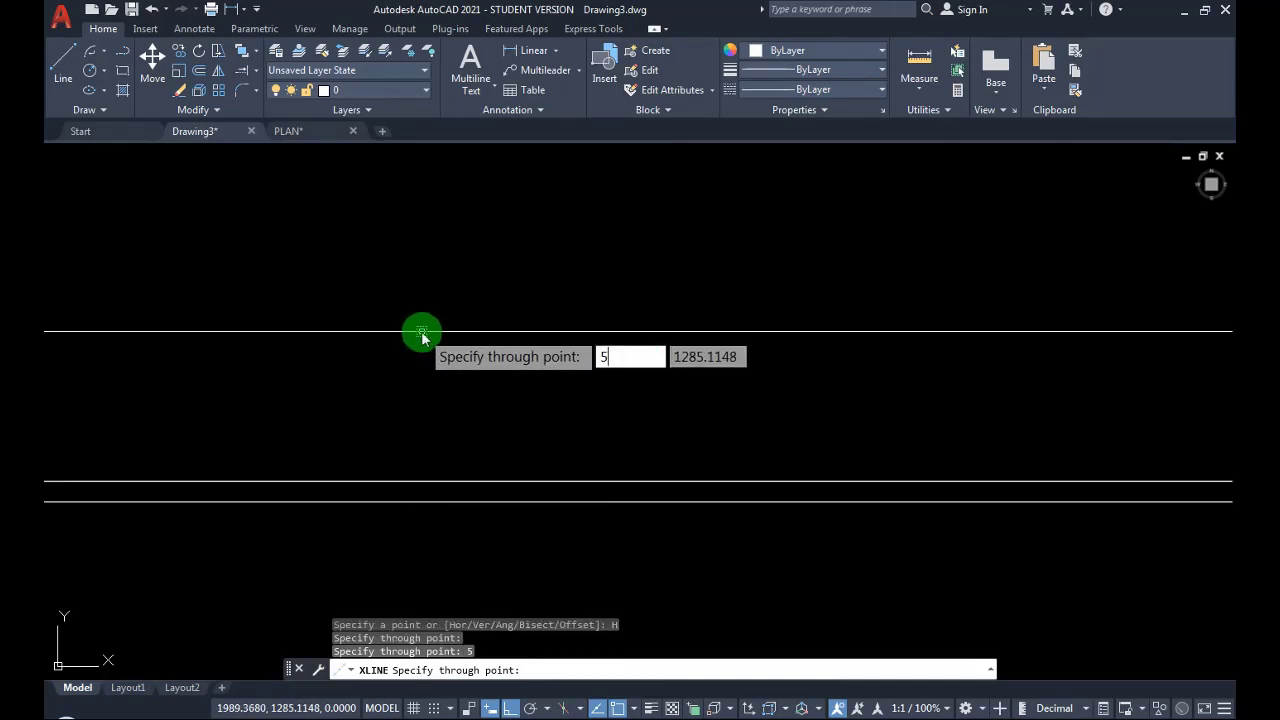
pyautogui.press('Return')
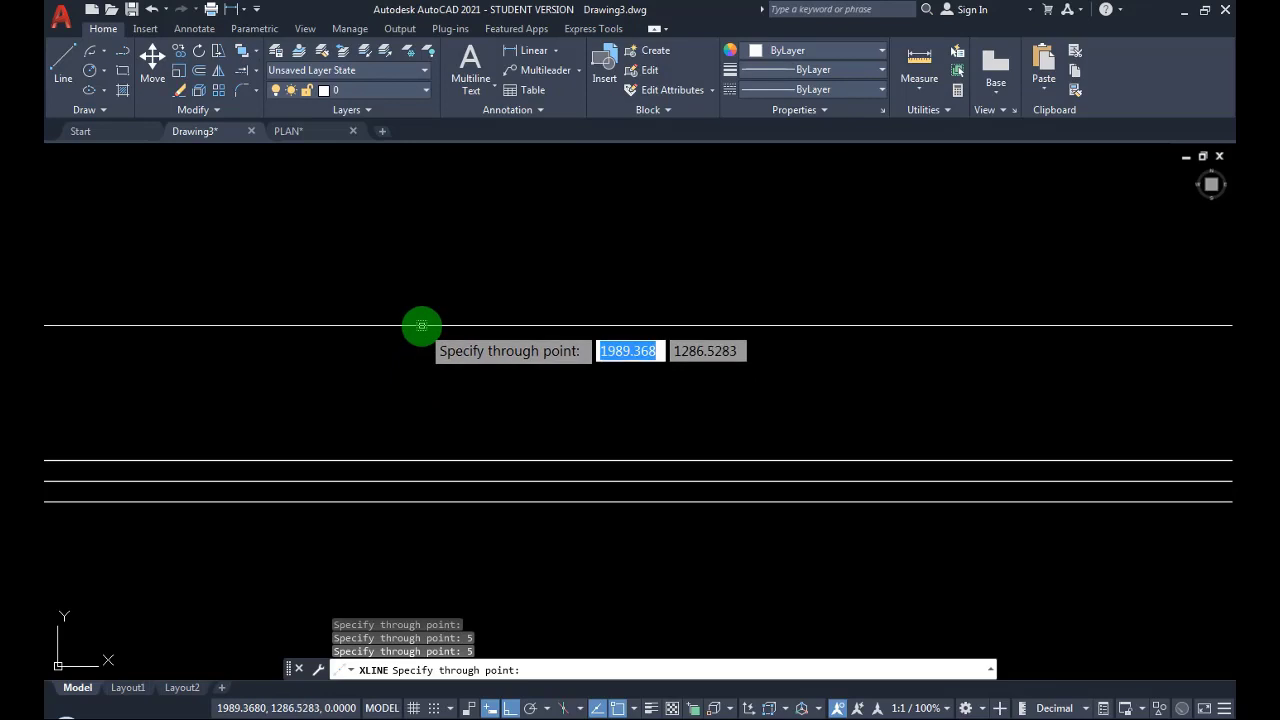
pyautogui.write('5')
pyautogui.press('Return')
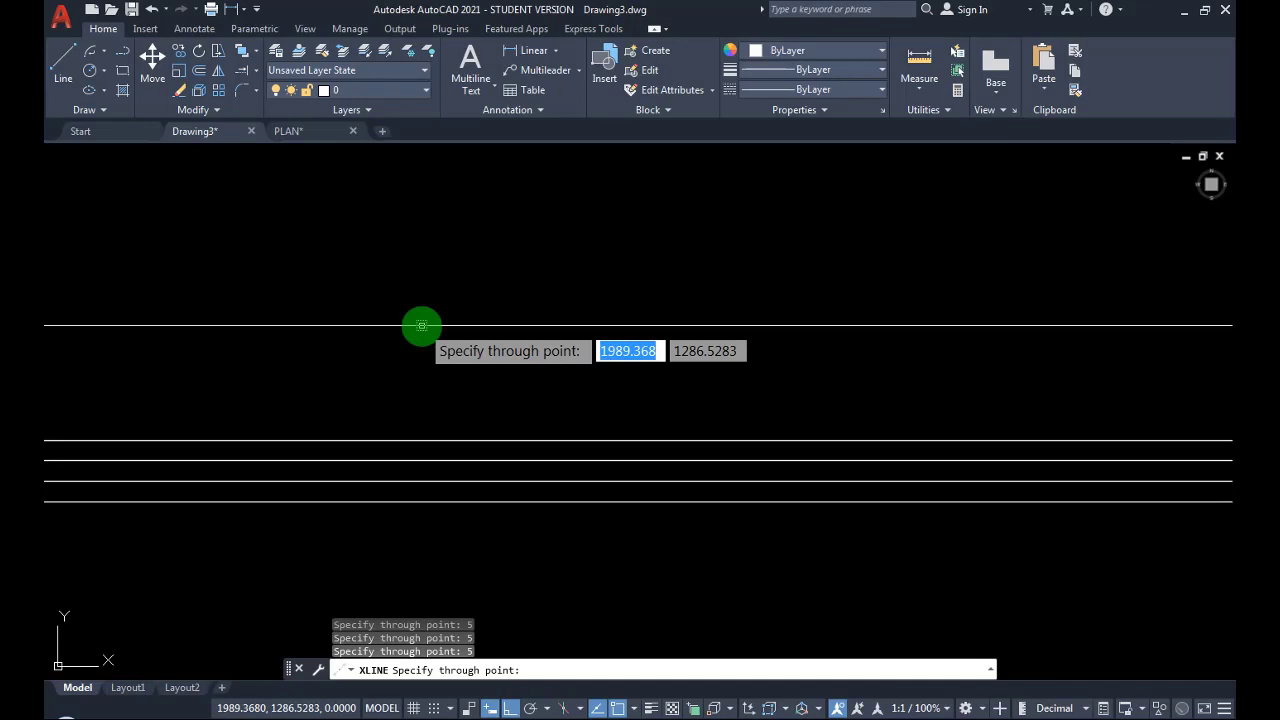
pyautogui.press('Escape')
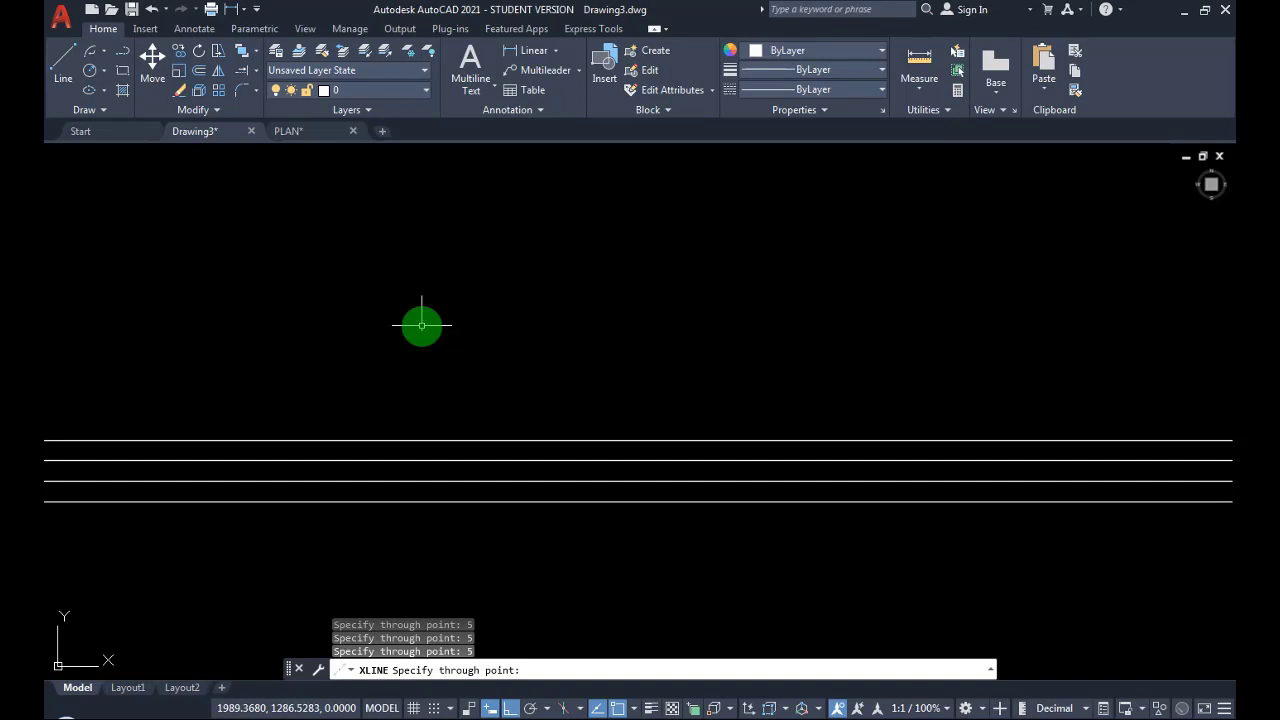
# Place a vertical construction line and two more at 5-unit spacing
pyautogui.click(103, 110)
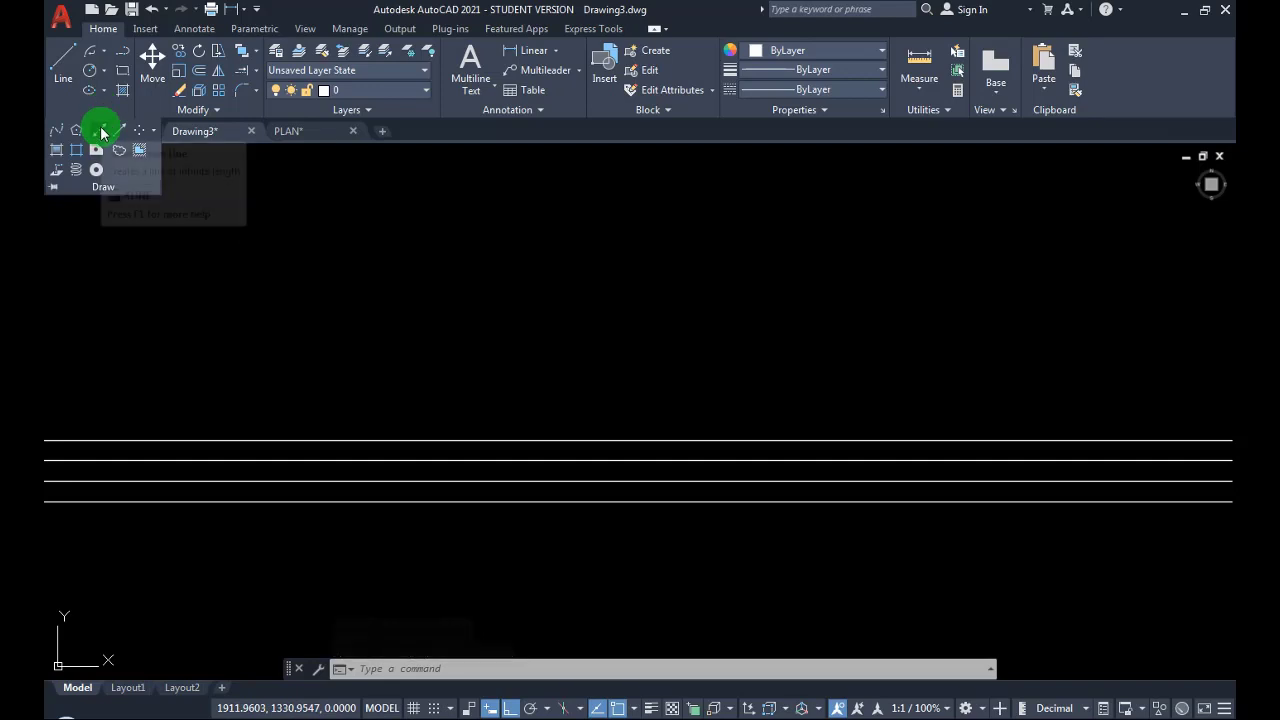
pyautogui.click(101, 133)
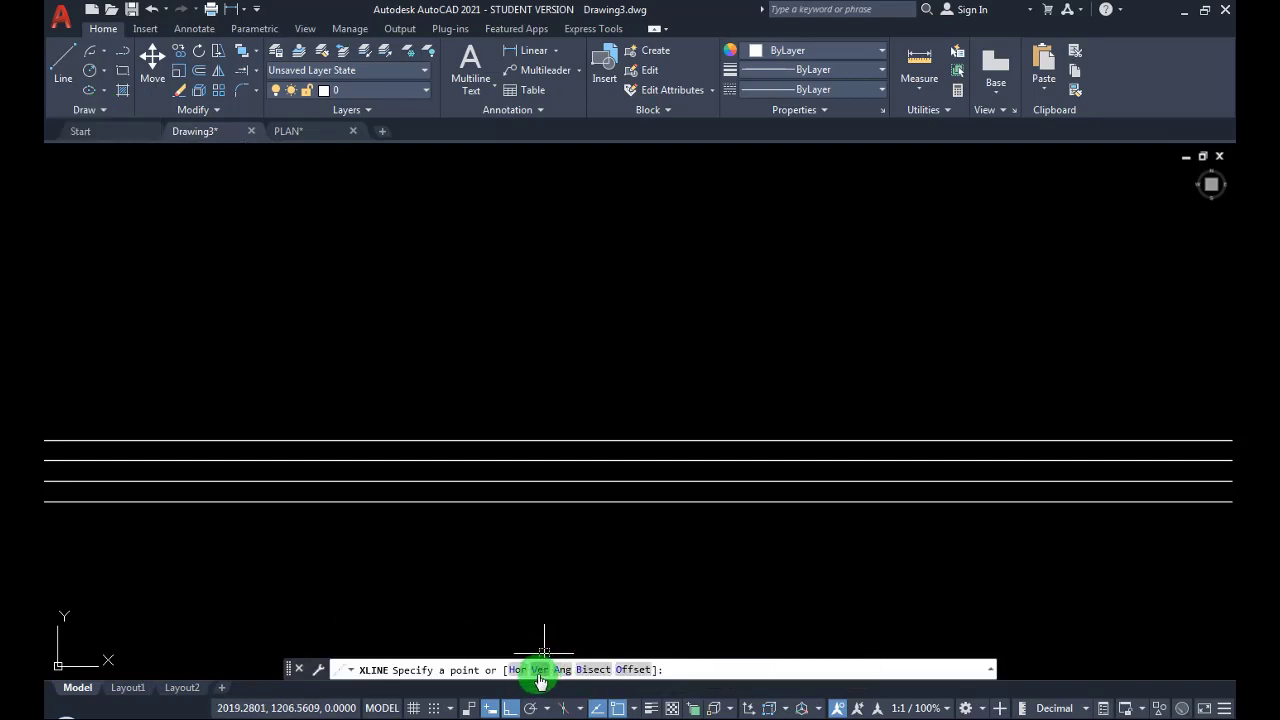
pyautogui.click(539, 671)
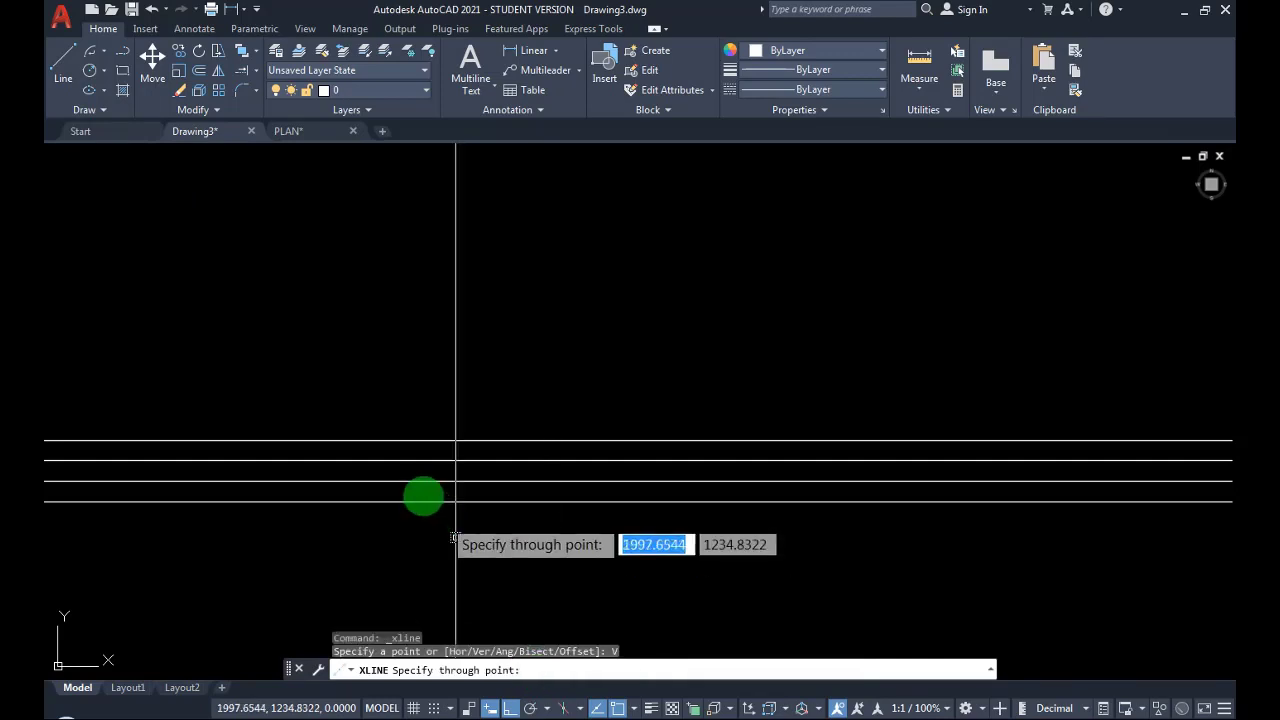
pyautogui.click(294, 494)
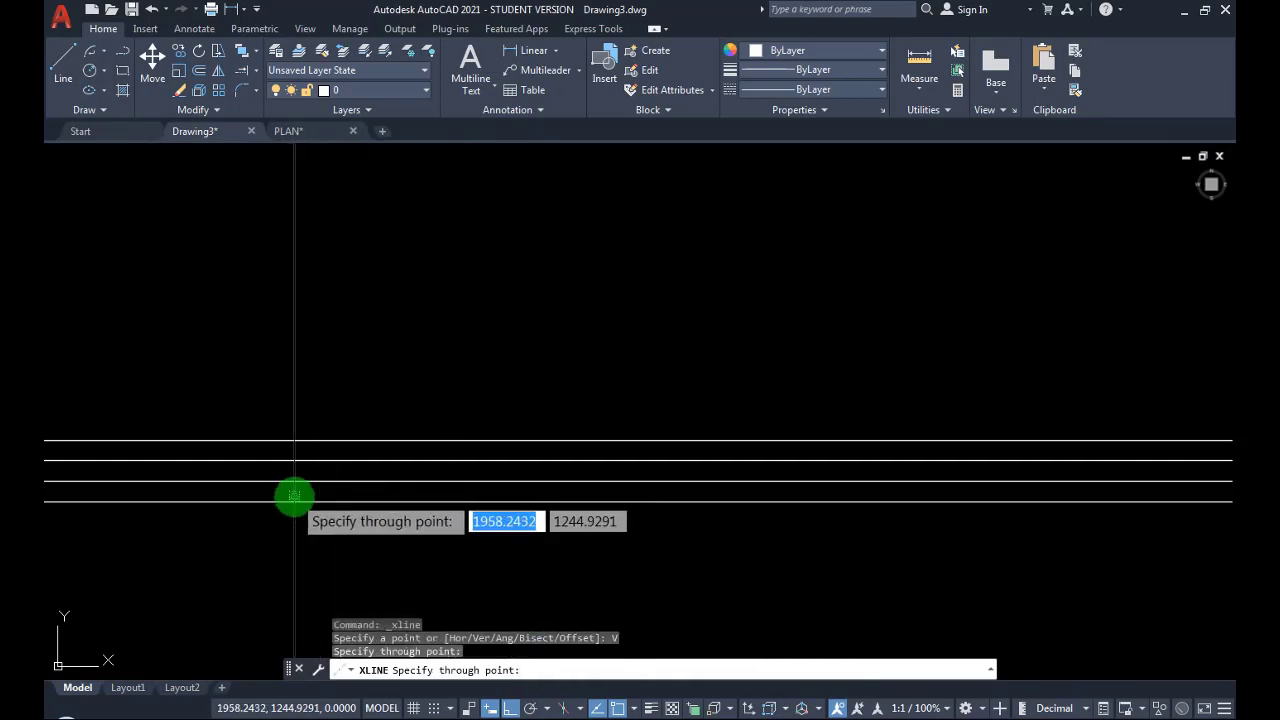
pyautogui.write('5')
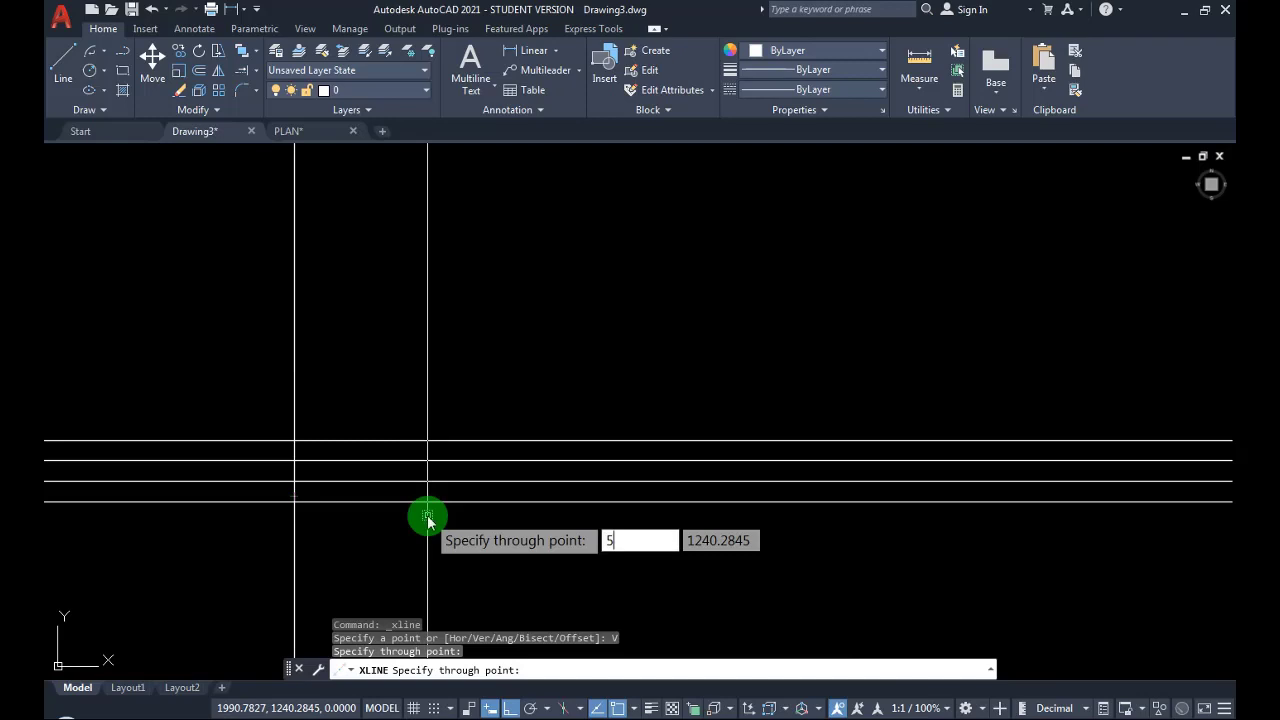
pyautogui.press('Return')
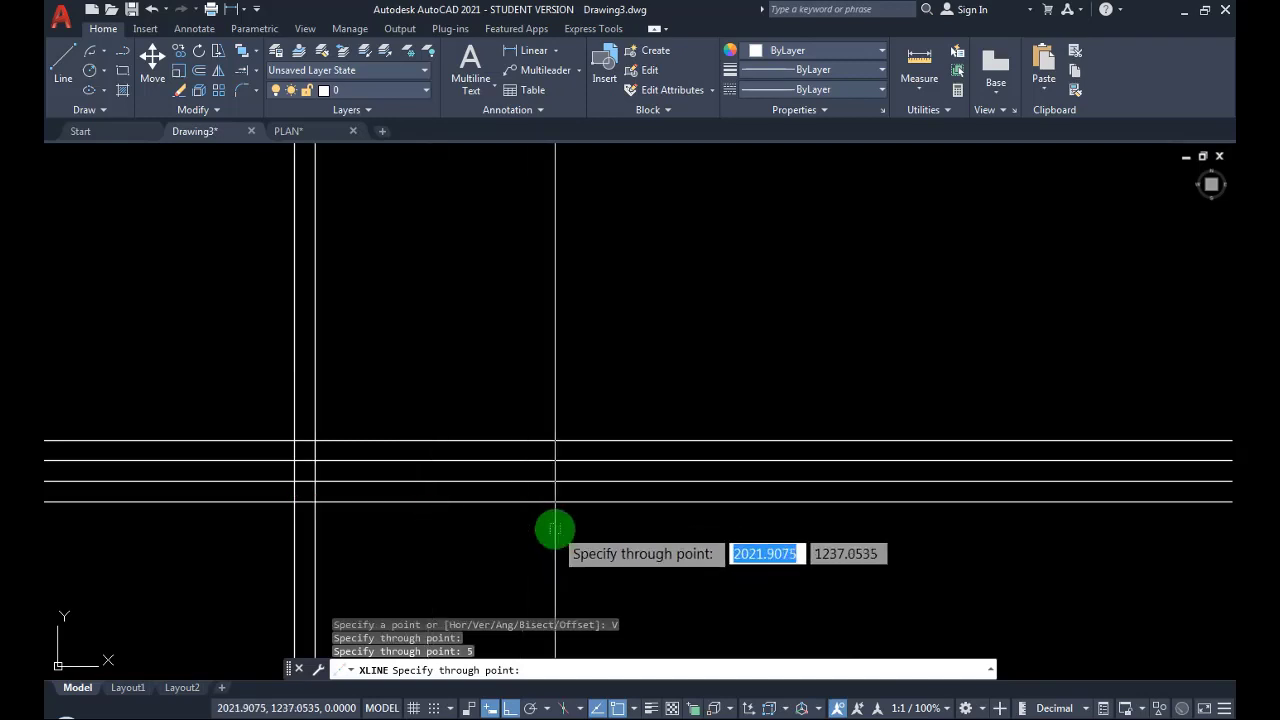
pyautogui.write('5')
pyautogui.press('Return')
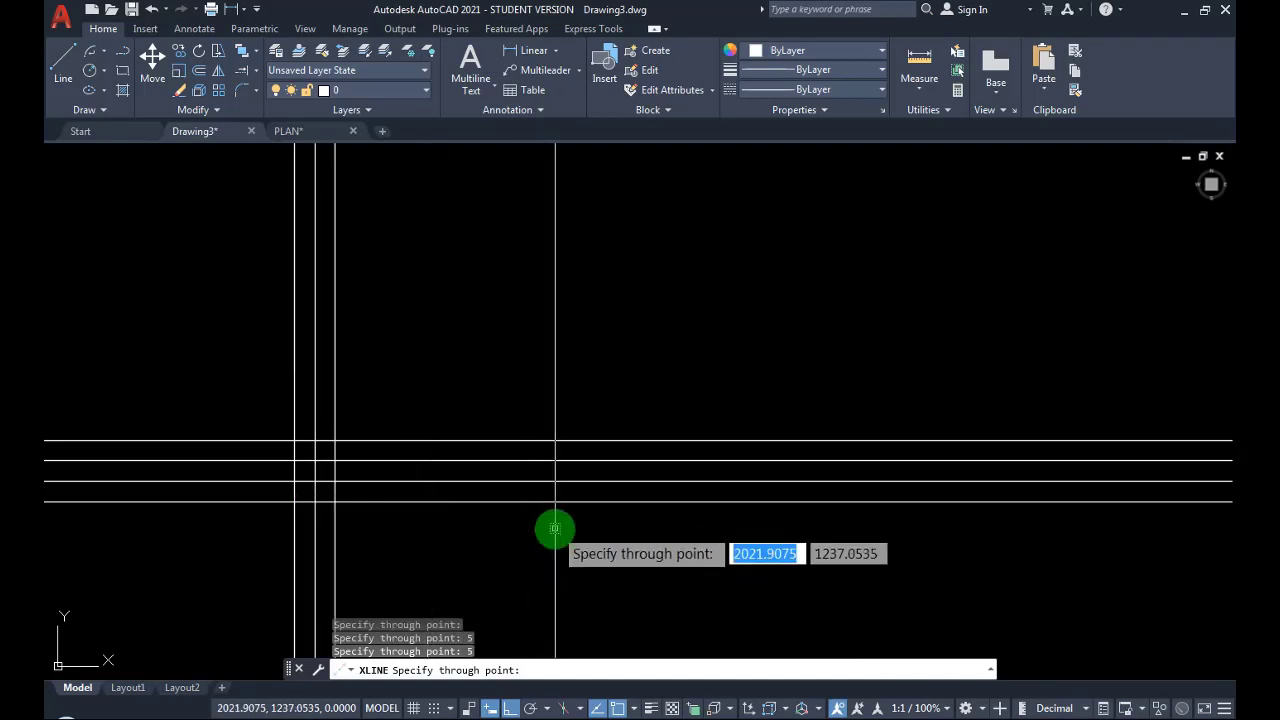
# Add three more vertical lines 5 units apart, correcting a mistyped value
pyautogui.write('4')
pyautogui.press('BackSpace')
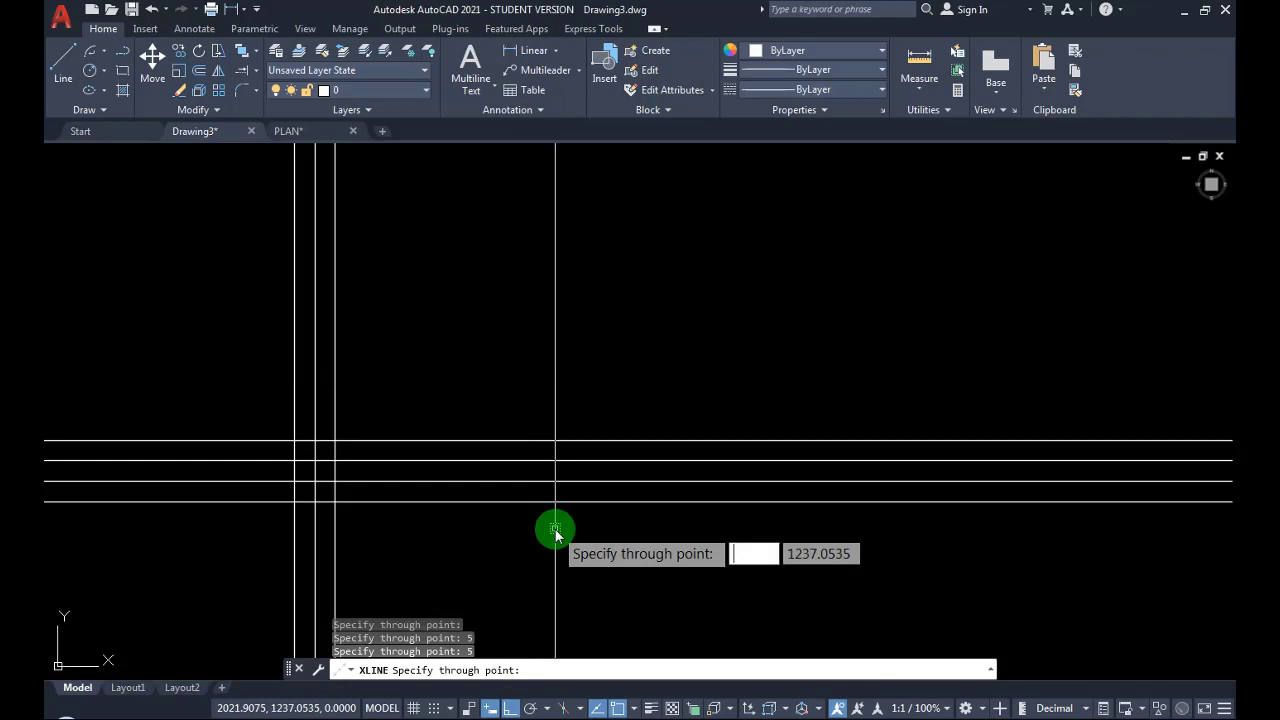
pyautogui.press('Return')
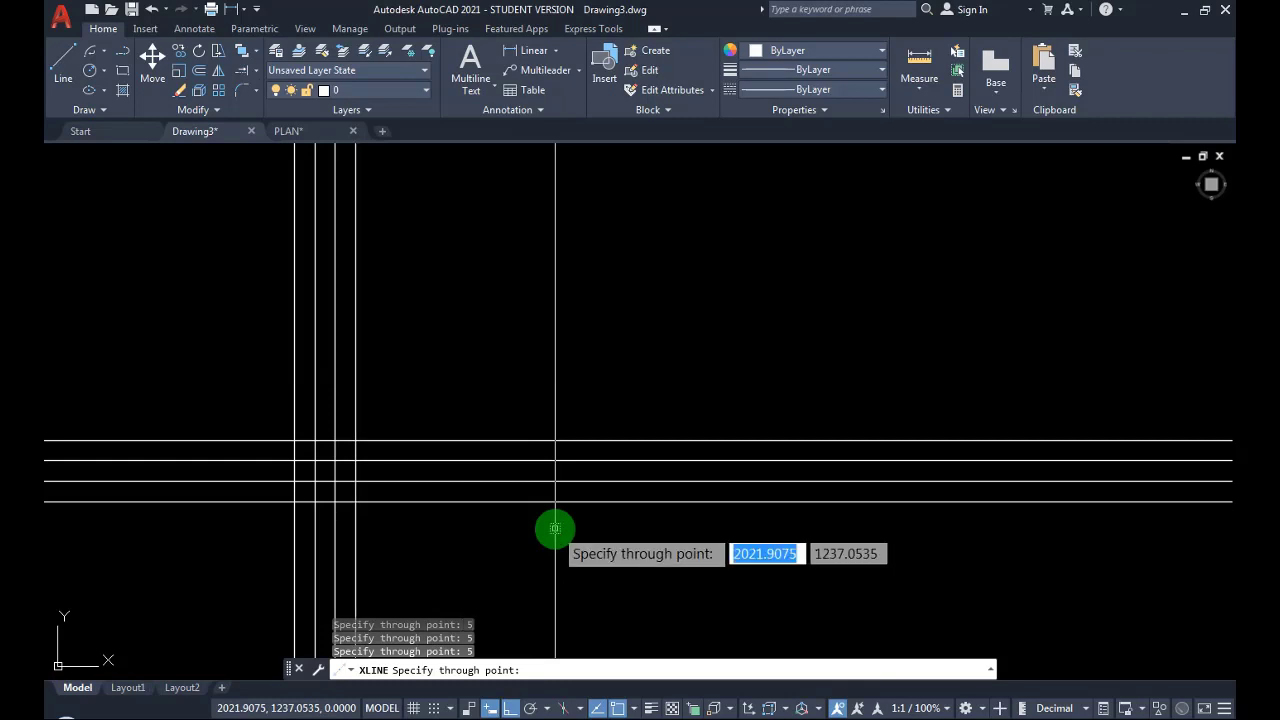
pyautogui.write('5')
pyautogui.press('Return')
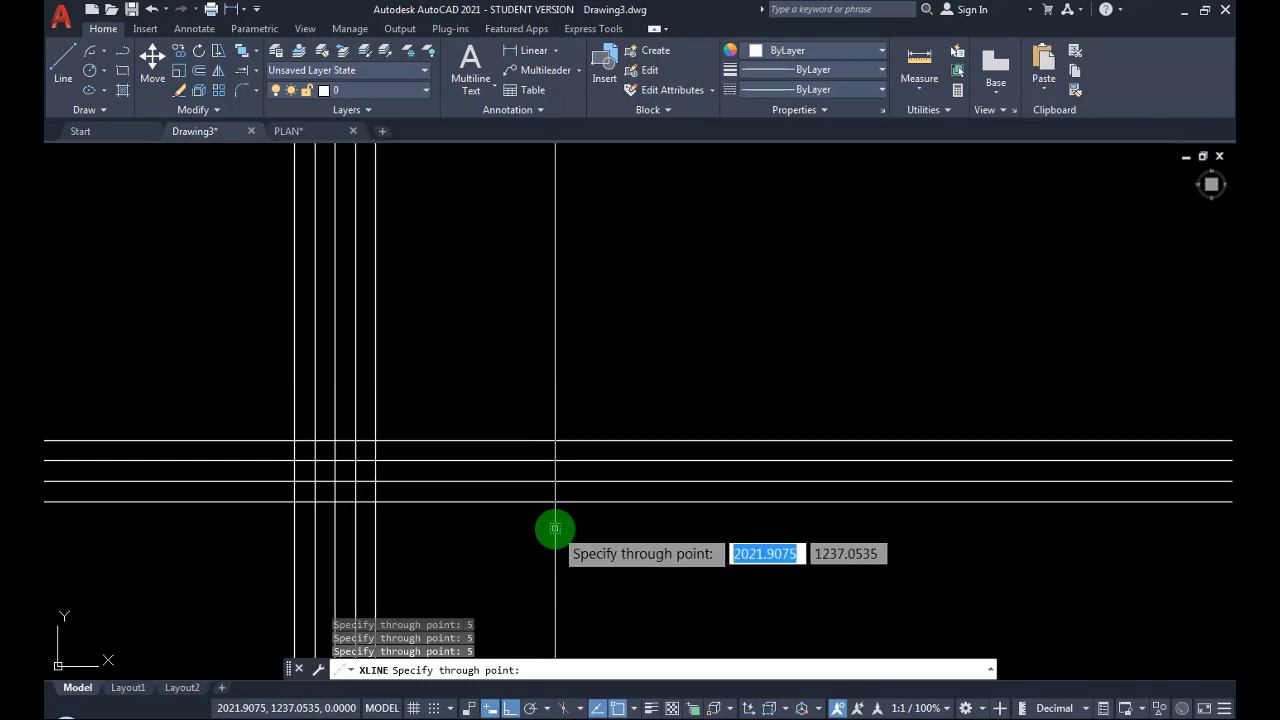
pyautogui.write('5')
pyautogui.press('Return')
pyautogui.press('Escape')
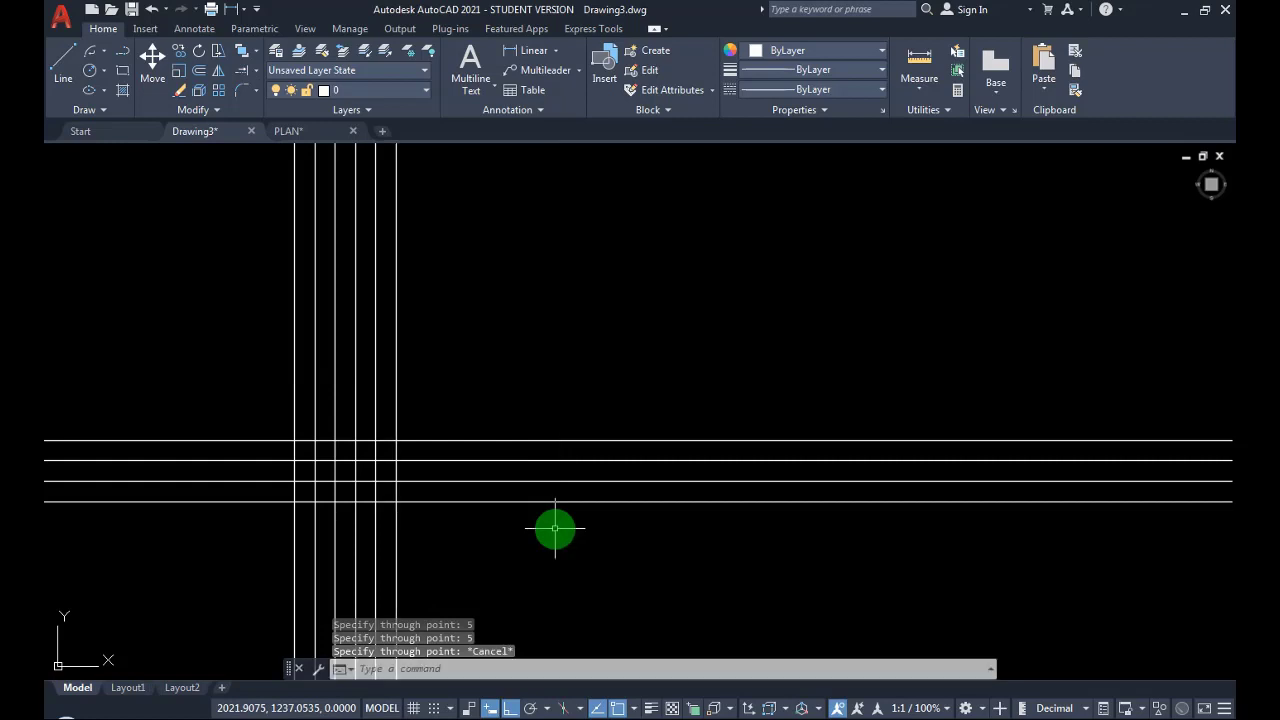
pyautogui.click(95, 111)
# Draw a 45° construction line and three parallel copies 5 units apart
pyautogui.click(96, 136)
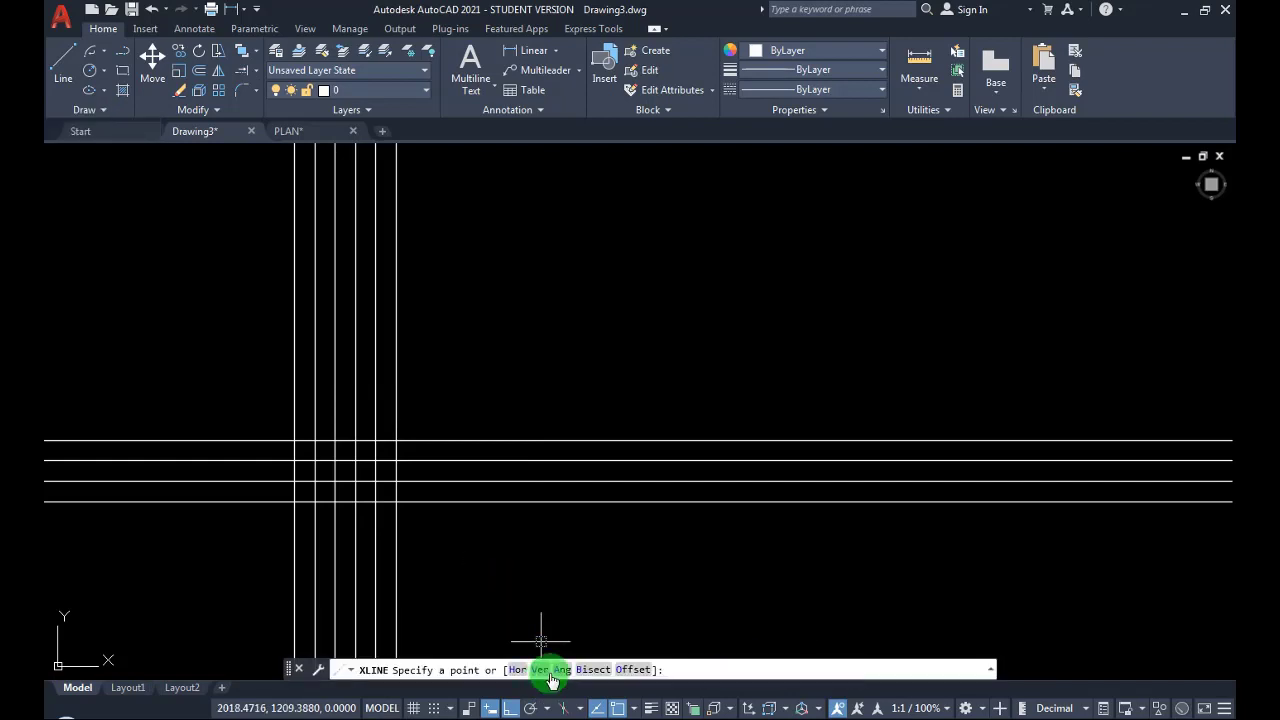
pyautogui.click(561, 670)
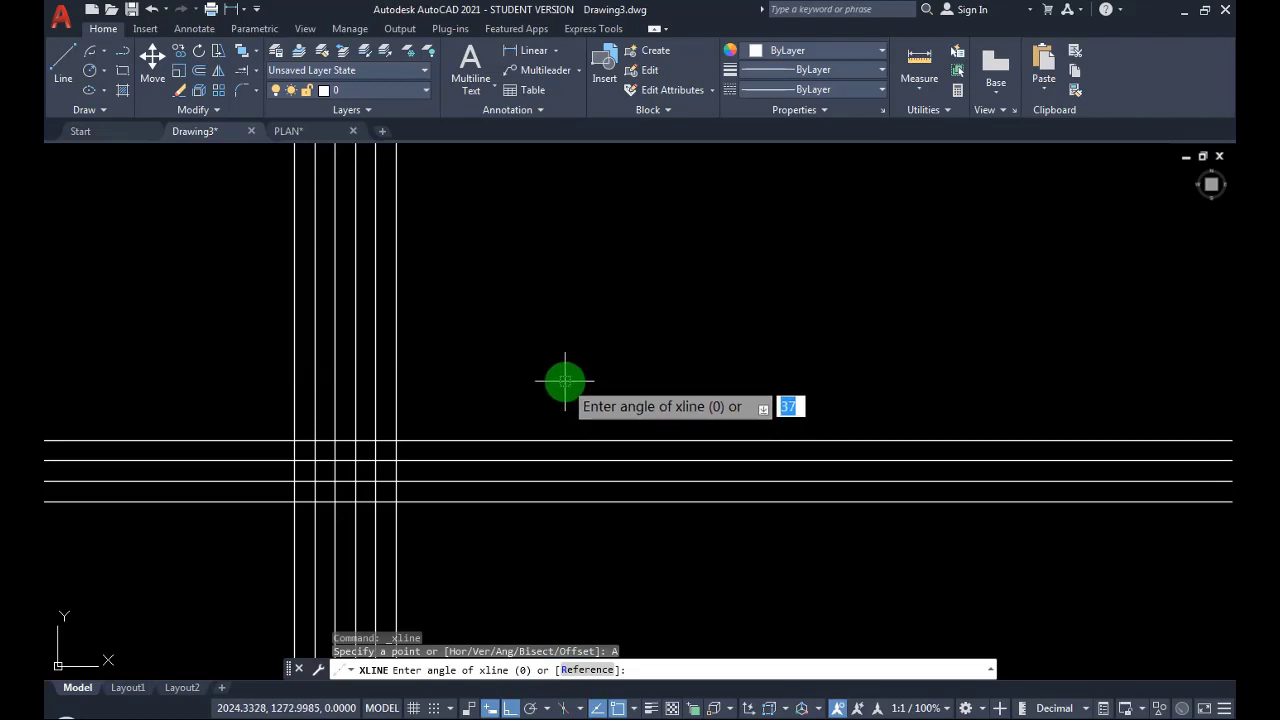
pyautogui.write('45')
pyautogui.press('Return')
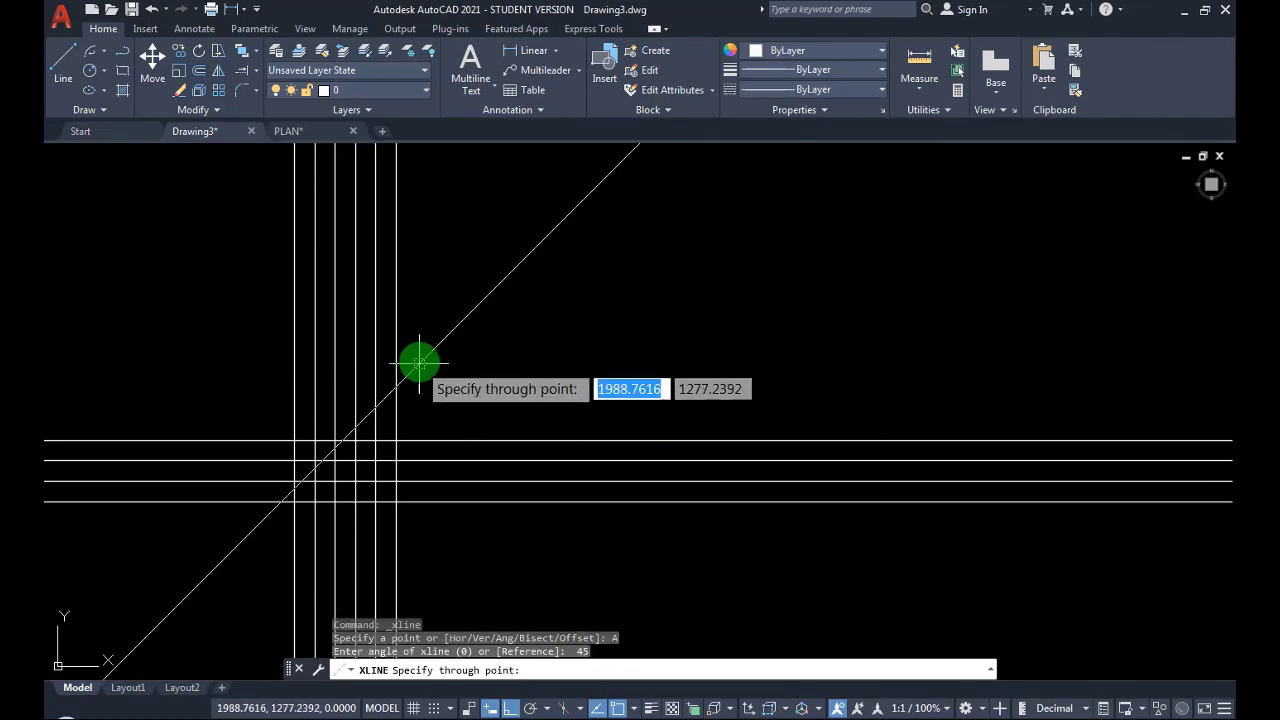
pyautogui.click(442, 353)
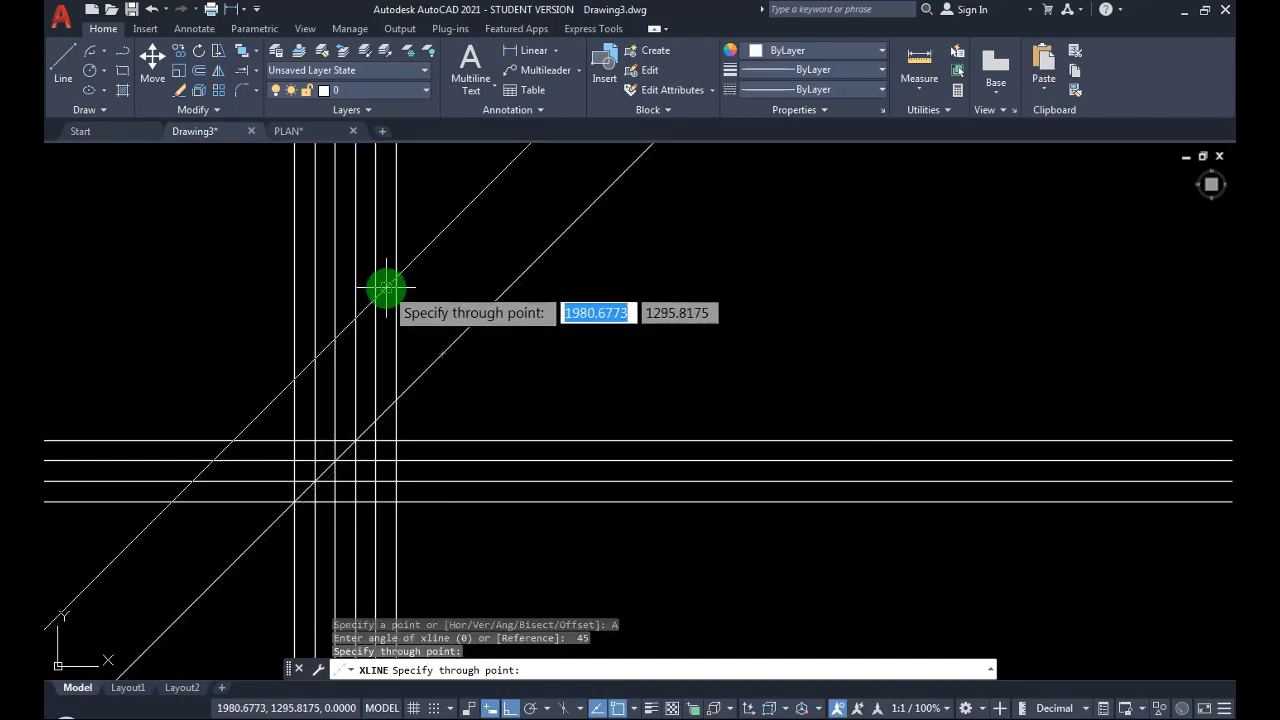
pyautogui.write('5')
pyautogui.press('Return')
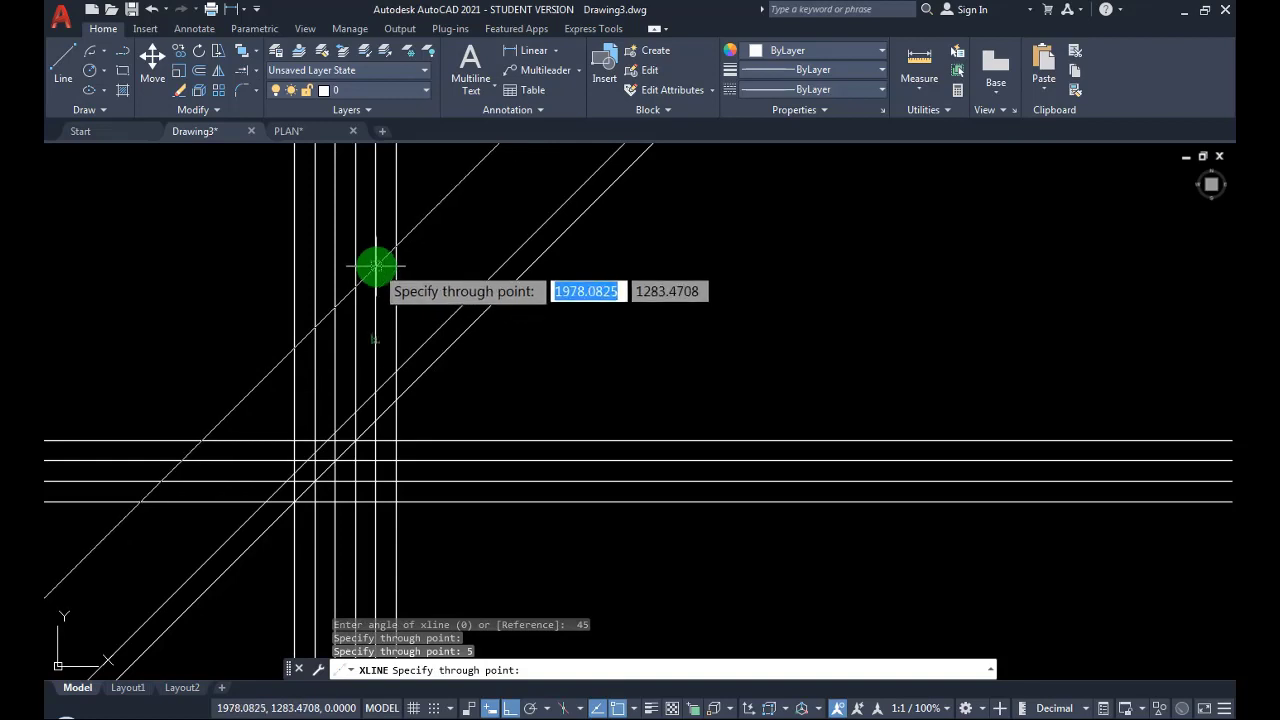
pyautogui.write('5')
pyautogui.press('Return')
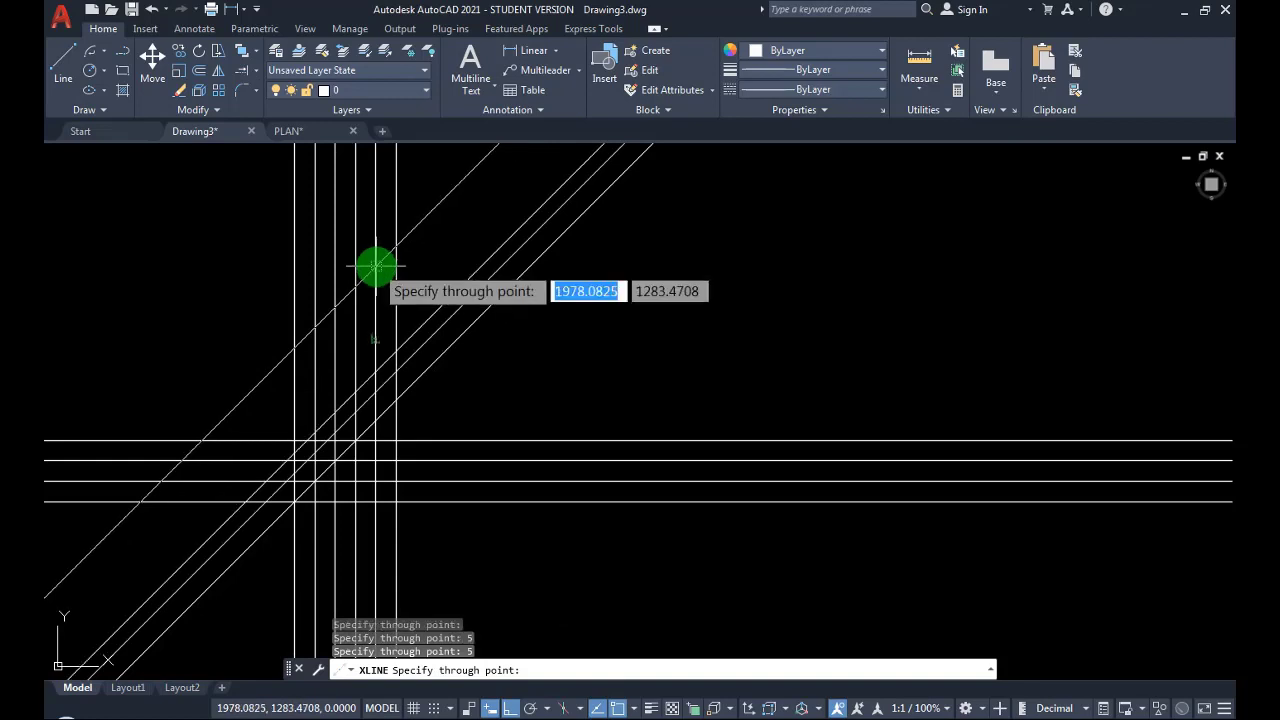
pyautogui.write('5')
pyautogui.press('Return')
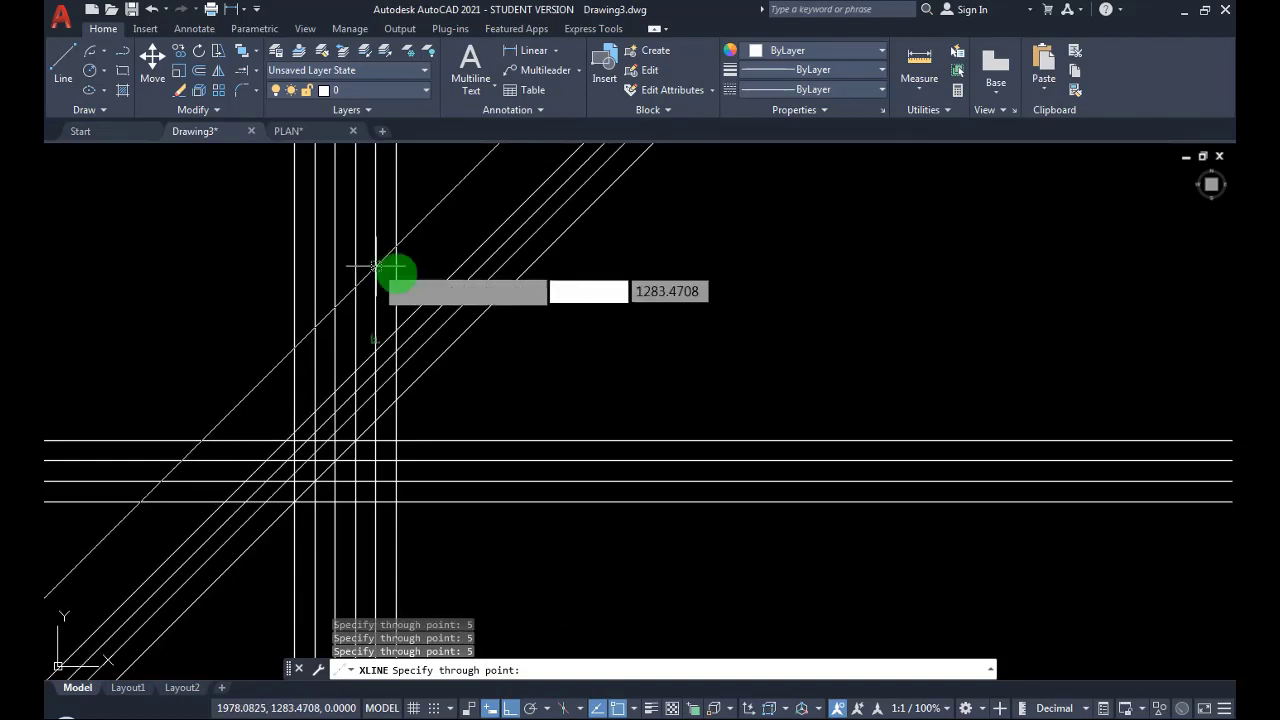
pyautogui.press('Escape')
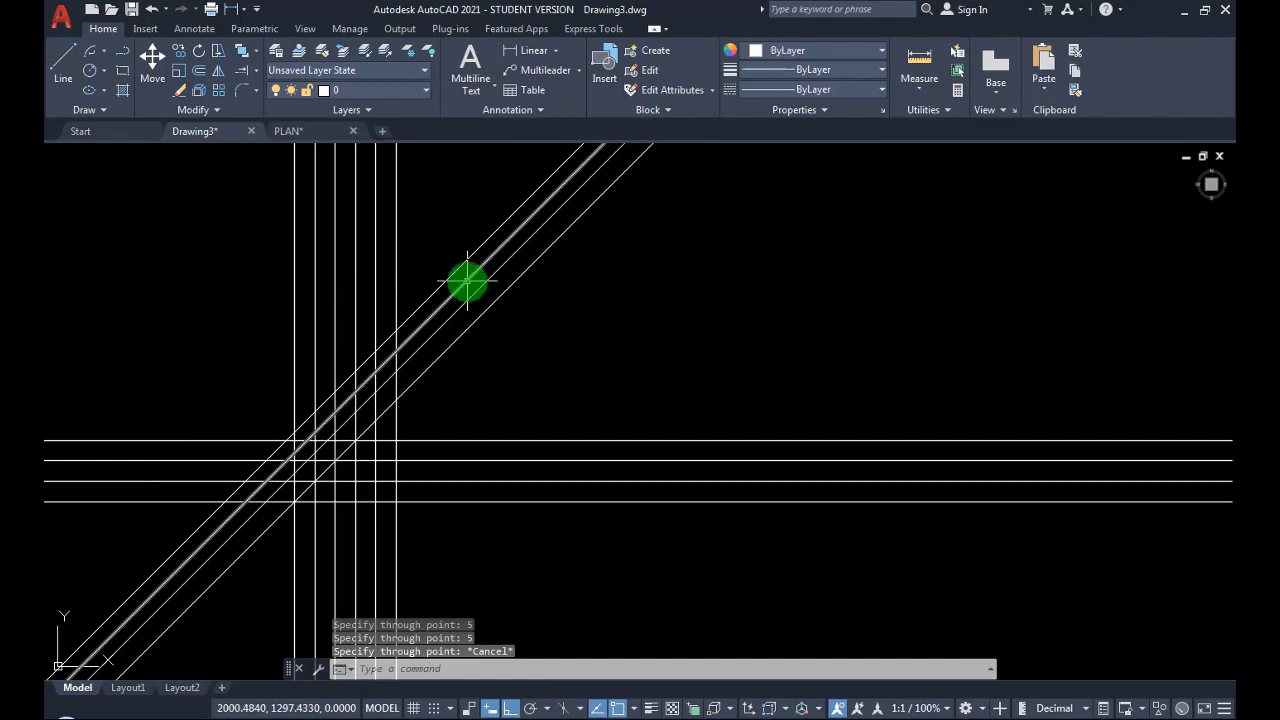
# Crossing-select the grid and diagonal construction lines and delete them all
pyautogui.click(495, 548)
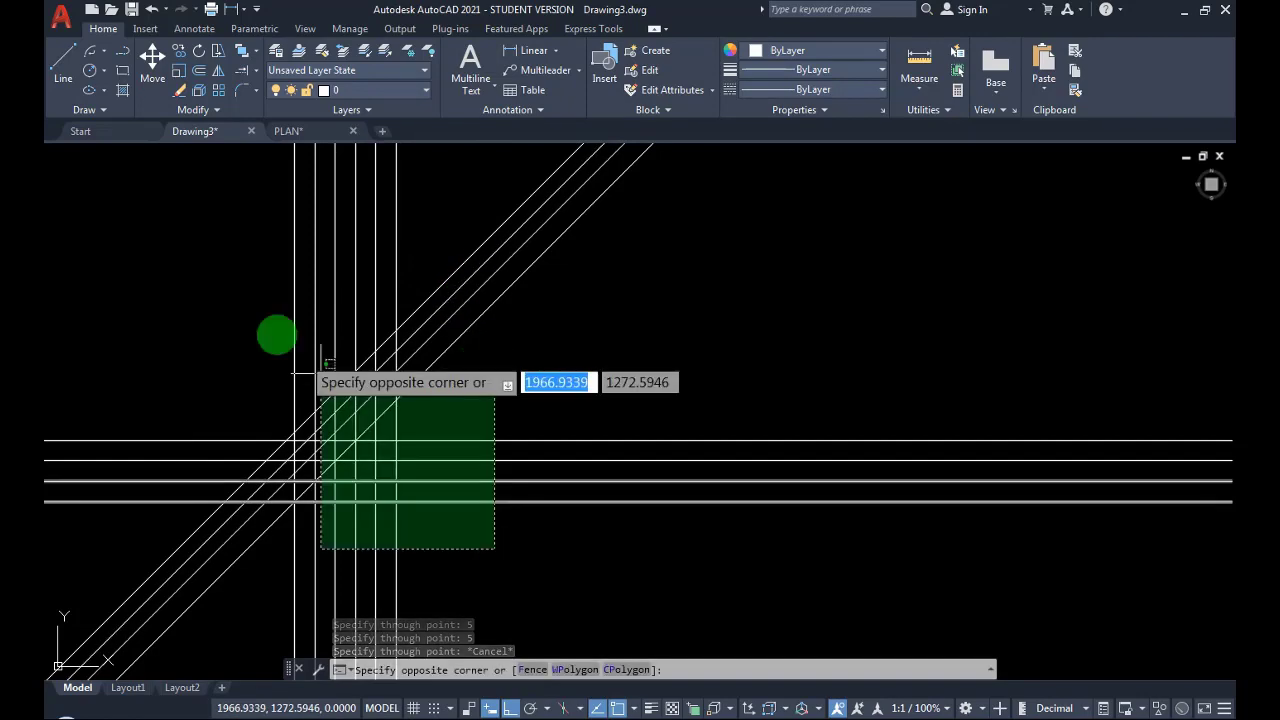
pyautogui.click(255, 314)
pyautogui.press('Delete')
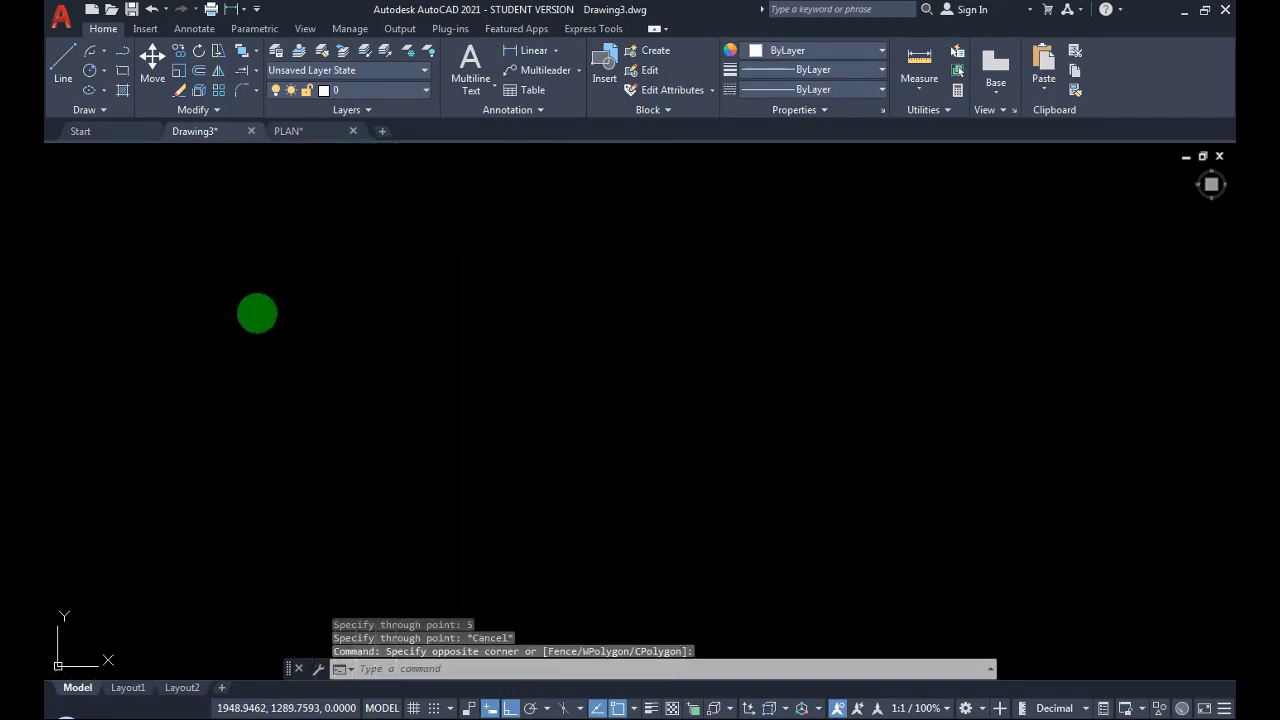
pyautogui.click(100, 110)
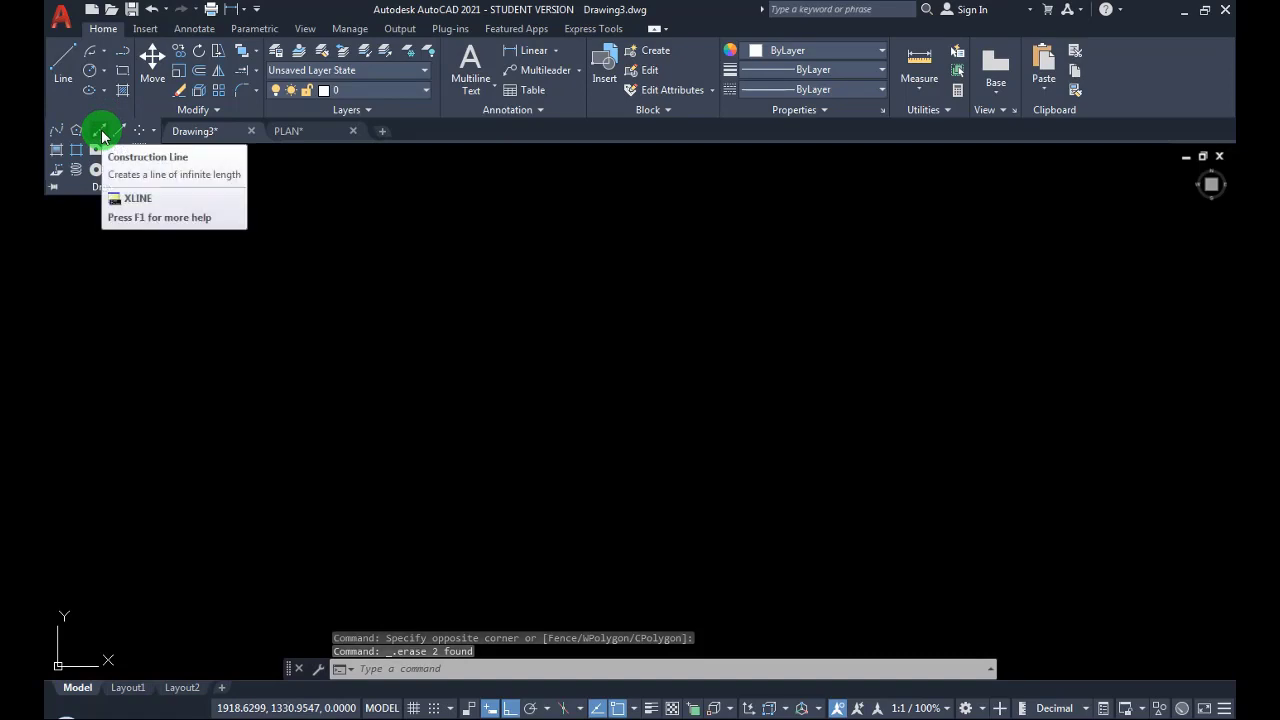
pyautogui.click(103, 135)
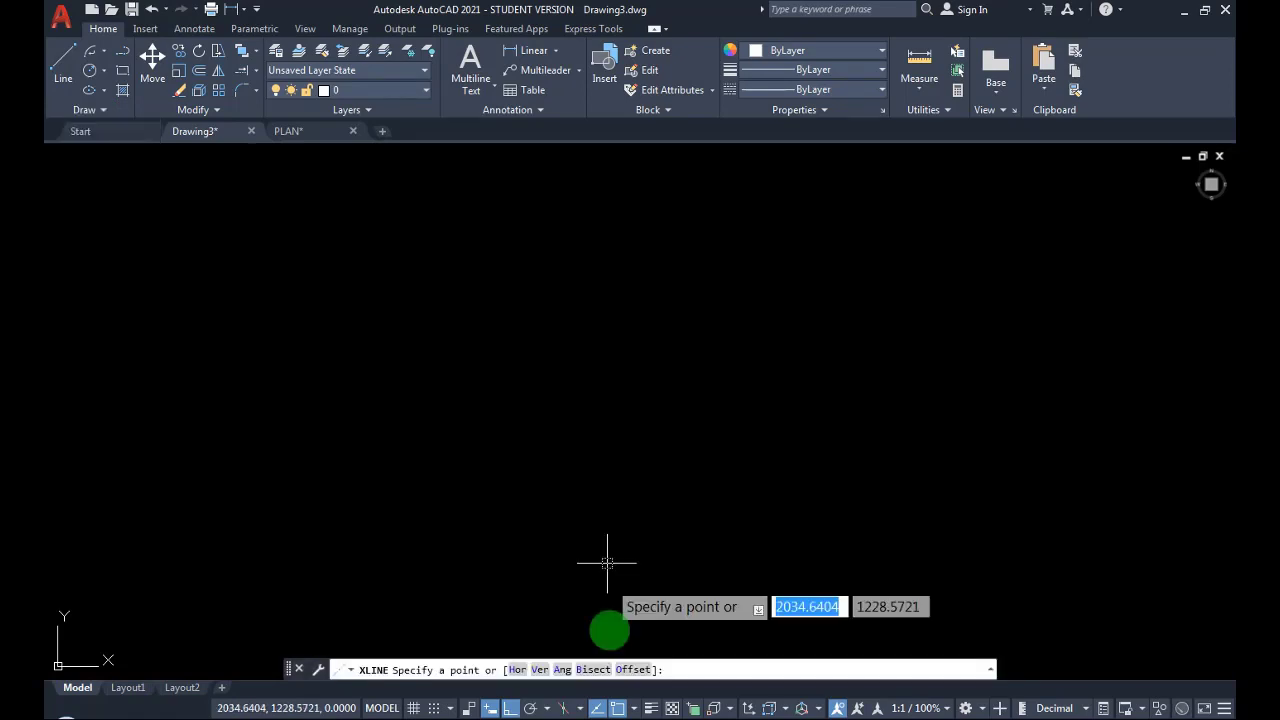
pyautogui.click(590, 678)
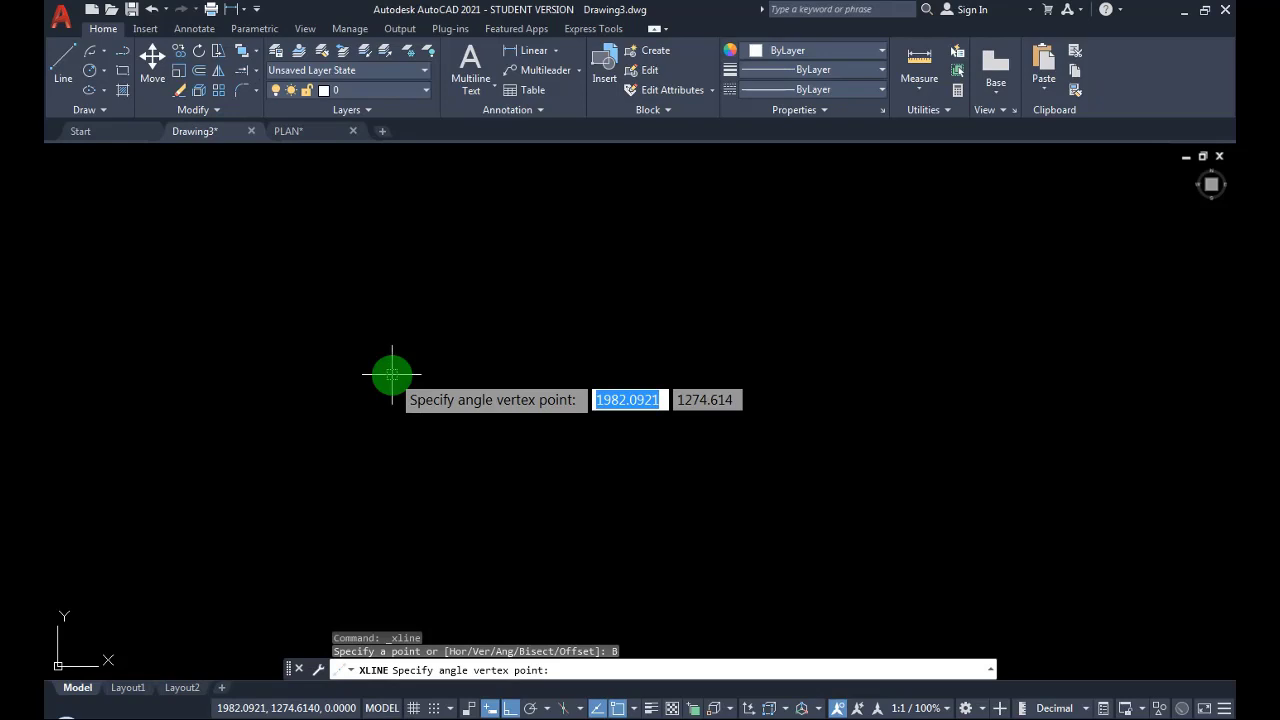
pyautogui.click(392, 374)
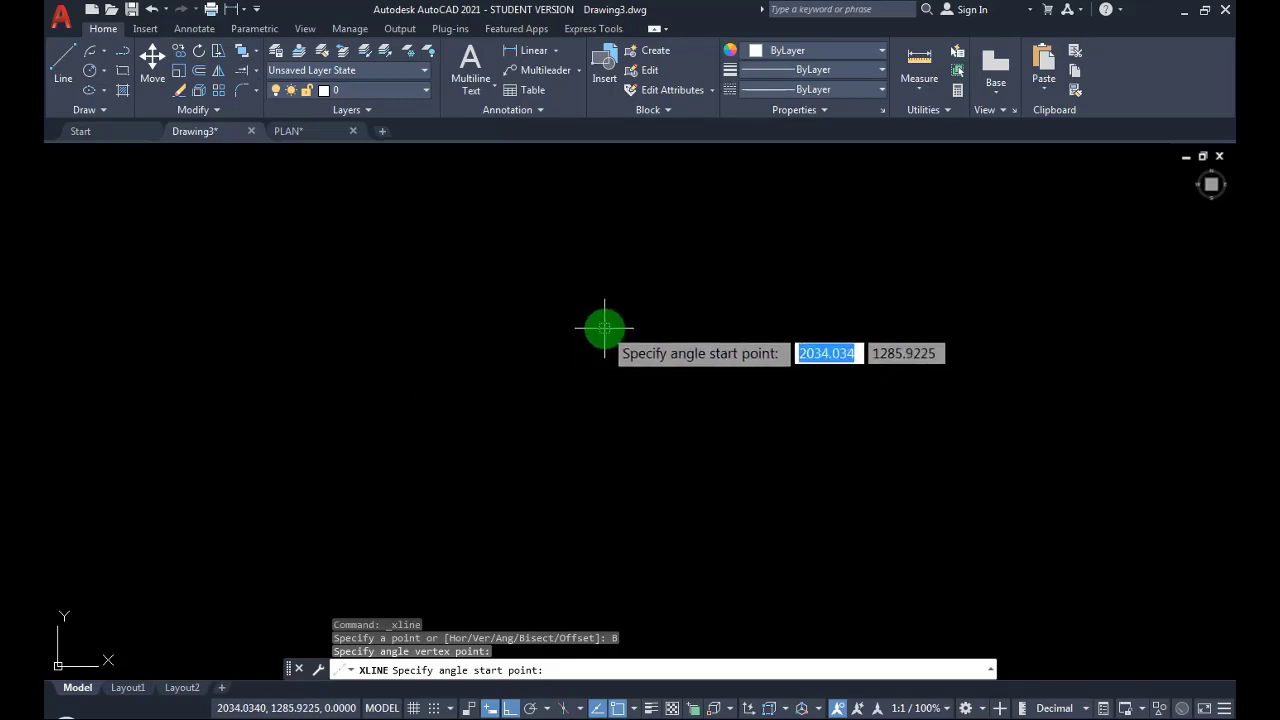
pyautogui.write('5')
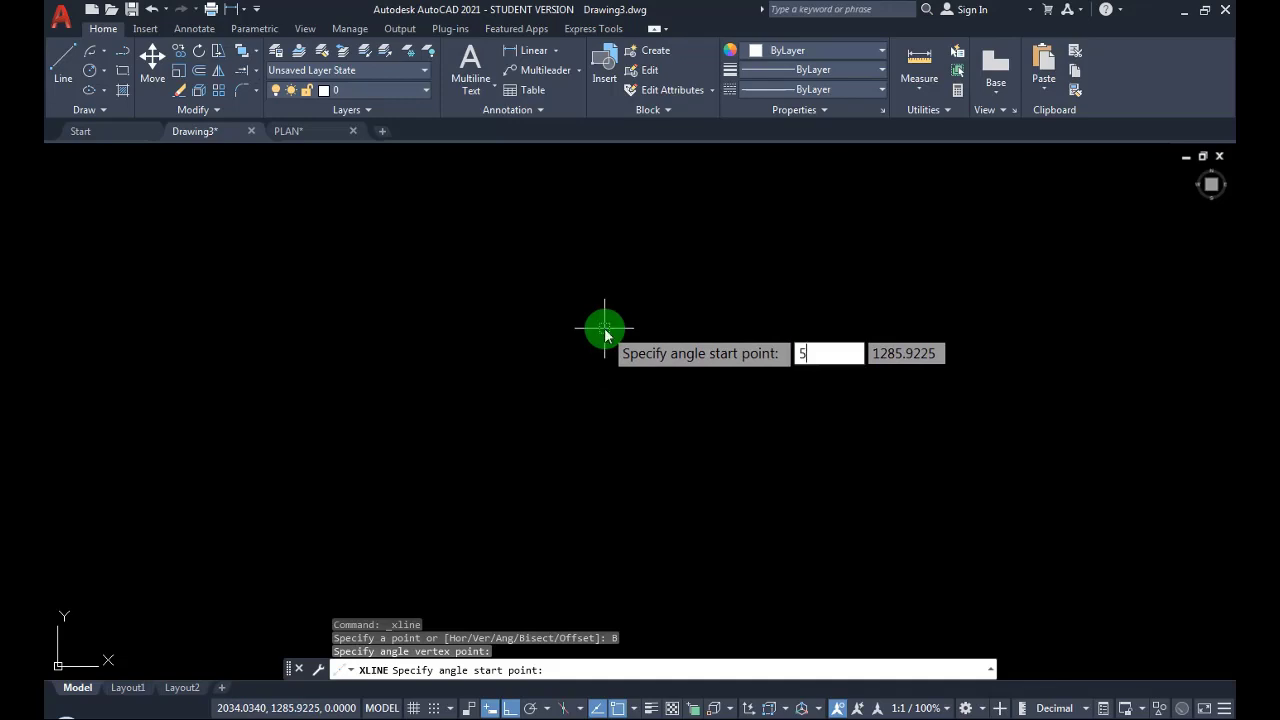
pyautogui.write('5')
pyautogui.press('Return')
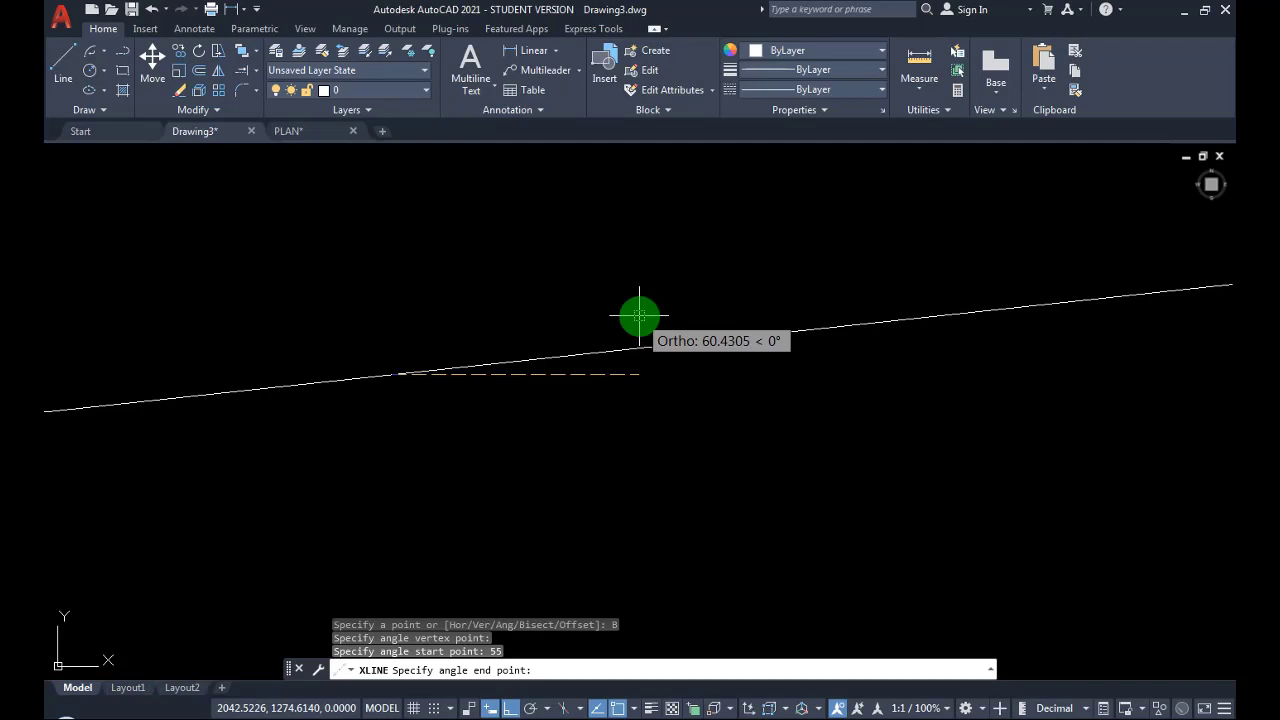
pyautogui.write('135')
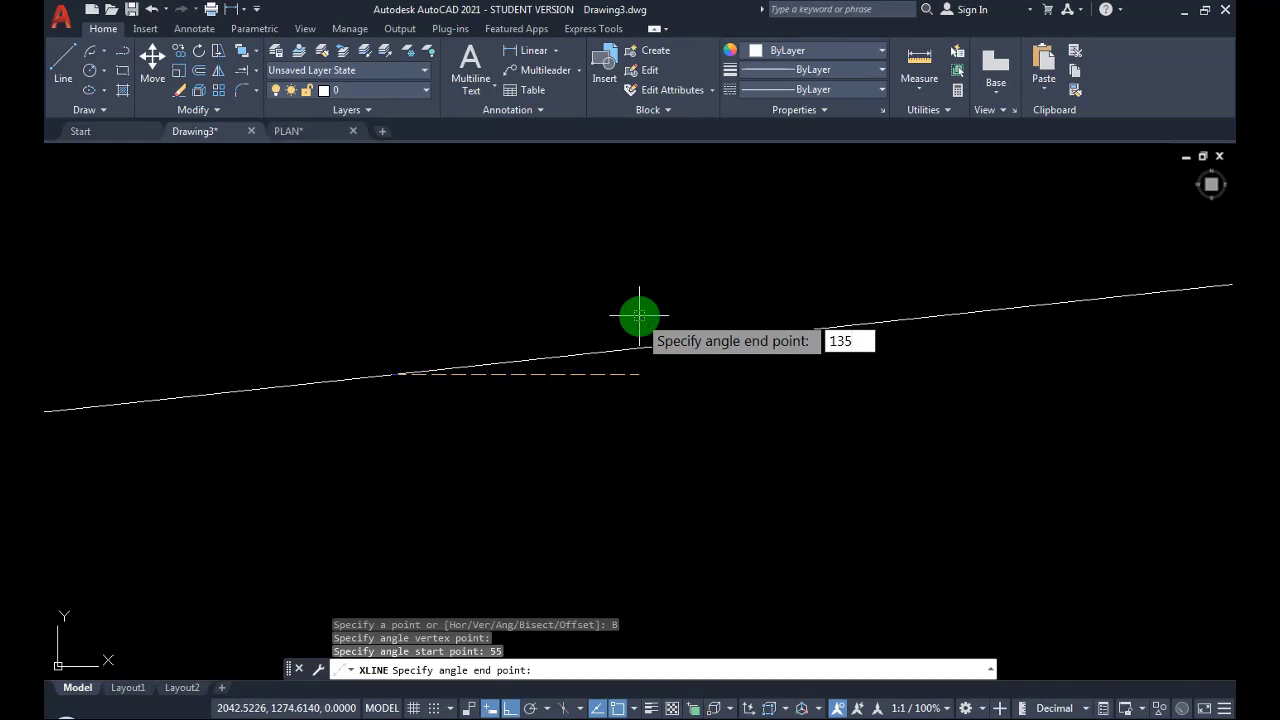
pyautogui.press('Tab')
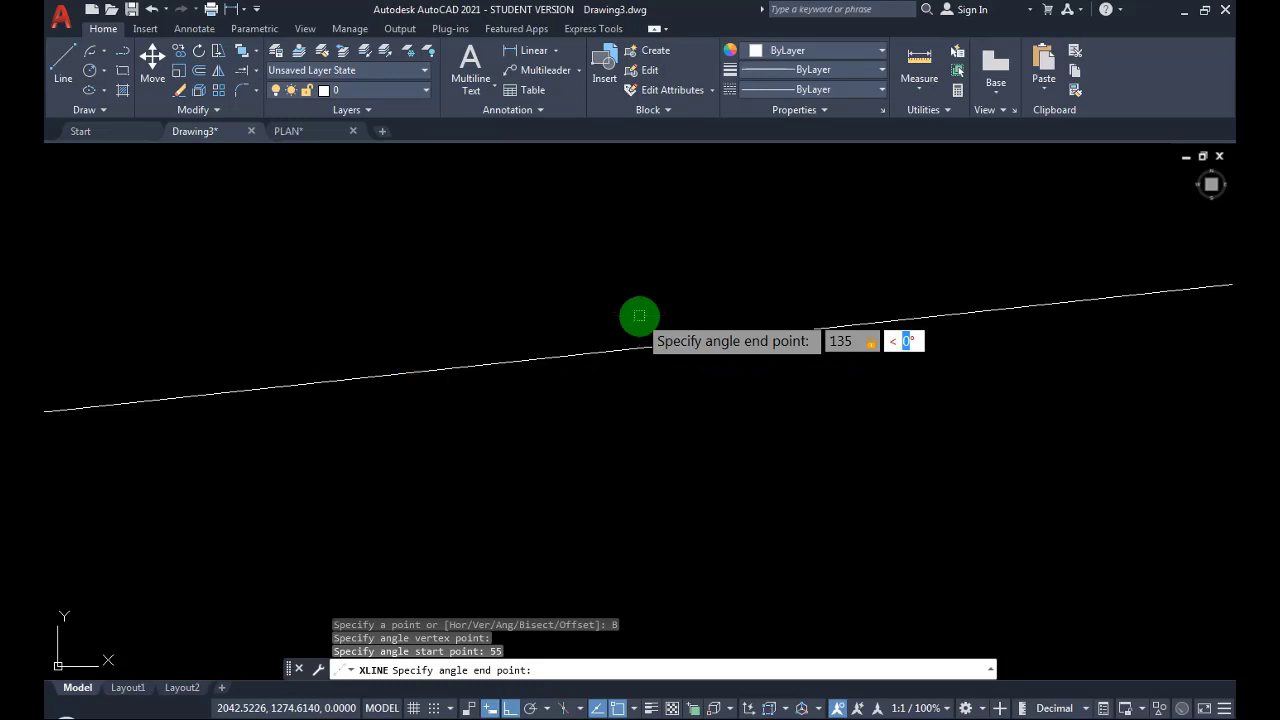
pyautogui.write('55')
pyautogui.press('Return')
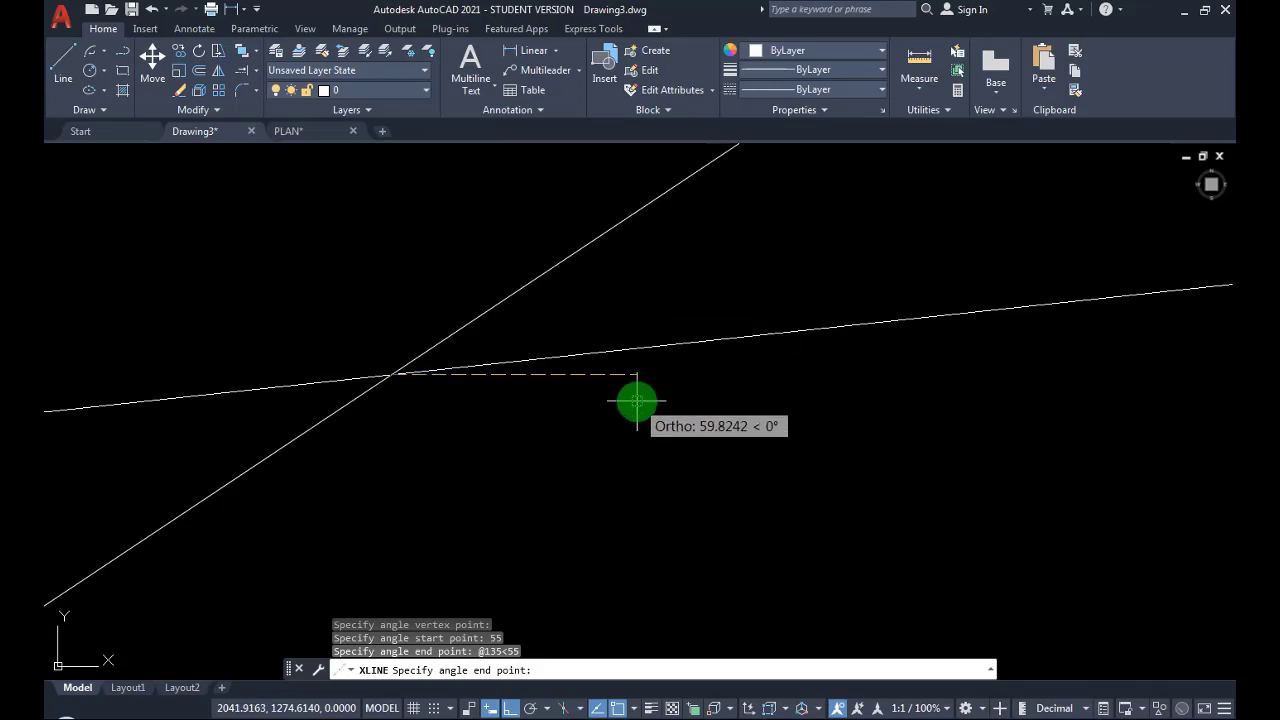
pyautogui.press('Escape')
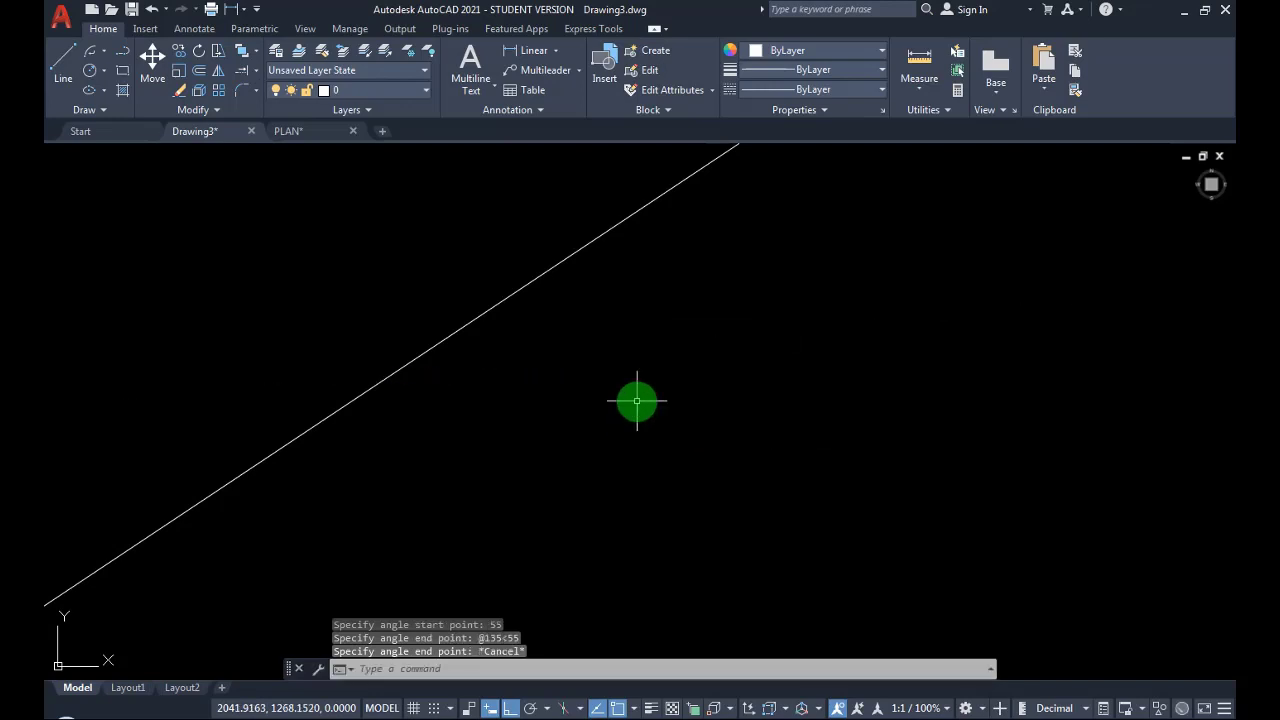
# Delete the leftover diagonal construction line
pyautogui.click(637, 401)
pyautogui.click(471, 291)
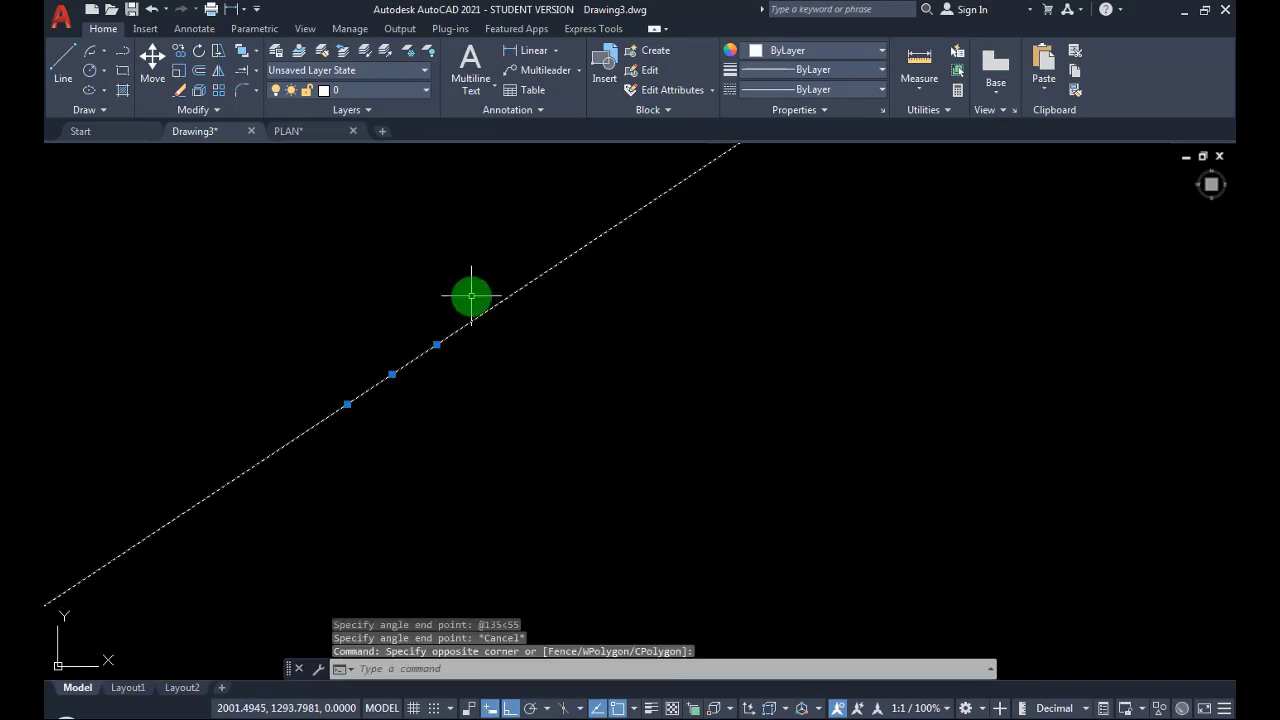
pyautogui.press('Delete')
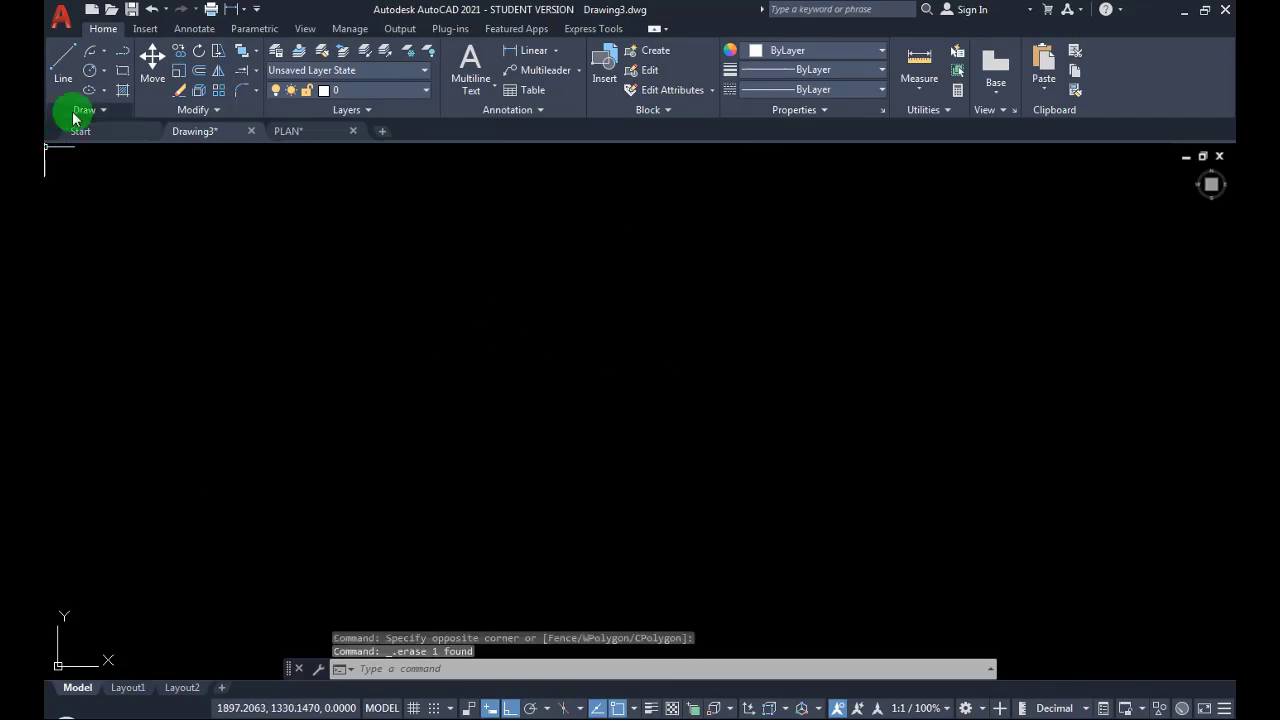
# Place one horizontal construction line across the canvas
pyautogui.click(92, 109)
pyautogui.click(100, 143)
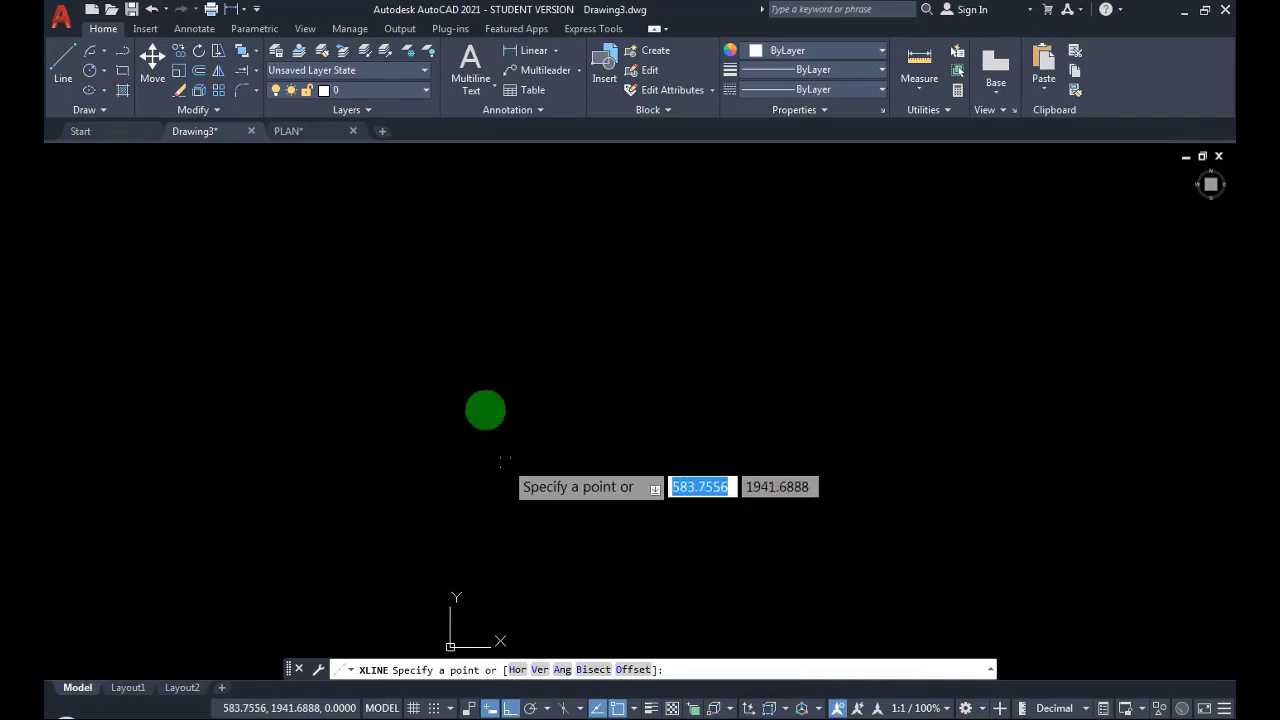
pyautogui.click(103, 111)
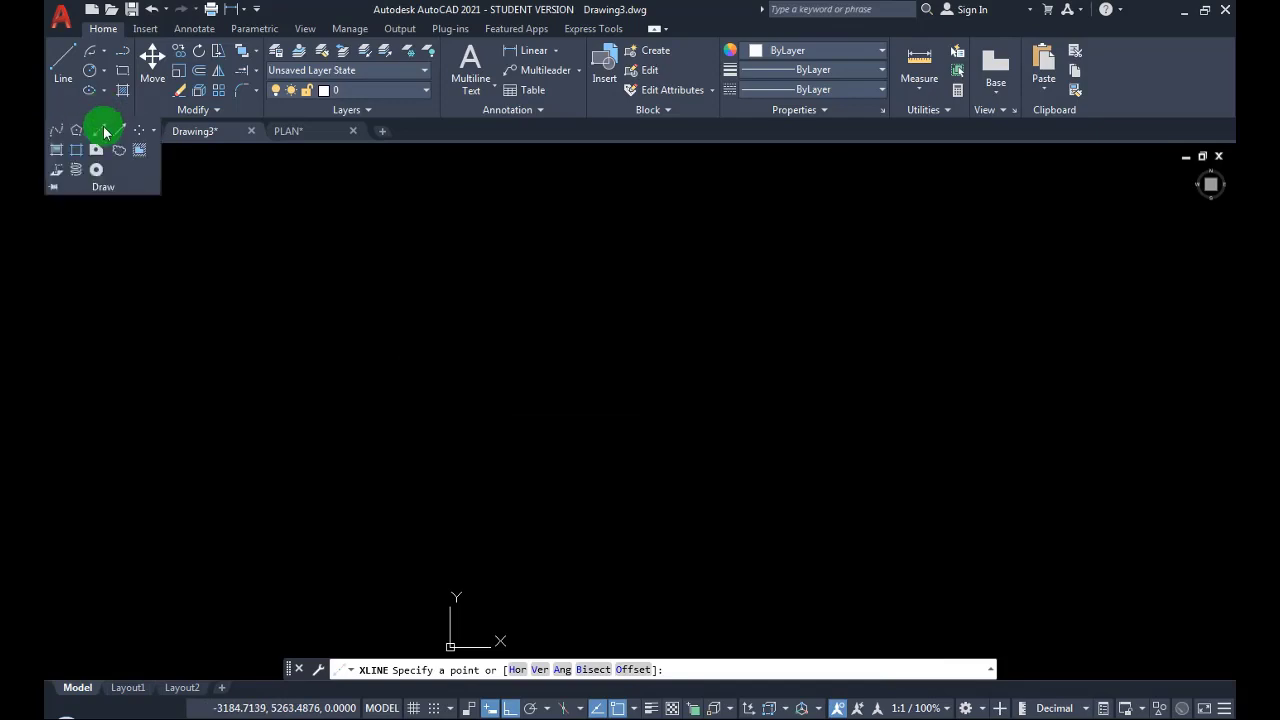
pyautogui.click(100, 129)
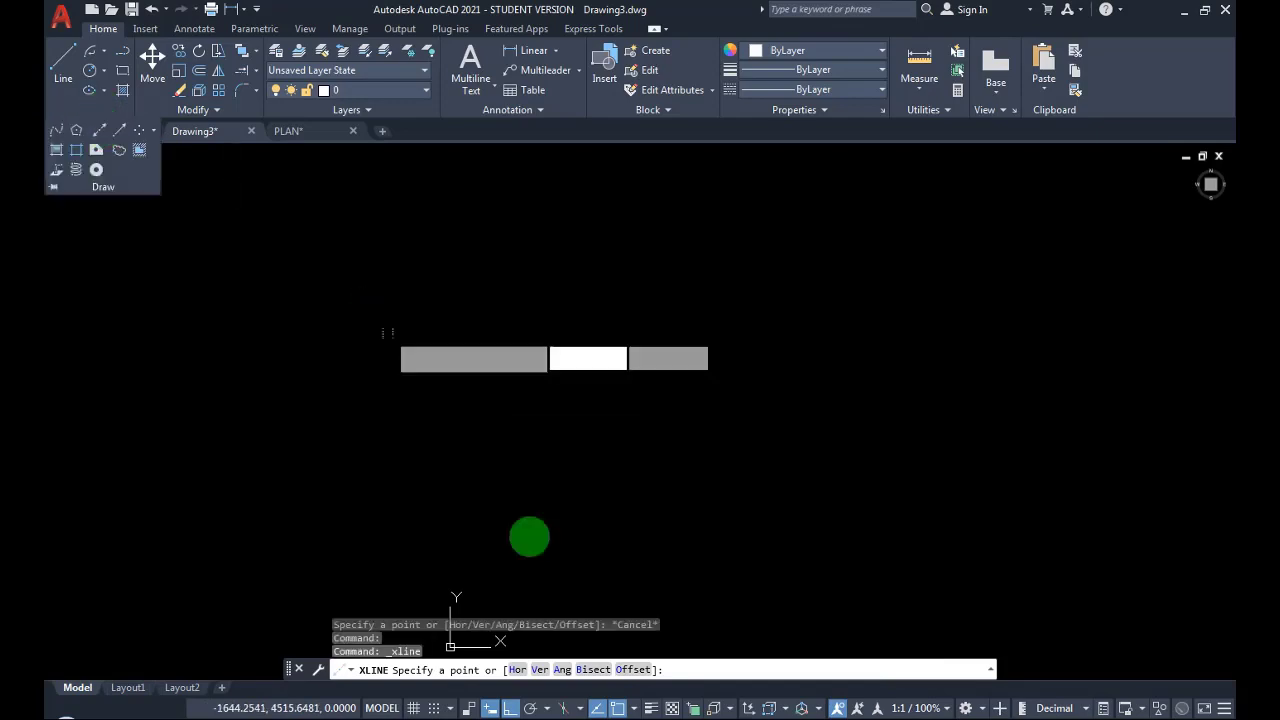
pyautogui.click(517, 669)
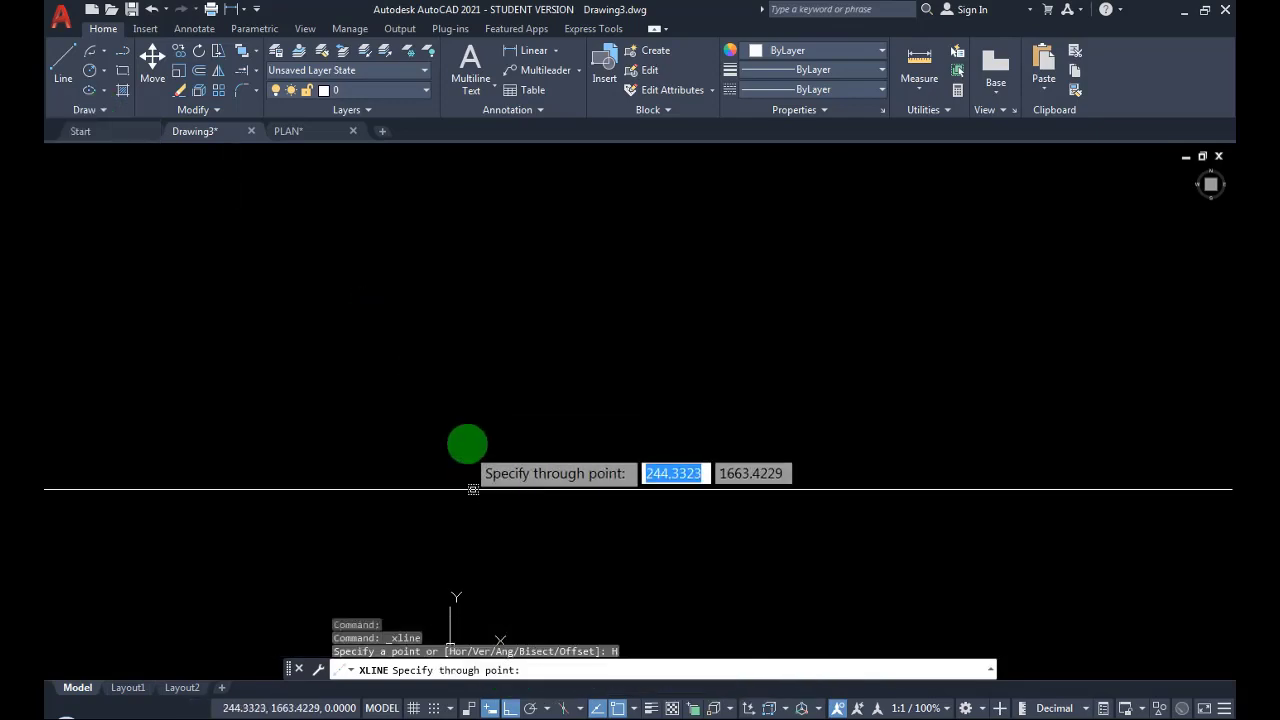
pyautogui.click(460, 443)
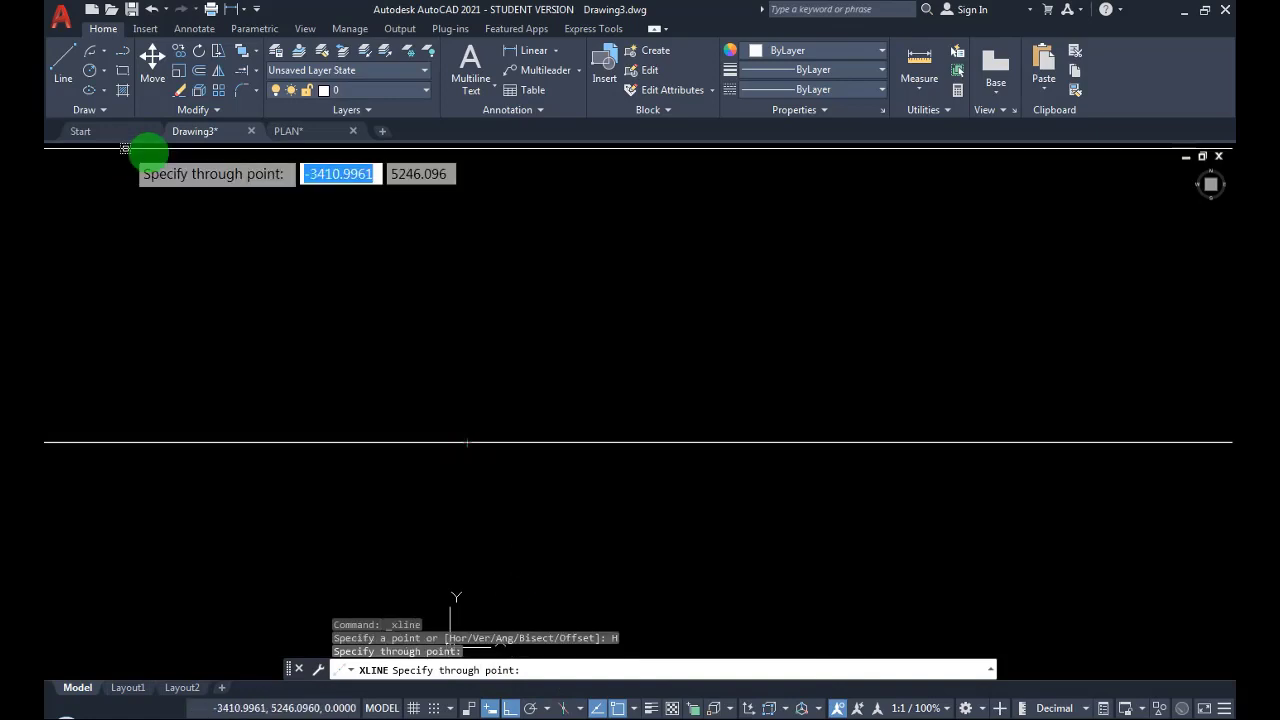
pyautogui.press('Return')
pyautogui.press('Return')
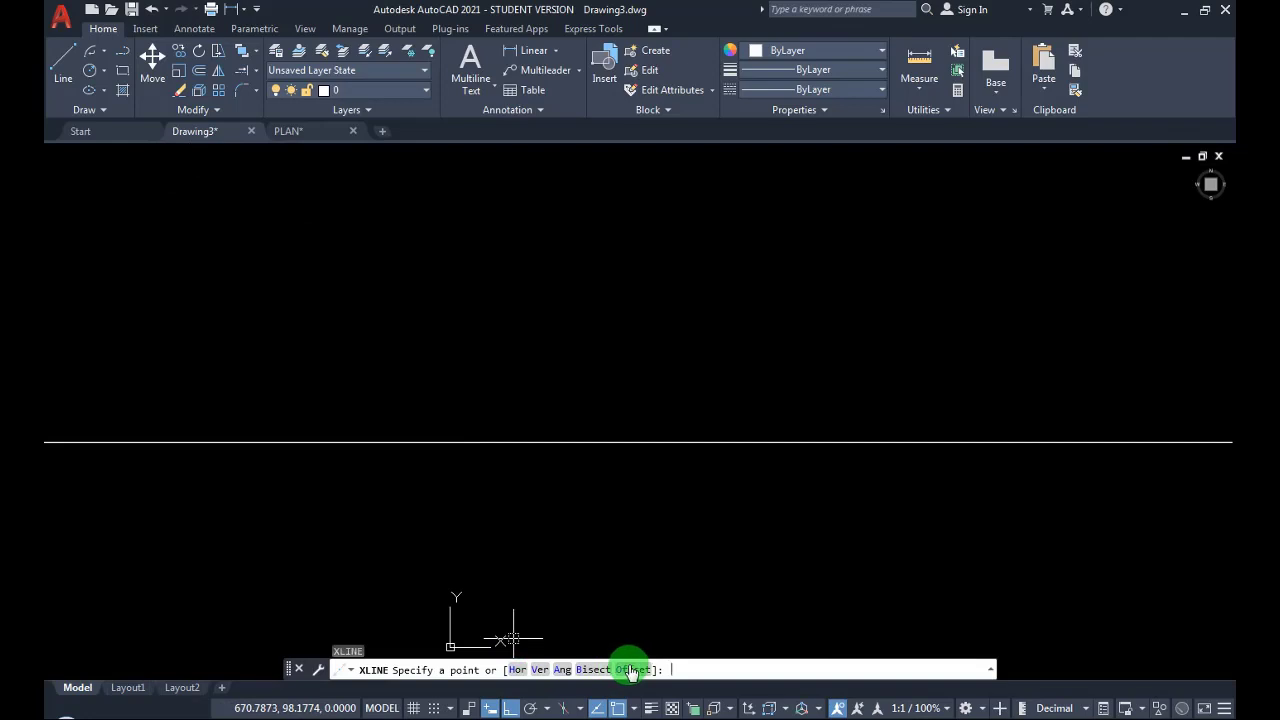
# Offset the horizontal construction line 50 units upward
pyautogui.click(632, 669)
pyautogui.write('50')
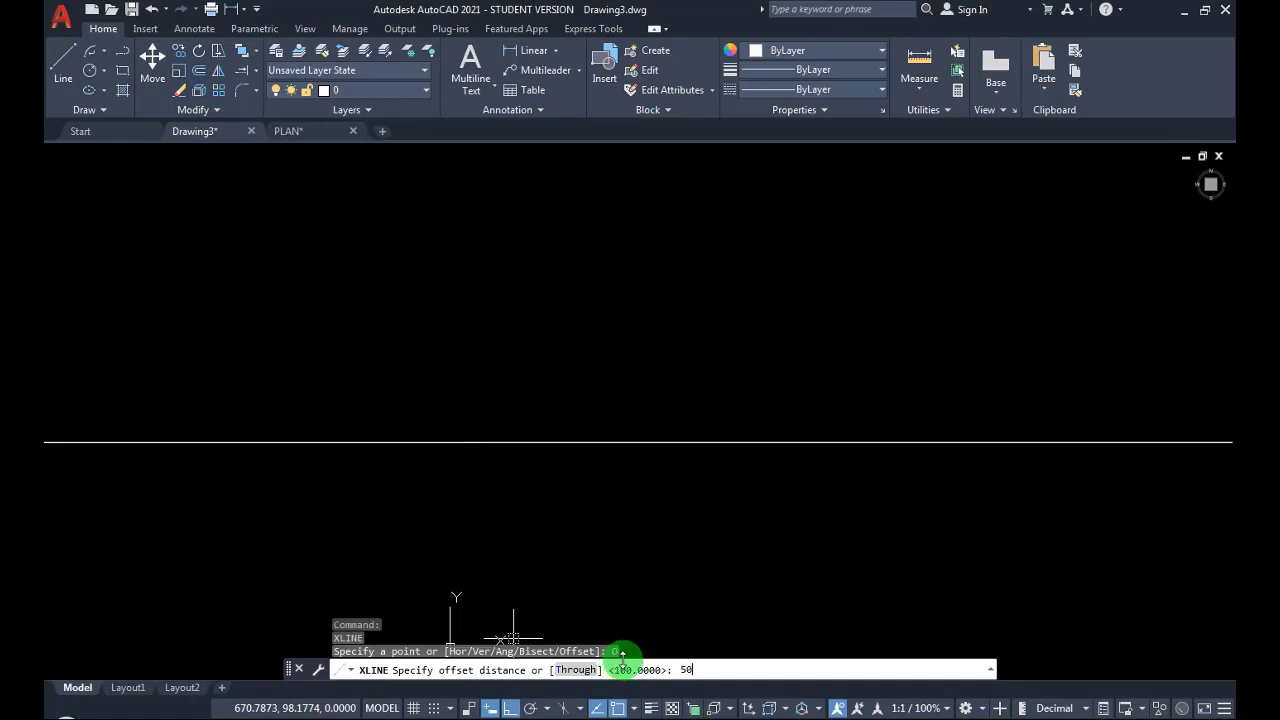
pyautogui.press('Return')
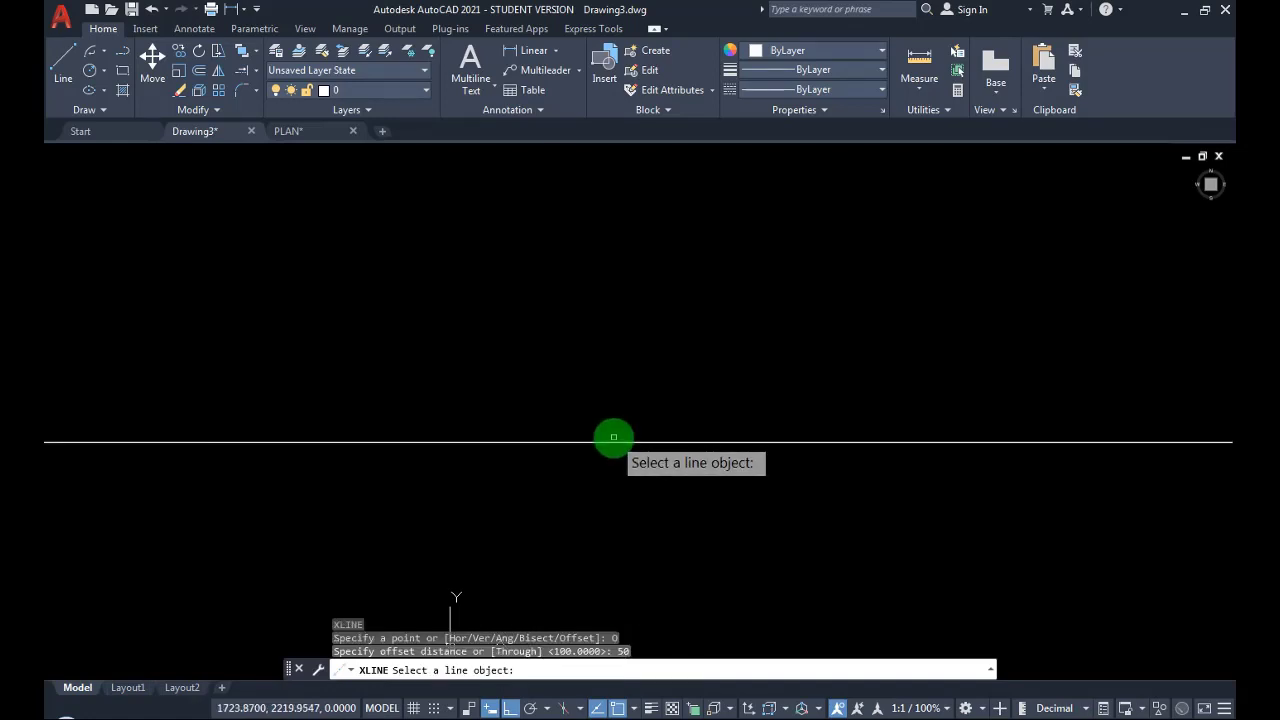
pyautogui.click(614, 440)
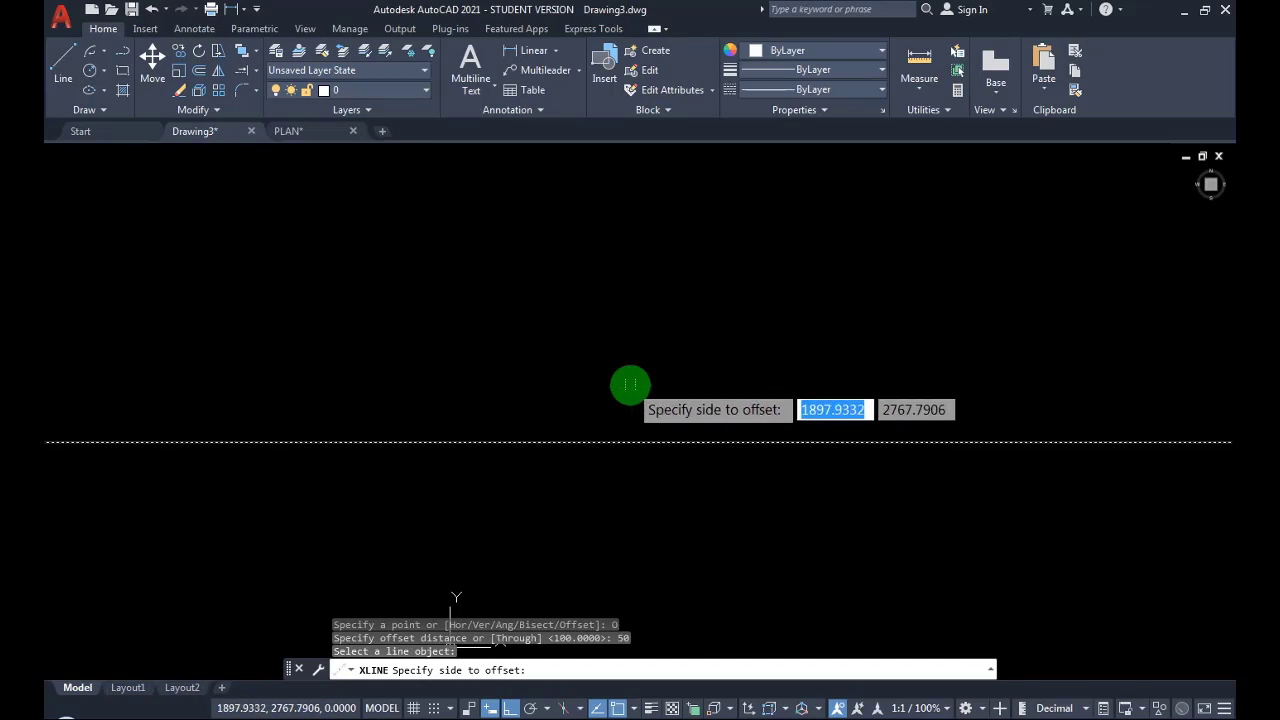
pyautogui.click(630, 384)
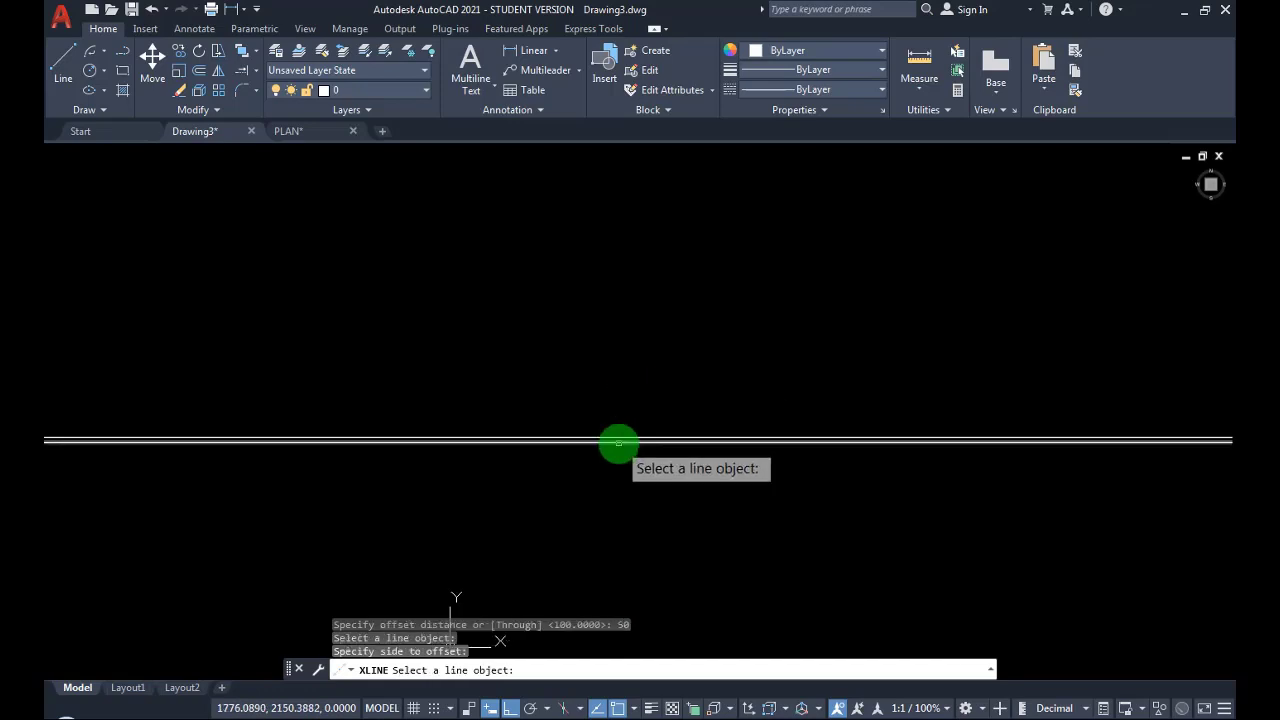
pyautogui.scroll(1, 618, 443)
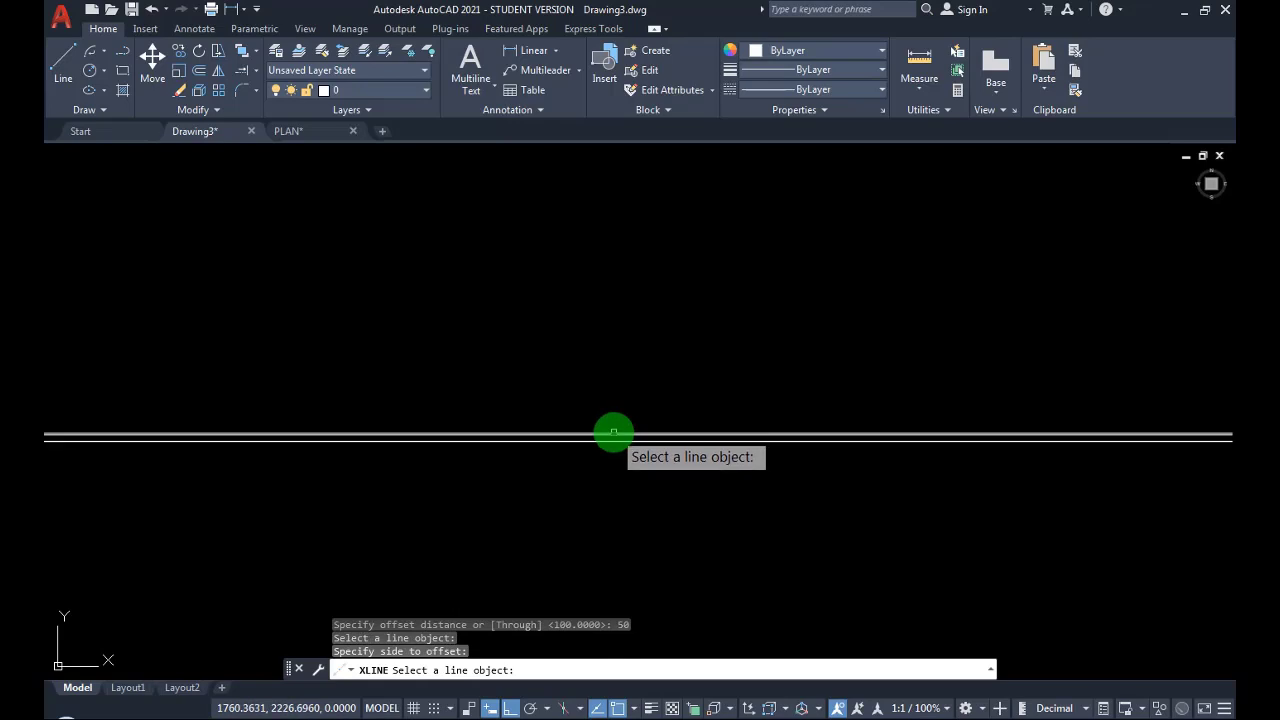
pyautogui.click(614, 432)
pyautogui.click(623, 383)
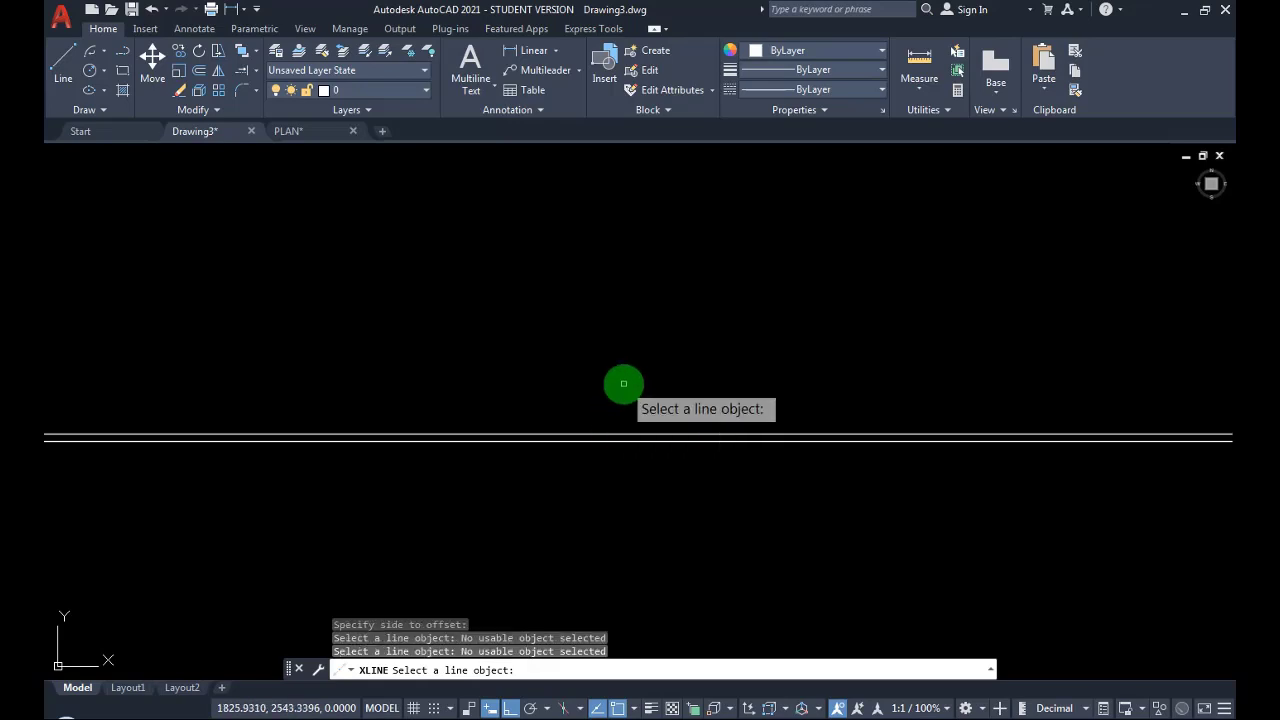
pyautogui.click(623, 383)
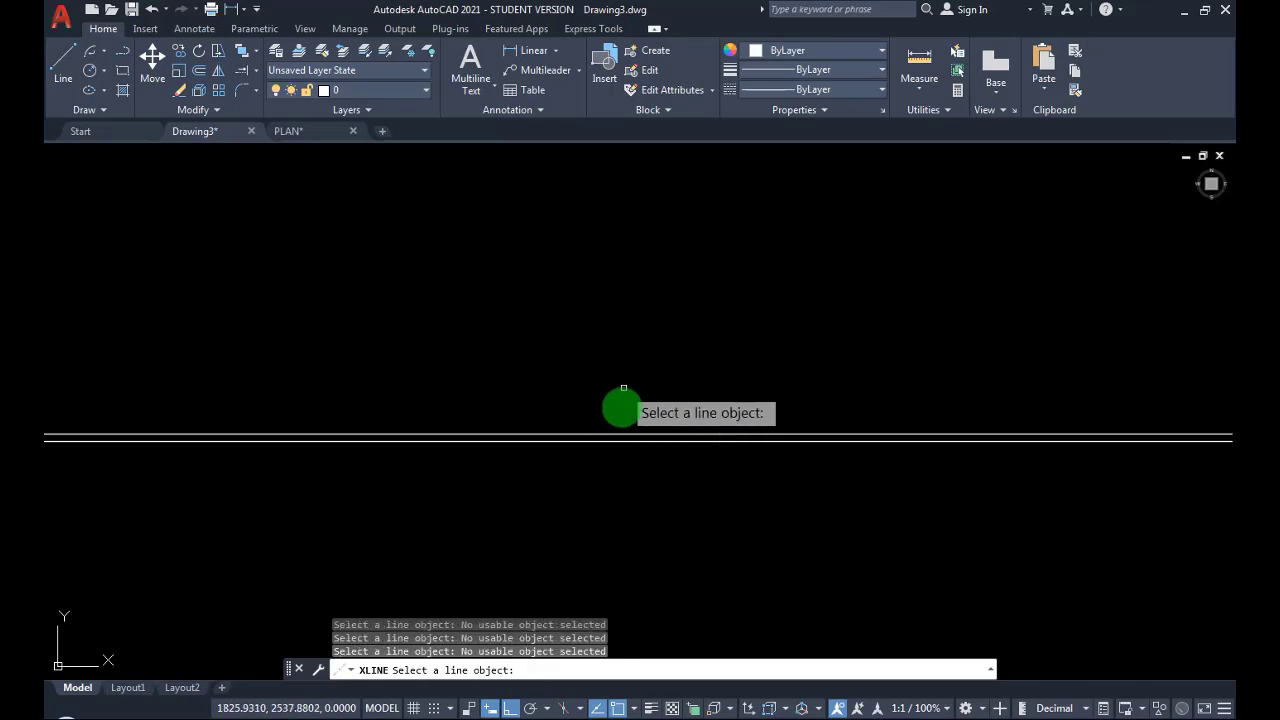
# Keep offsetting each new top line 50 units upward, adding three more lines
pyautogui.click(618, 437)
pyautogui.click(629, 393)
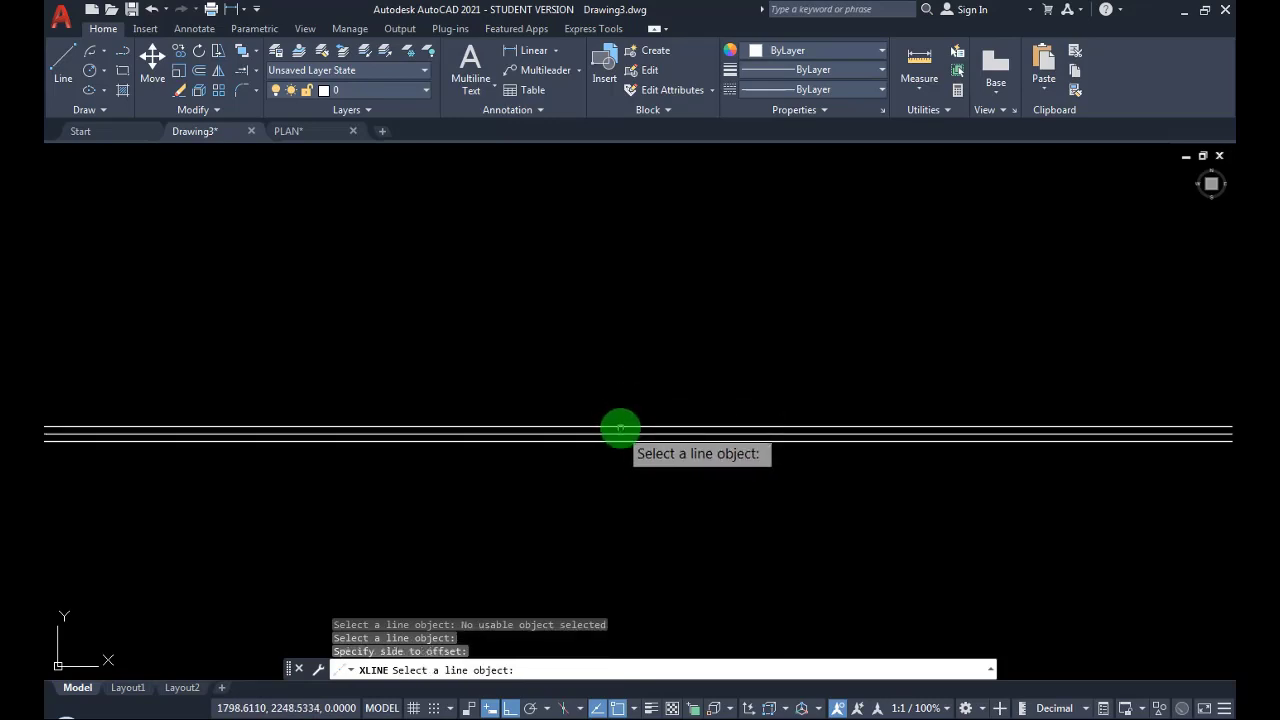
pyautogui.click(619, 430)
pyautogui.click(635, 379)
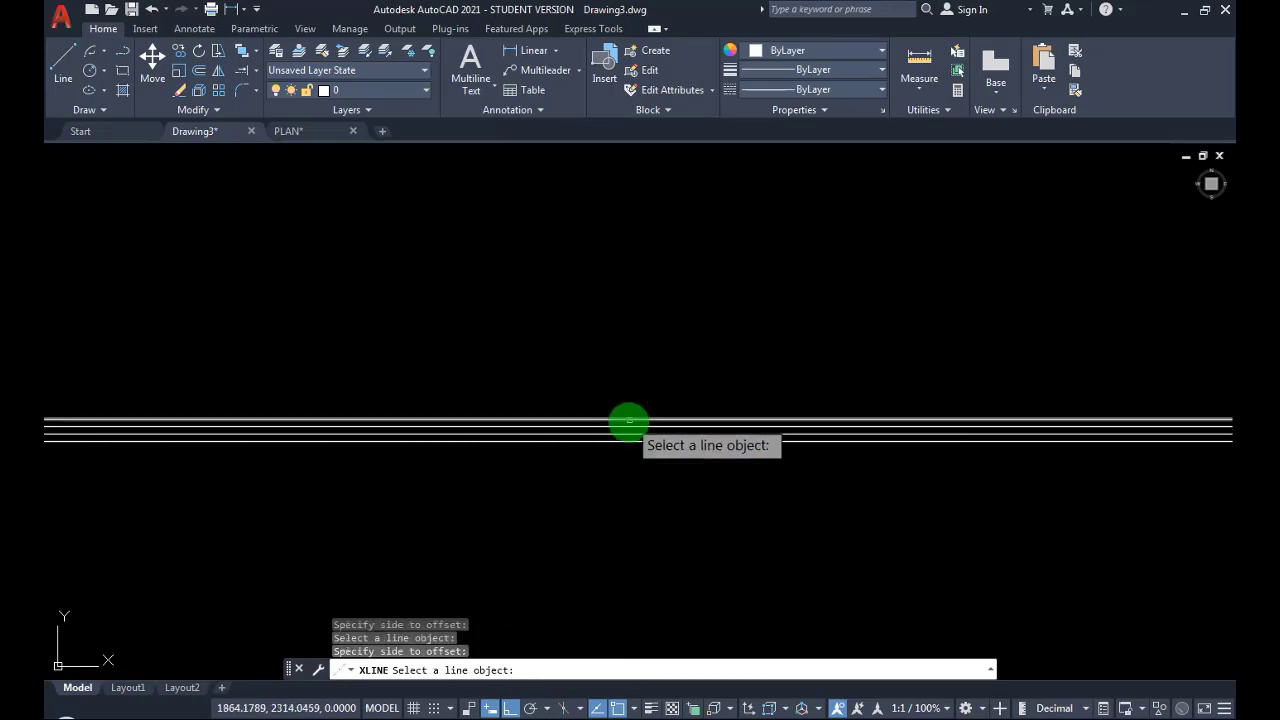
pyautogui.click(625, 420)
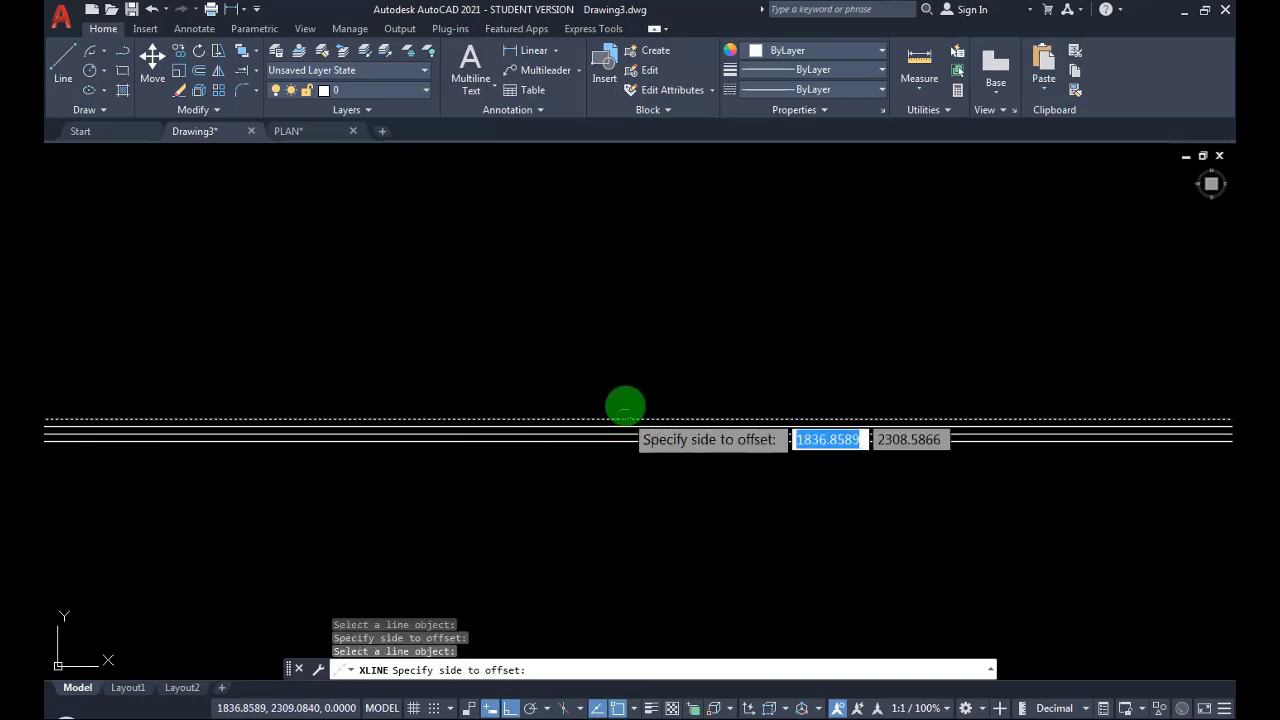
pyautogui.click(625, 385)
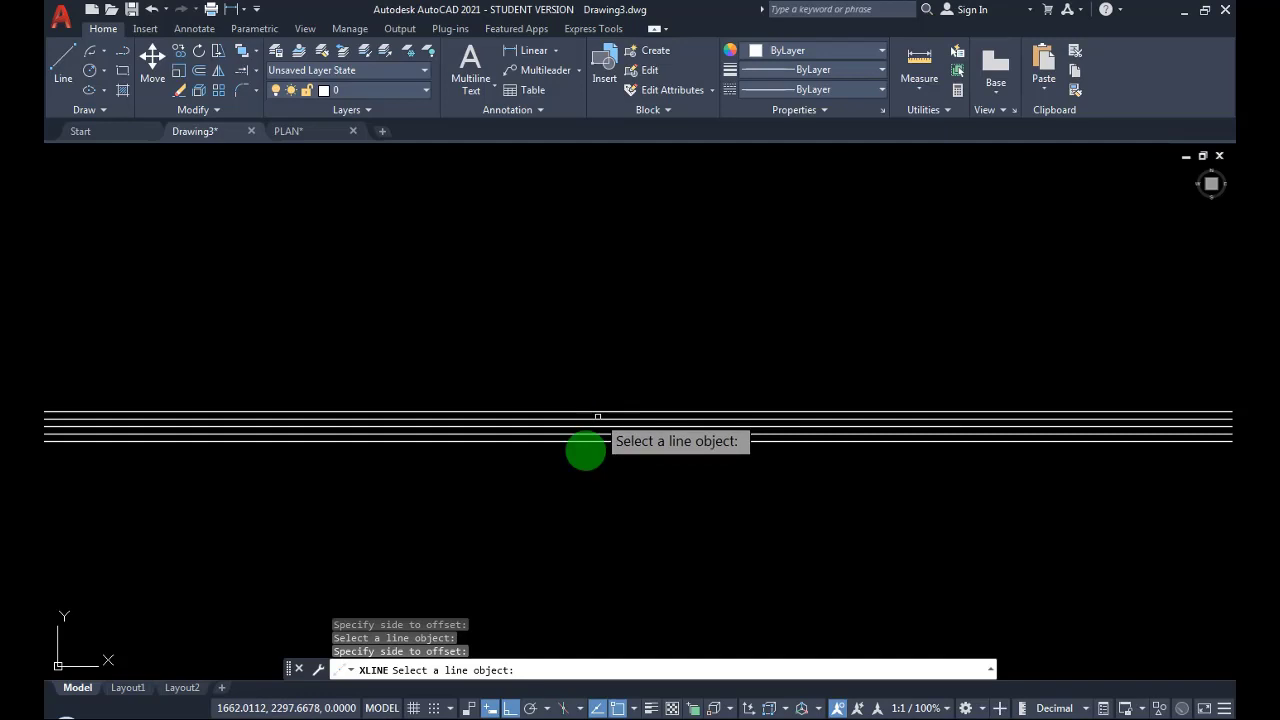
pyautogui.press('Return')
pyautogui.press('Return')
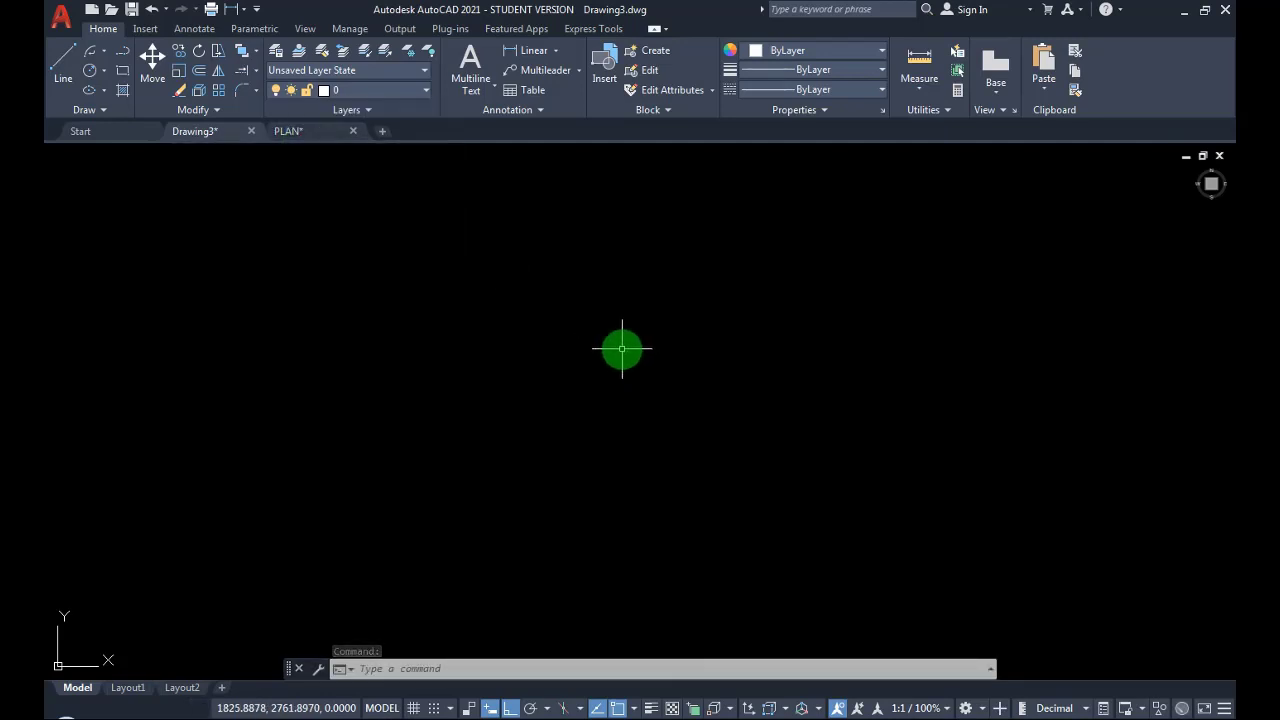
# In PLAN.dwg, place a horizontal construction line on the lower exterior wall
pyautogui.click(306, 133)
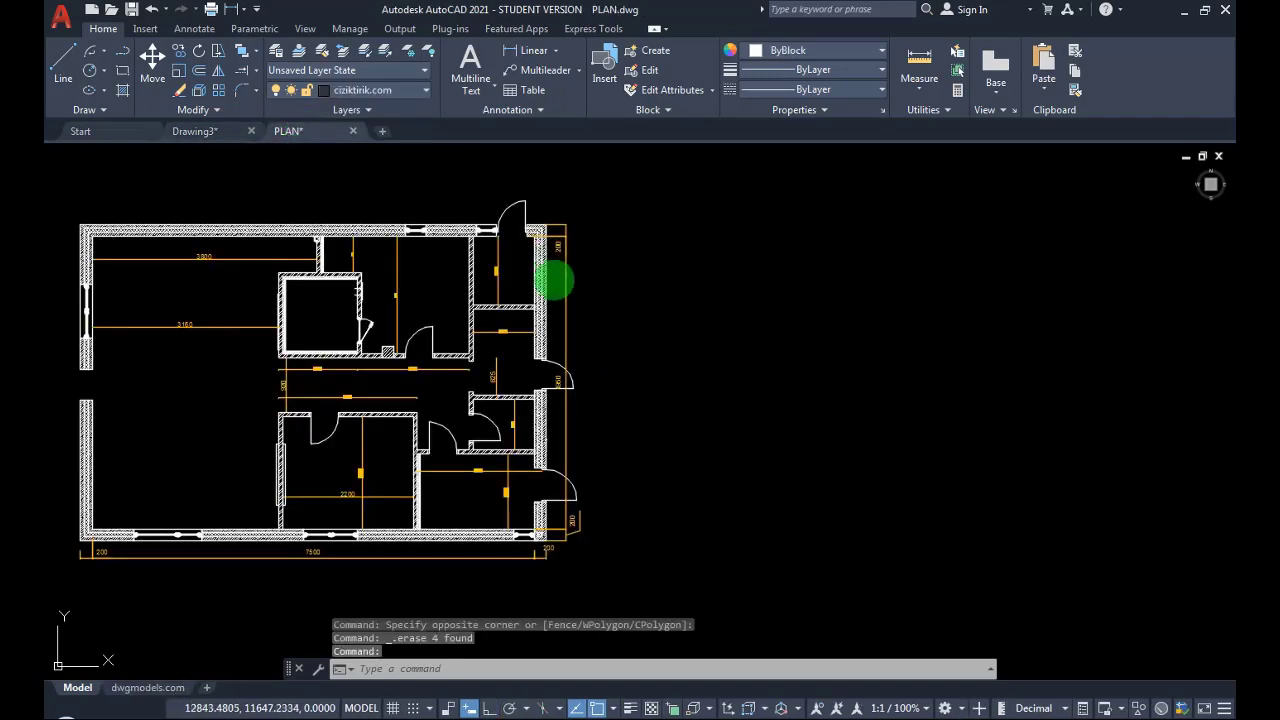
pyautogui.click(97, 110)
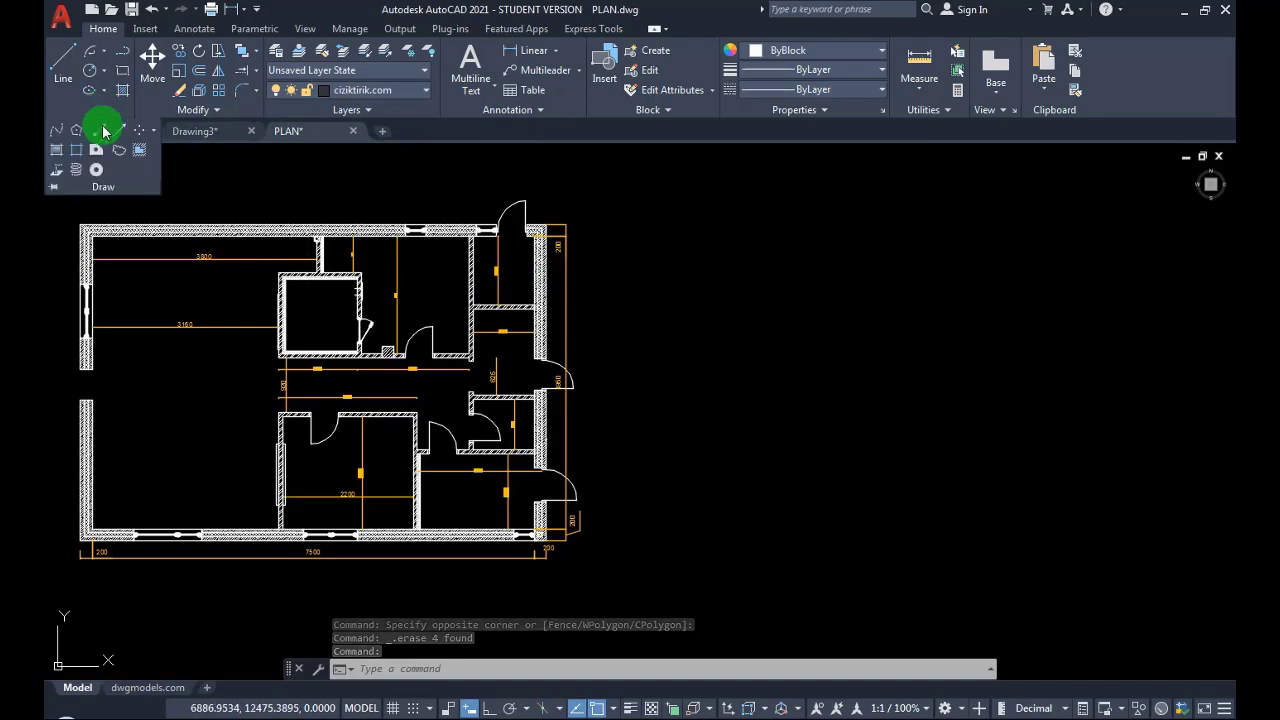
pyautogui.click(108, 134)
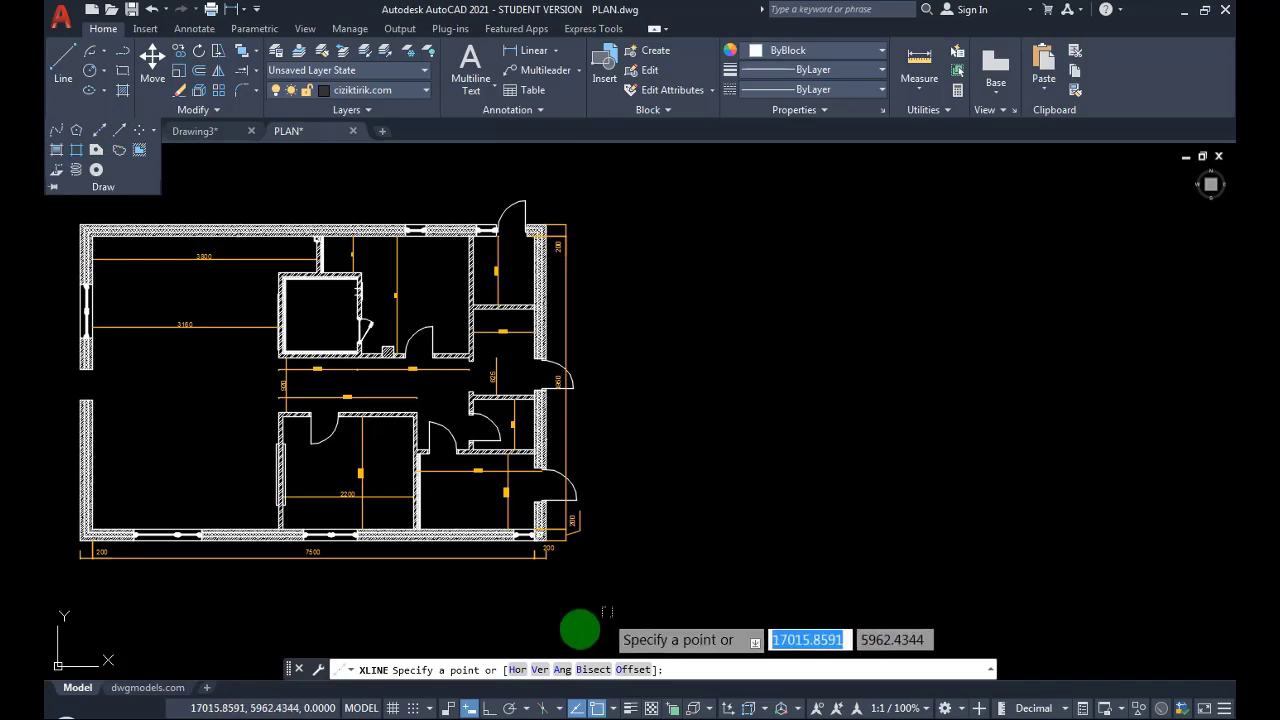
pyautogui.click(526, 668)
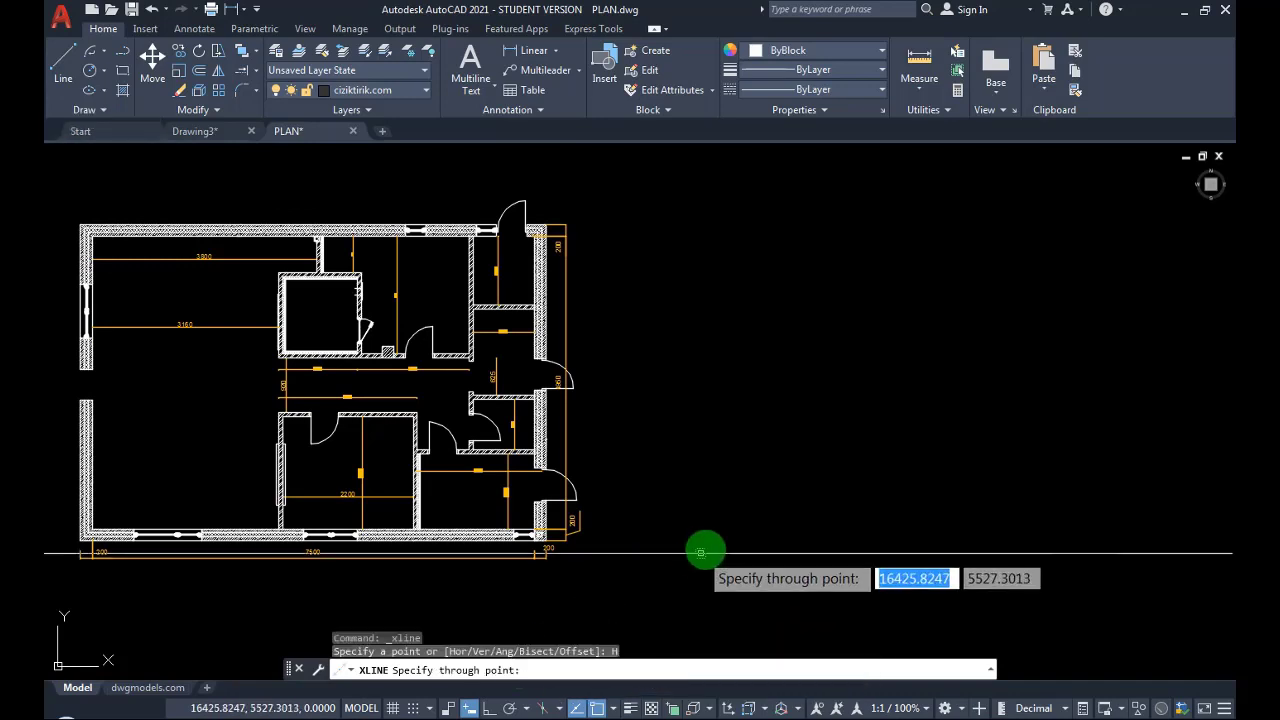
pyautogui.click(719, 543)
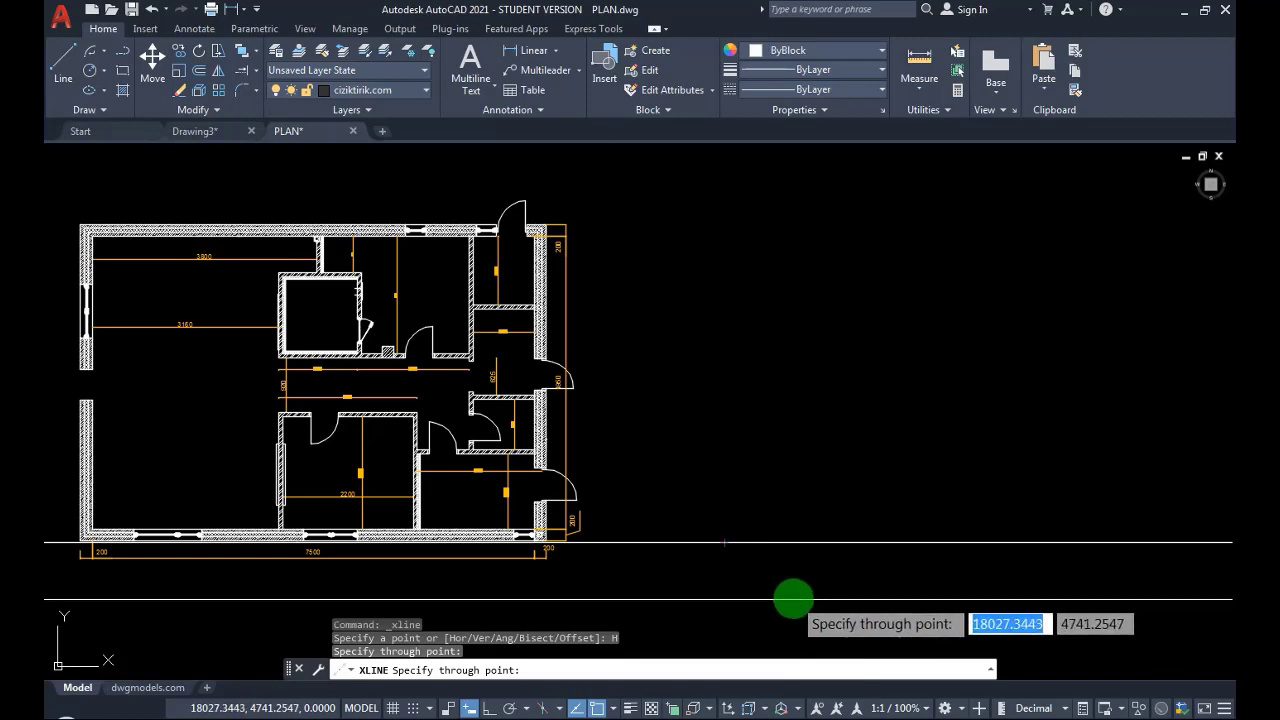
pyautogui.press('Return')
pyautogui.press('Return')
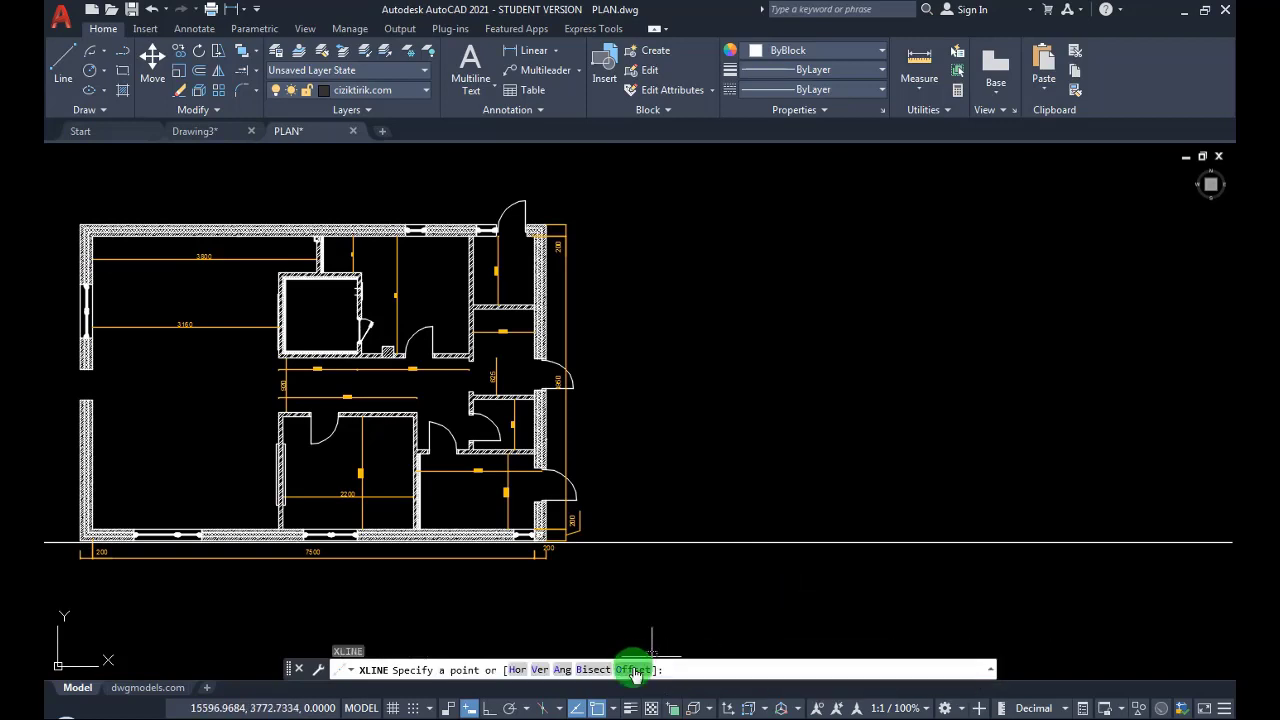
# Offset the bottom wall construction line 200 units upward
pyautogui.click(633, 669)
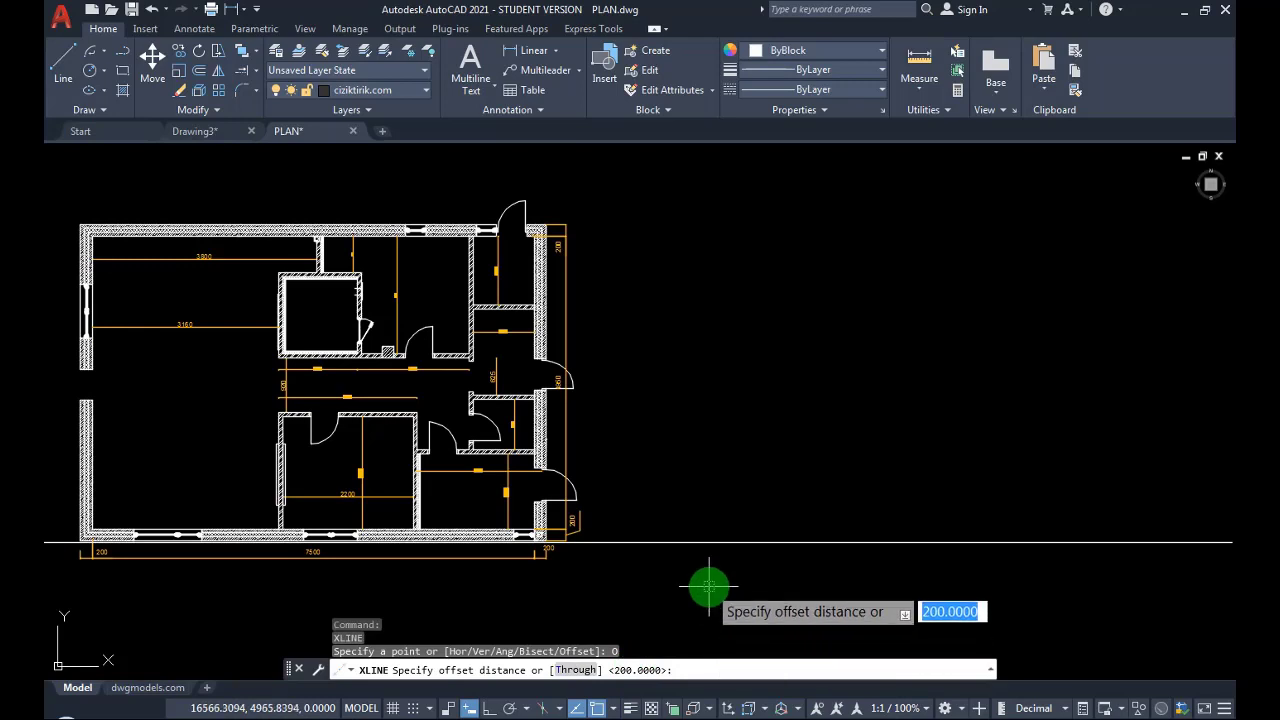
pyautogui.press('Return')
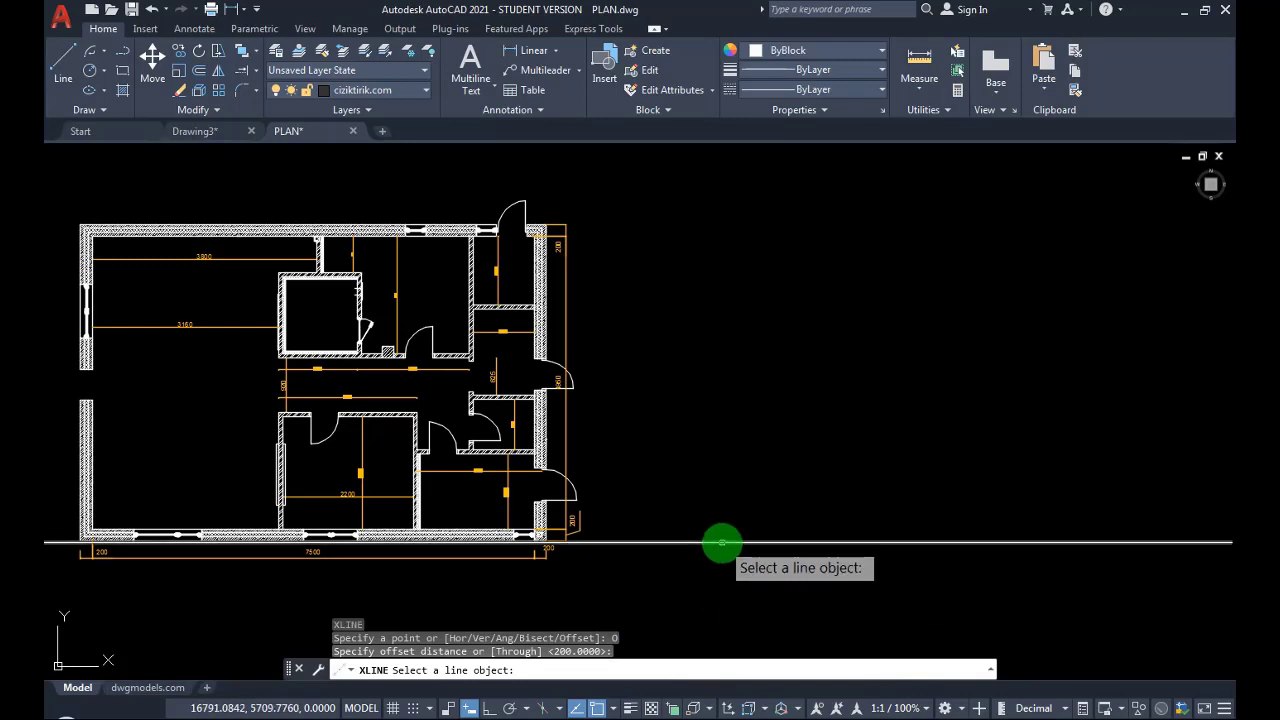
pyautogui.click(721, 543)
pyautogui.click(727, 520)
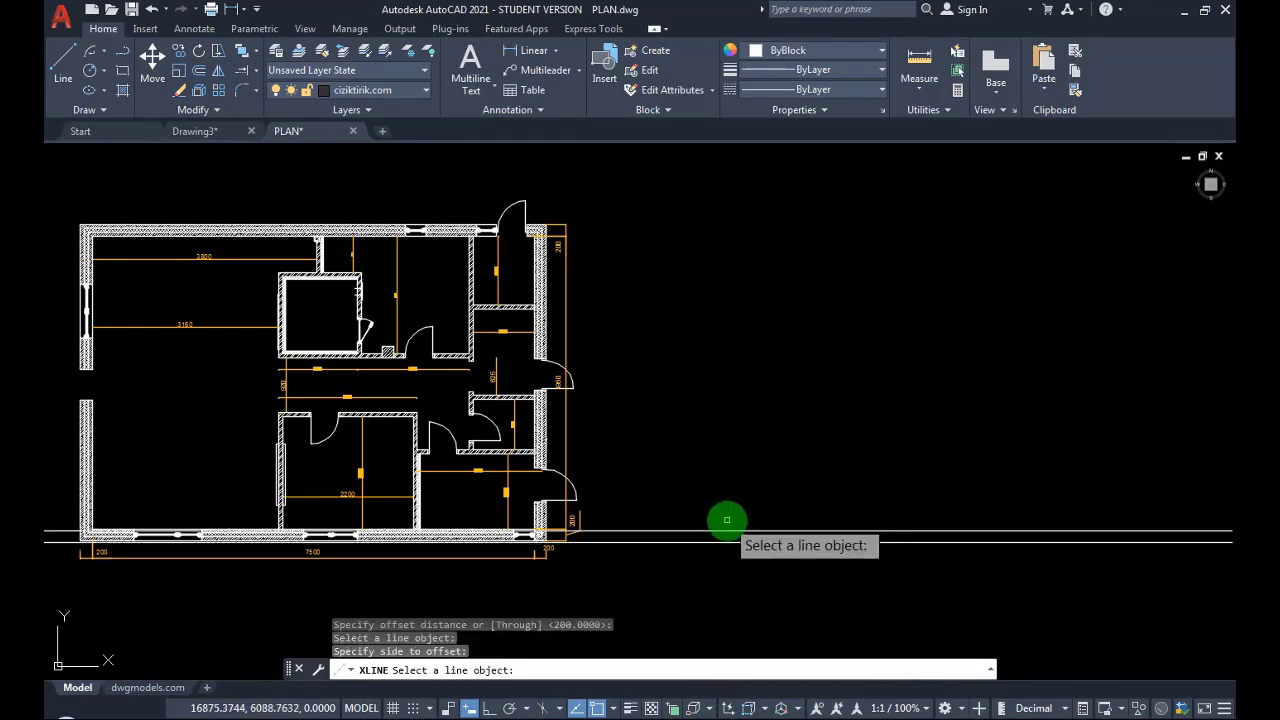
pyautogui.press('Return')
pyautogui.press('Return')
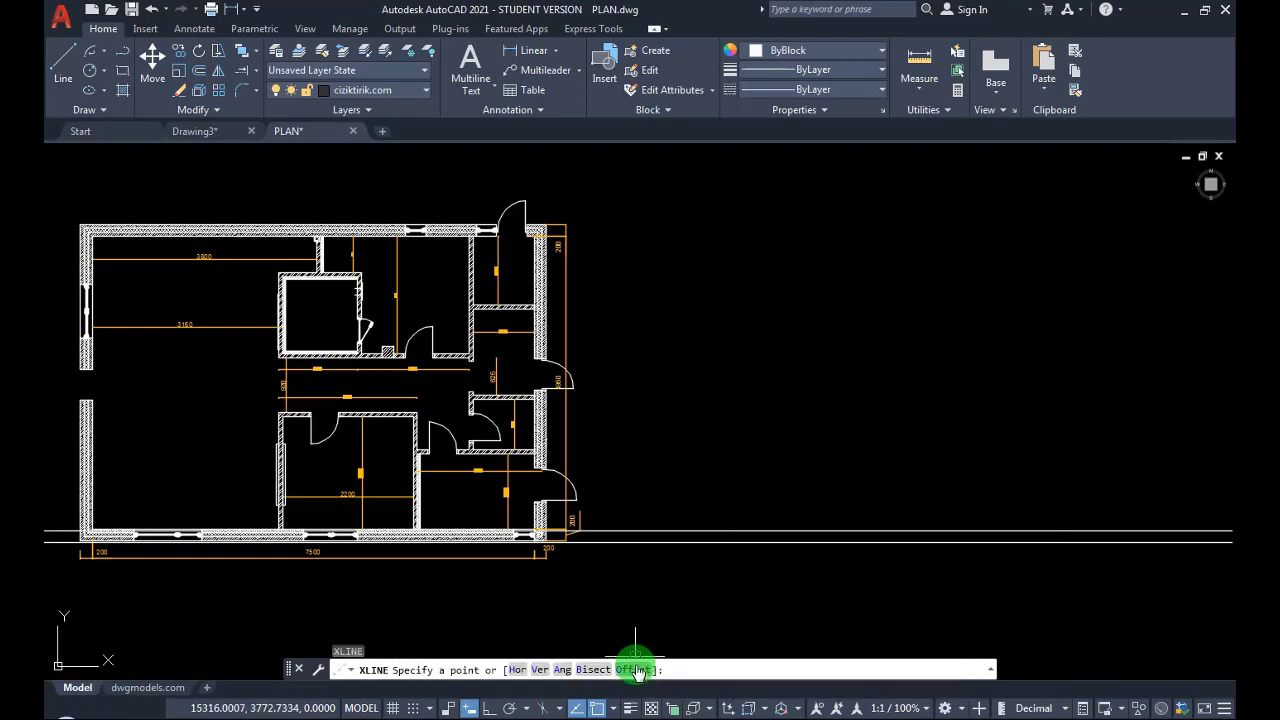
# Offset a construction line 4950 units above the bottom line for the top wall
pyautogui.click(634, 669)
pyautogui.write('4950')
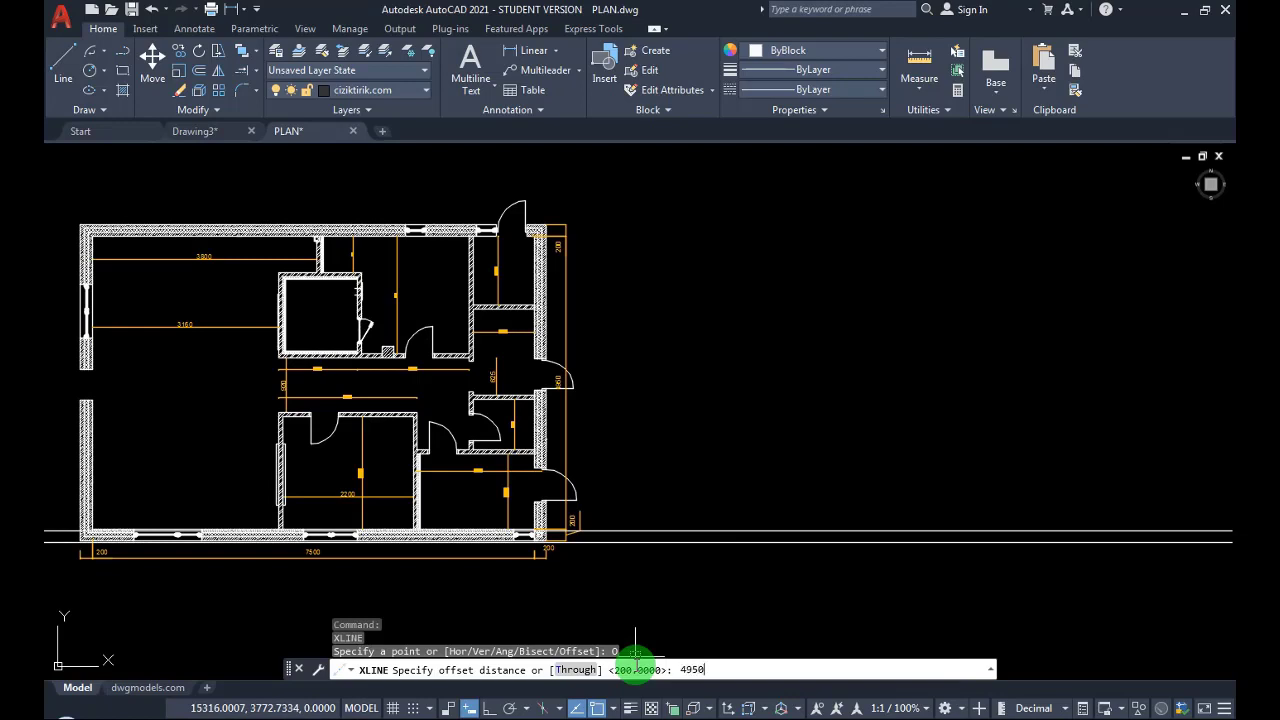
pyautogui.press('Return')
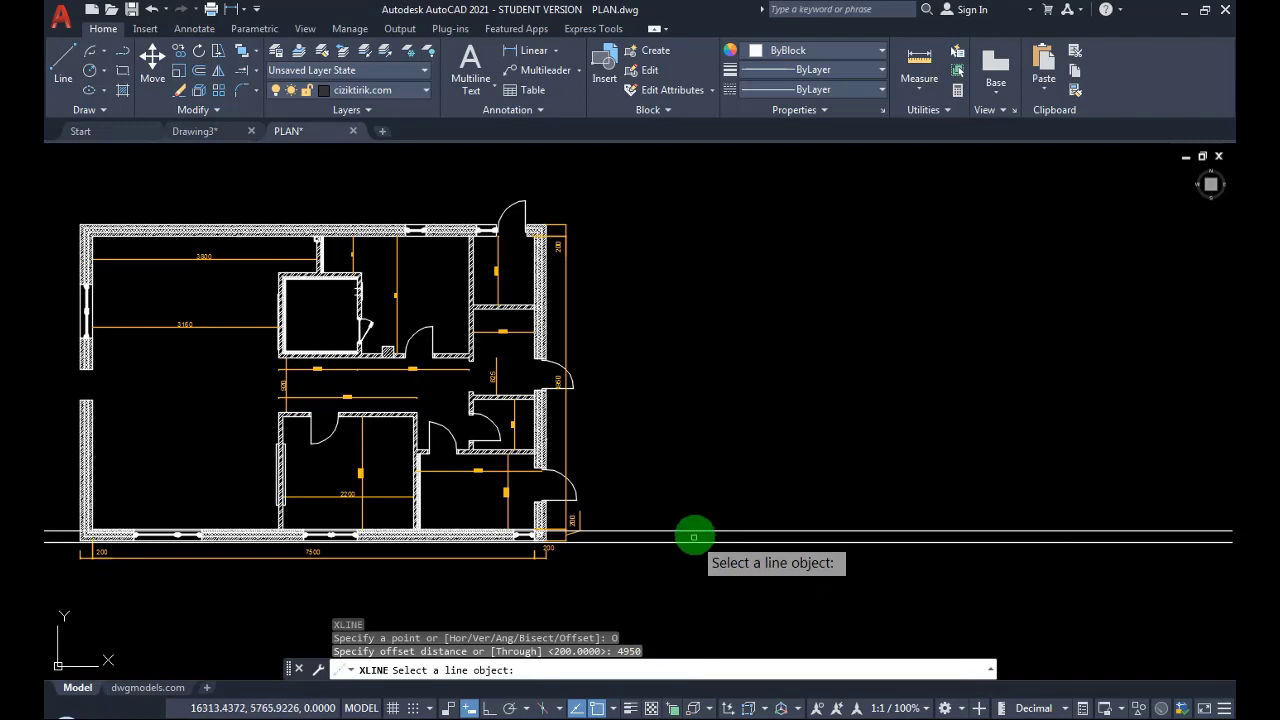
pyautogui.click(695, 533)
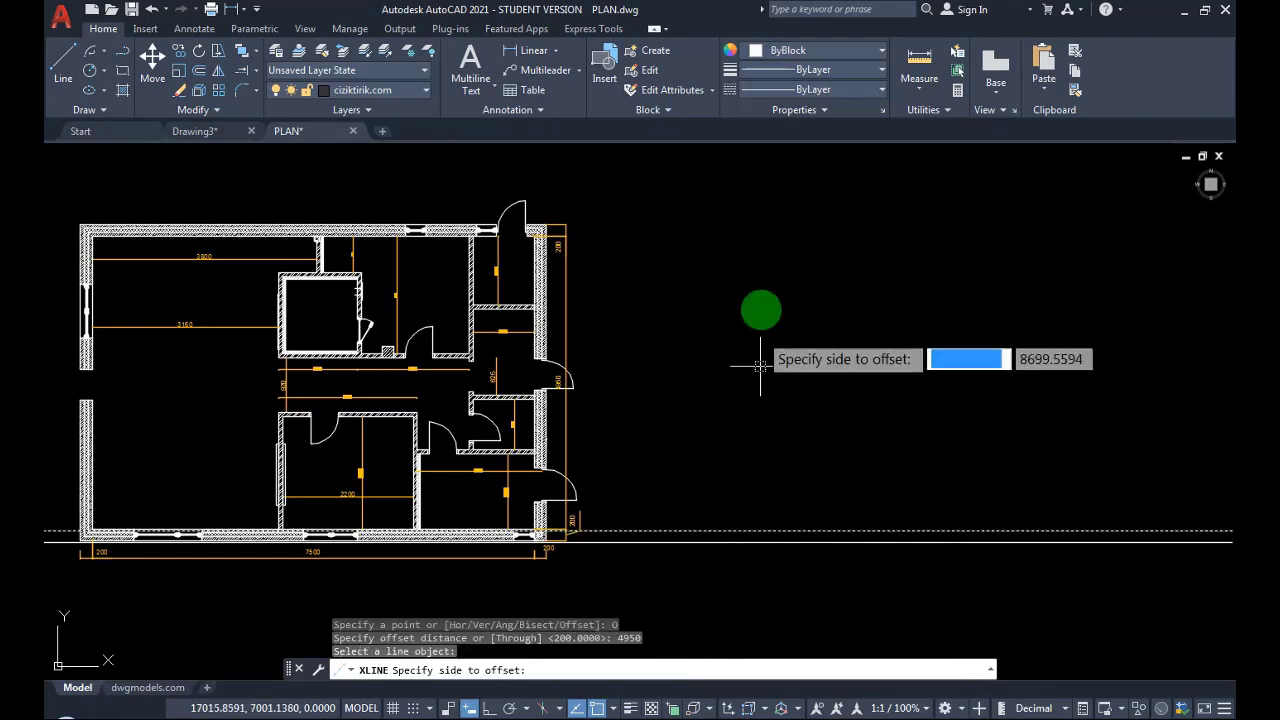
pyautogui.click(757, 309)
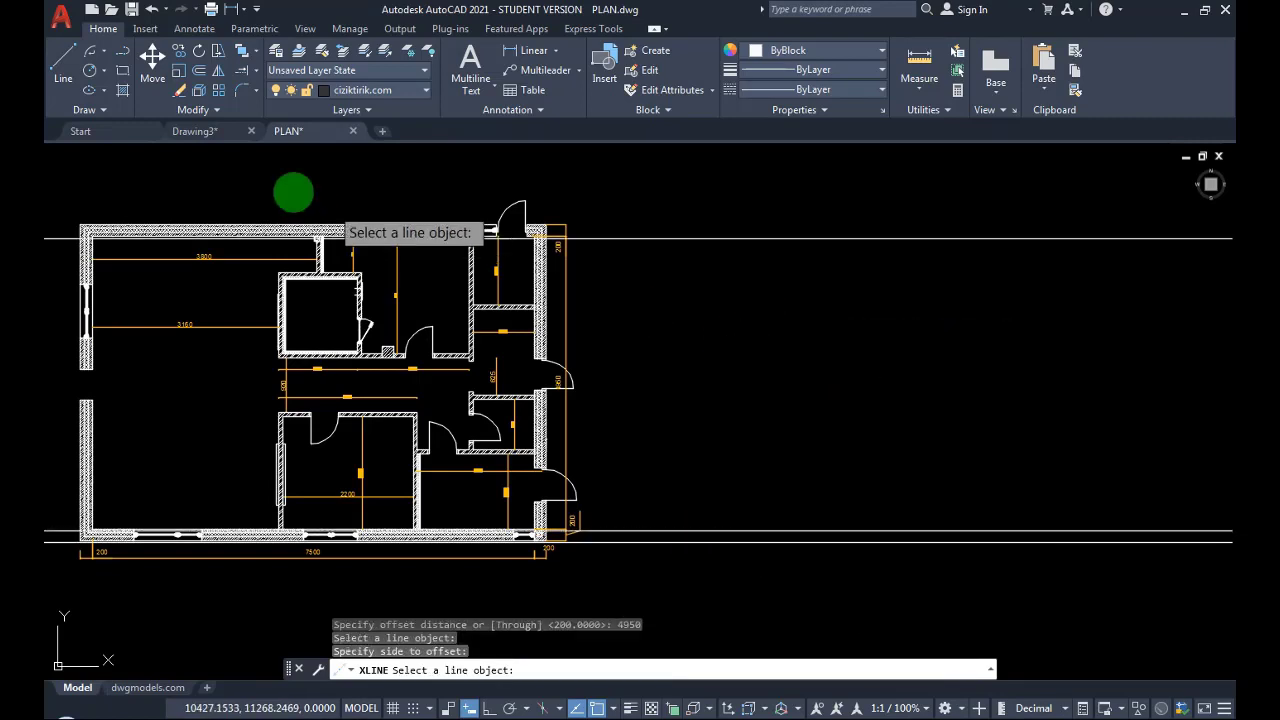
# Offset the top wall construction line 200 units upward
pyautogui.press('Return')
pyautogui.press('Return')
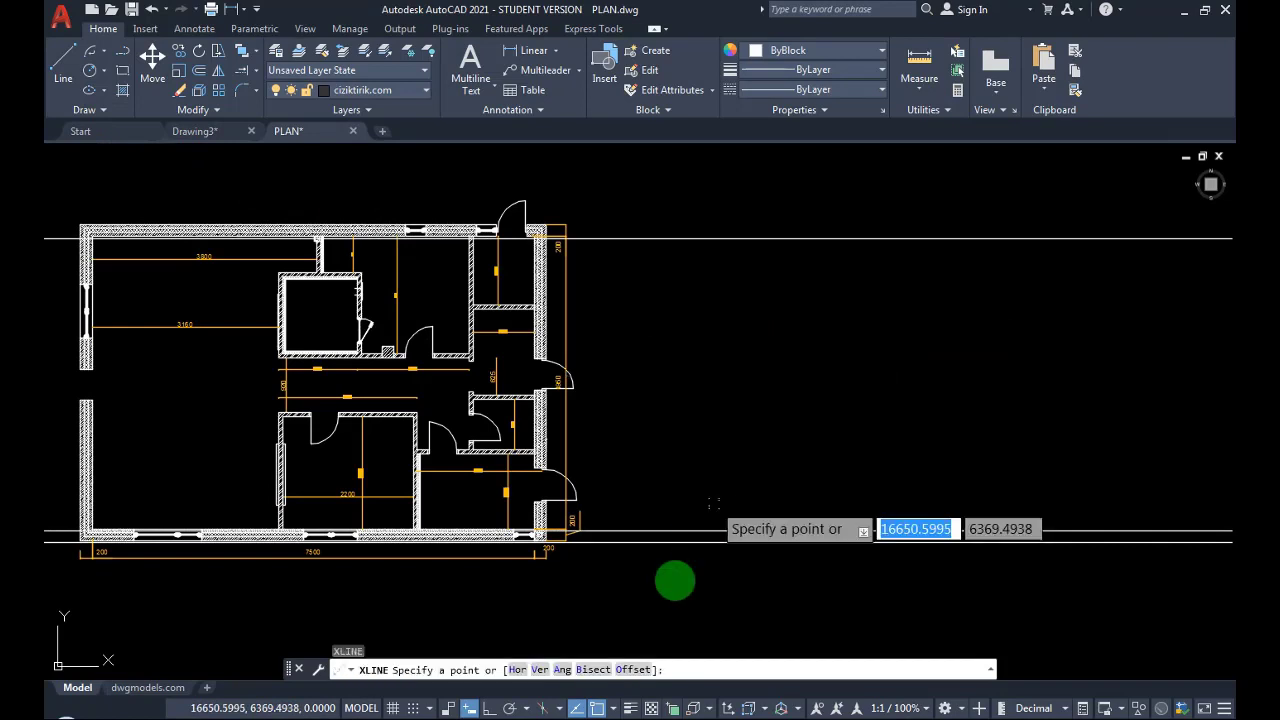
pyautogui.click(627, 668)
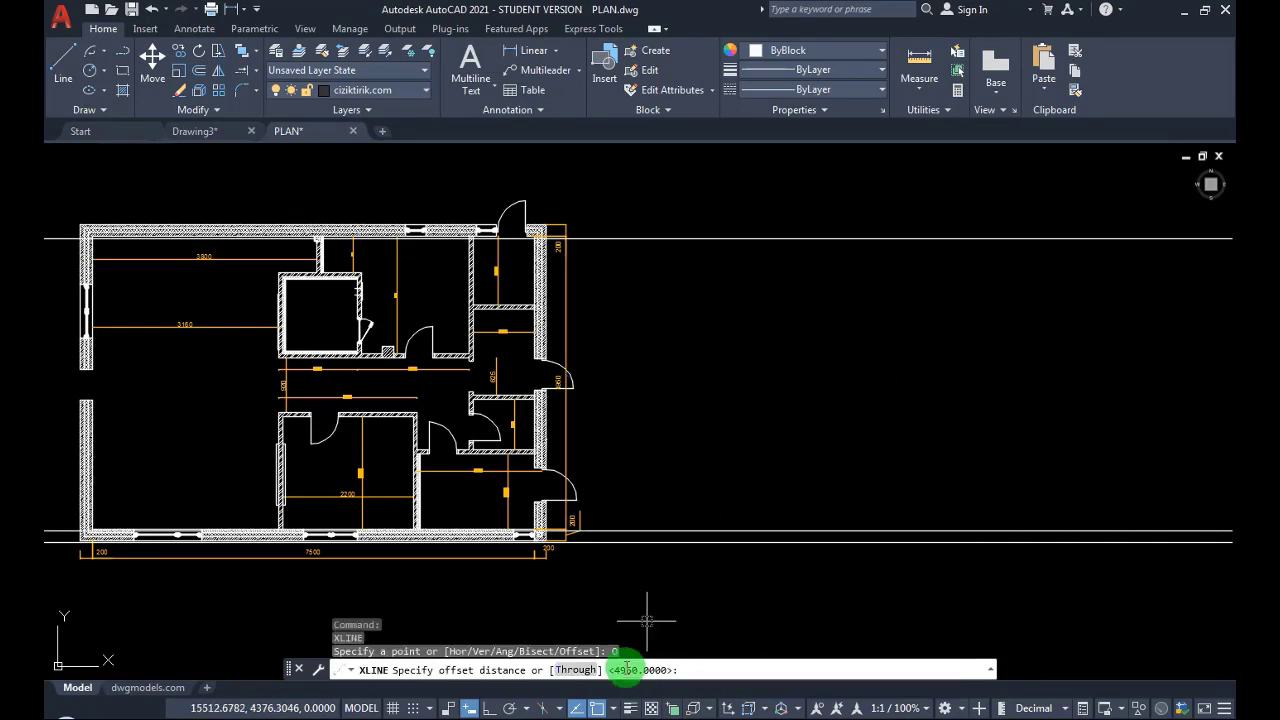
pyautogui.write('200')
pyautogui.press('Return')
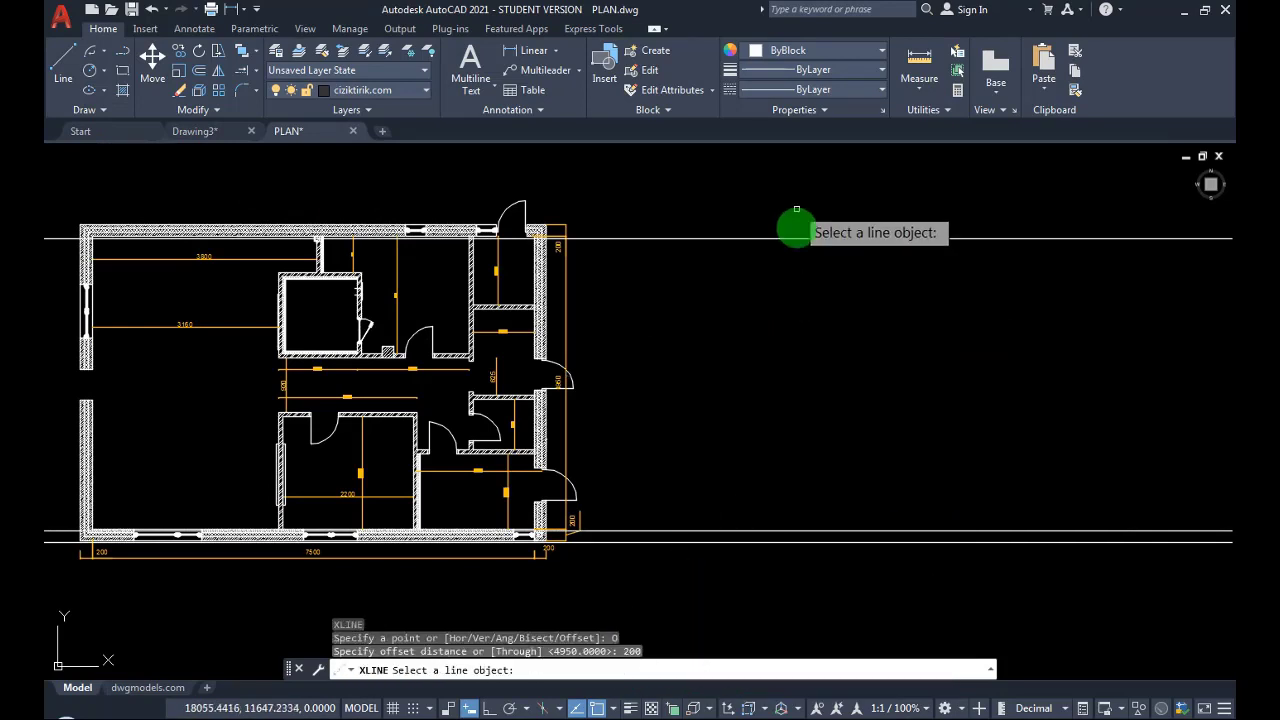
pyautogui.click(796, 239)
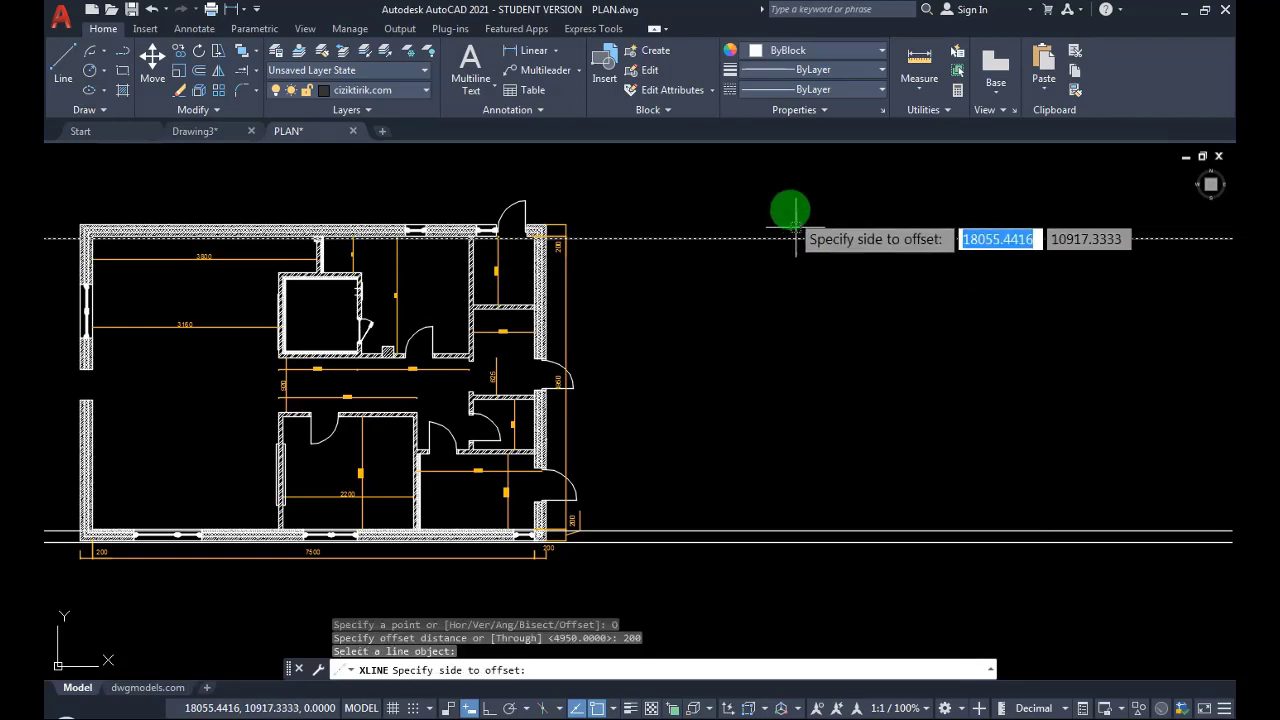
pyautogui.click(789, 207)
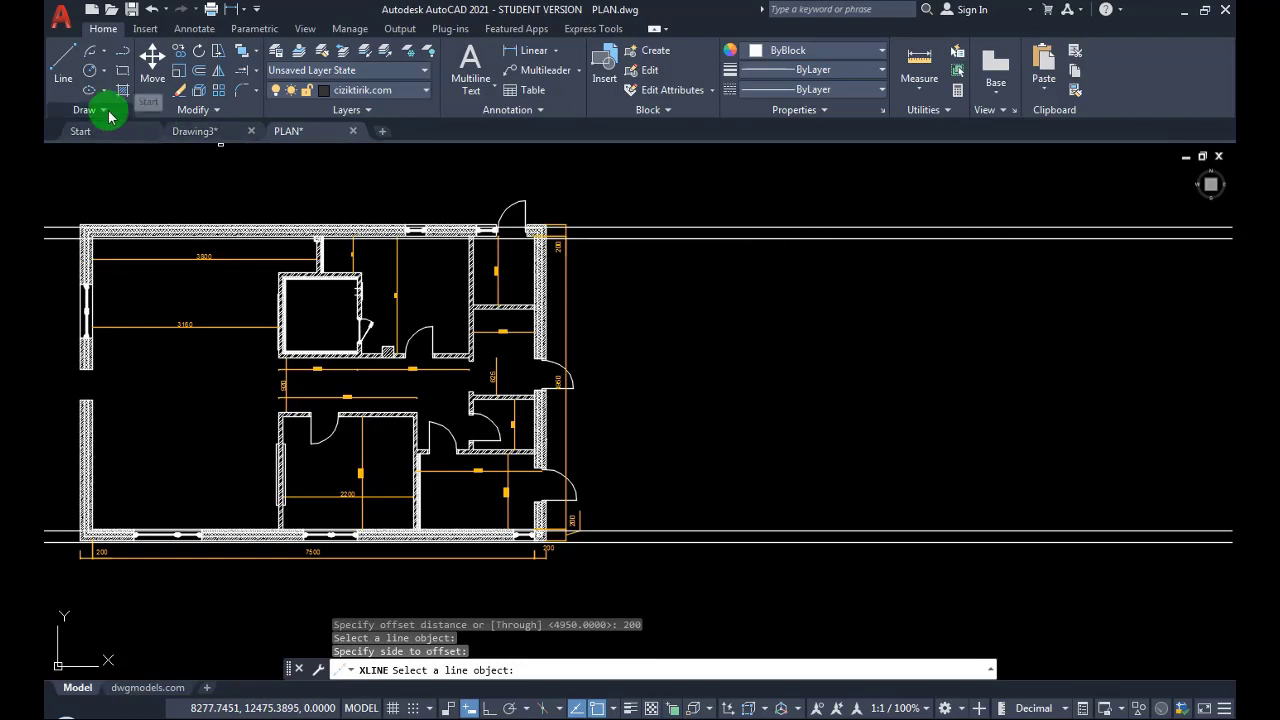
pyautogui.press('Return')
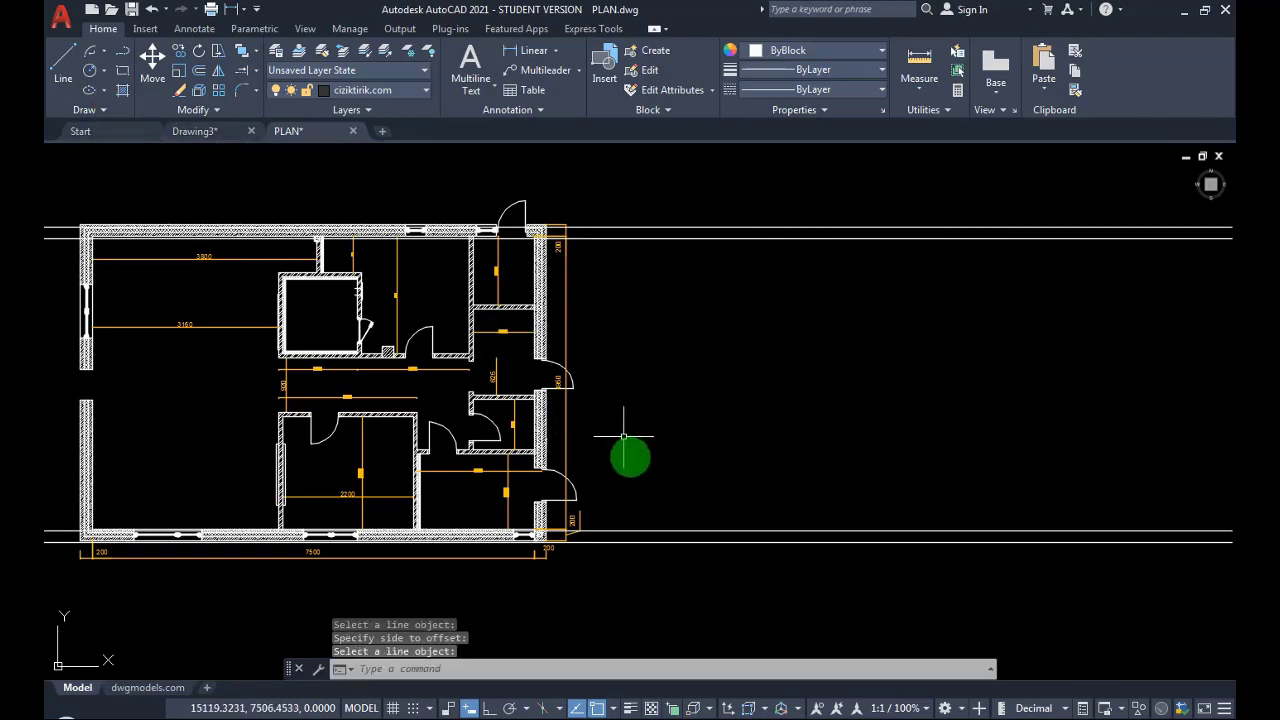
pyautogui.press('Return')
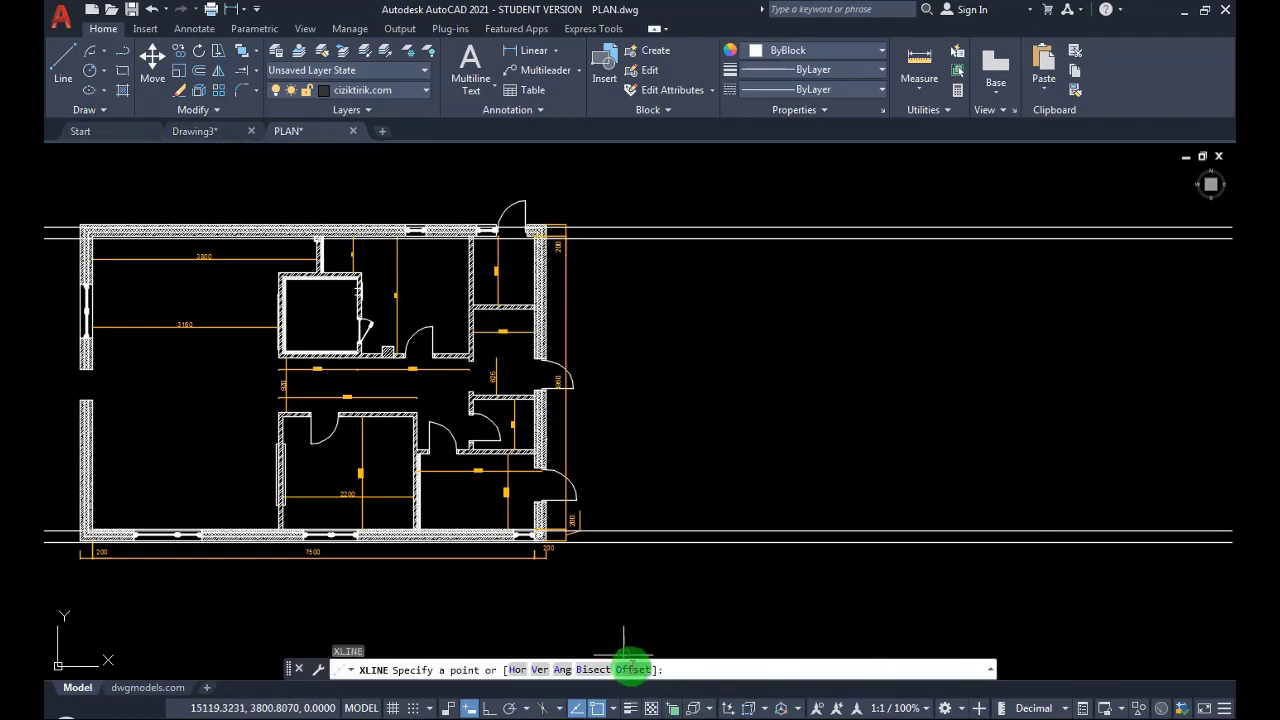
# Offset a horizontal construction line 1250 above the bottom wall line
pyautogui.click(626, 668)
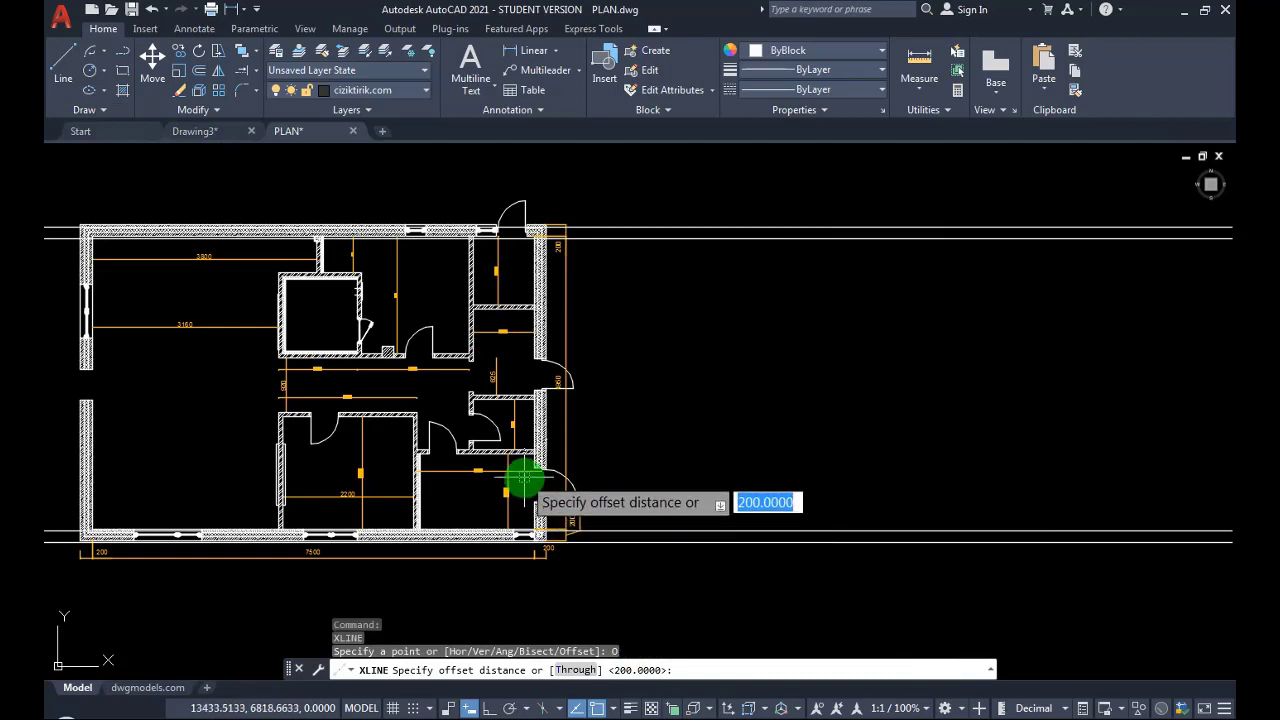
pyautogui.write('1250')
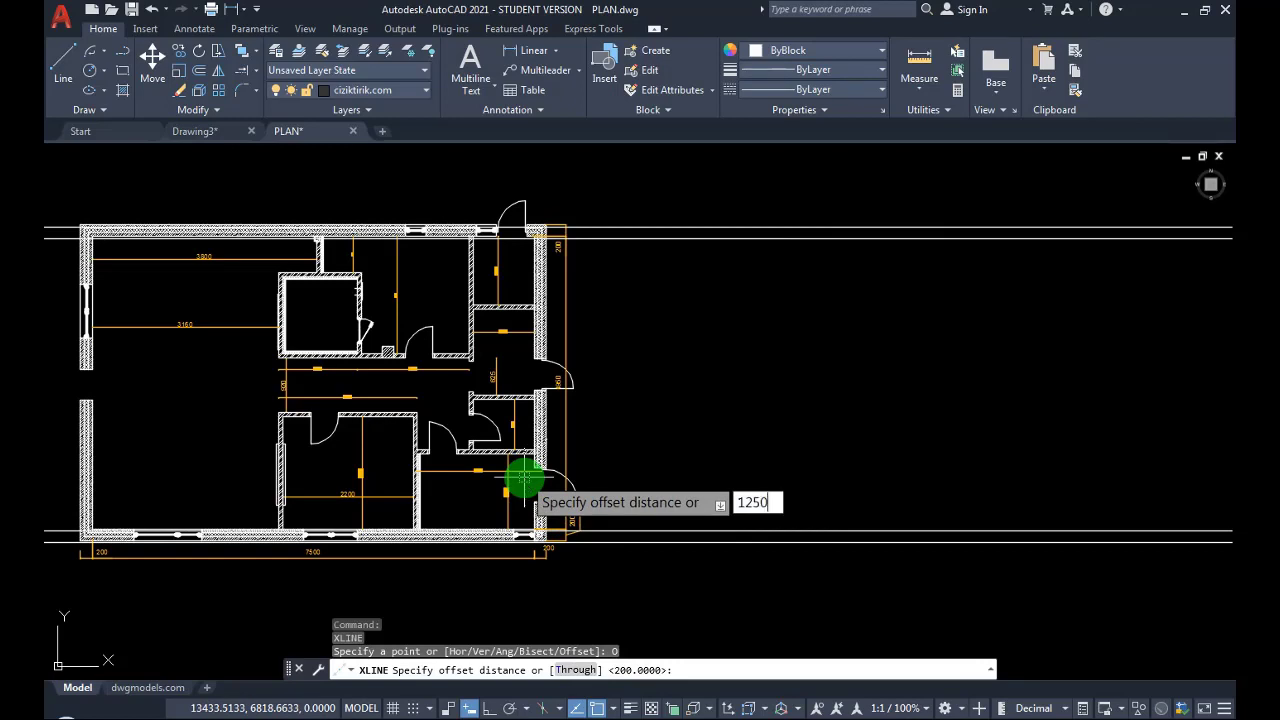
pyautogui.press('Return')
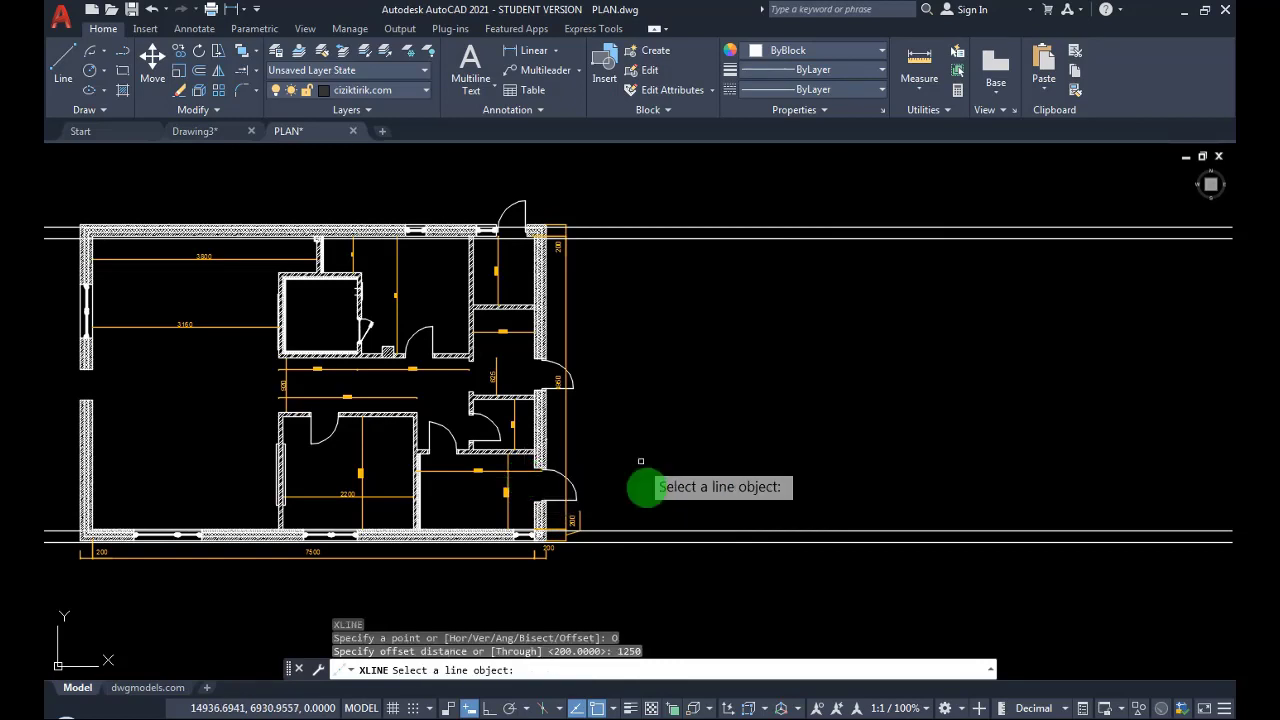
pyautogui.click(670, 532)
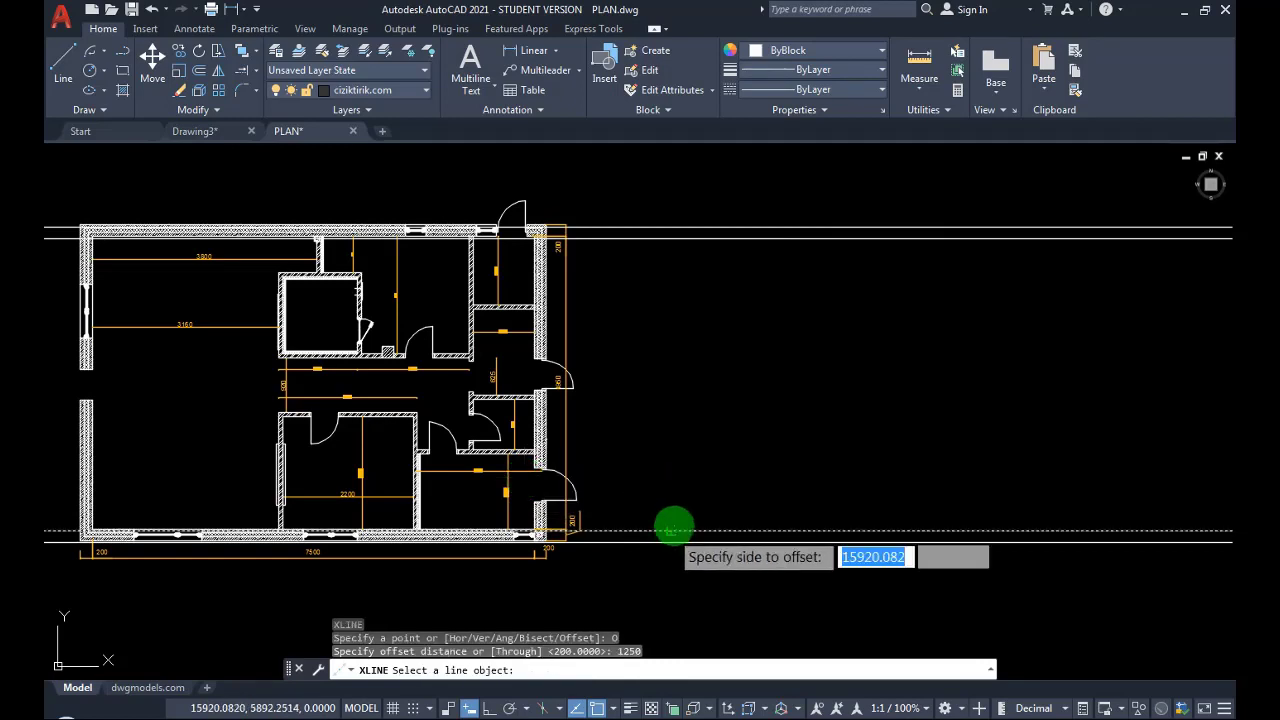
pyautogui.click(682, 477)
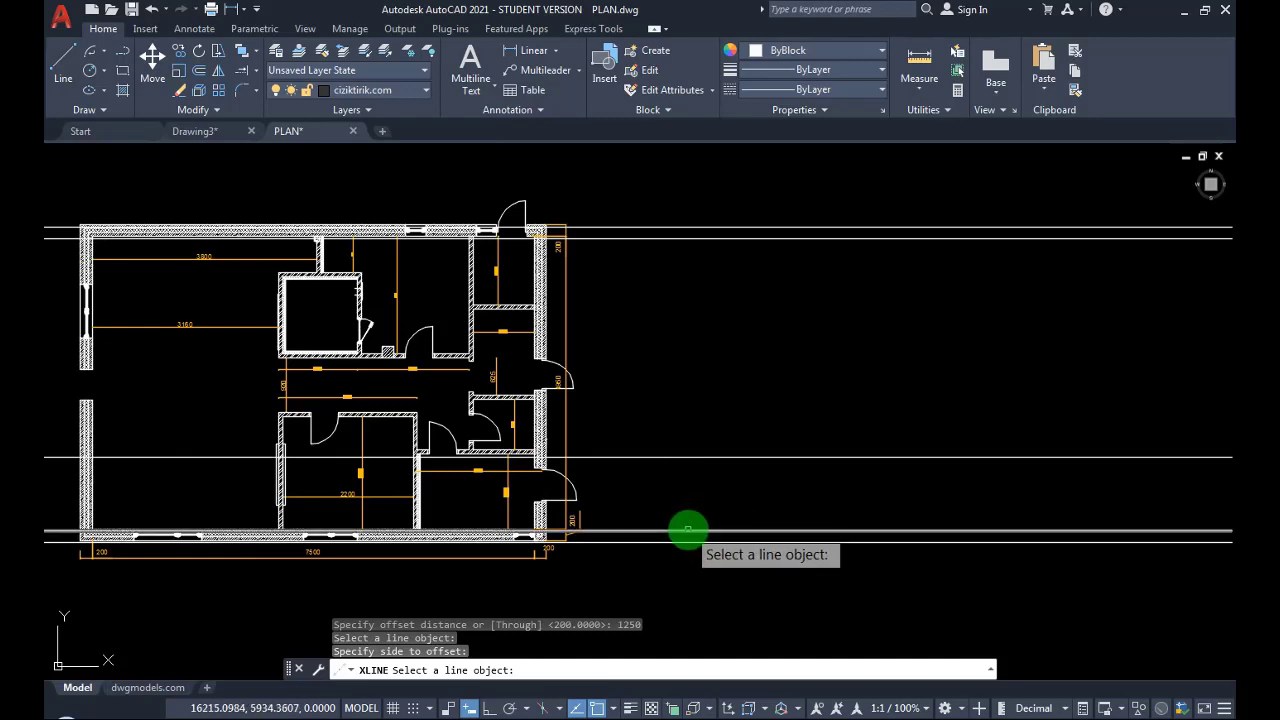
# Add horizontal construction lines 100 and then 850 further up from the 1250 line
pyautogui.press('Return')
pyautogui.press('Return')
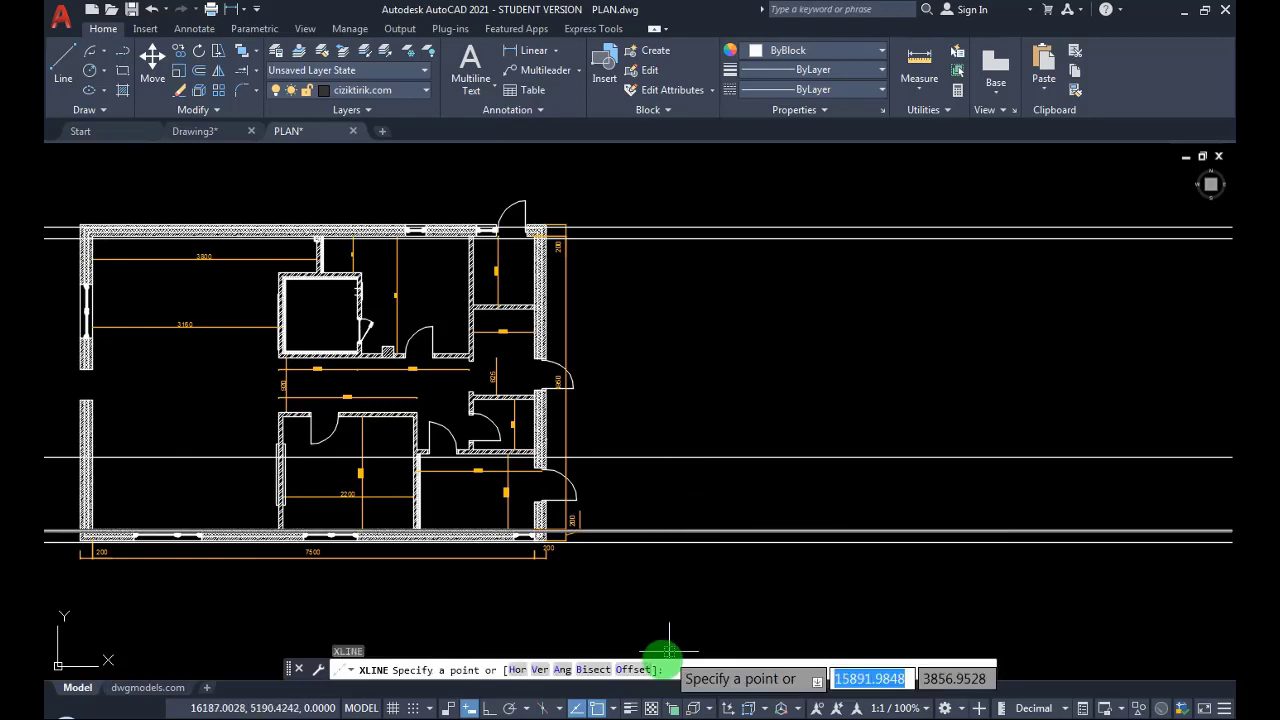
pyautogui.click(645, 670)
pyautogui.write('100')
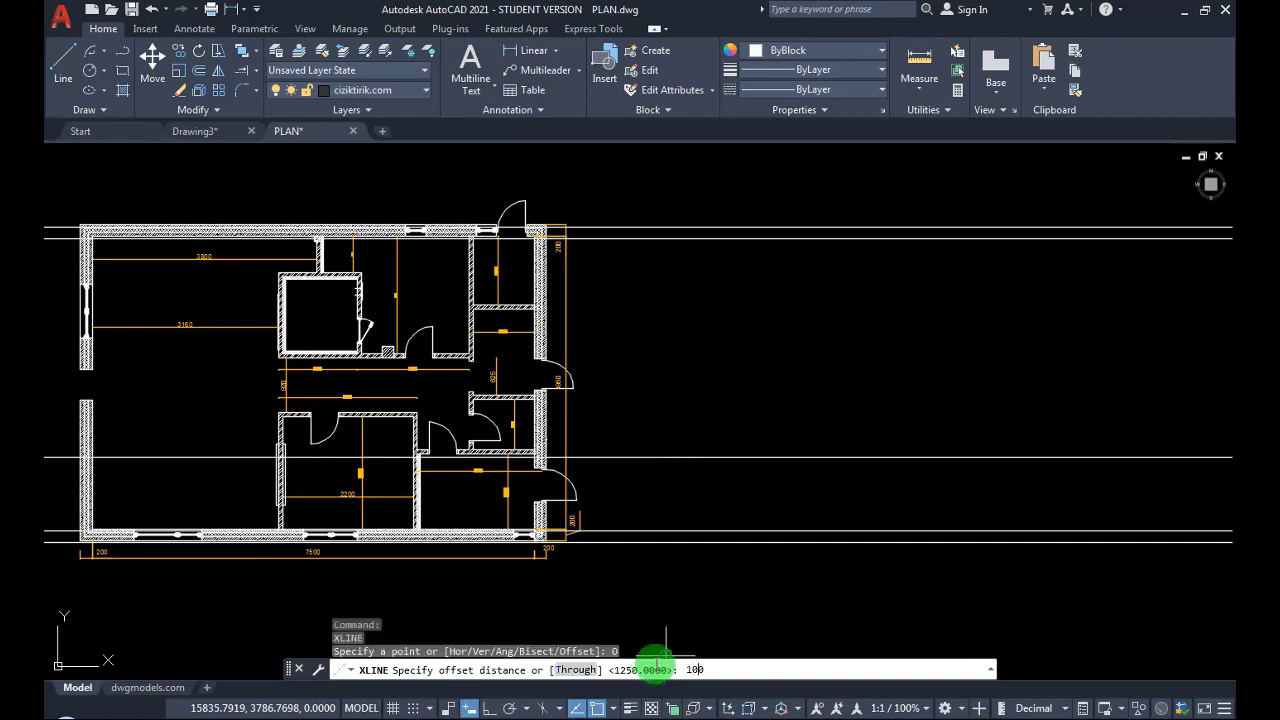
pyautogui.press('Return')
pyautogui.click(707, 457)
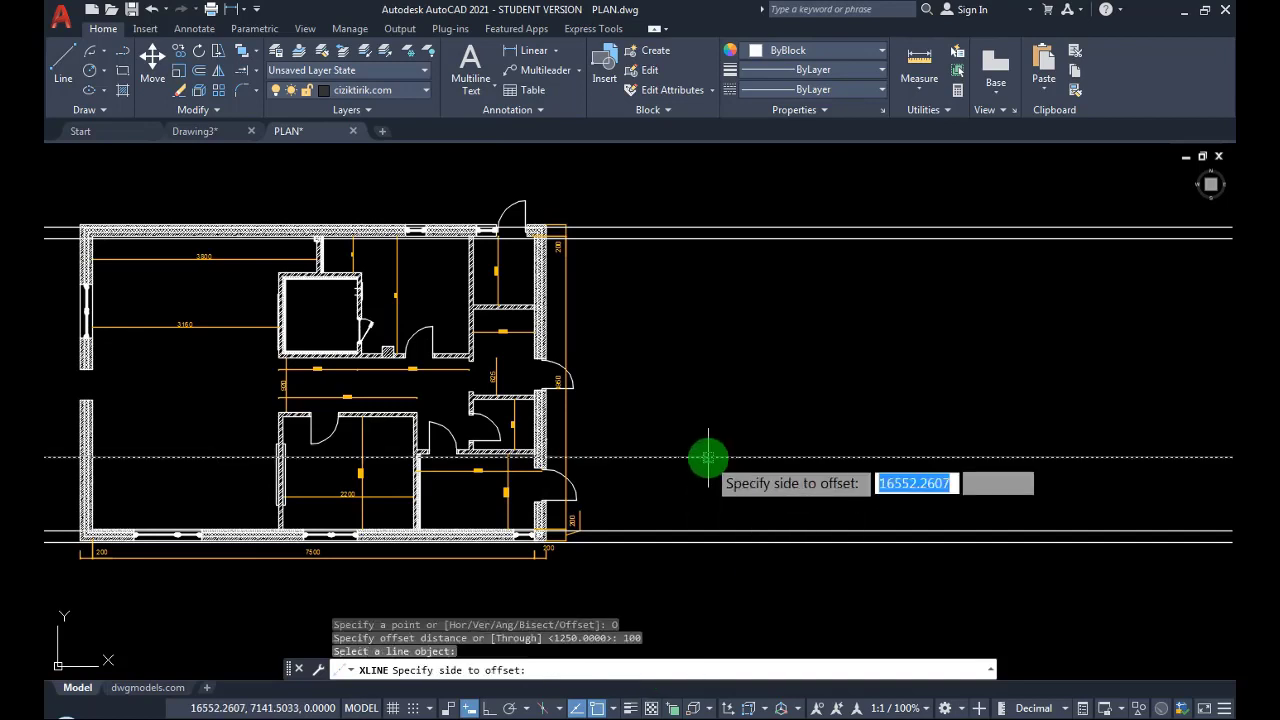
pyautogui.click(712, 445)
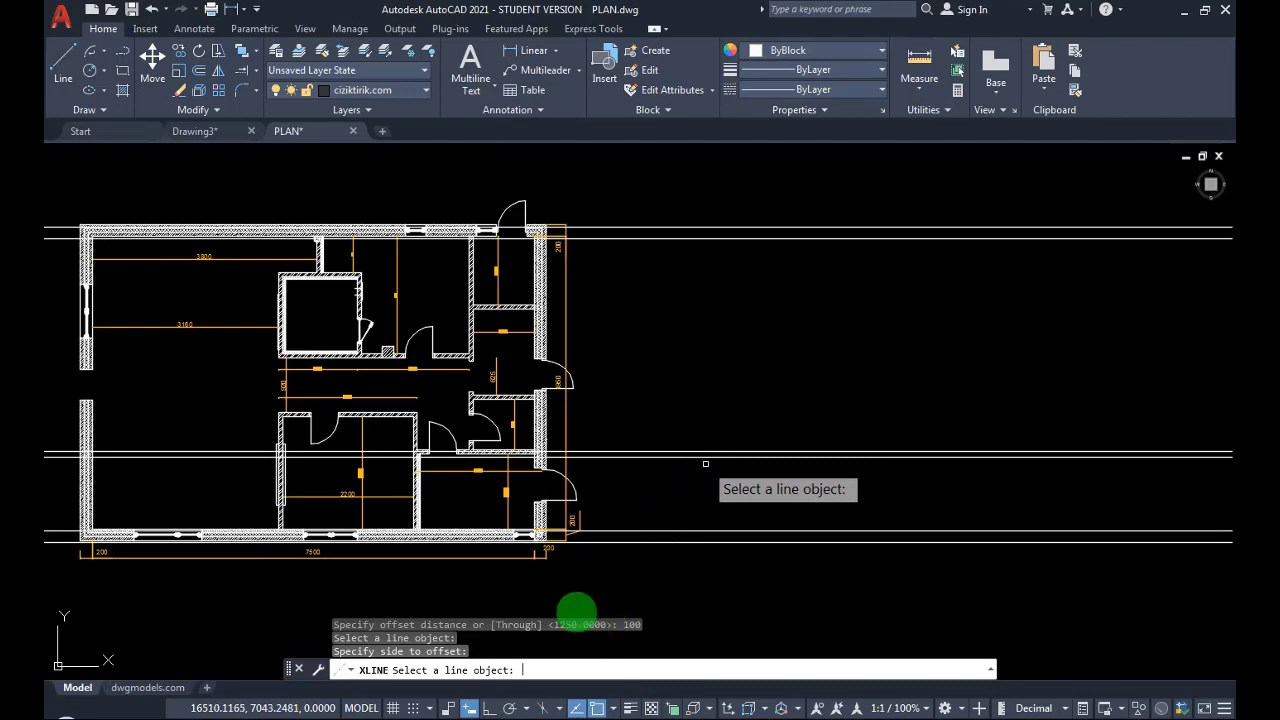
pyautogui.press('Return')
pyautogui.press('Return')
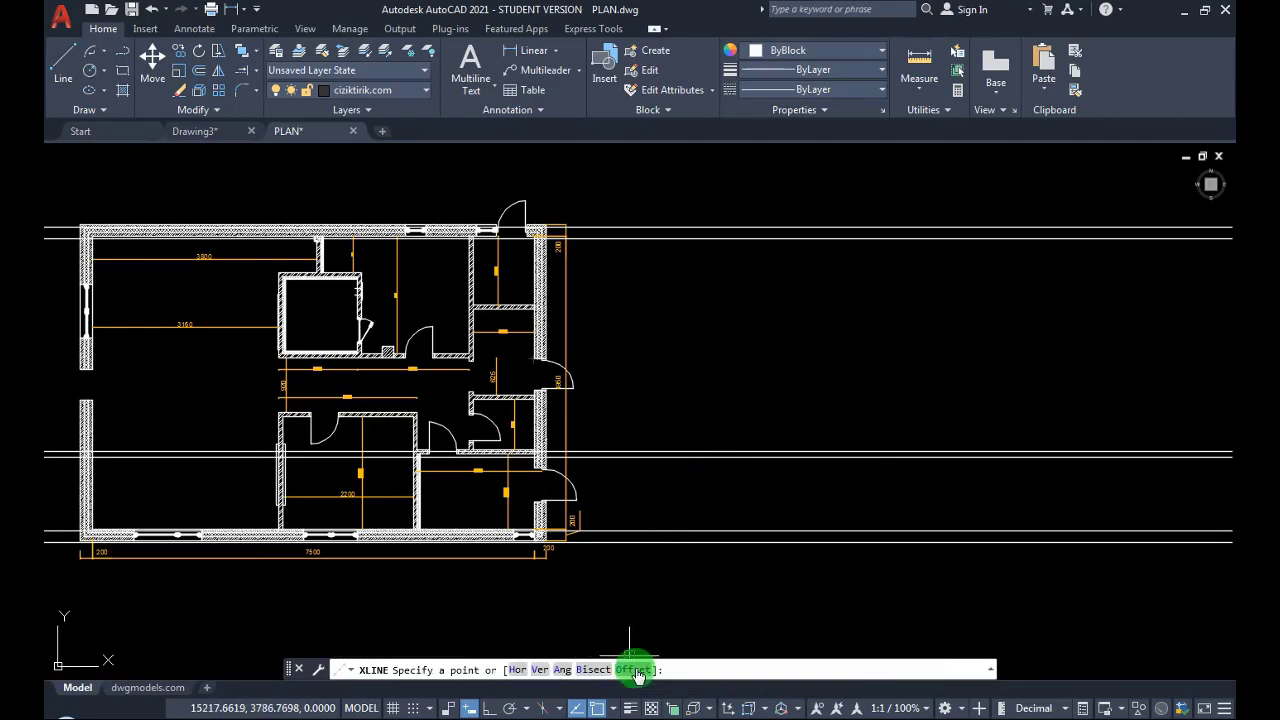
pyautogui.click(636, 668)
pyautogui.write('850')
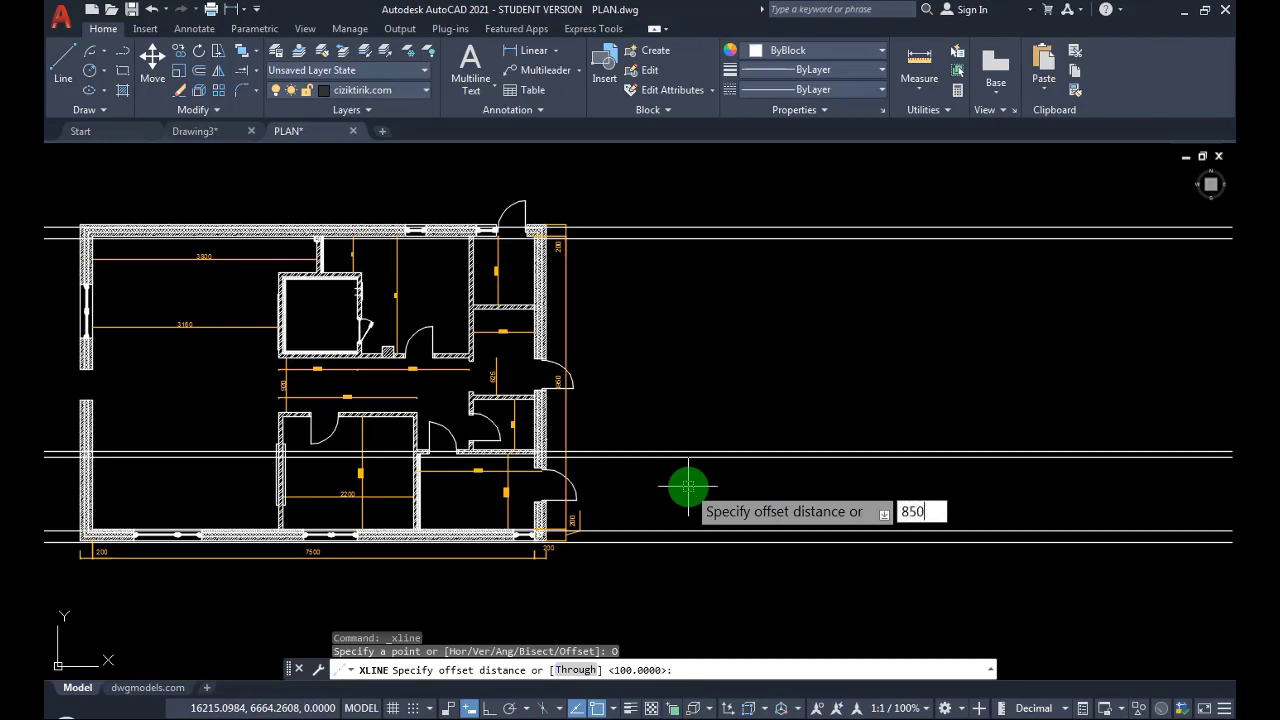
pyautogui.press('Return')
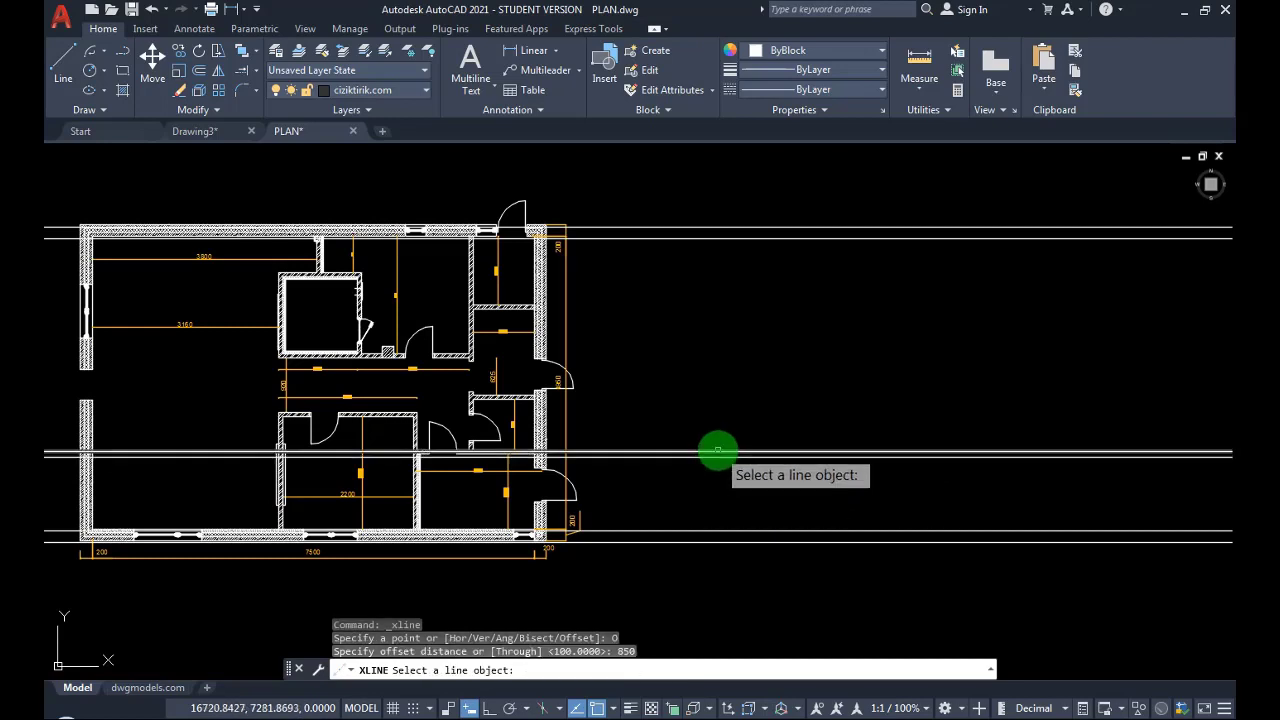
pyautogui.click(716, 453)
pyautogui.click(728, 390)
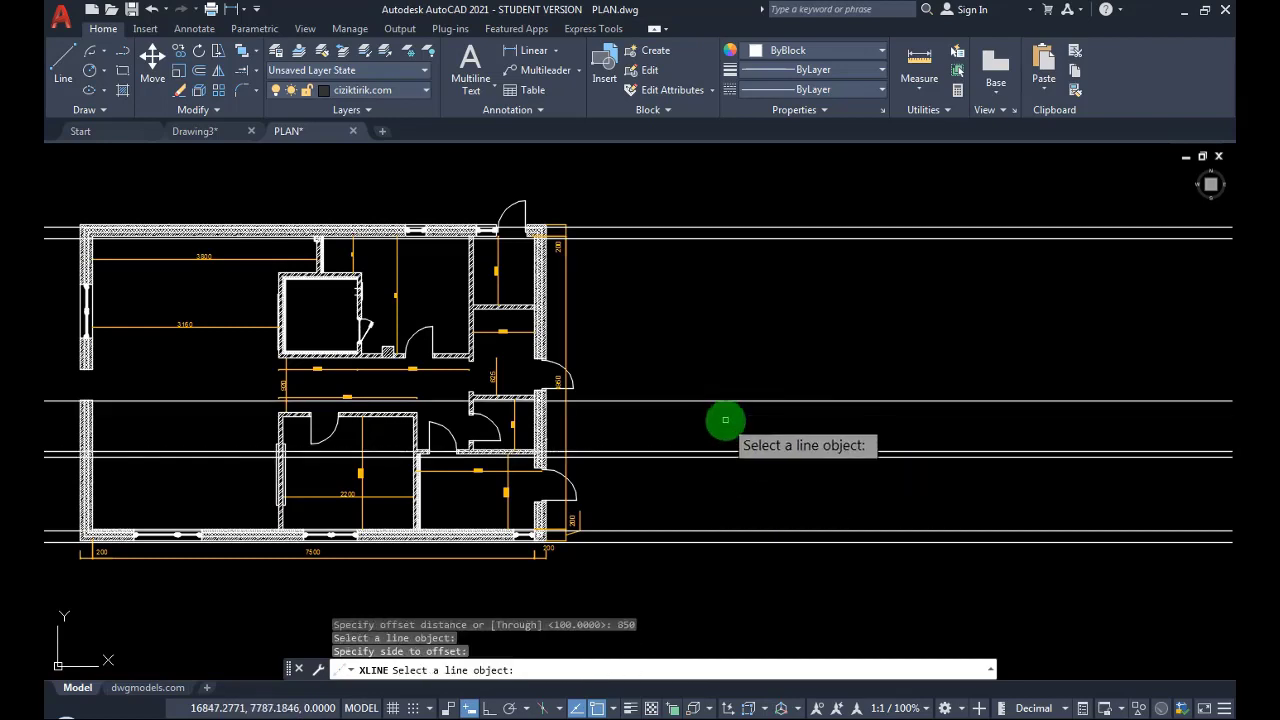
pyautogui.press('Return')
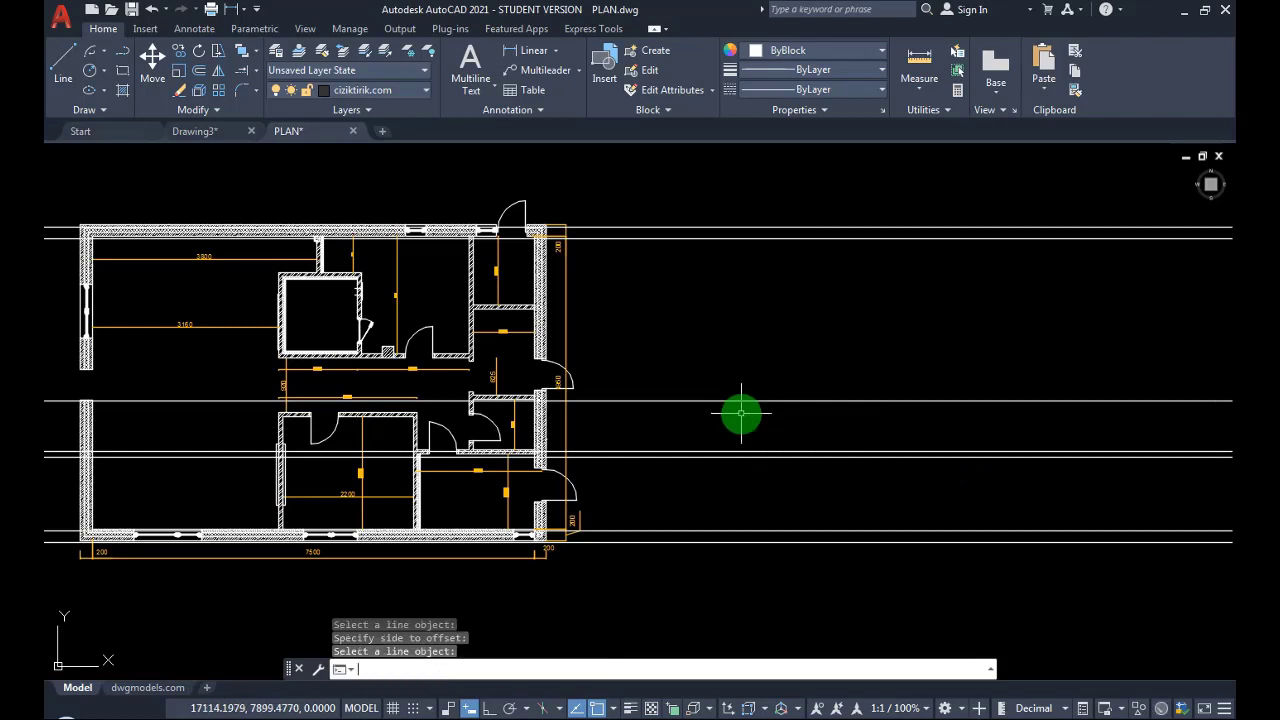
pyautogui.press('Return')
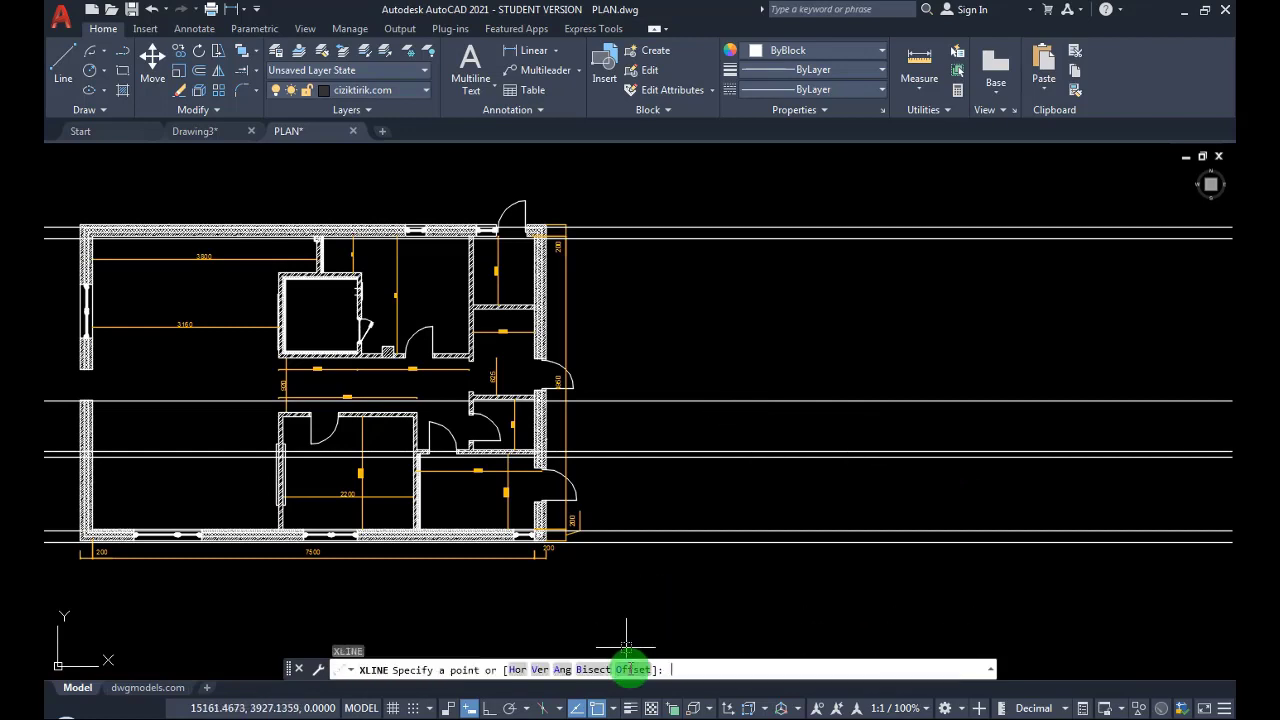
# Offset the newest middle construction line by 100, and the bottom wall line 2000 upward
pyautogui.click(630, 669)
pyautogui.write('00')
pyautogui.press('Return')
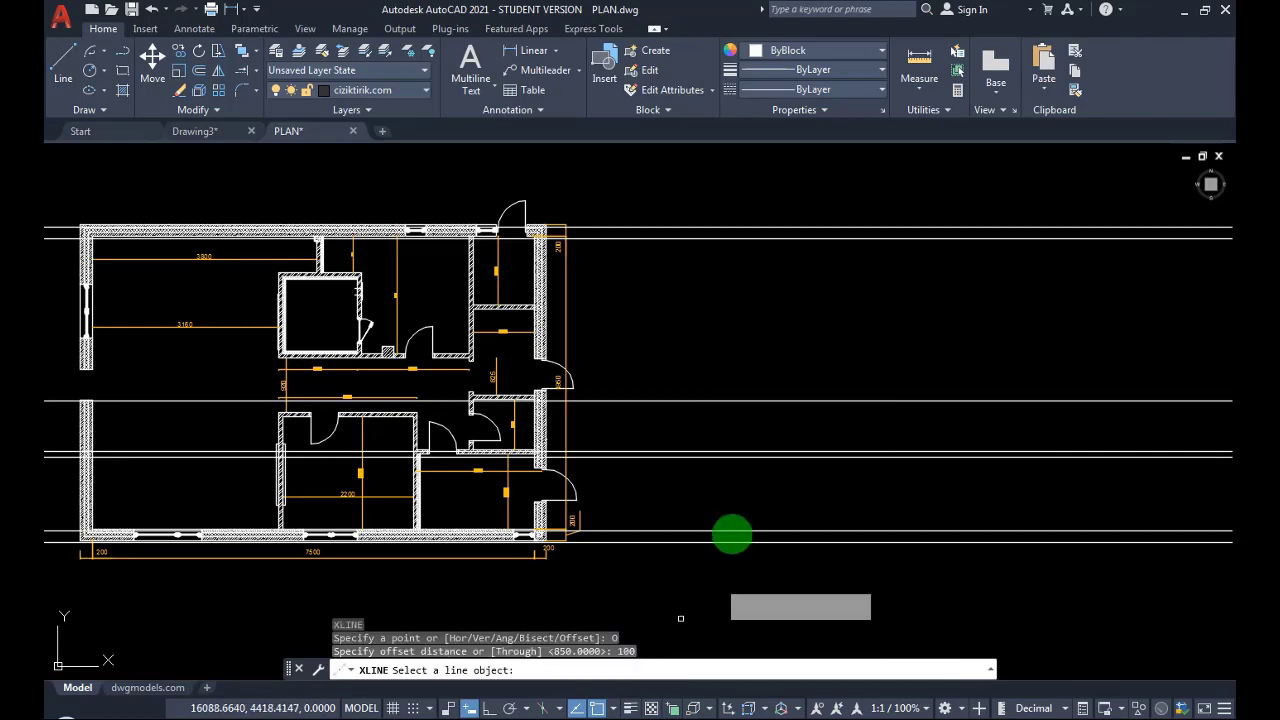
pyautogui.click(731, 403)
pyautogui.click(746, 380)
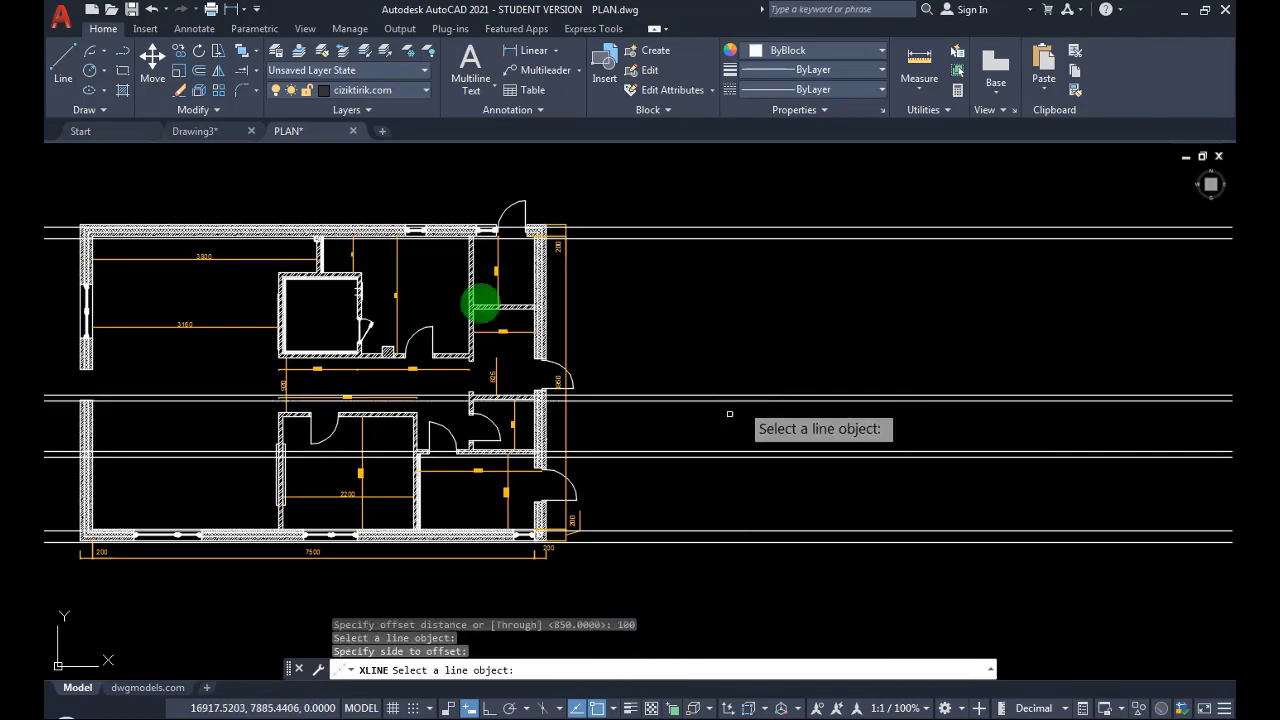
pyautogui.press('Return')
pyautogui.press('Return')
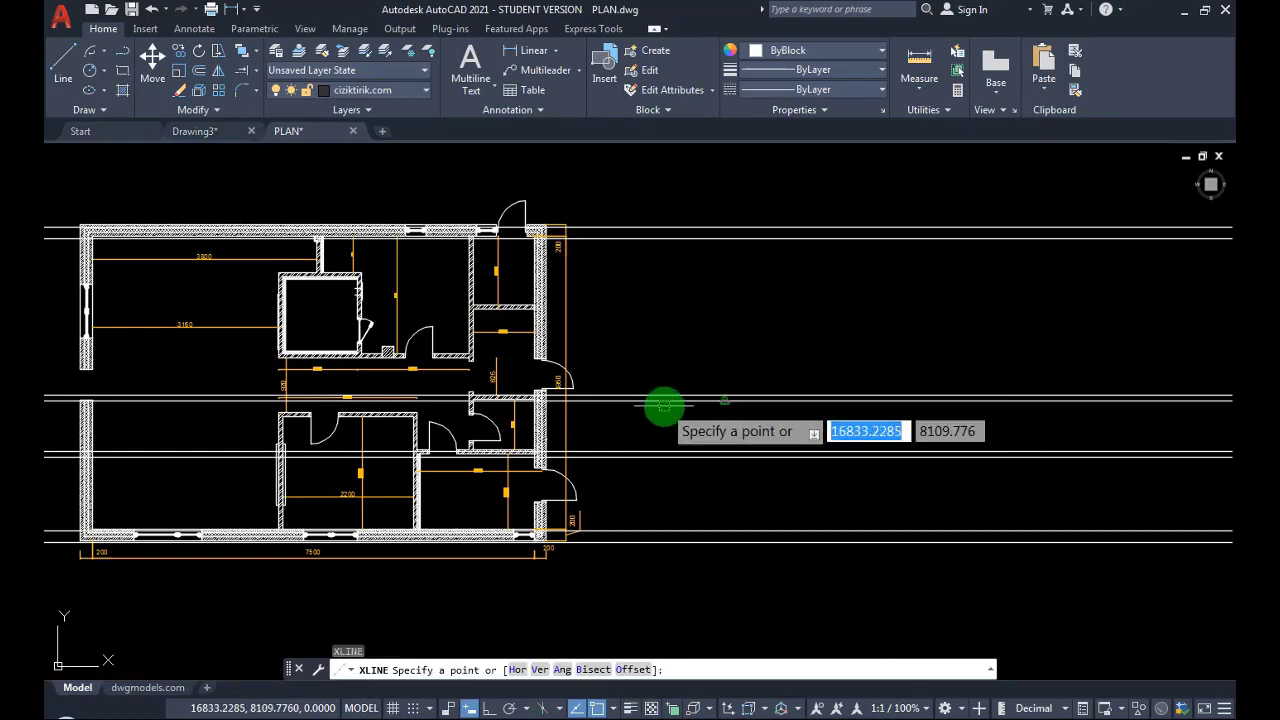
pyautogui.click(638, 669)
pyautogui.write('2000')
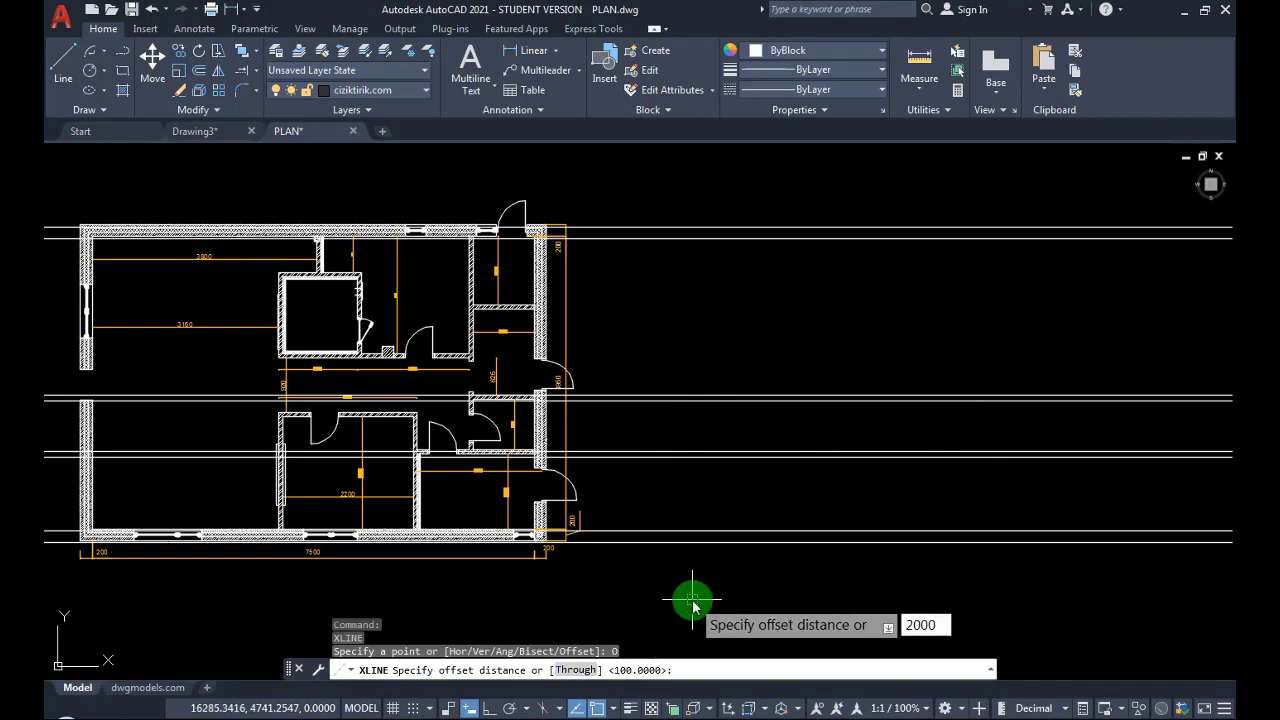
pyautogui.press('Return')
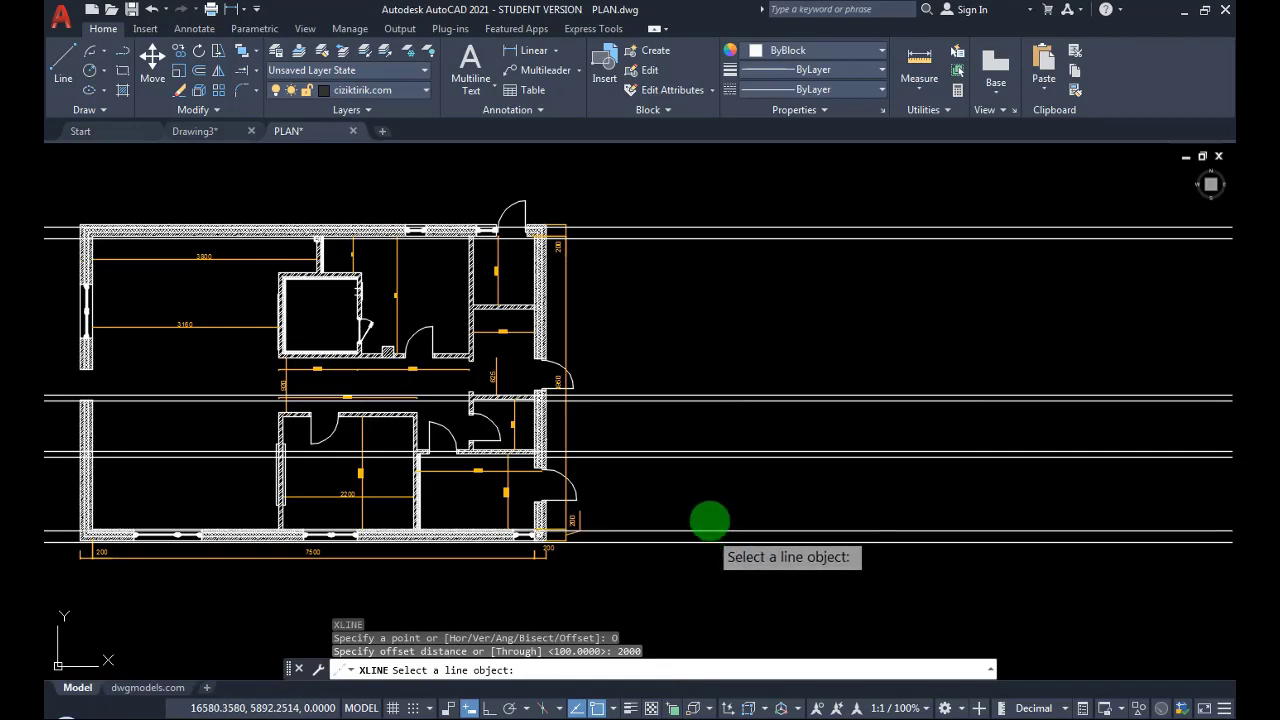
pyautogui.click(711, 513)
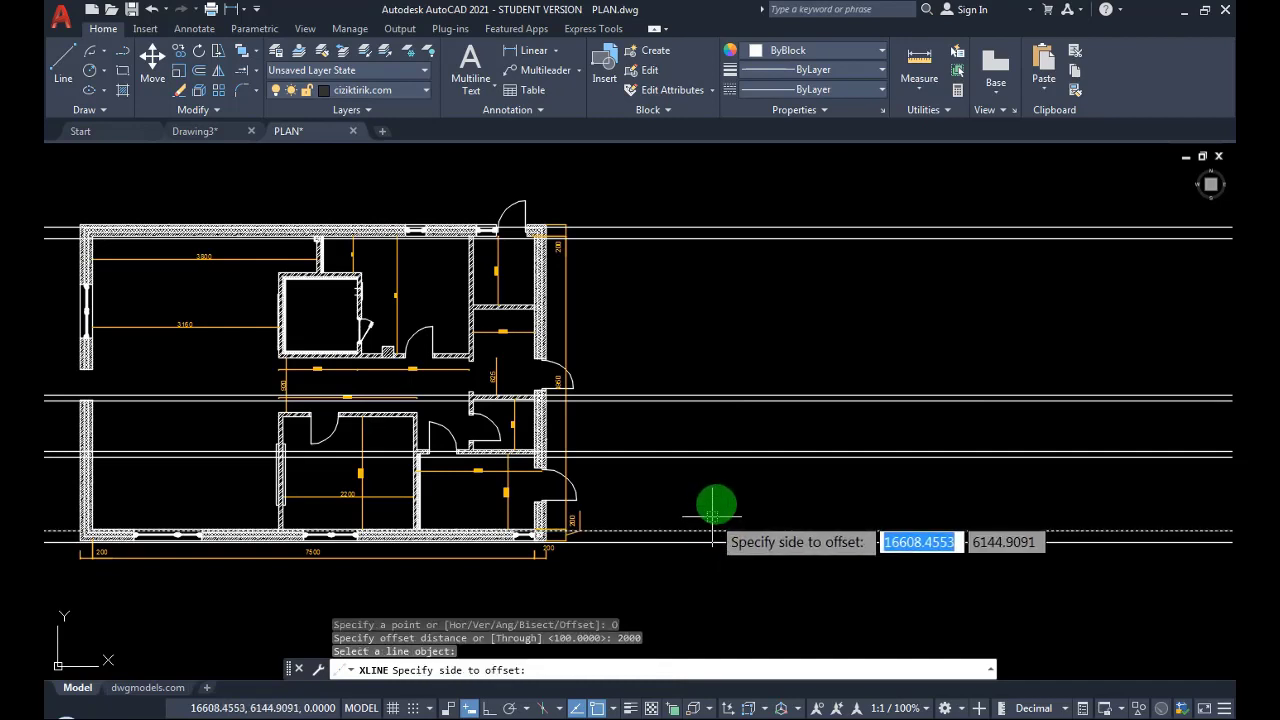
pyautogui.click(716, 503)
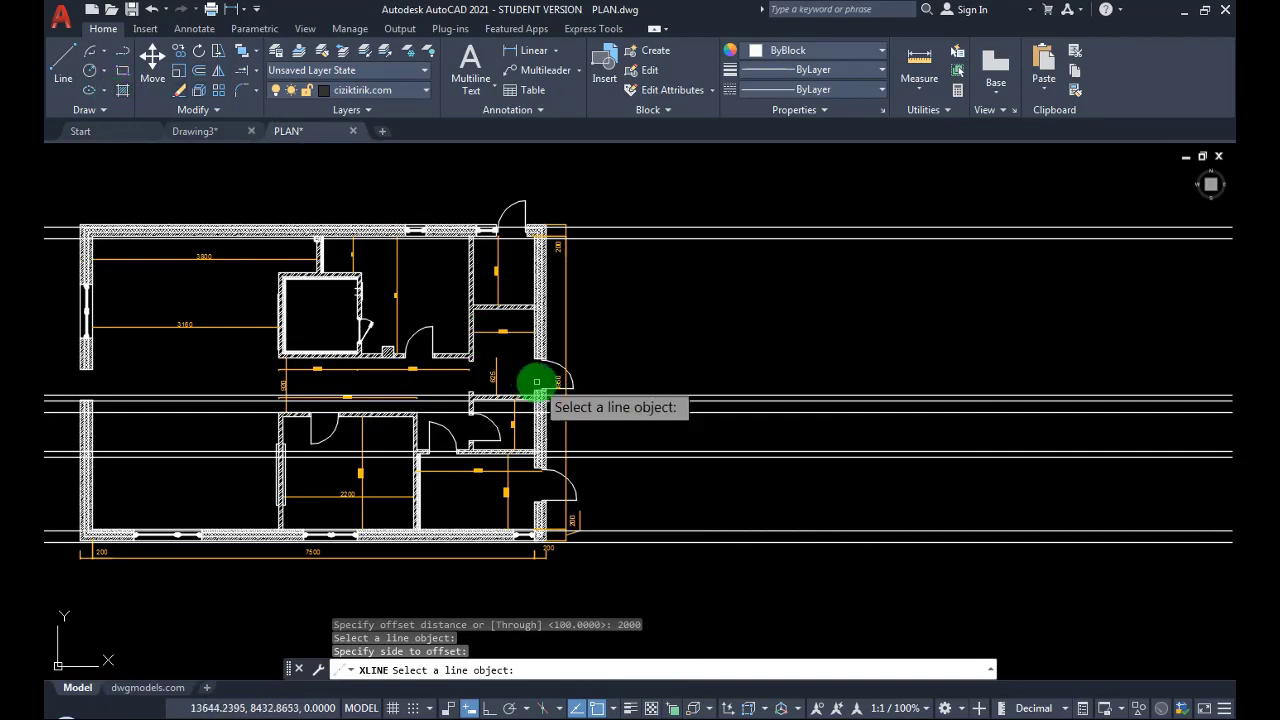
pyautogui.press('Escape')
# Add a horizontal construction line 100 below an existing middle line
pyautogui.press('Return')
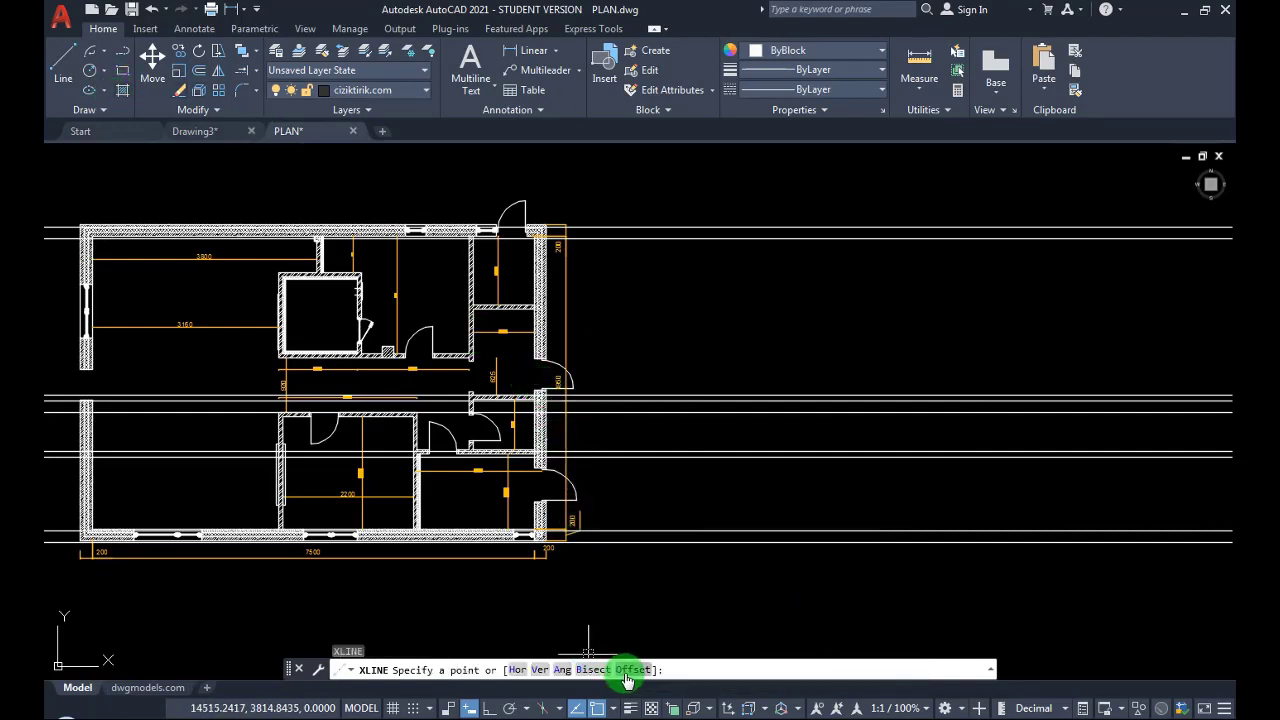
pyautogui.click(626, 670)
pyautogui.write('100')
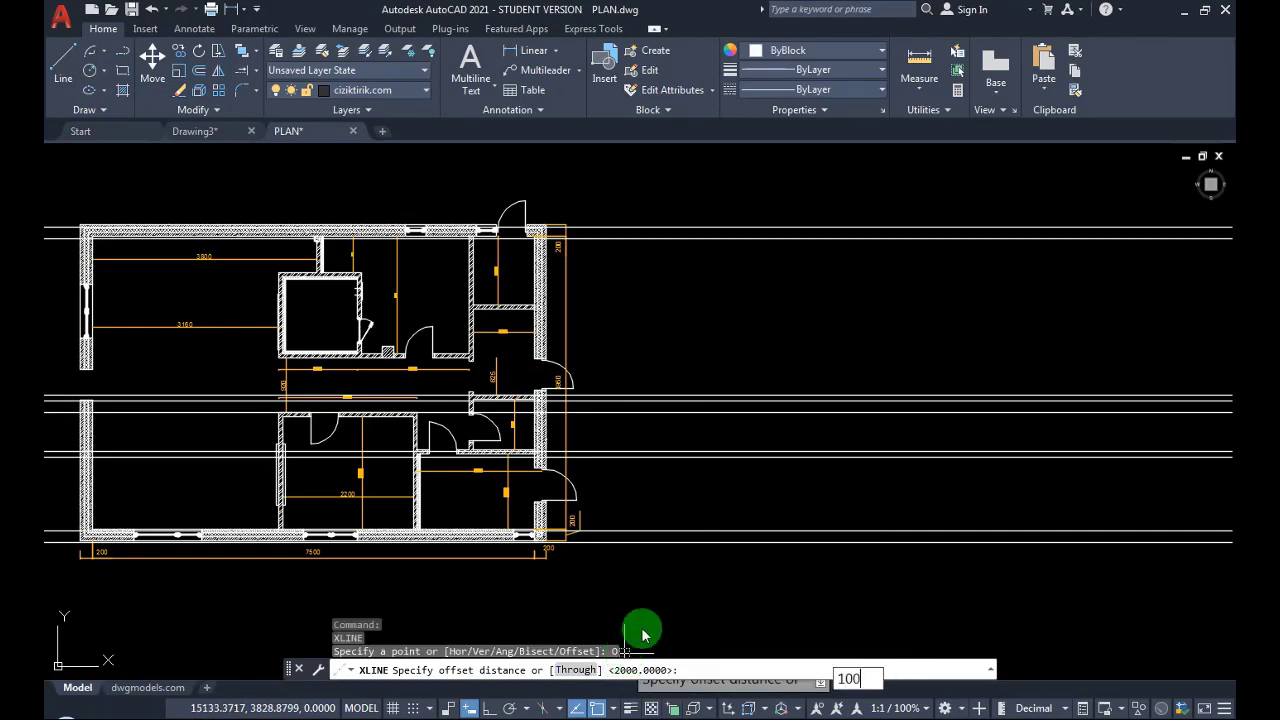
pyautogui.press('Return')
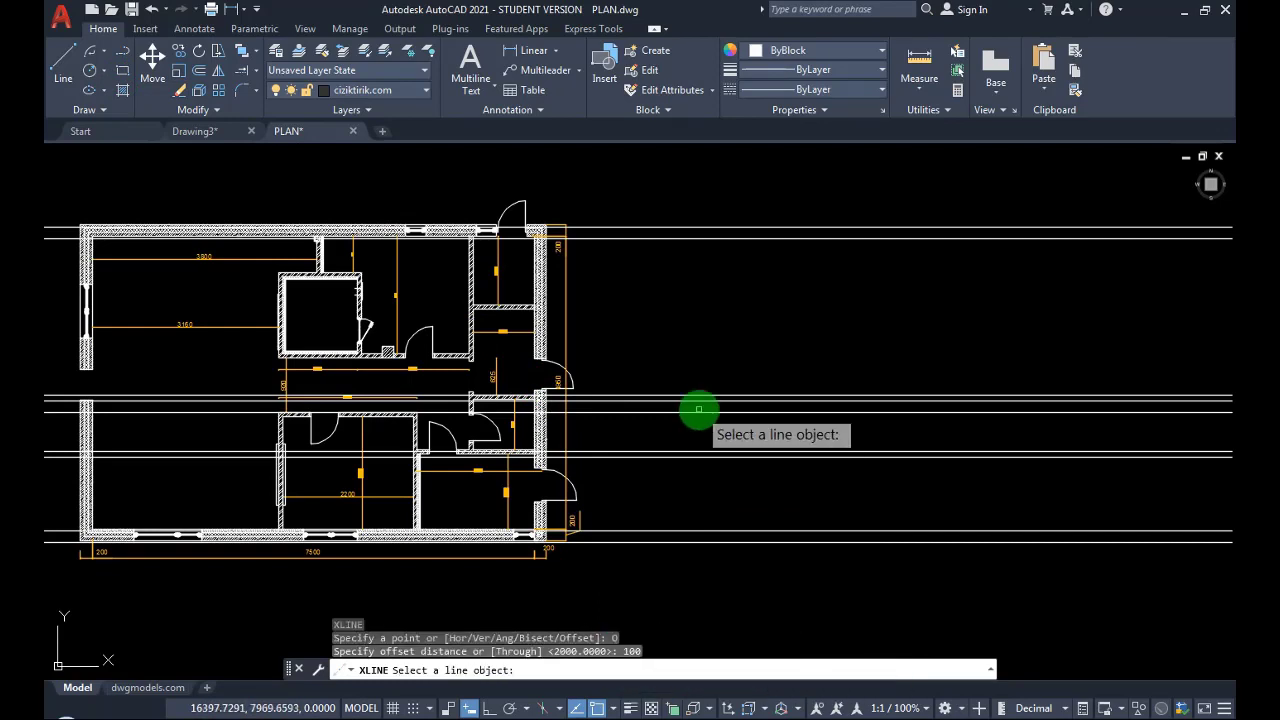
pyautogui.click(698, 410)
pyautogui.click(695, 436)
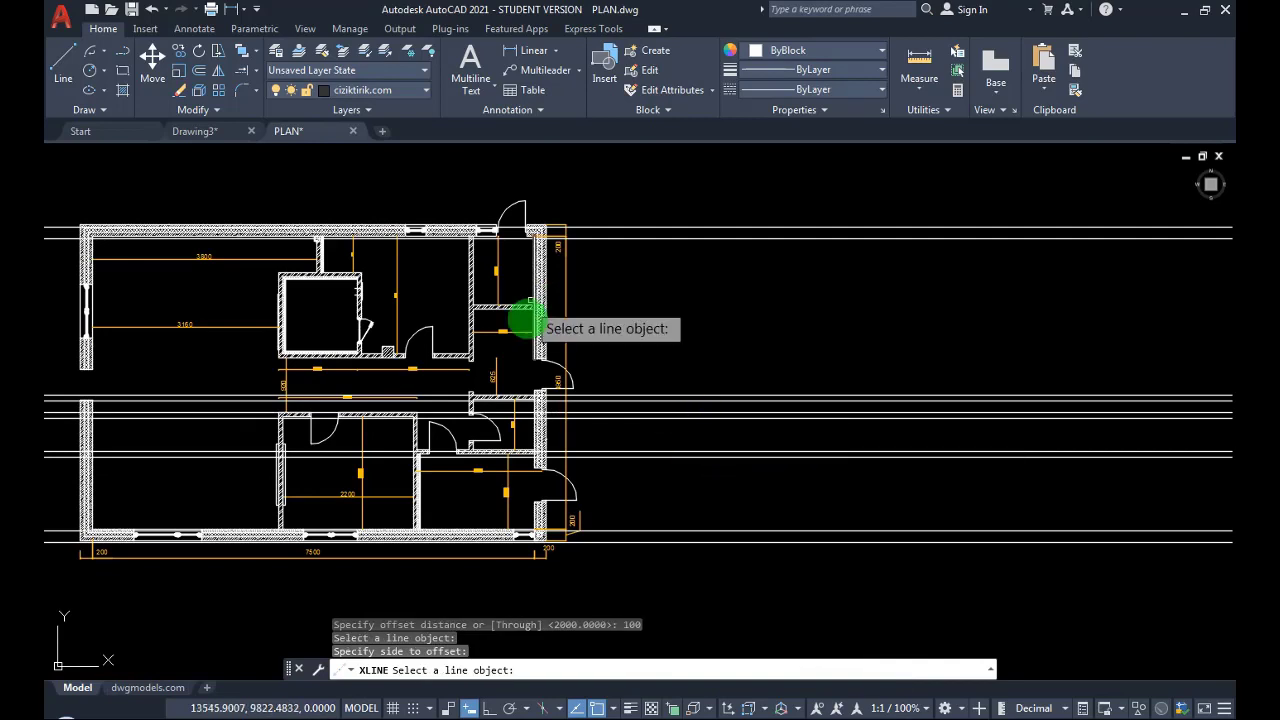
# Offset the top wall line 615 downward, then another line 100 below that
pyautogui.press('Return')
pyautogui.press('Return')
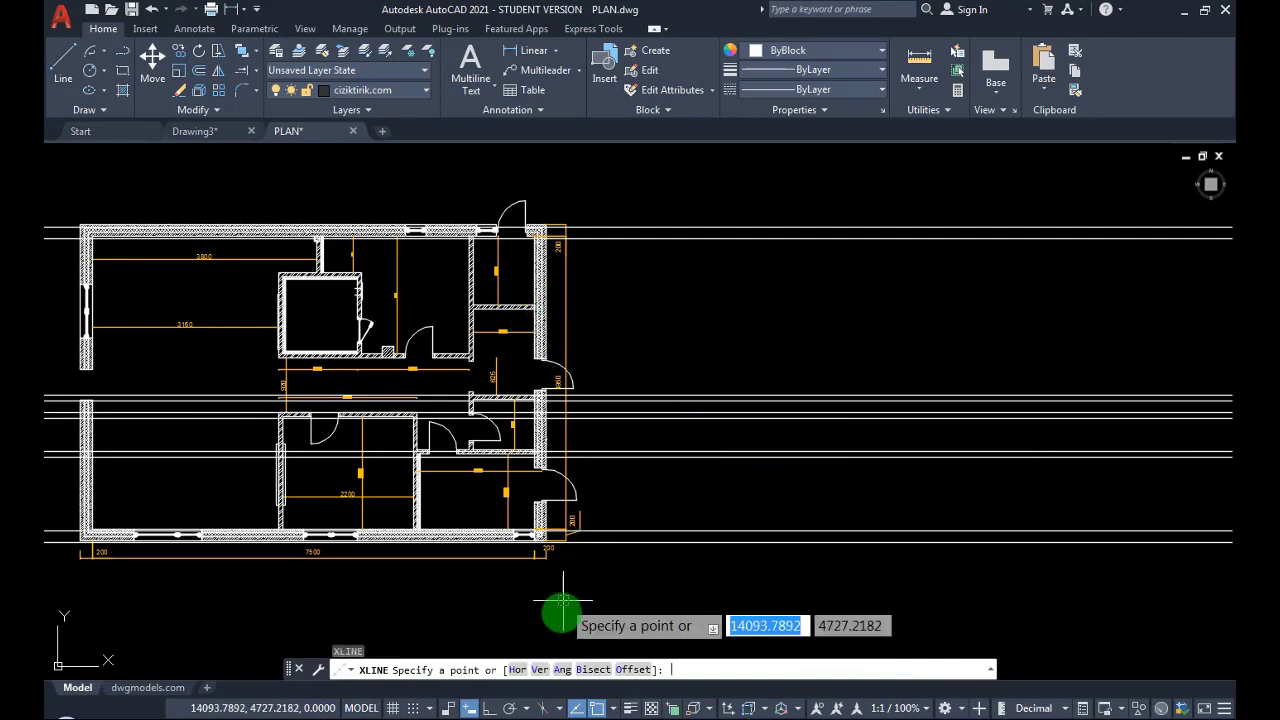
pyautogui.click(634, 670)
pyautogui.write('61')
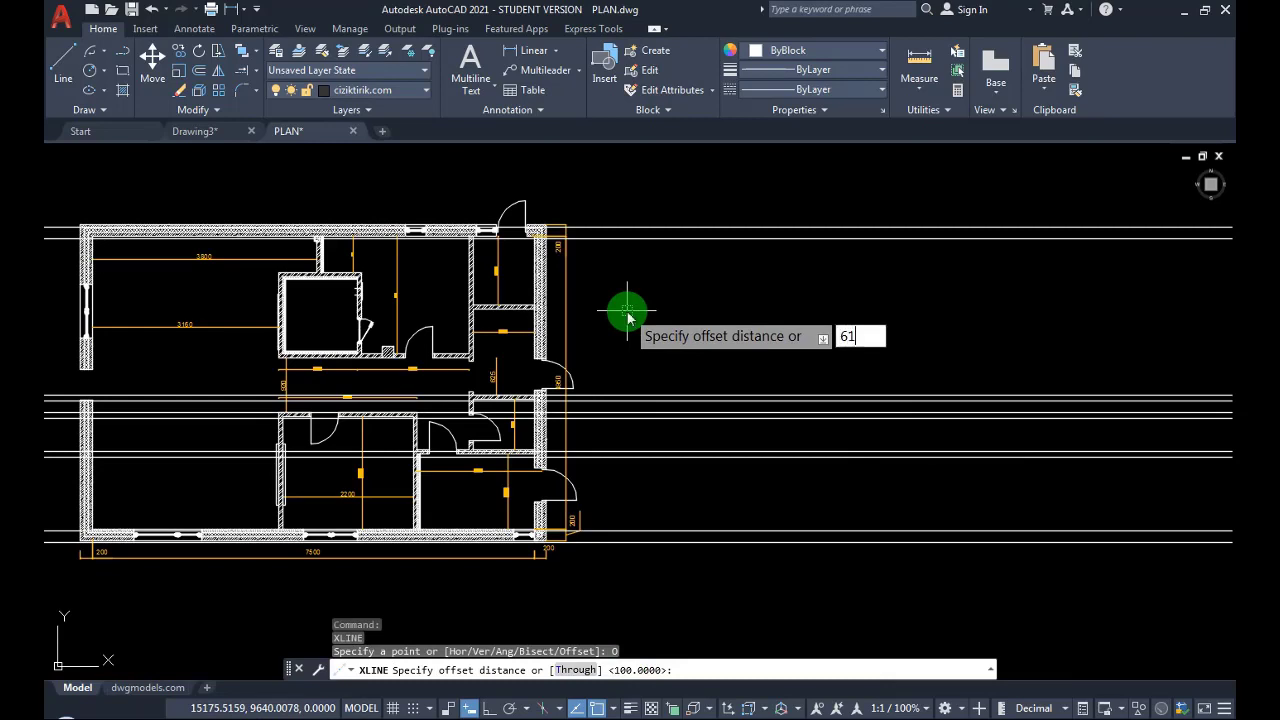
pyautogui.write('5')
pyautogui.press('Return')
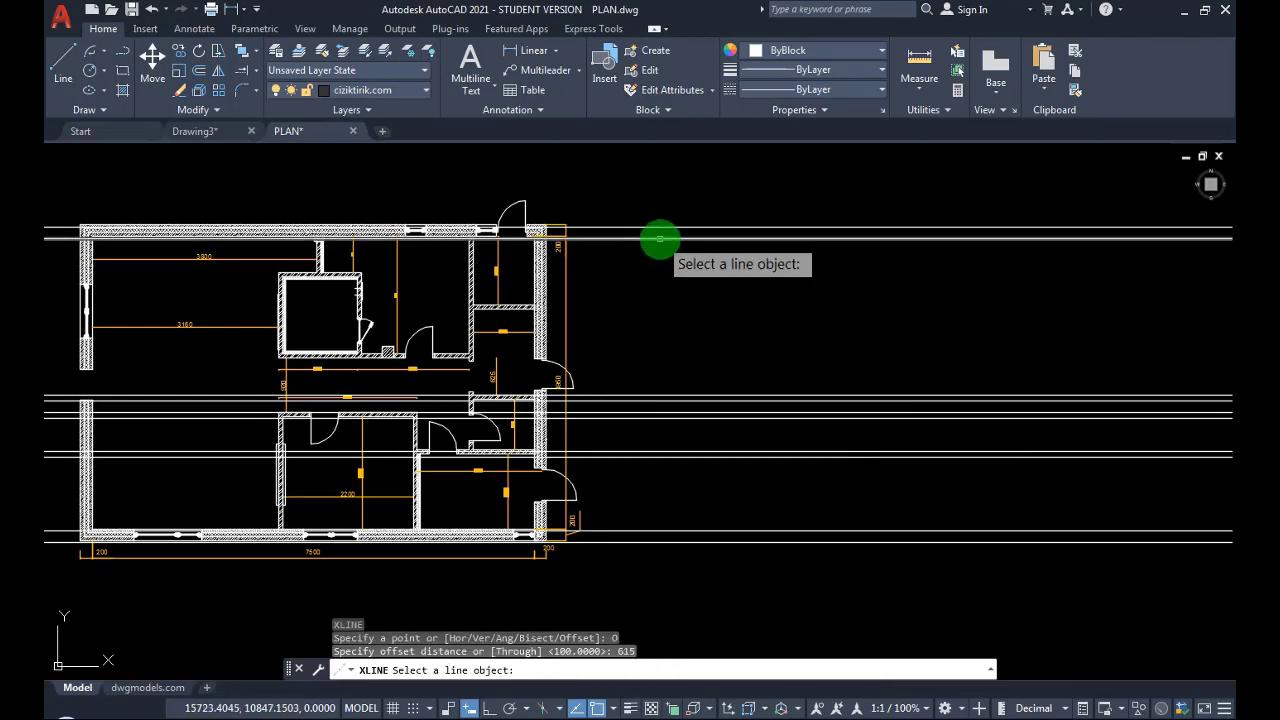
pyautogui.click(660, 238)
pyautogui.click(658, 265)
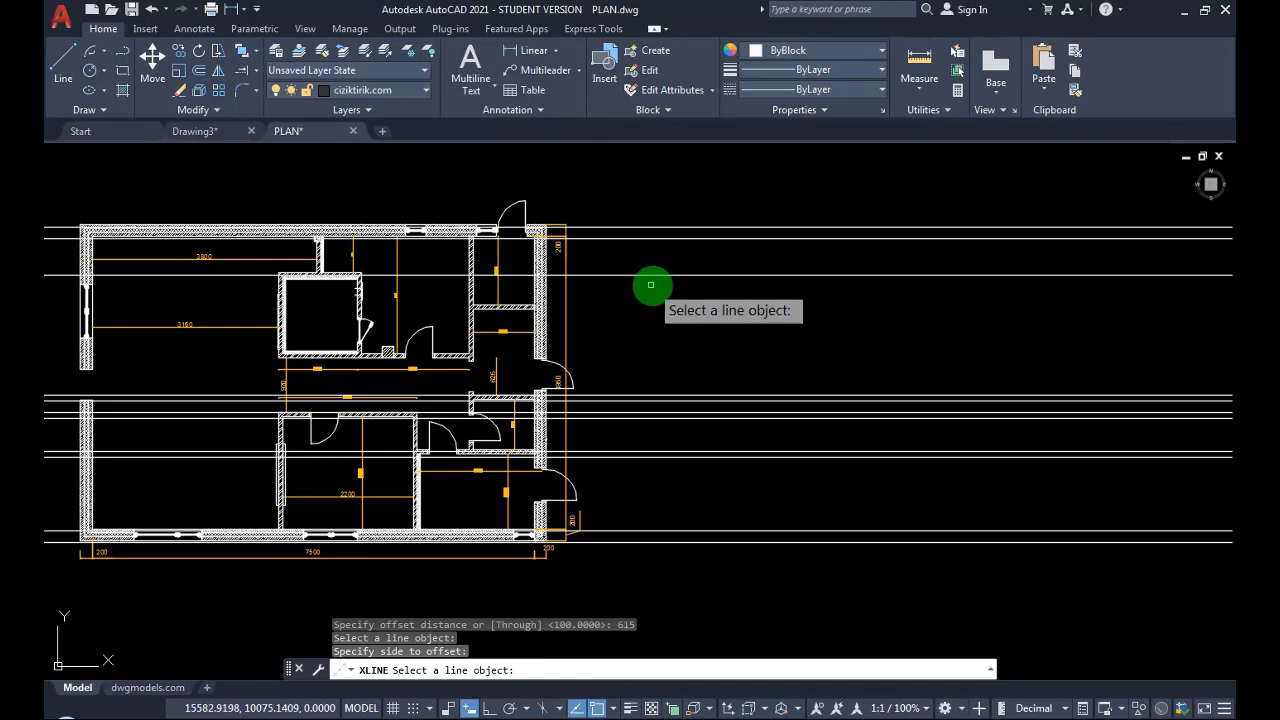
pyautogui.press('Return')
pyautogui.press('Return')
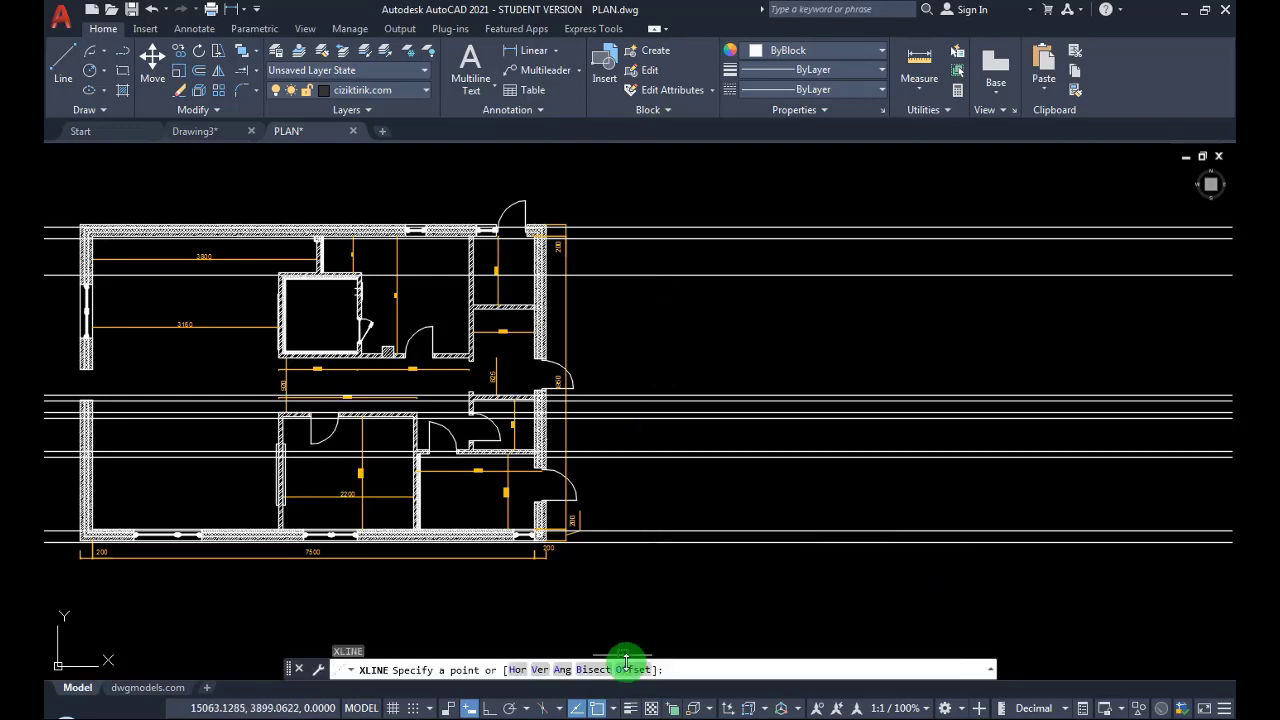
pyautogui.click(633, 670)
pyautogui.write('00')
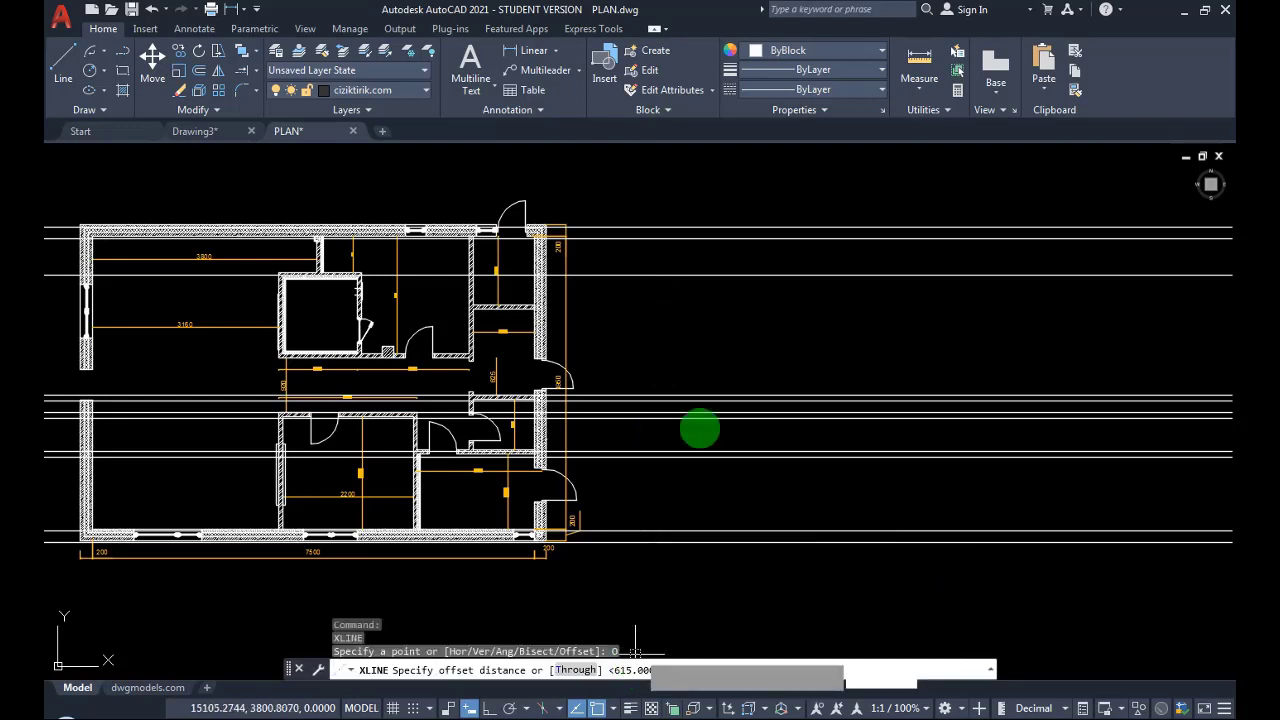
pyautogui.press('Return')
pyautogui.click(684, 277)
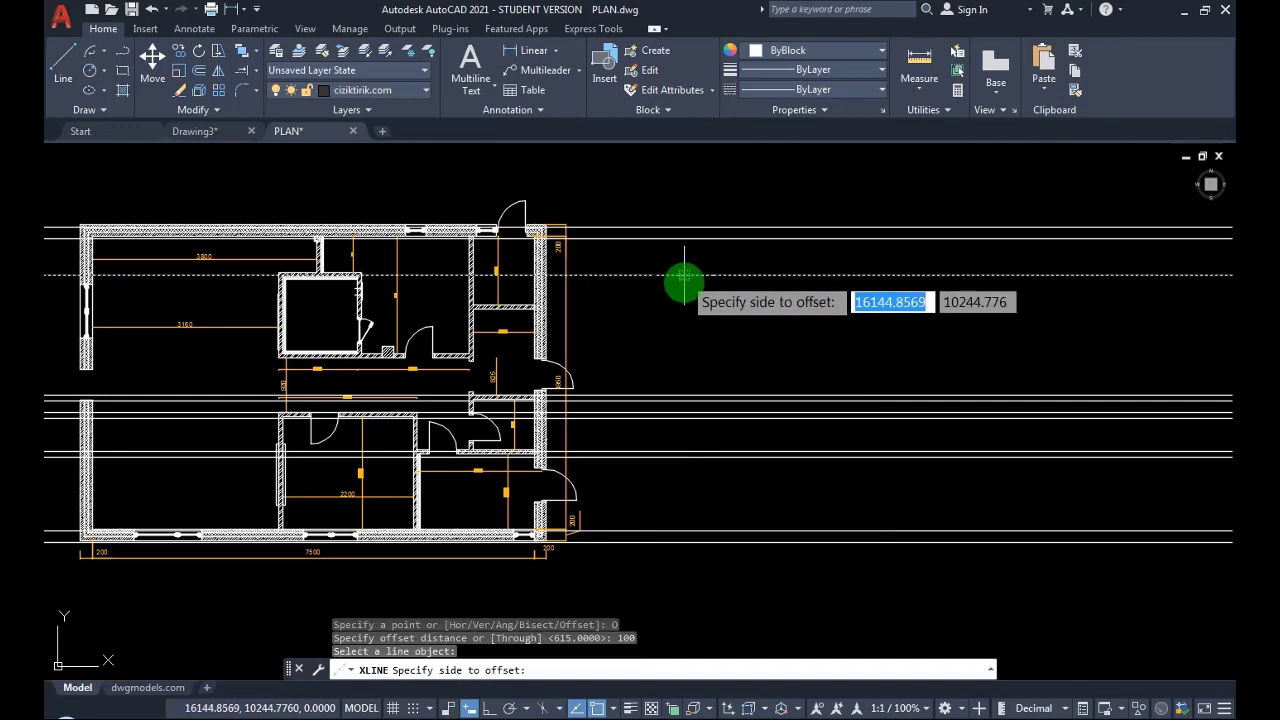
pyautogui.click(684, 294)
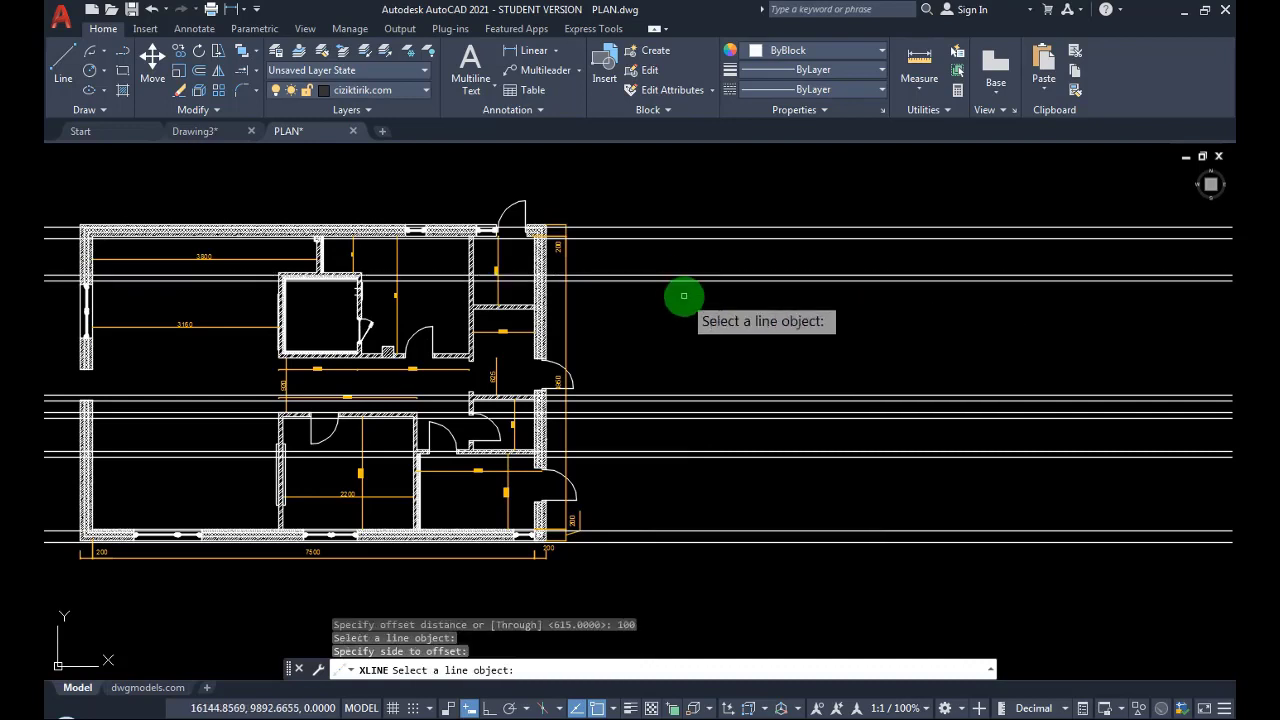
pyautogui.press('Return')
pyautogui.press('Return')
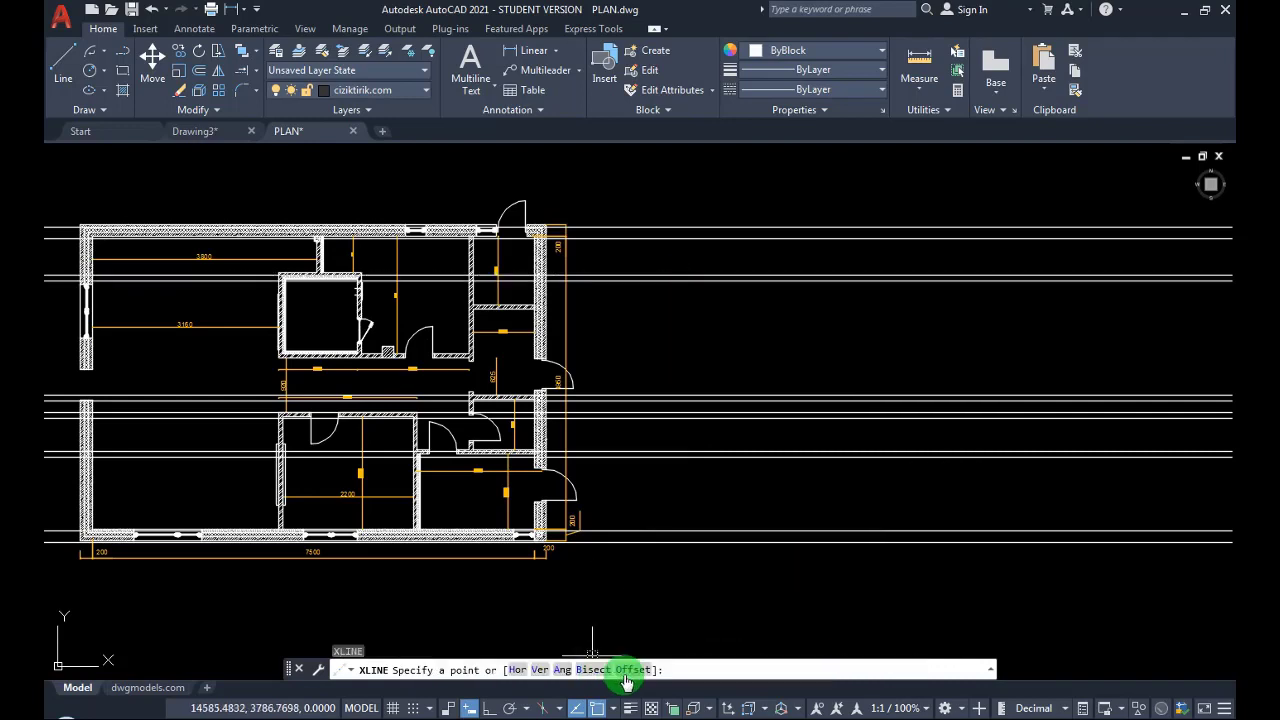
# Offset a construction line 2000 below the top line, plus one 100 above it
pyautogui.click(628, 670)
pyautogui.write('20')
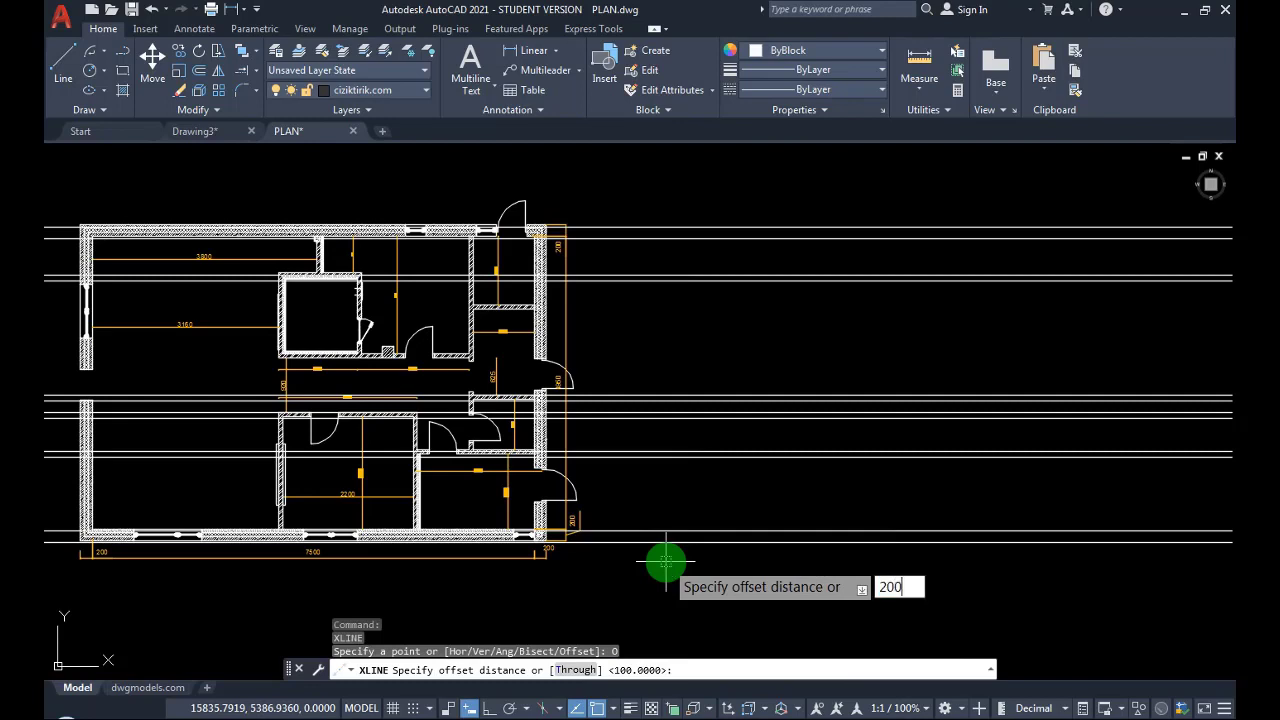
pyautogui.write('0')
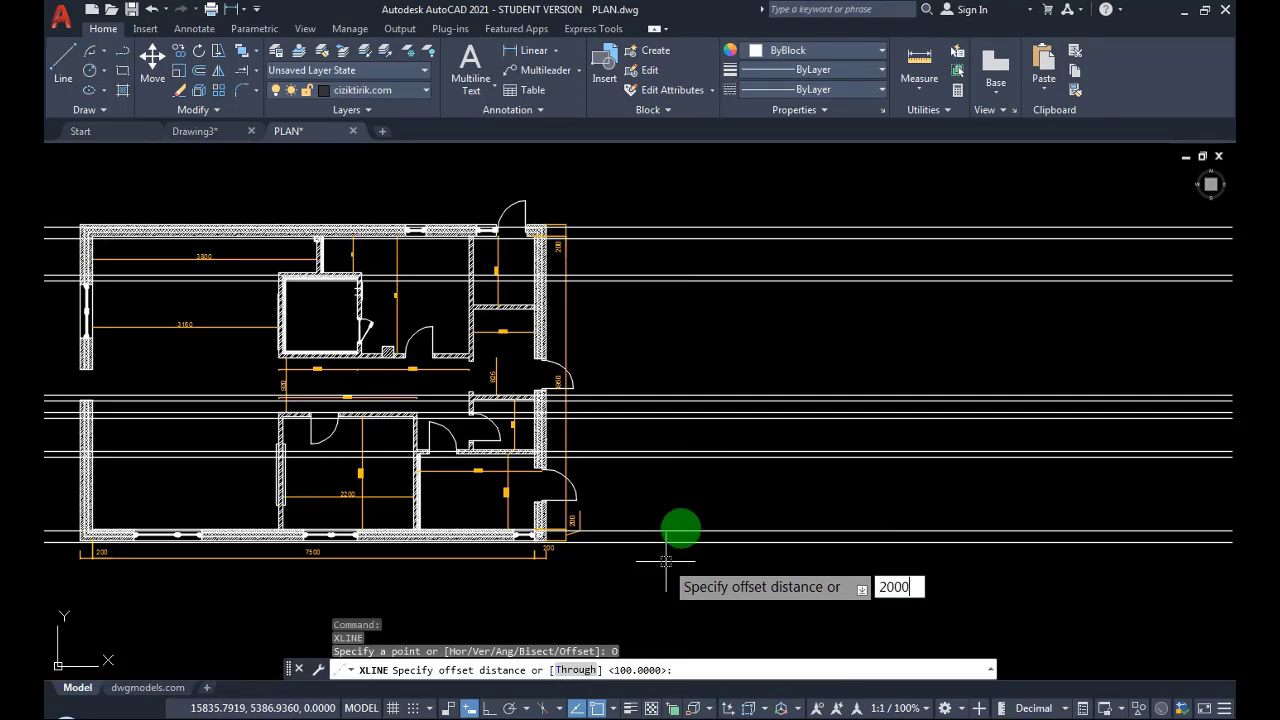
pyautogui.press('Return')
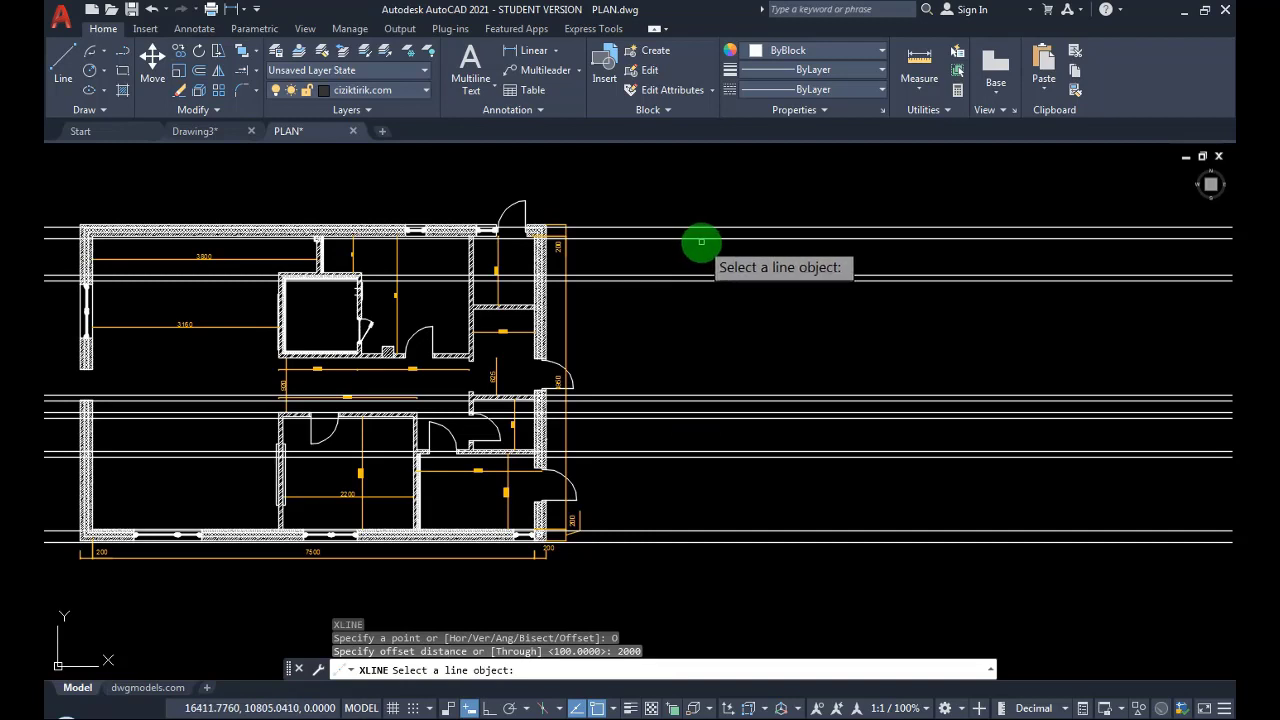
pyautogui.click(702, 241)
pyautogui.click(718, 339)
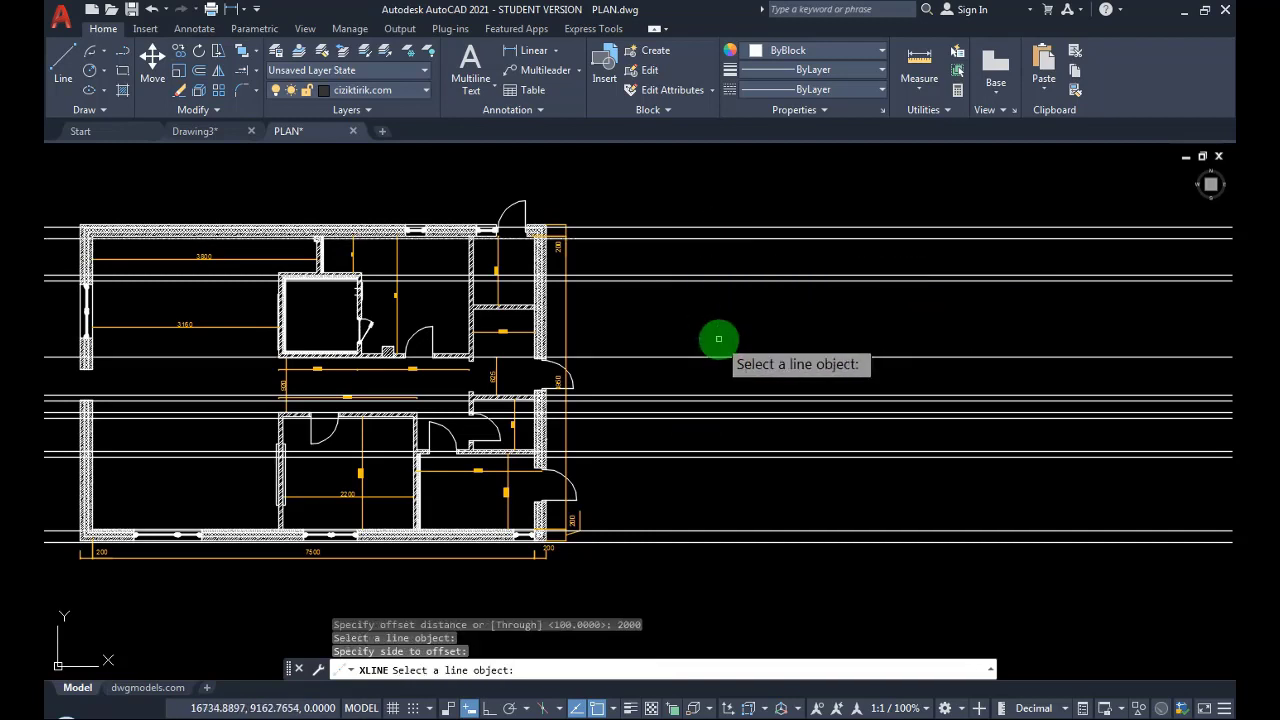
pyautogui.press('Return')
pyautogui.press('Return')
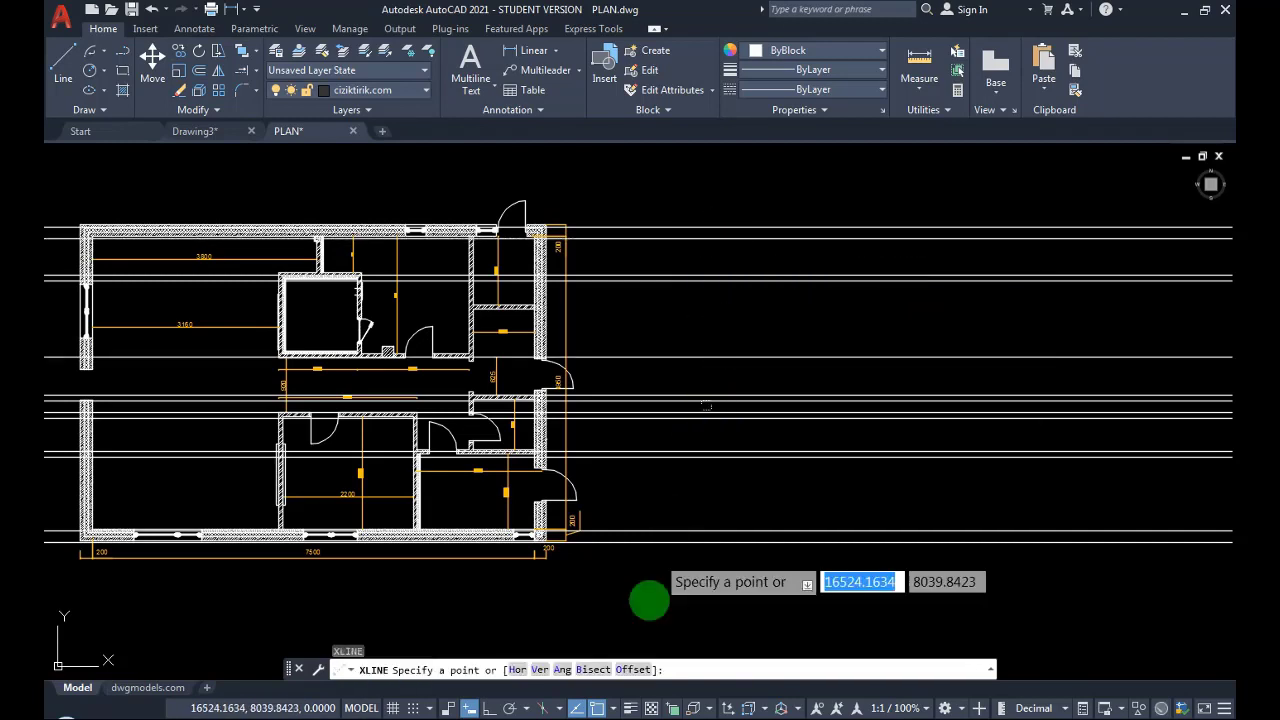
pyautogui.click(632, 668)
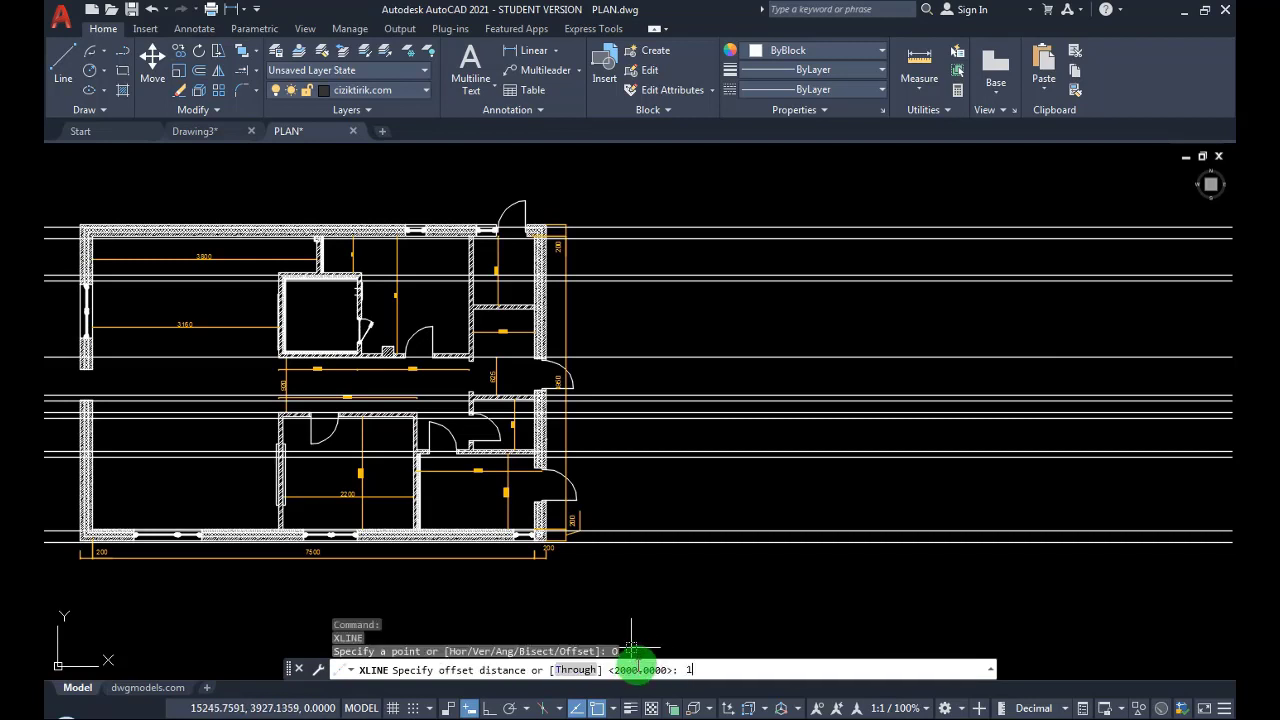
pyautogui.write('00')
pyautogui.press('Return')
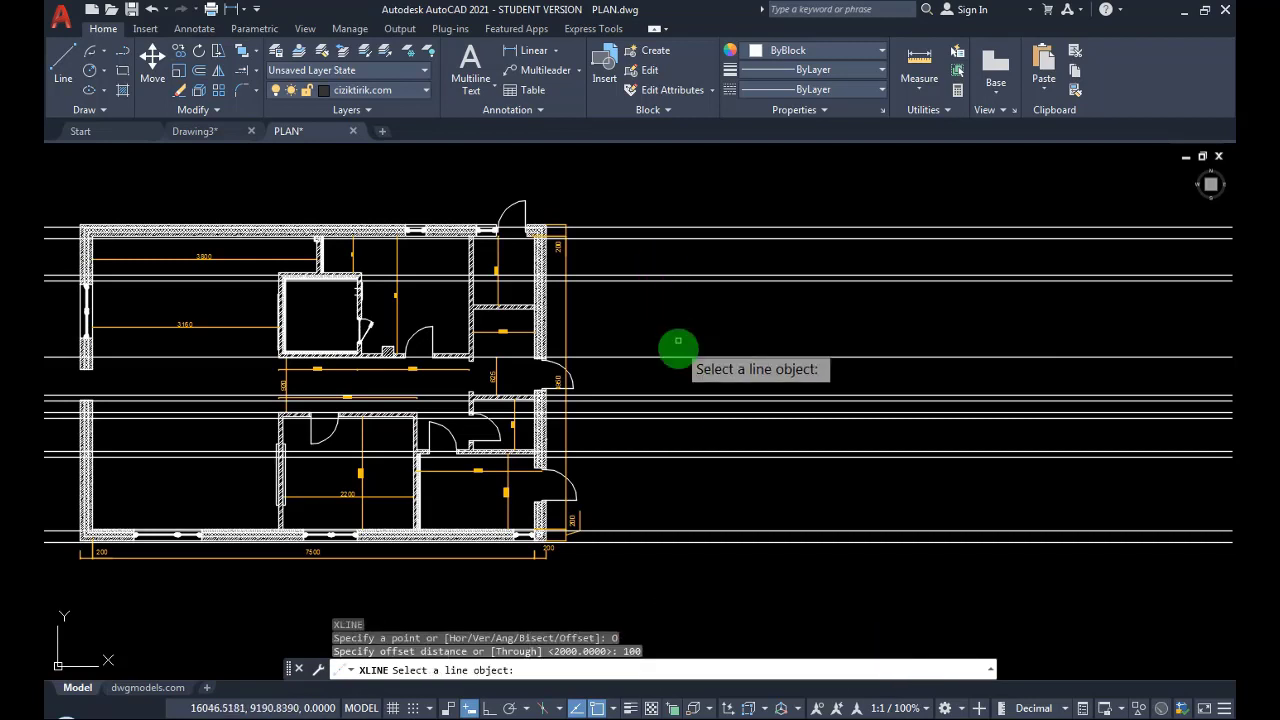
pyautogui.click(678, 350)
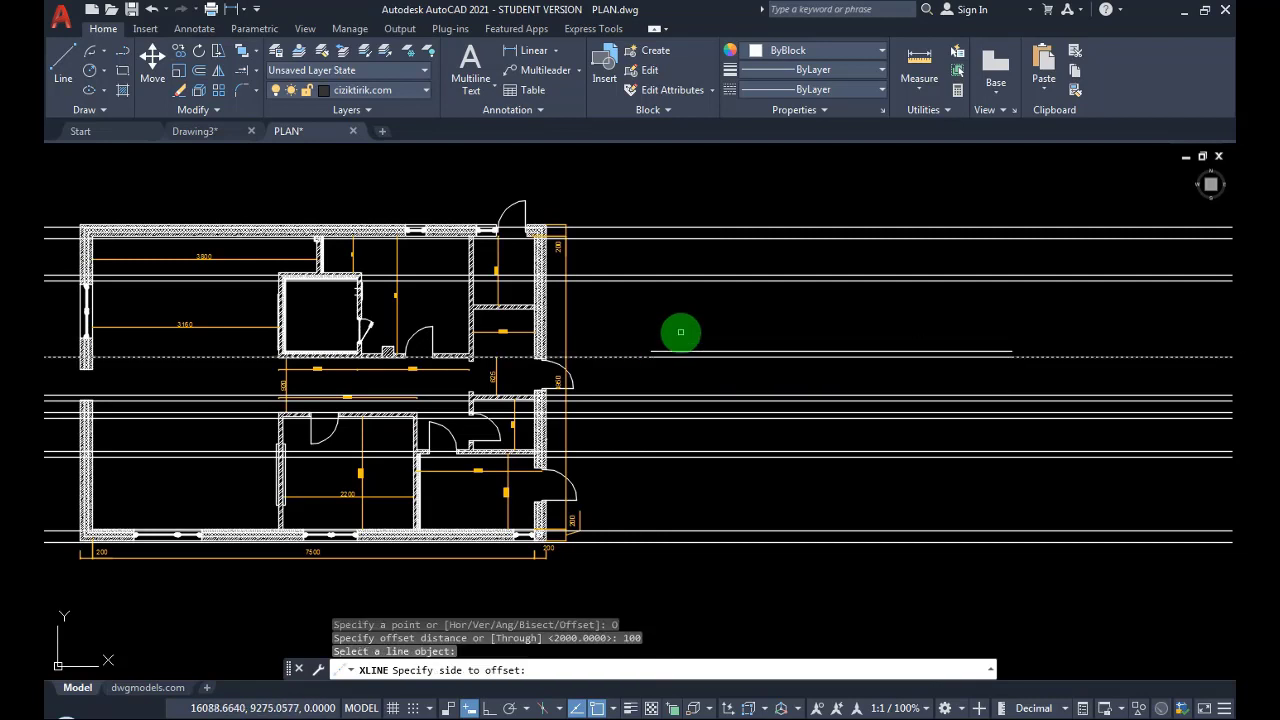
pyautogui.click(680, 332)
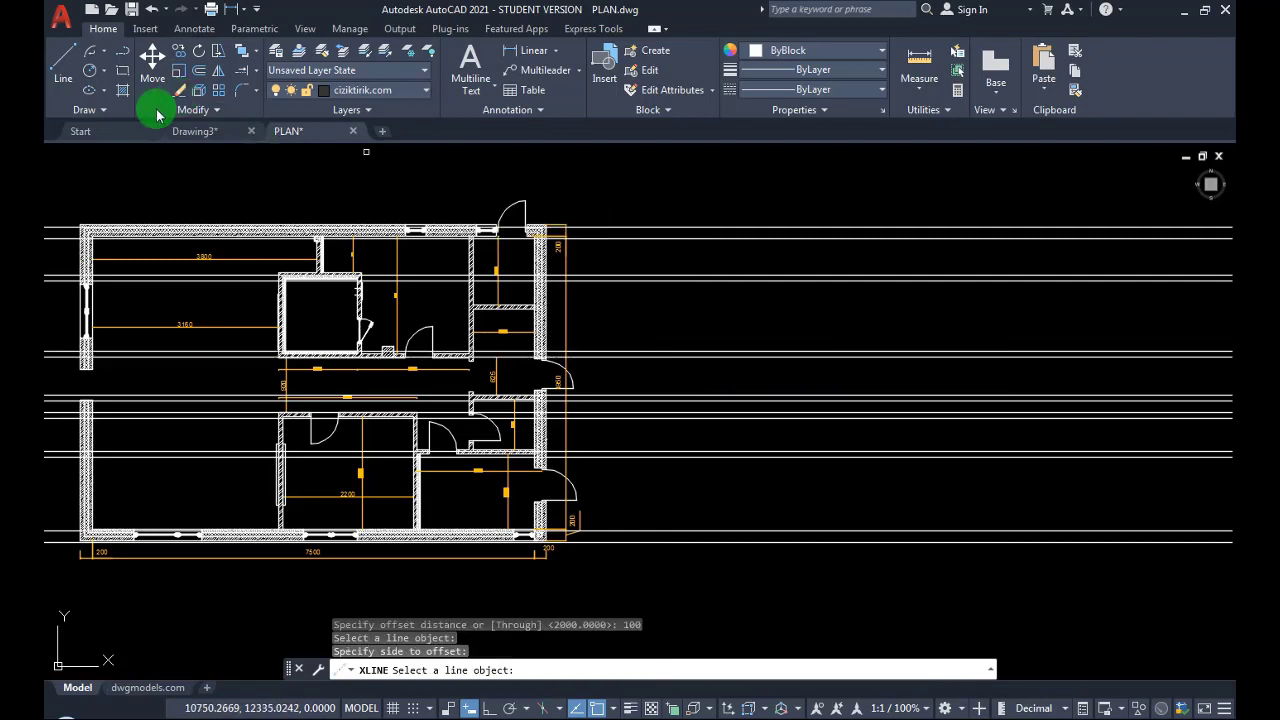
# Offset a construction line 1200 below the top line, plus a parallel one 100 away
pyautogui.press('Return')
pyautogui.press('Return')
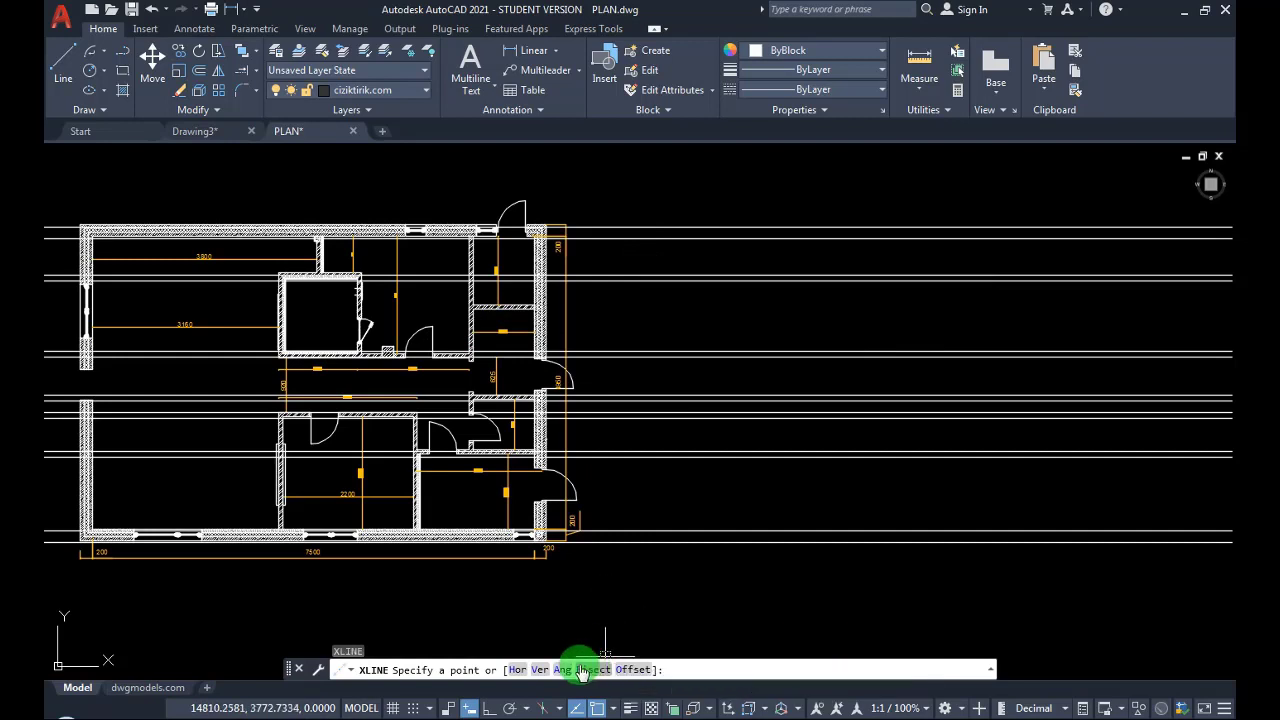
pyautogui.click(630, 670)
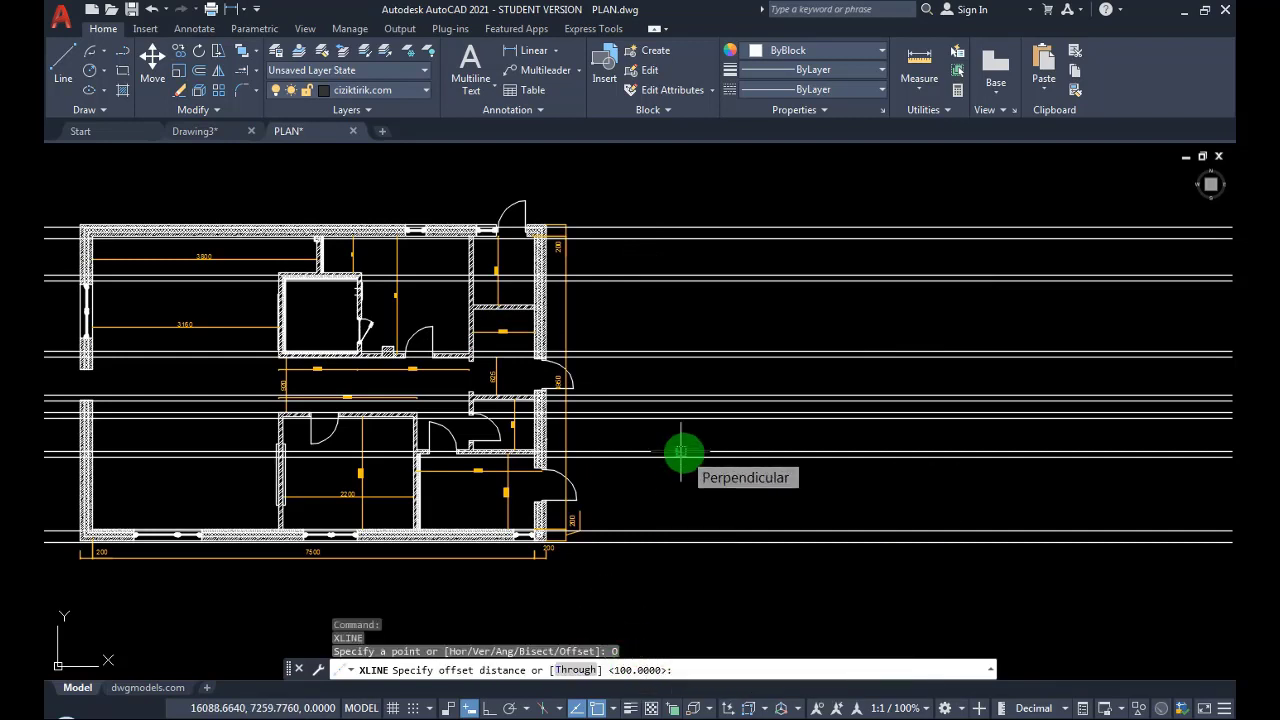
pyautogui.write('1200')
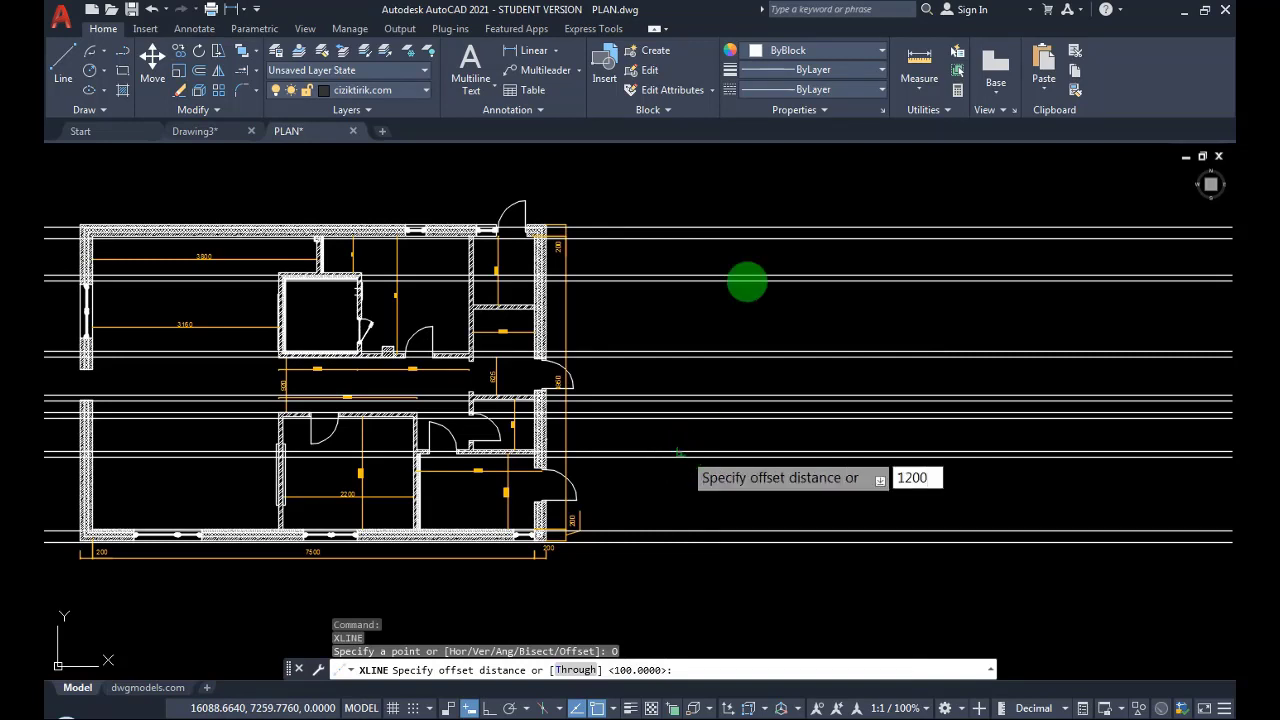
pyautogui.press('Return')
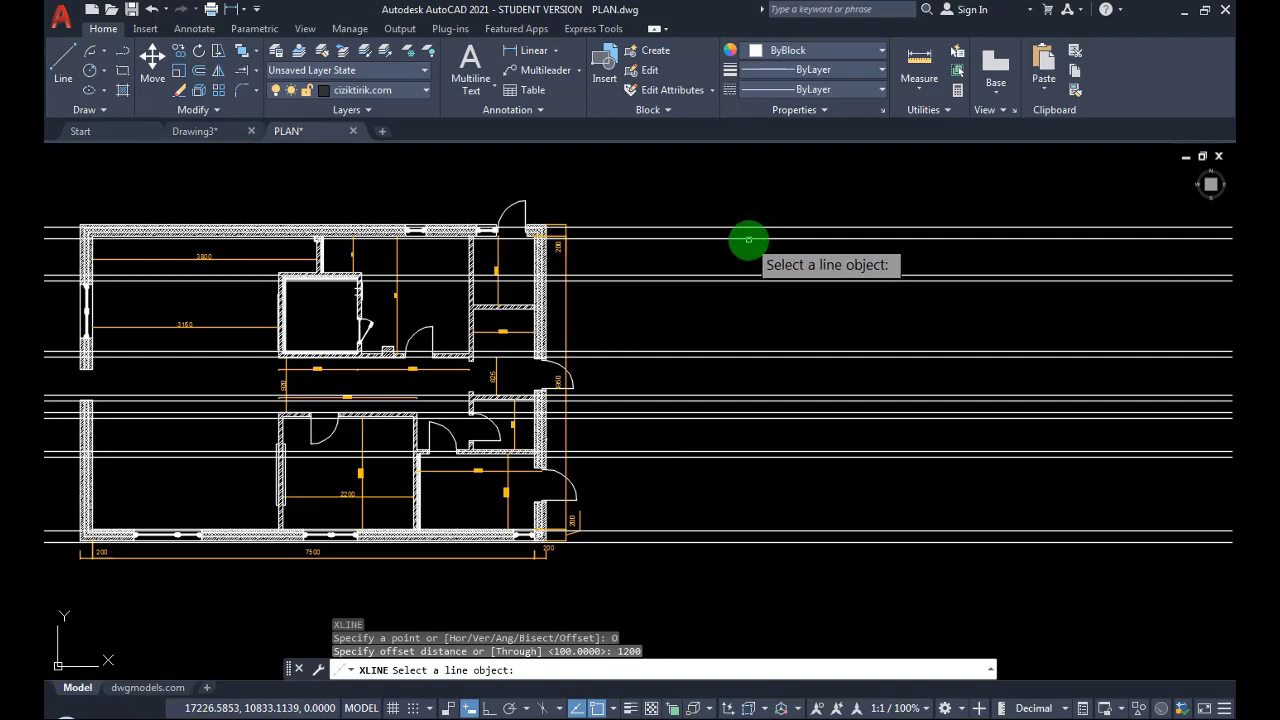
pyautogui.click(747, 240)
pyautogui.click(754, 322)
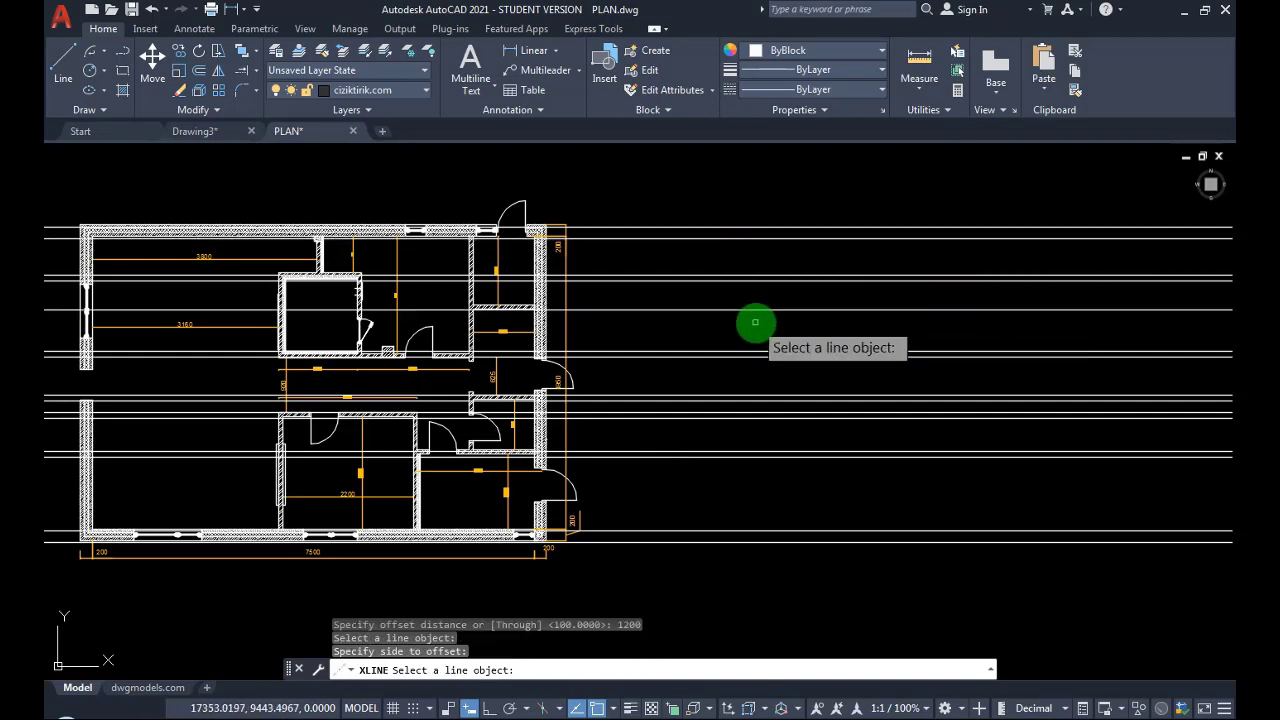
pyautogui.press('Return')
pyautogui.press('Return')
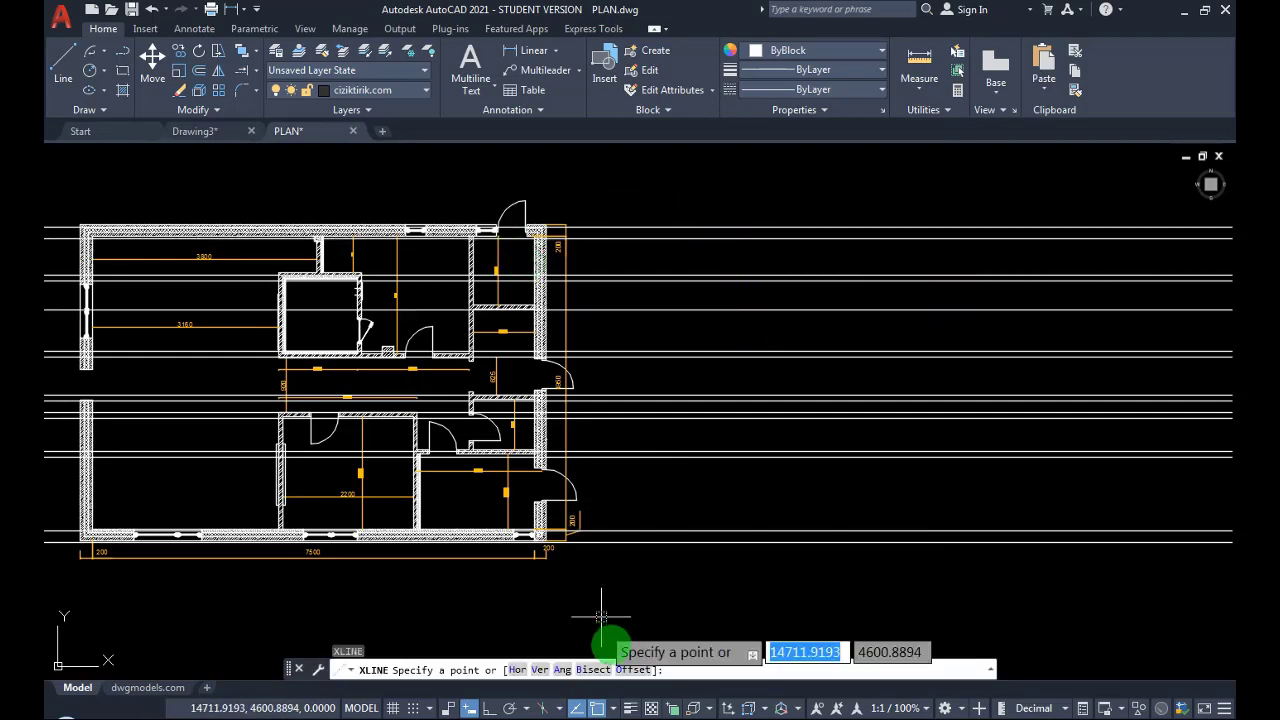
pyautogui.click(633, 669)
pyautogui.write('10')
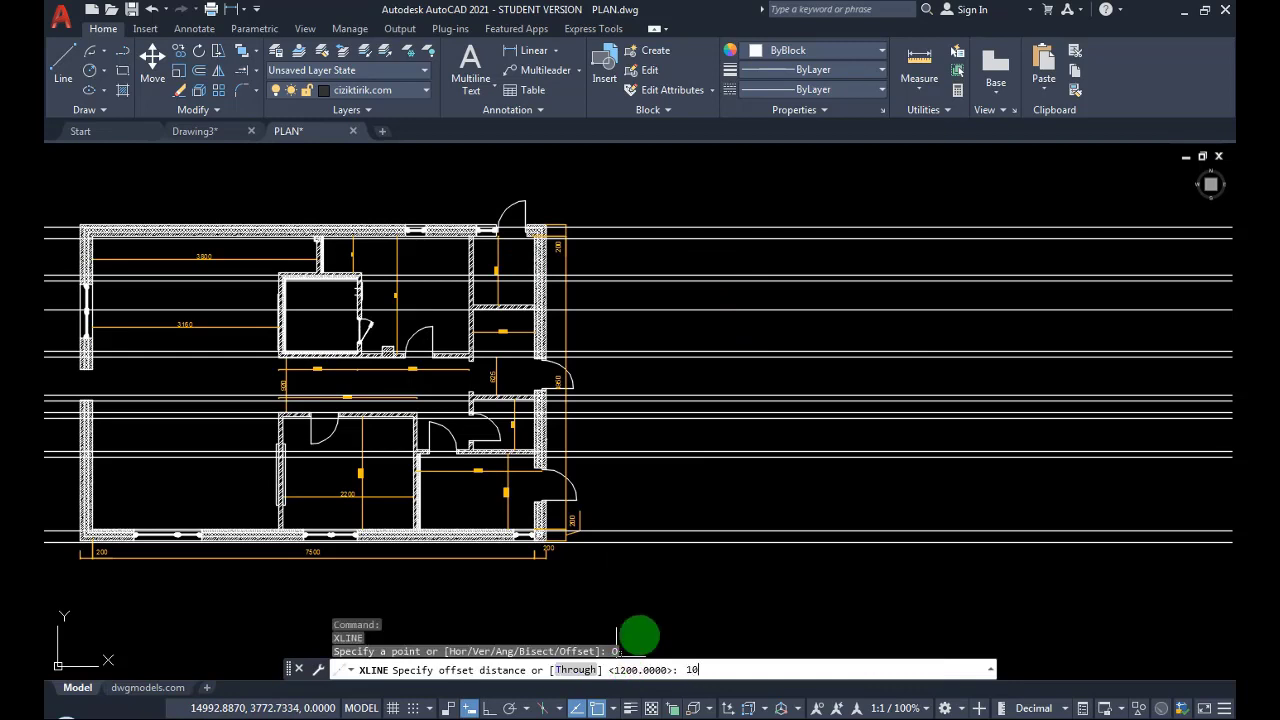
pyautogui.write('0')
pyautogui.press('Return')
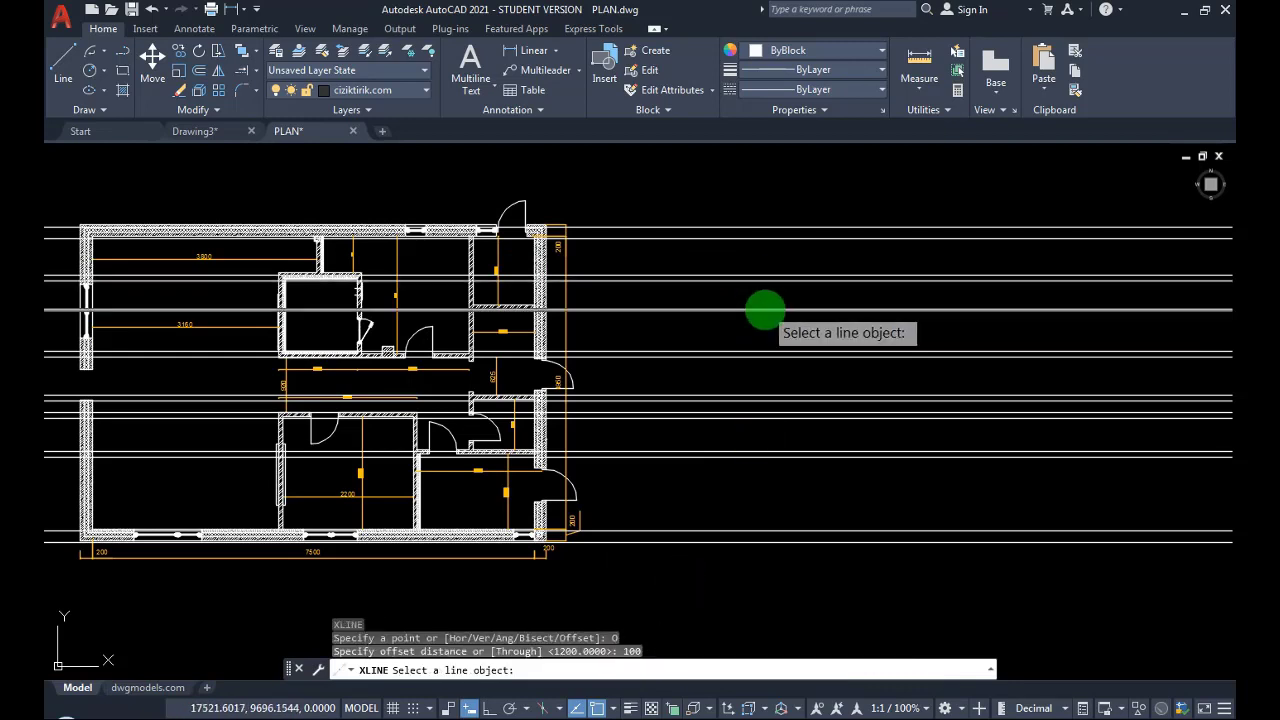
pyautogui.click(763, 308)
pyautogui.click(765, 294)
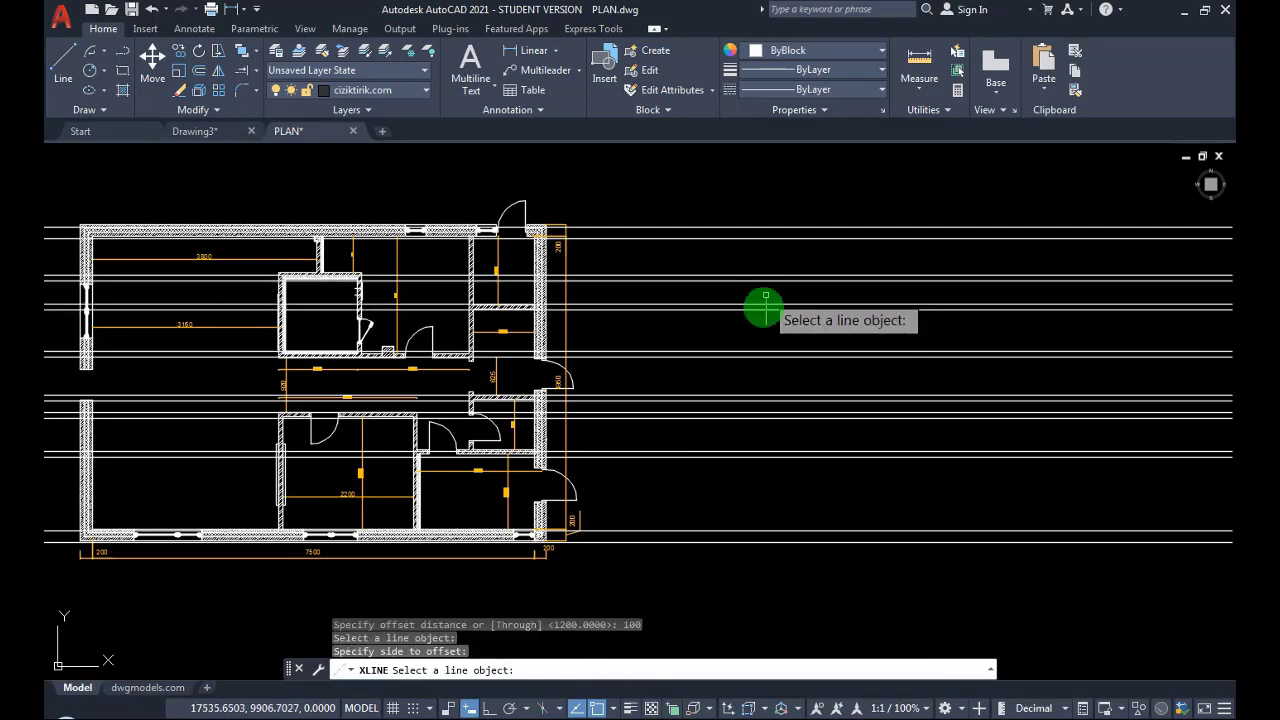
pyautogui.press('Return')
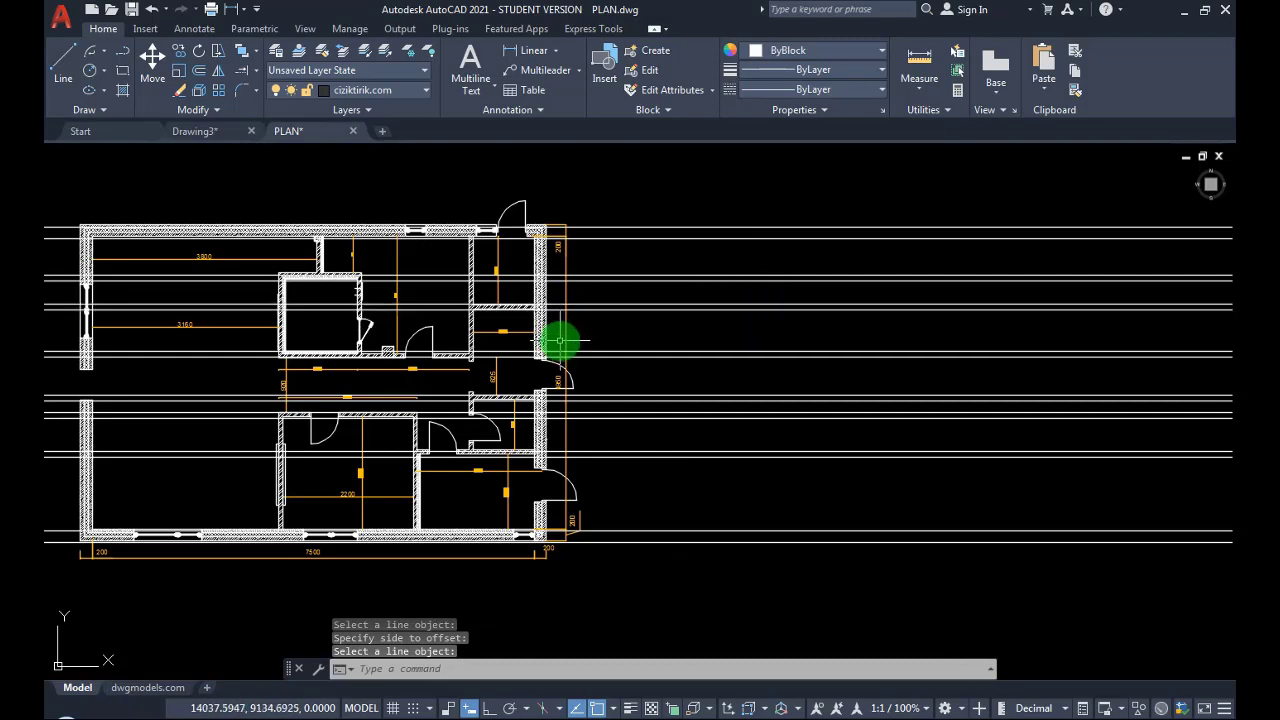
# Draw vertical construction lines with XLINE Ver, the second placed 200 units from the first
pyautogui.click(103, 110)
pyautogui.click(102, 130)
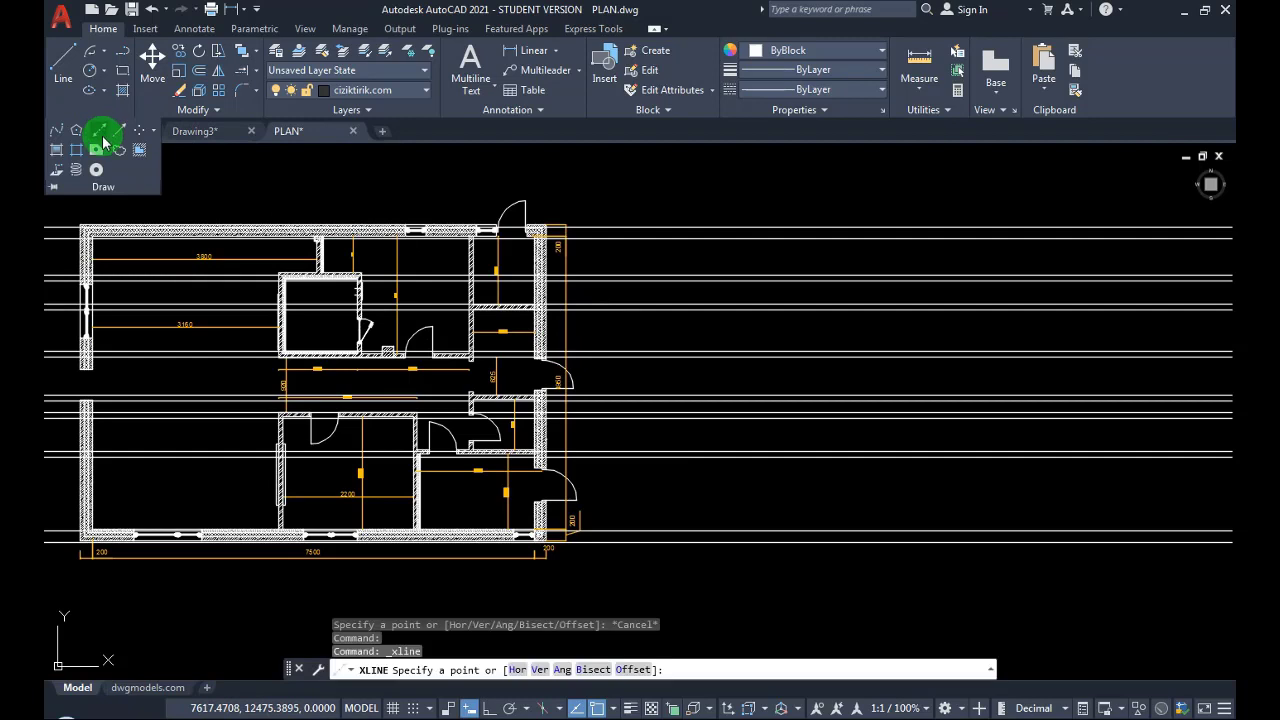
pyautogui.click(541, 670)
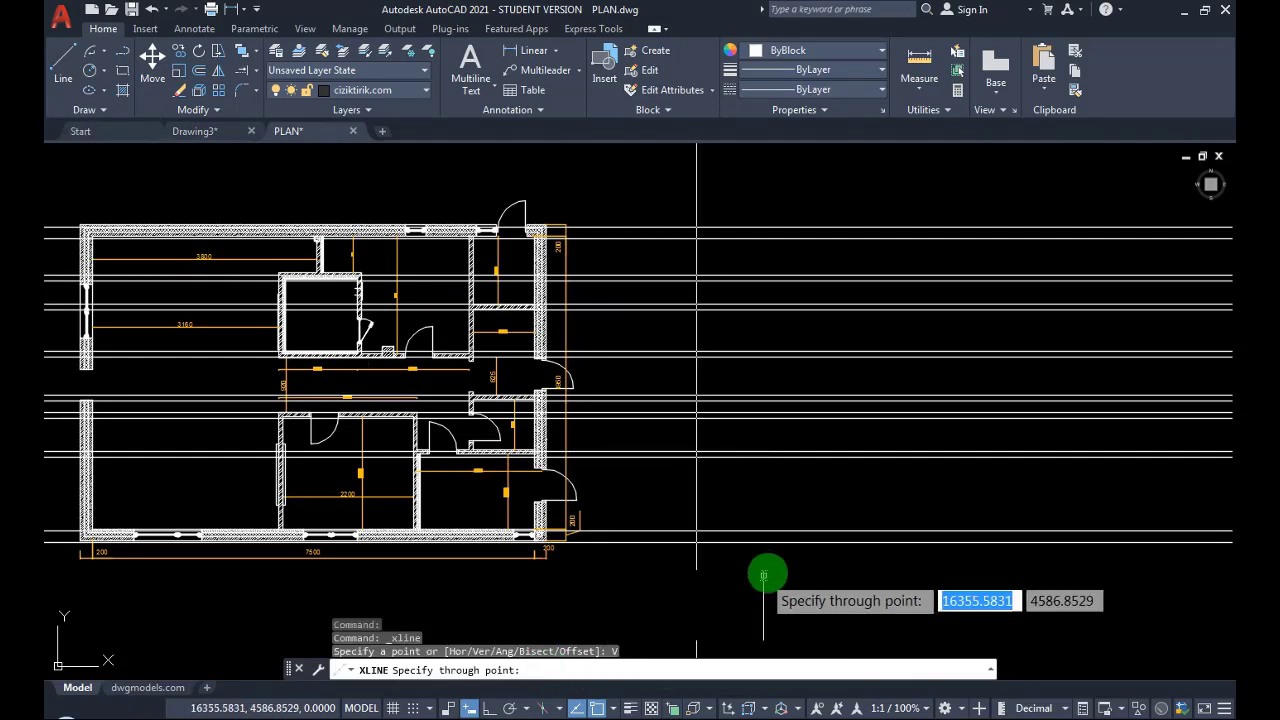
pyautogui.click(659, 557)
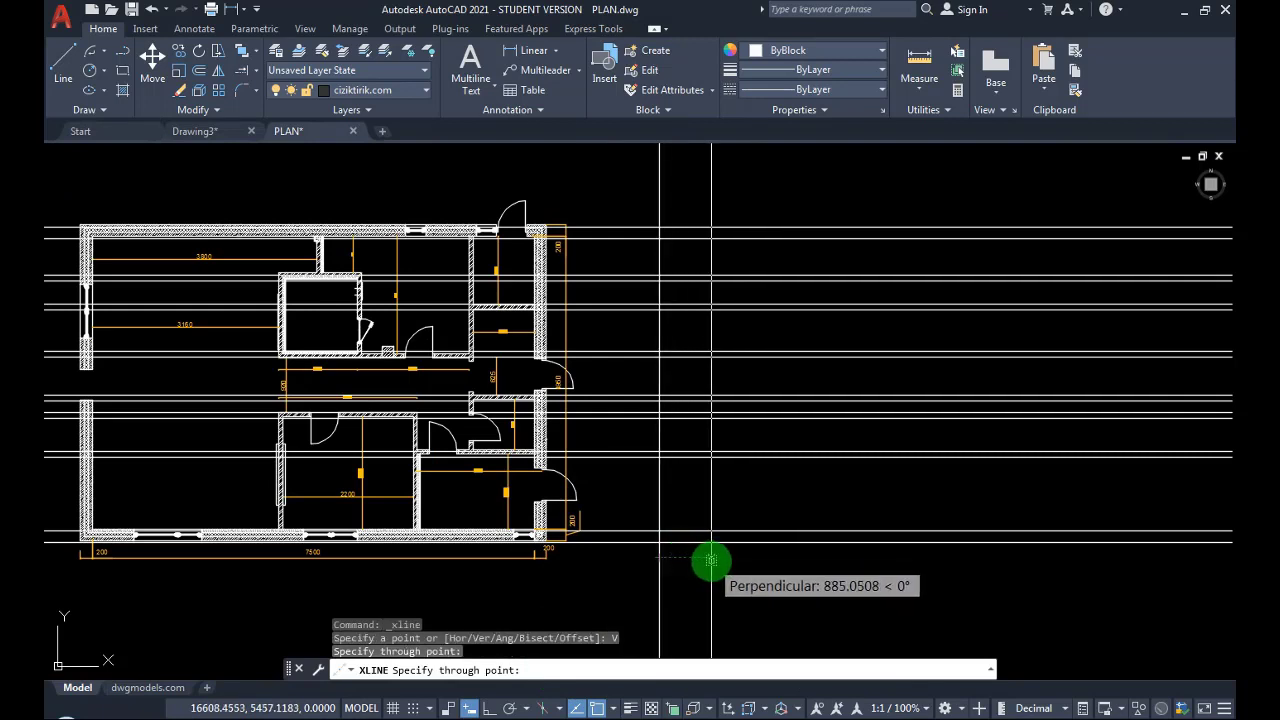
pyautogui.write('200')
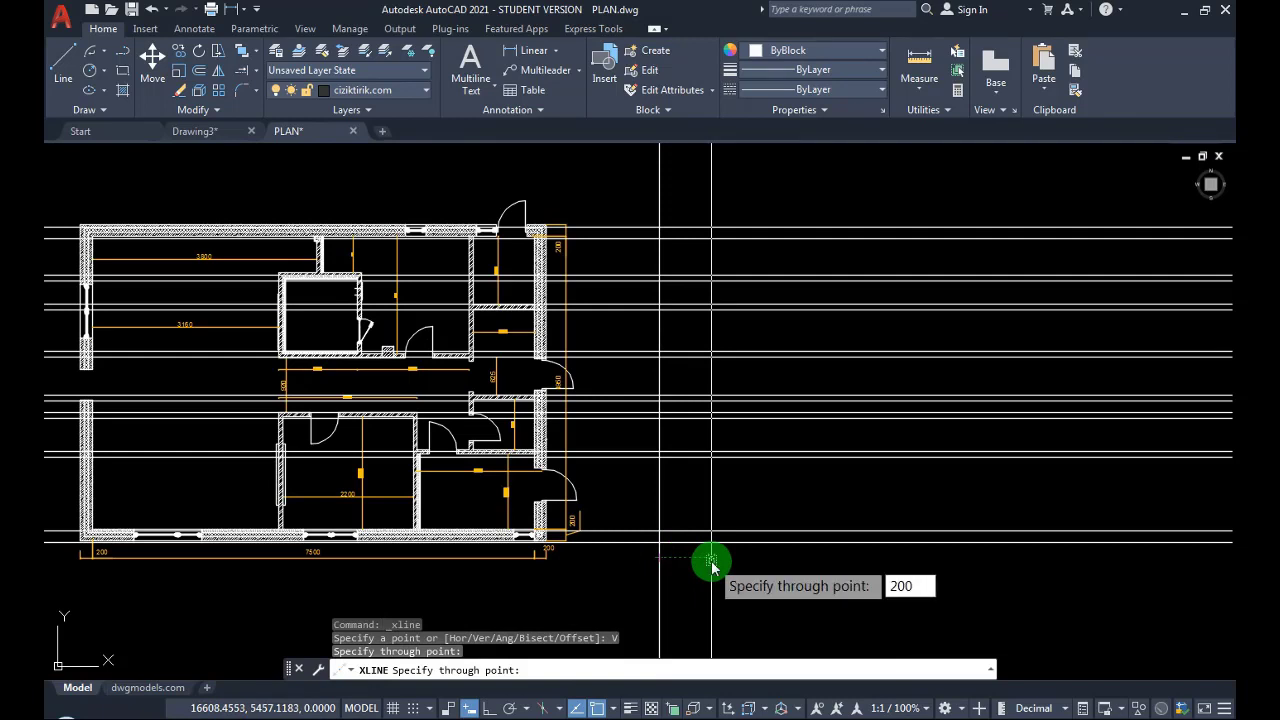
pyautogui.press('Return')
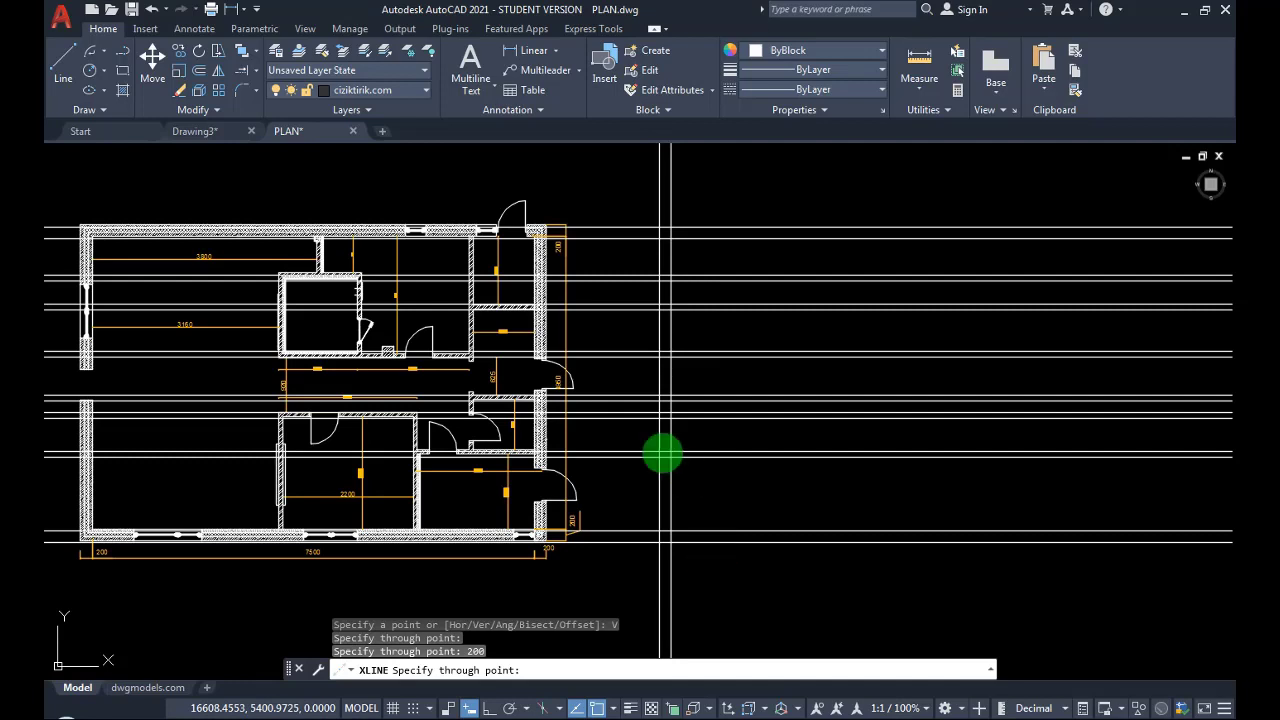
pyautogui.press('Escape')
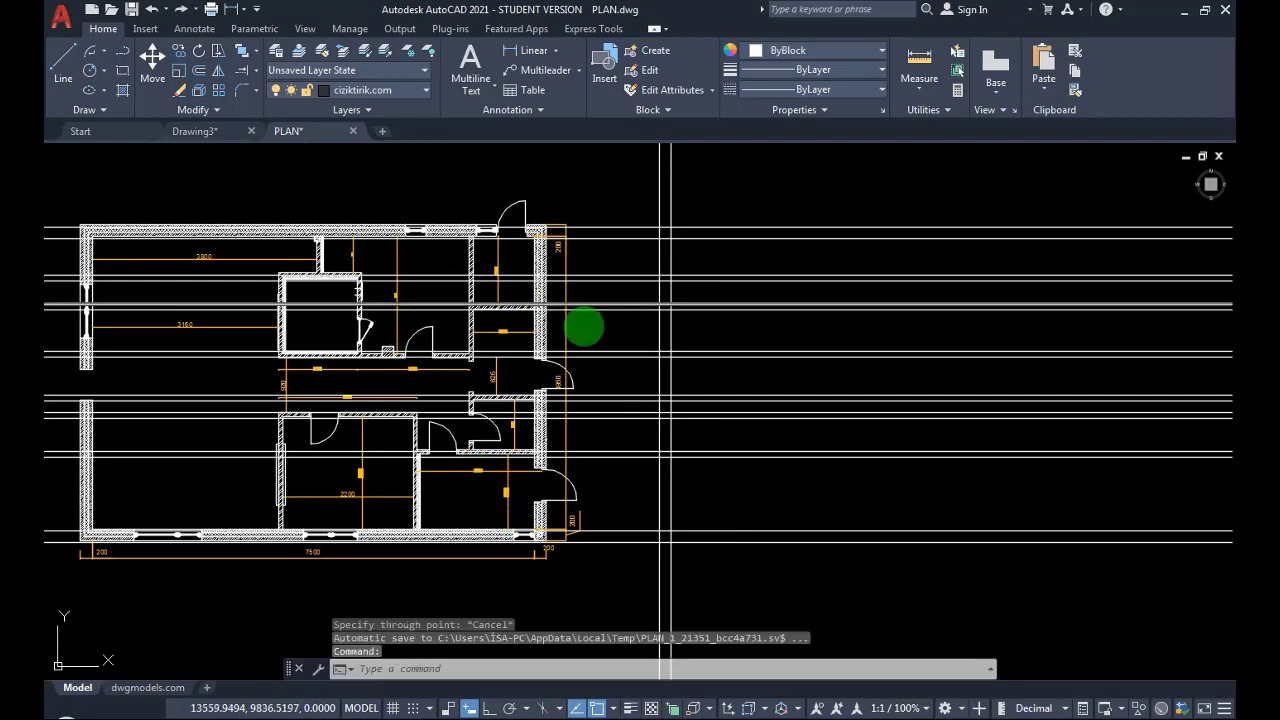
pyautogui.press('Return')
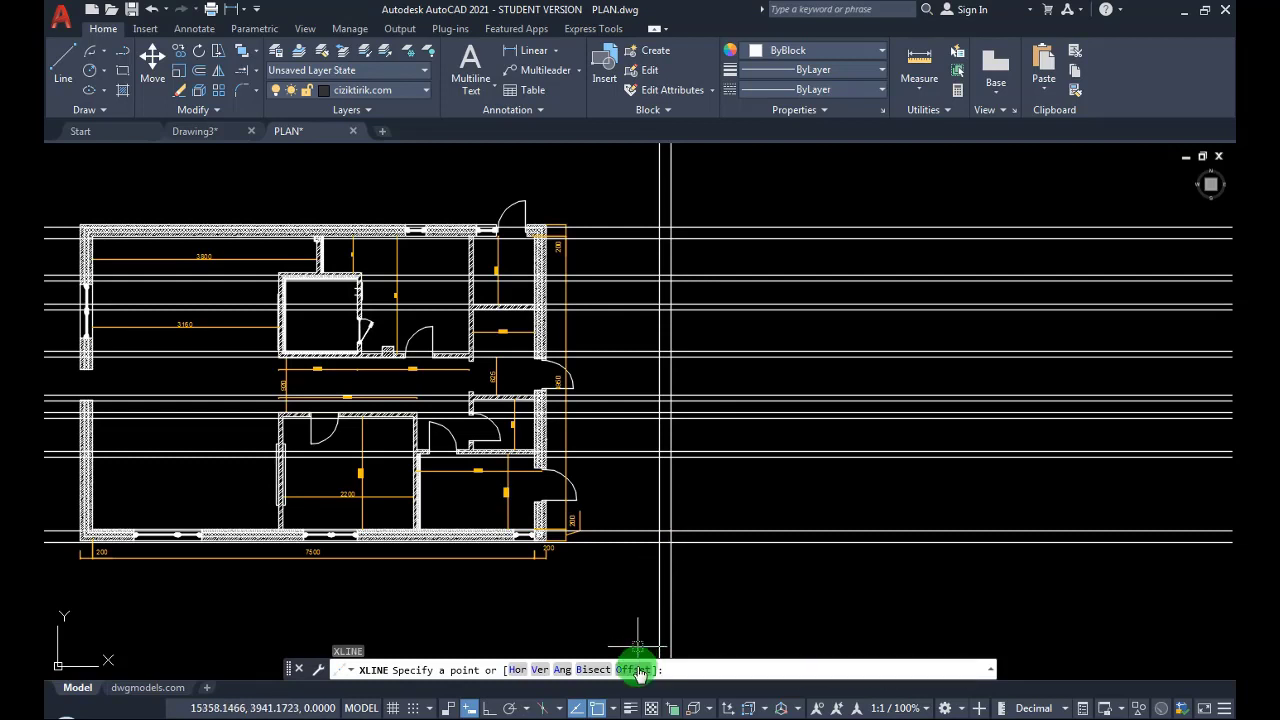
# Offset the vertical construction line 7500 to the right, then 200 further right
pyautogui.click(636, 669)
pyautogui.write('7500')
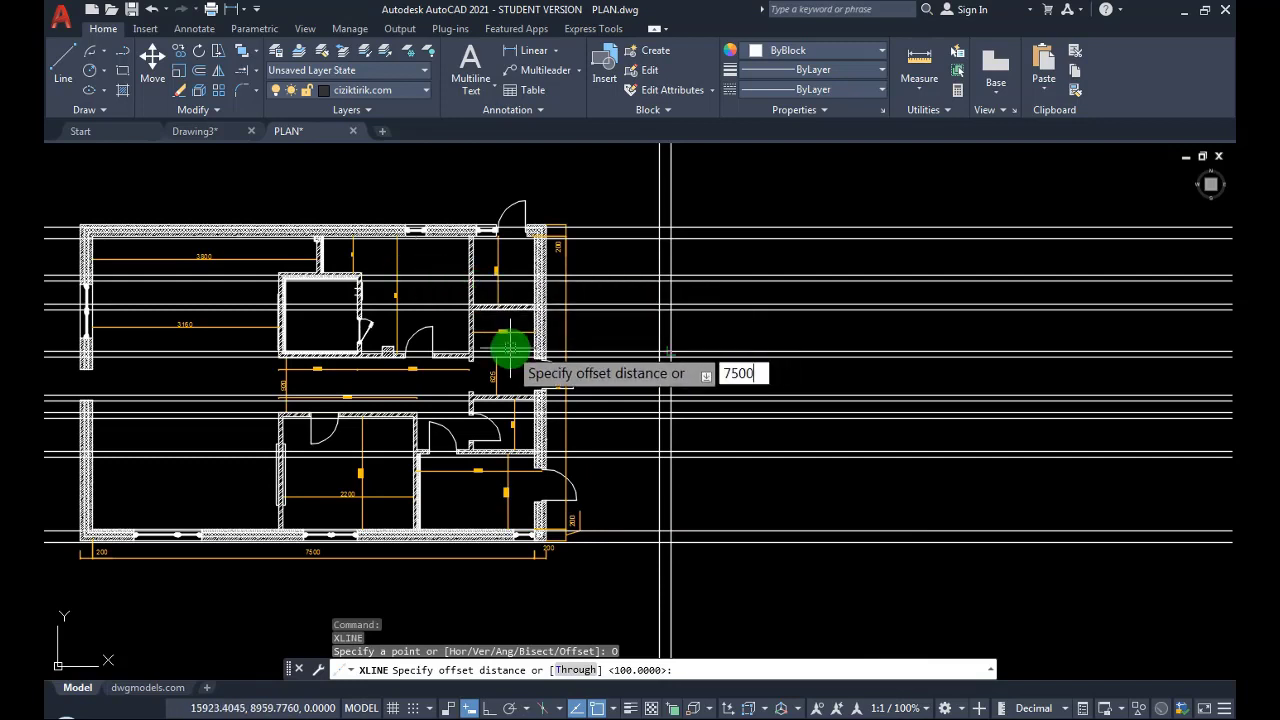
pyautogui.press('Return')
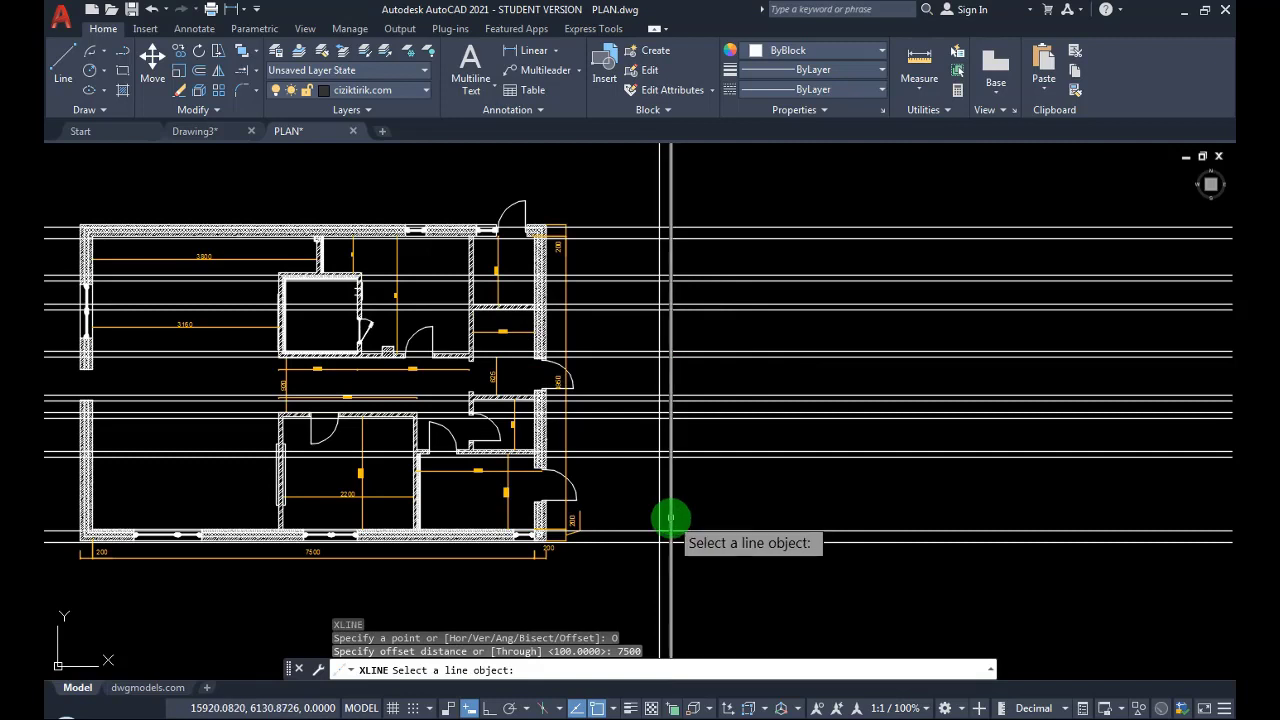
pyautogui.click(671, 517)
pyautogui.click(1016, 502)
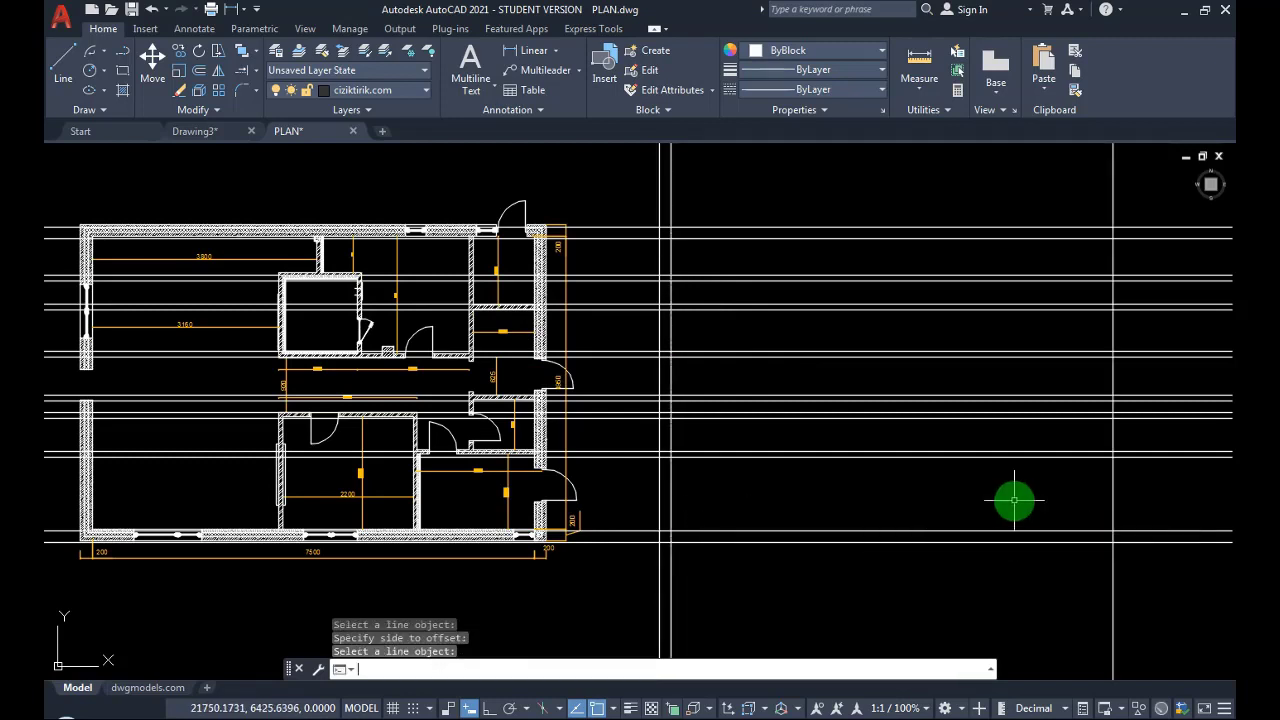
pyautogui.press('Return')
pyautogui.press('Return')
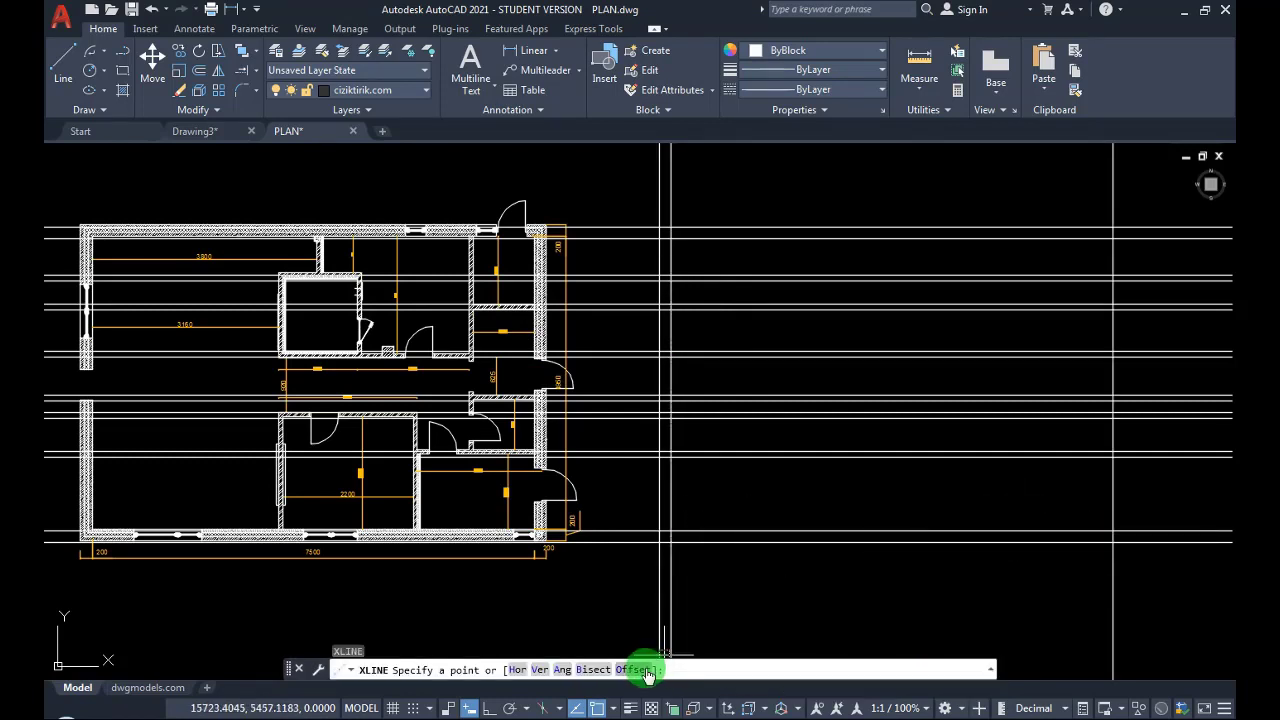
pyautogui.click(636, 669)
pyautogui.write('200')
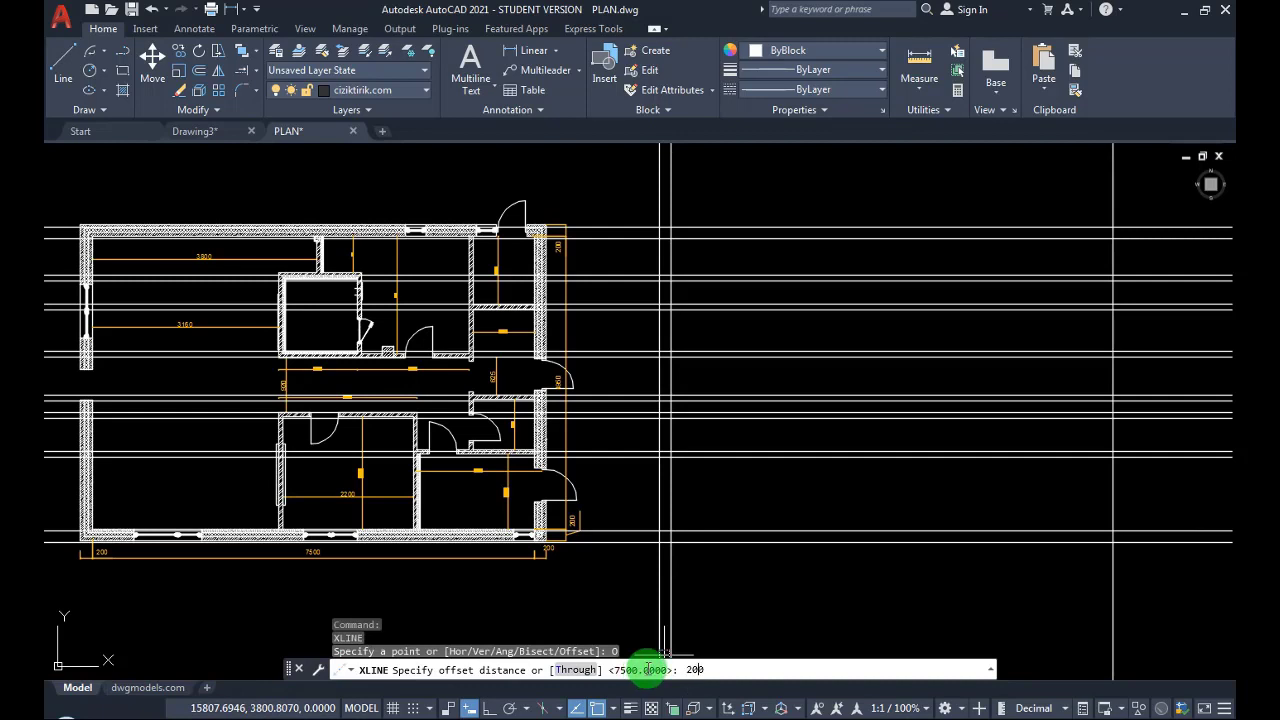
pyautogui.press('Return')
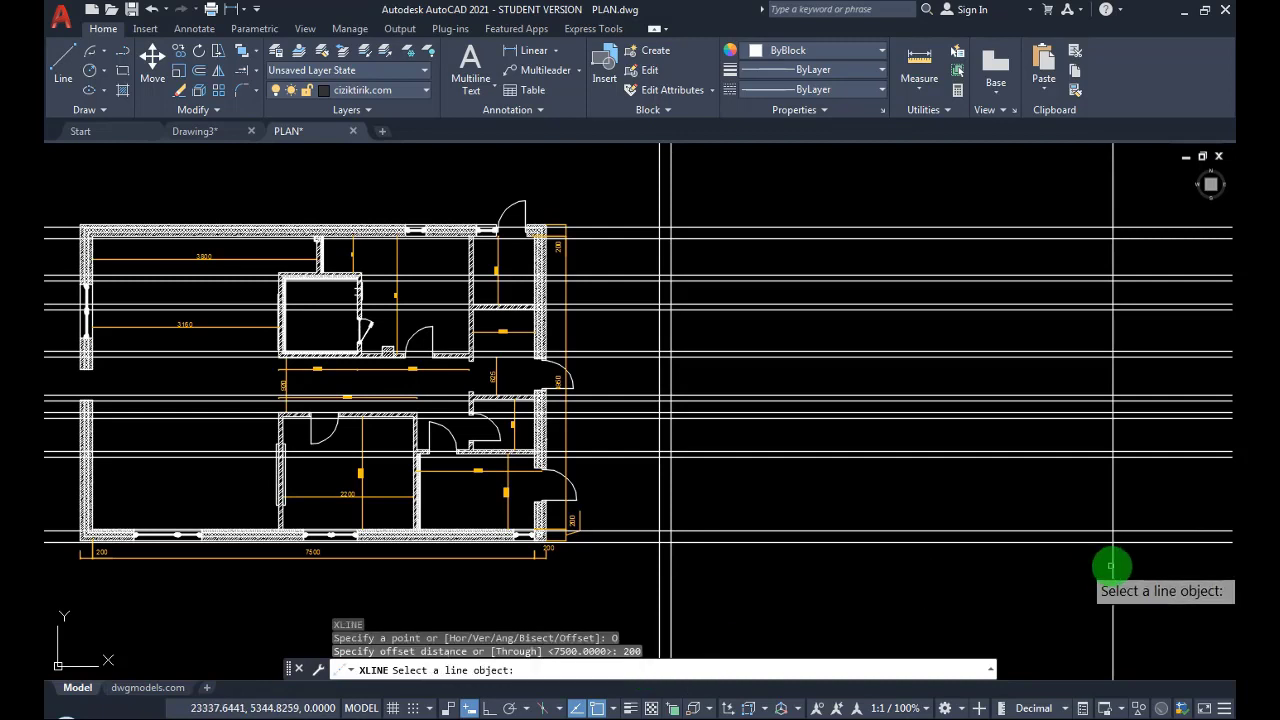
pyautogui.click(1112, 566)
pyautogui.click(1143, 565)
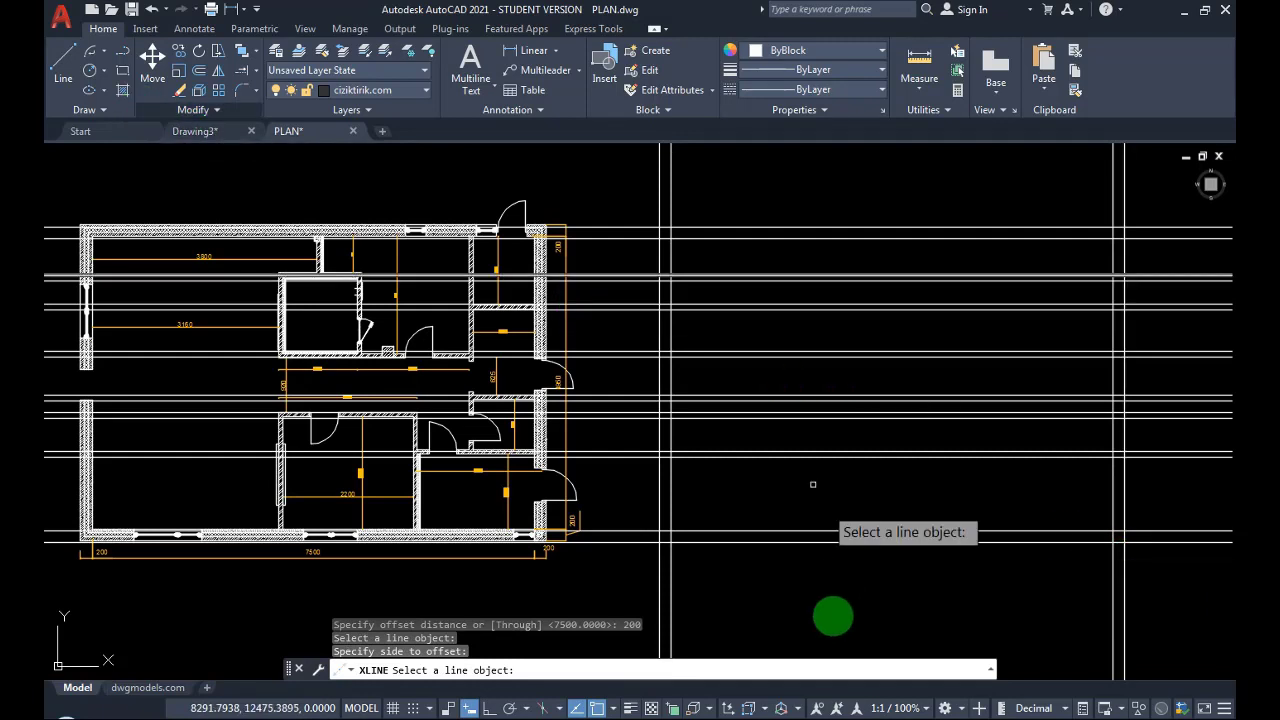
pyautogui.press('Return')
pyautogui.press('Return')
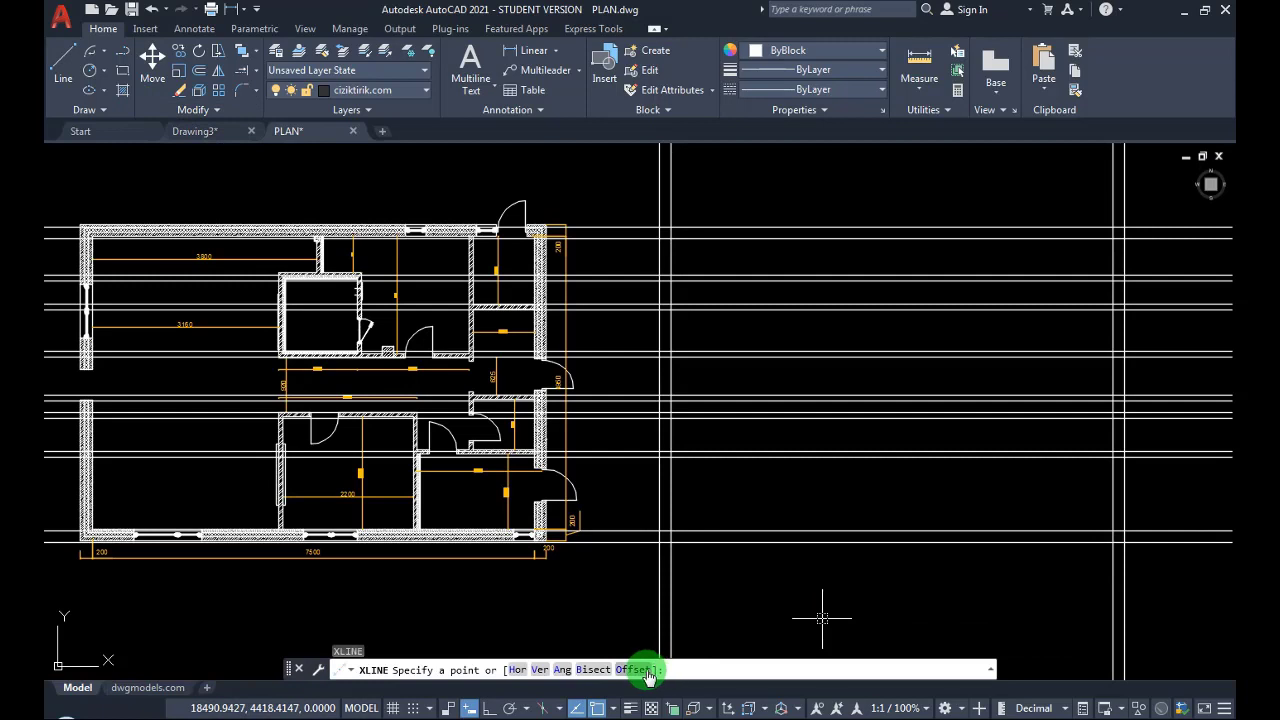
# Add a vertical line 1000 left of the rightmost one, and another 100 left of that
pyautogui.click(645, 670)
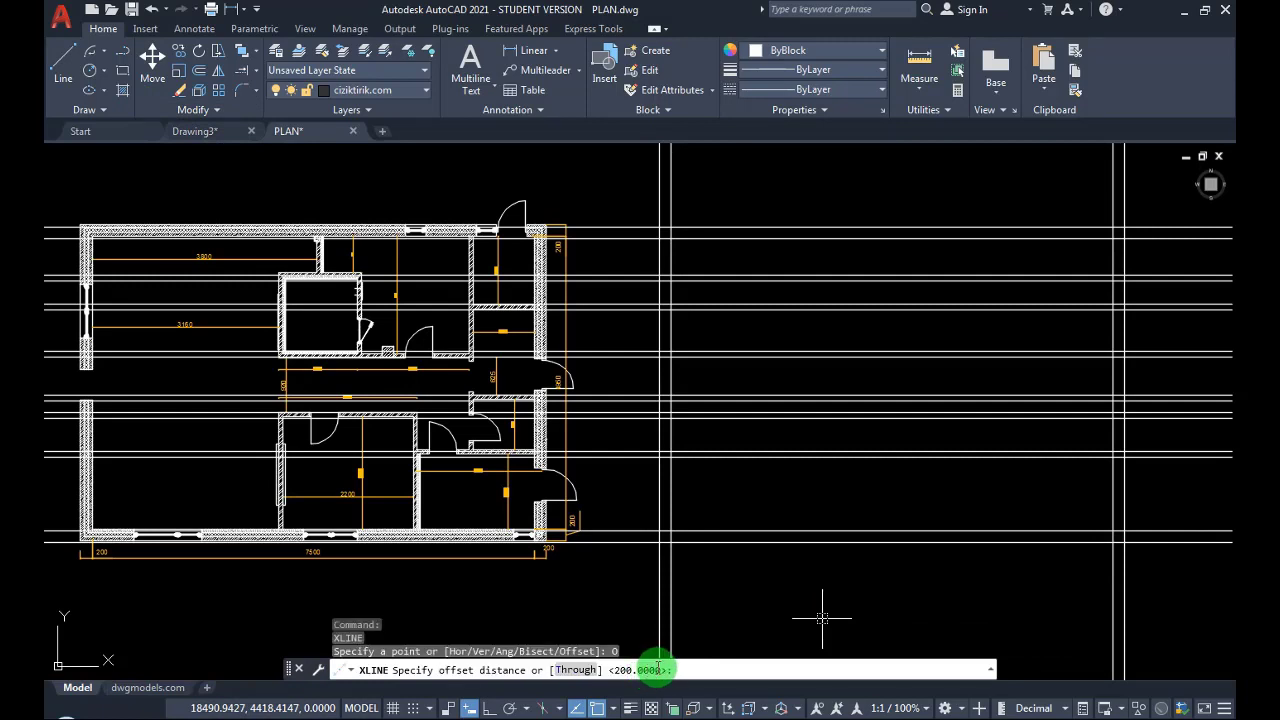
pyautogui.write('100')
pyautogui.press('Return')
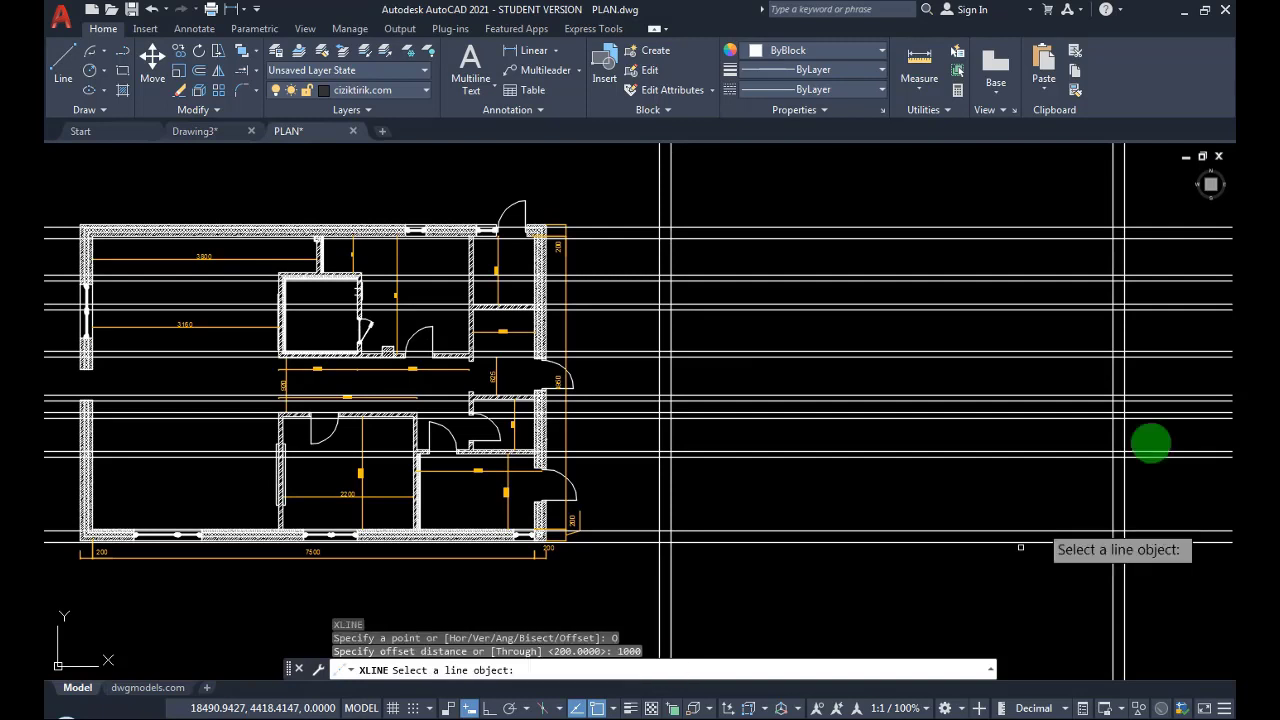
pyautogui.click(1112, 435)
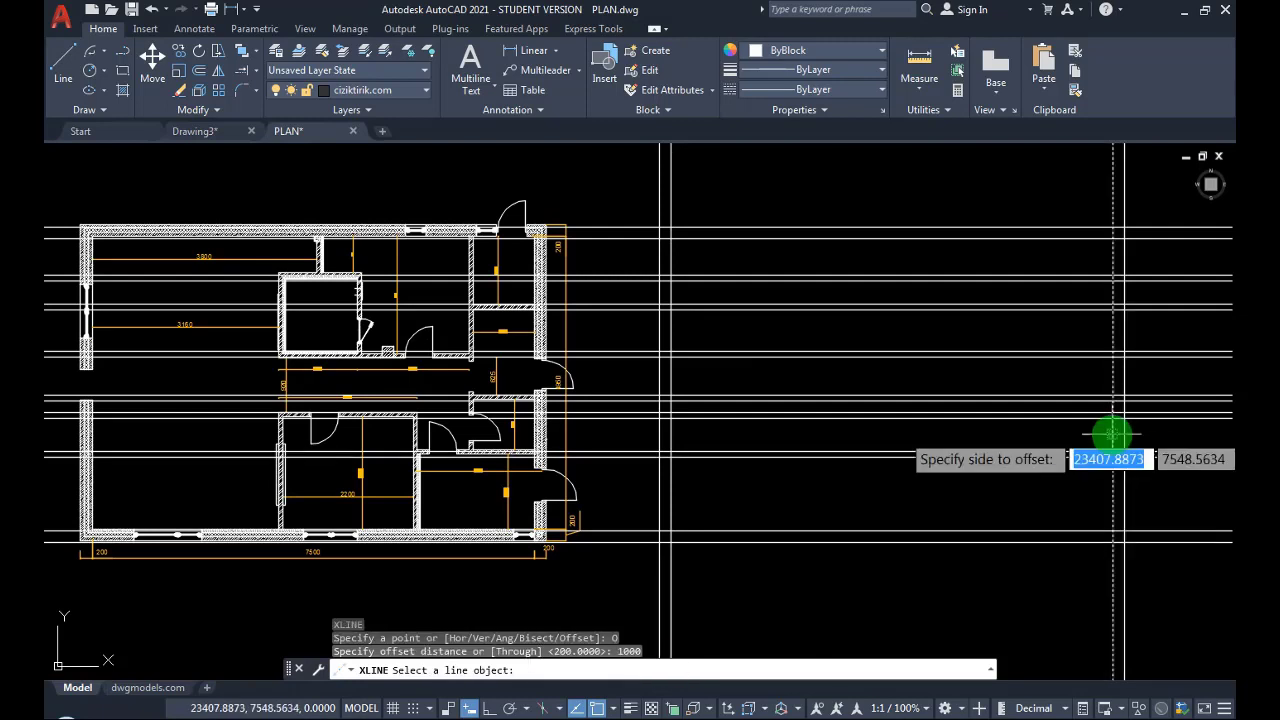
pyautogui.click(1010, 432)
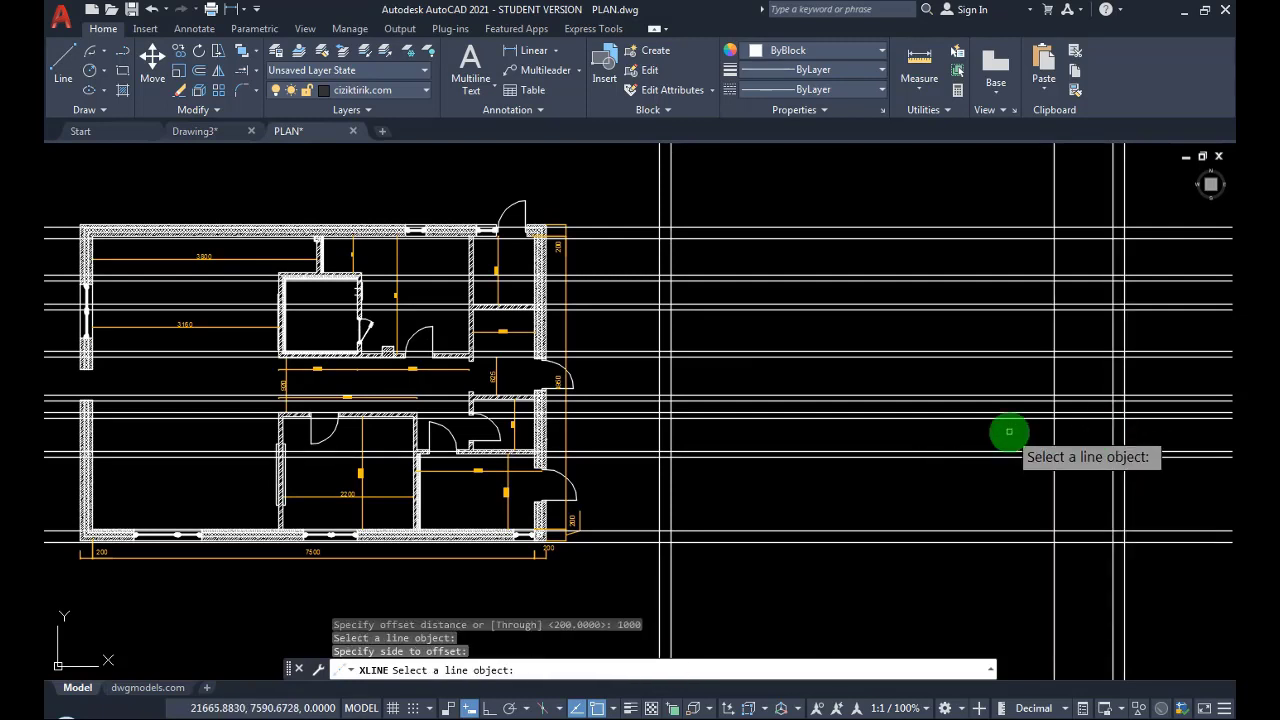
pyautogui.press('Return')
pyautogui.press('Return')
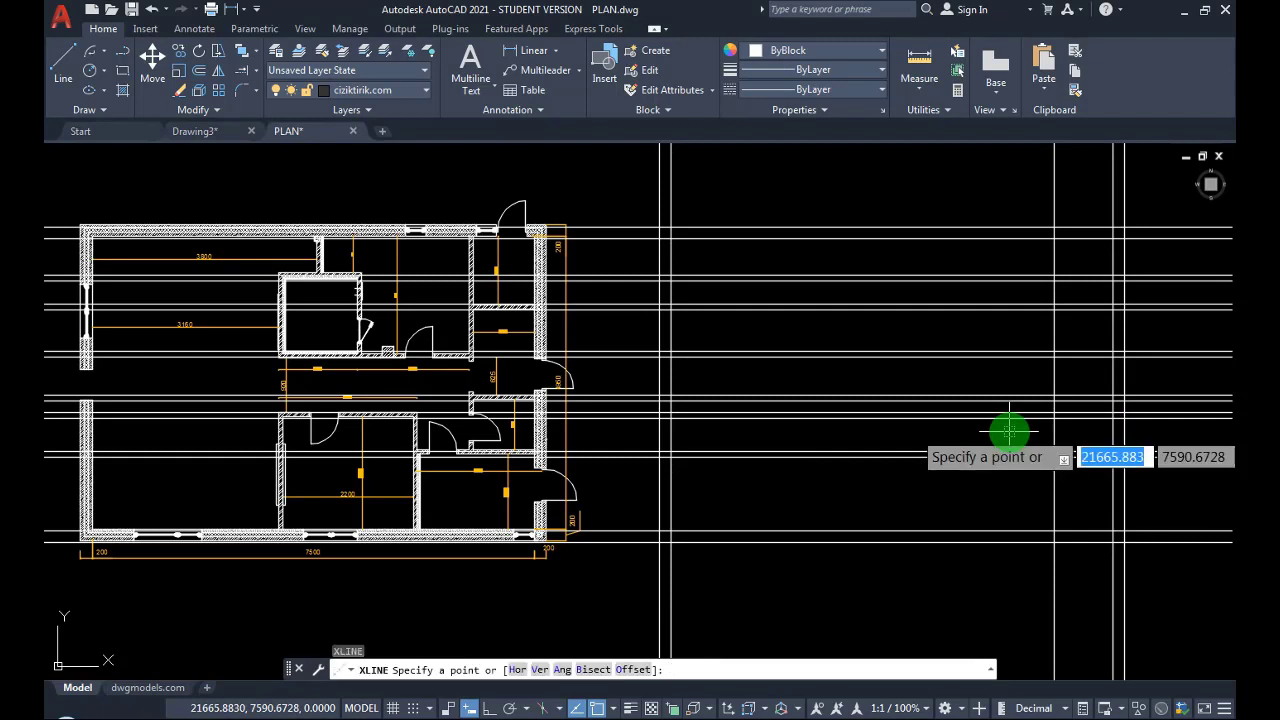
pyautogui.write('1o')
pyautogui.press('Return')
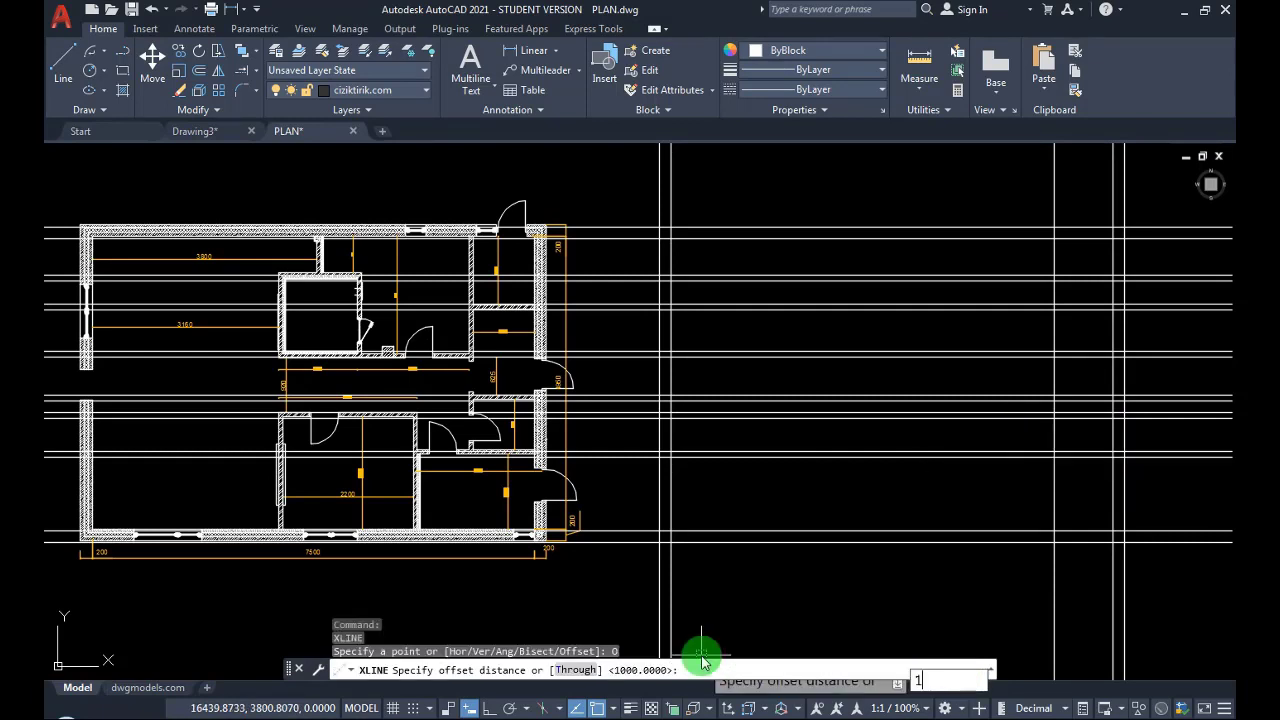
pyautogui.press('Return')
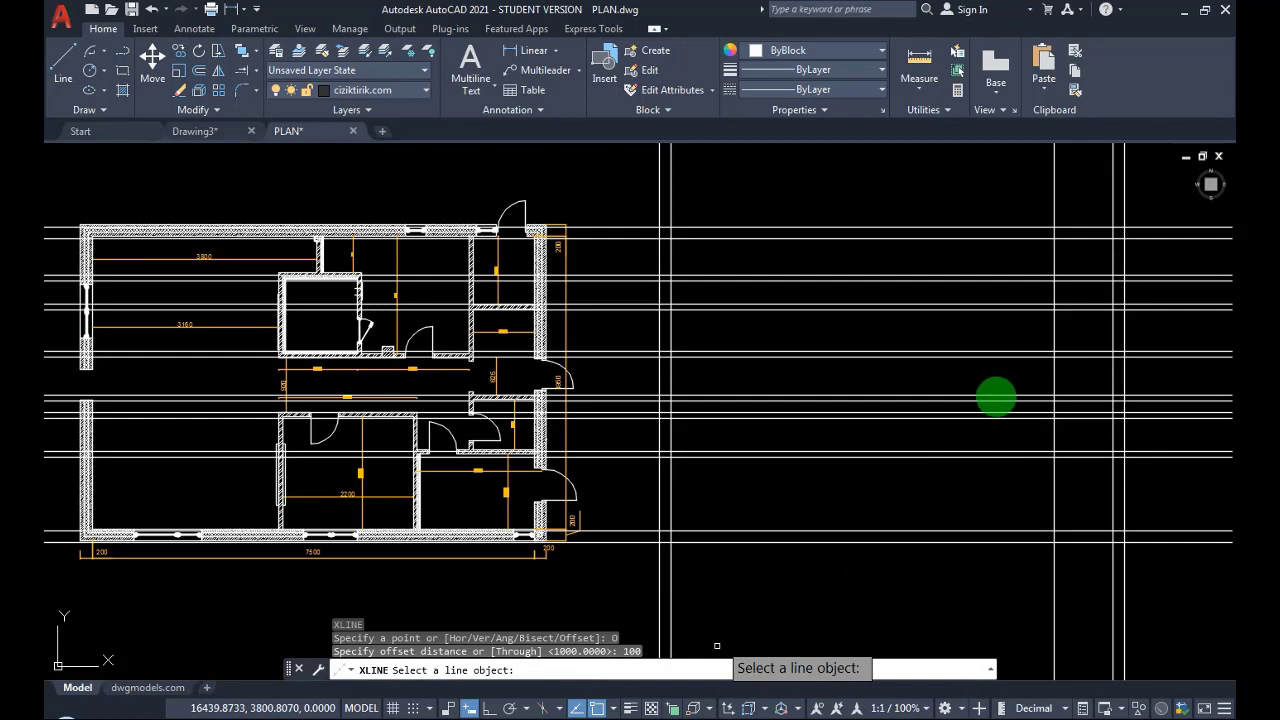
pyautogui.click(1053, 370)
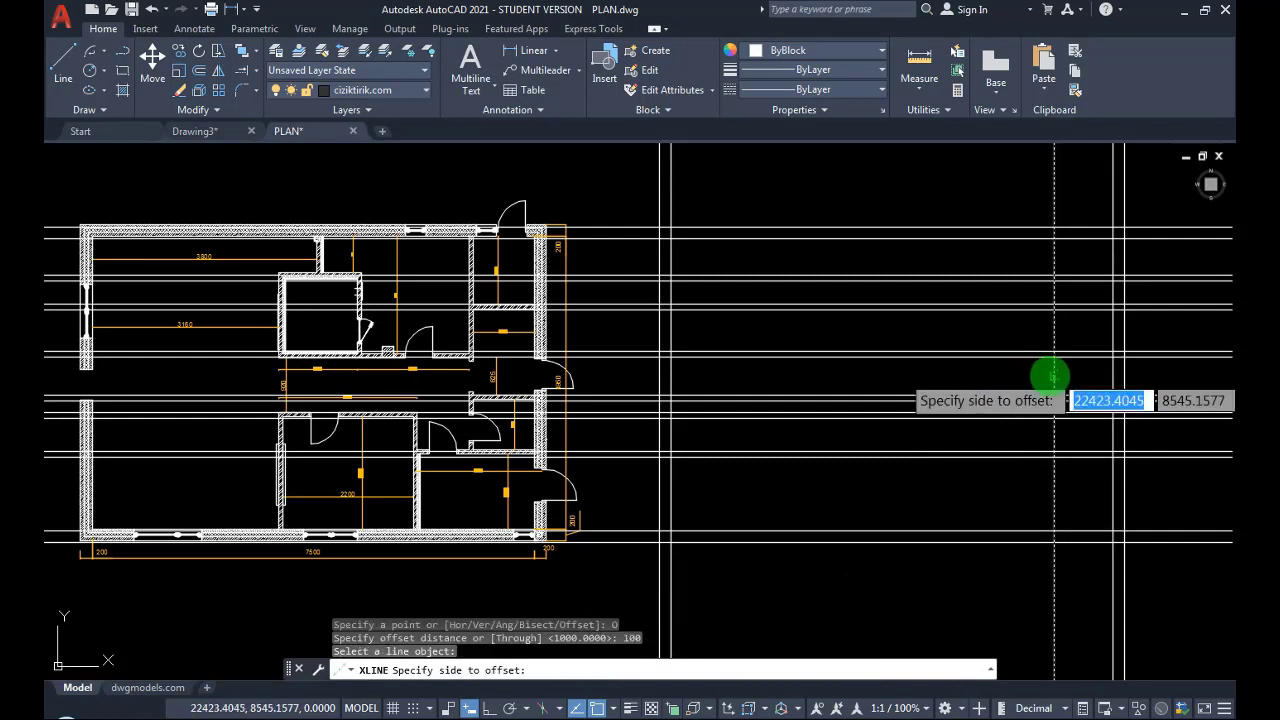
pyautogui.click(1030, 377)
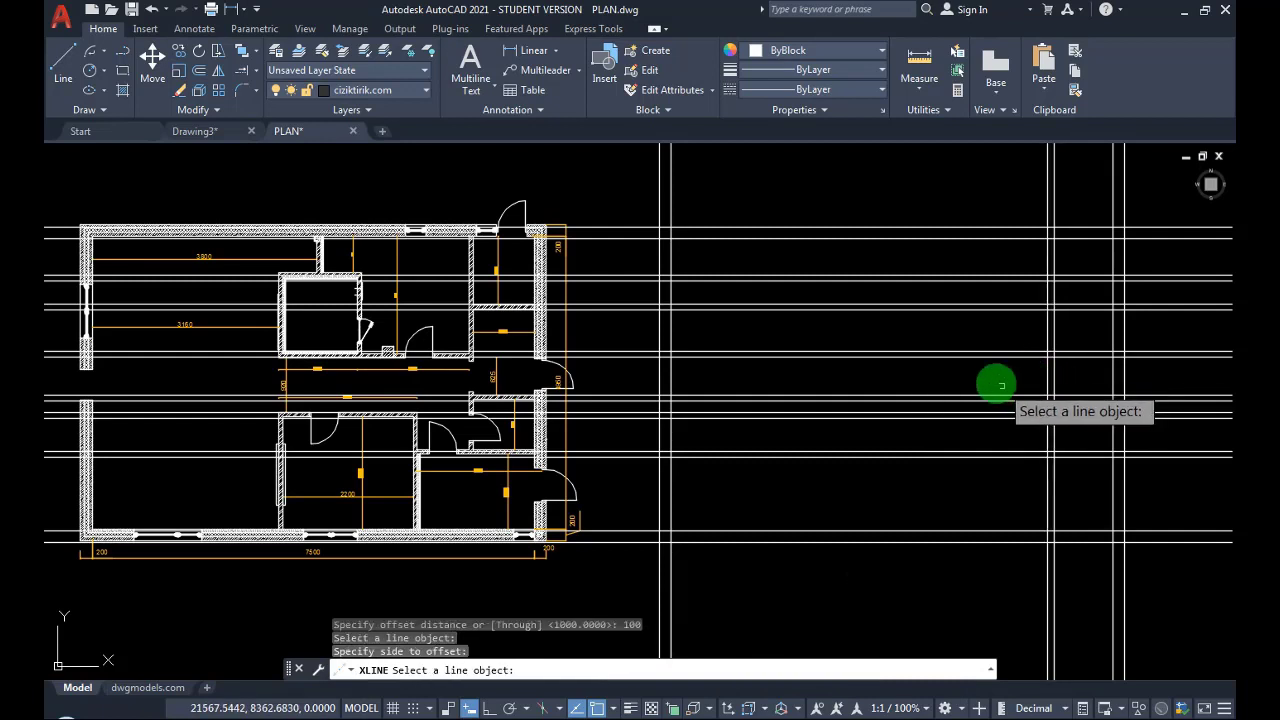
pyautogui.press('Return')
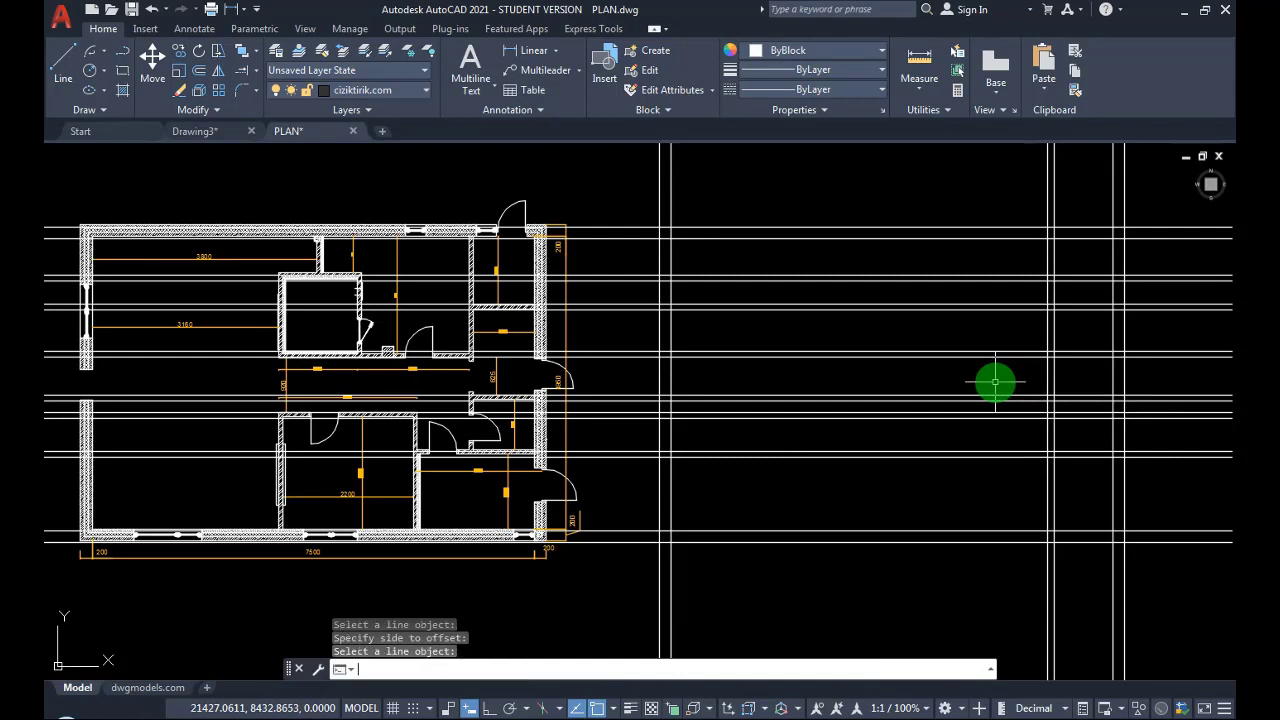
pyautogui.press('Return')
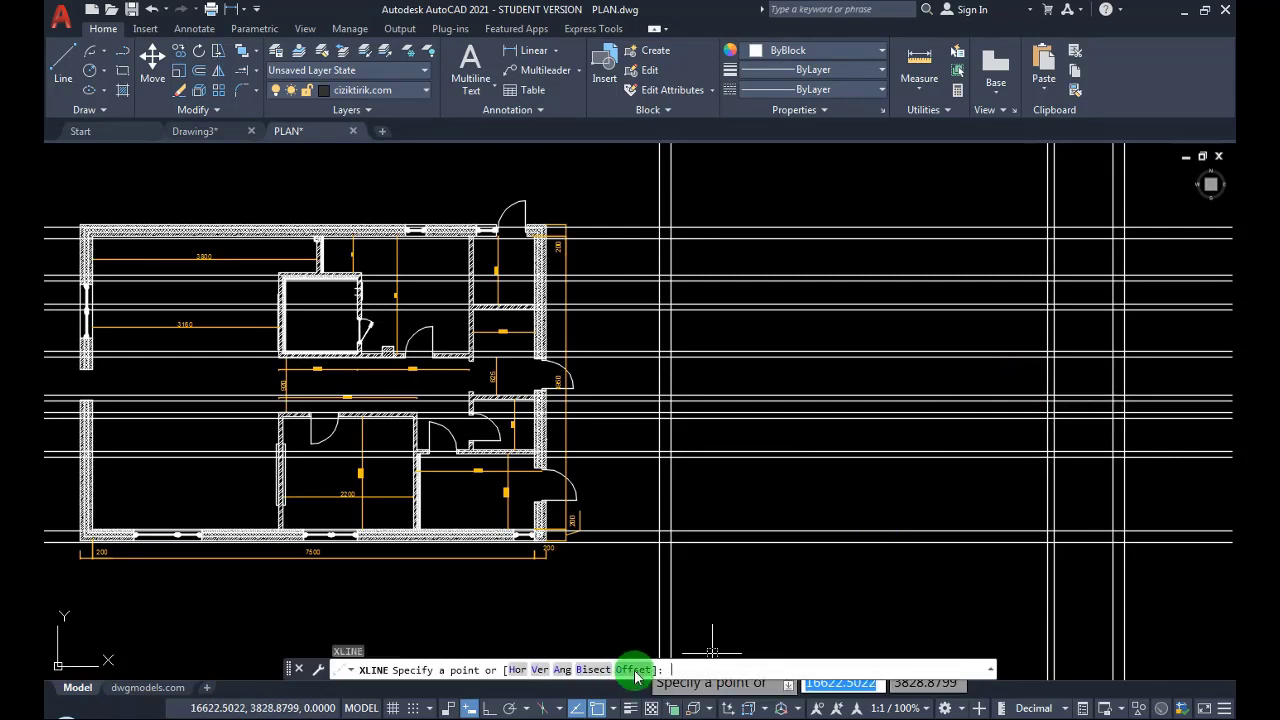
# Start another XLINE offset with a 2150 distance
pyautogui.click(633, 670)
pyautogui.write('215')
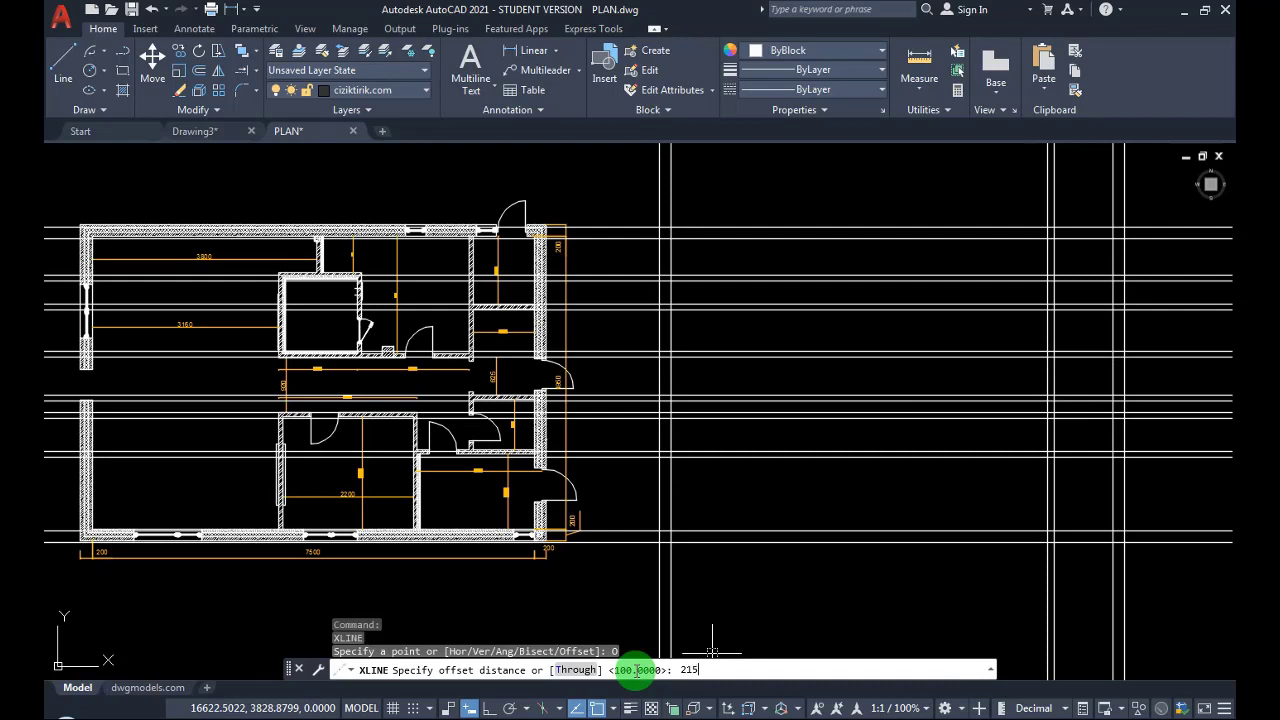
pyautogui.write('0')
pyautogui.press('Return')
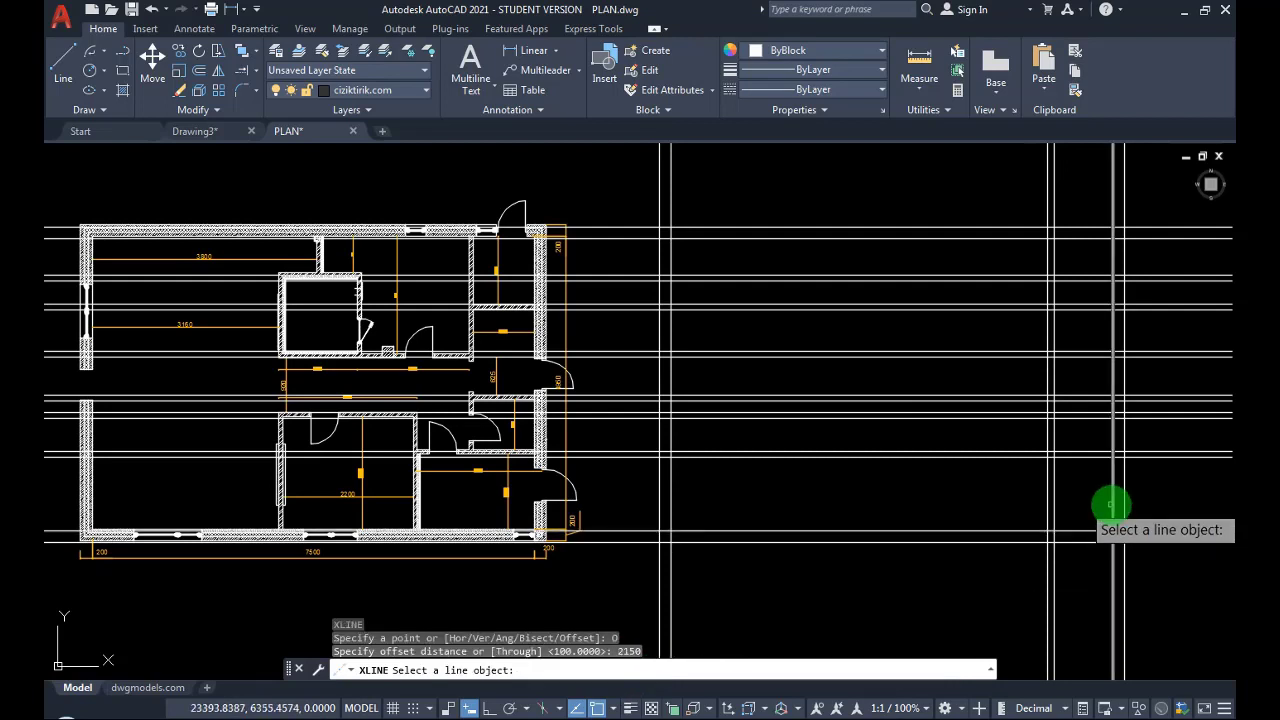
# Place the 2150 copy left of the rightmost vertical line, plus a line 100 beside it
pyautogui.click(1113, 505)
pyautogui.click(986, 503)
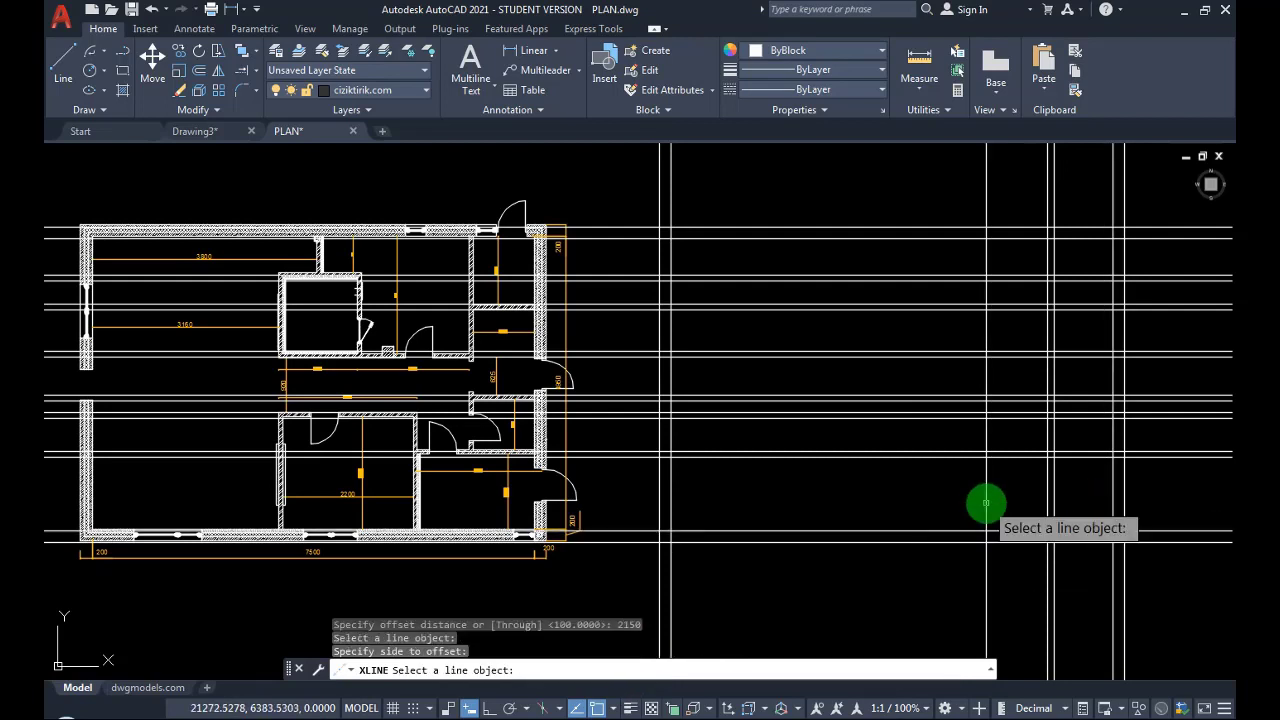
pyautogui.press('Return')
pyautogui.press('Return')
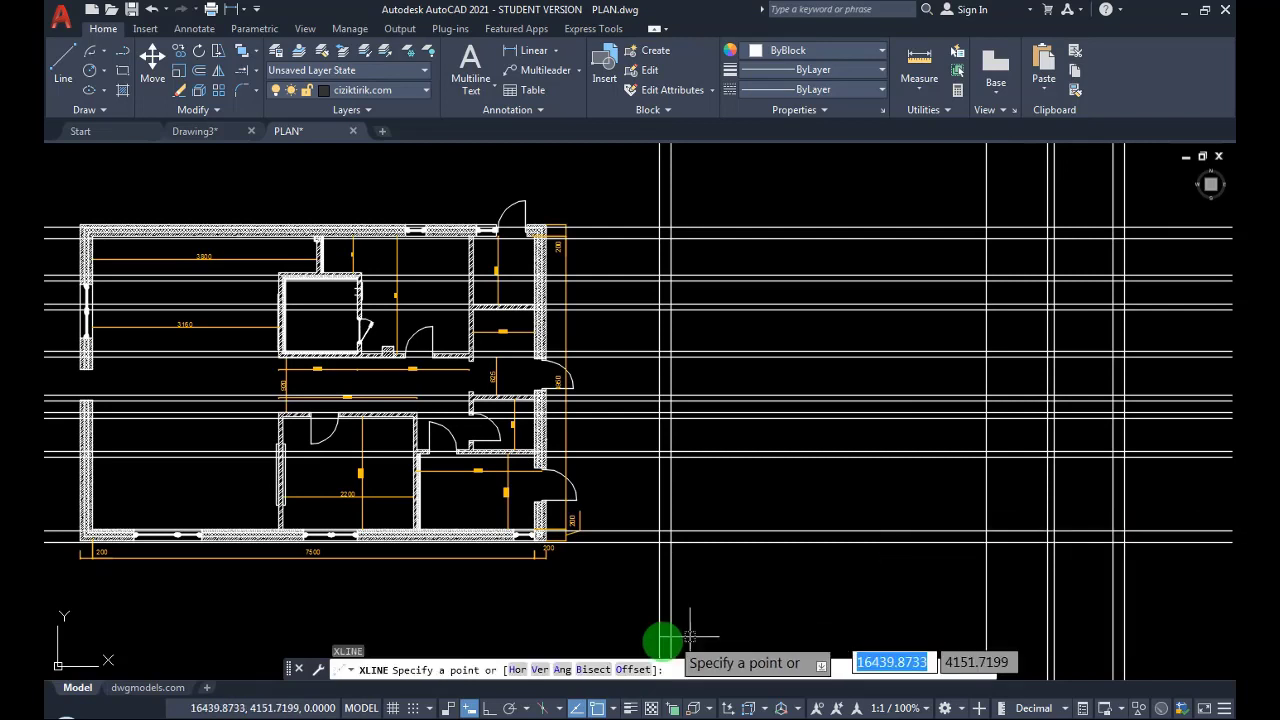
pyautogui.click(632, 669)
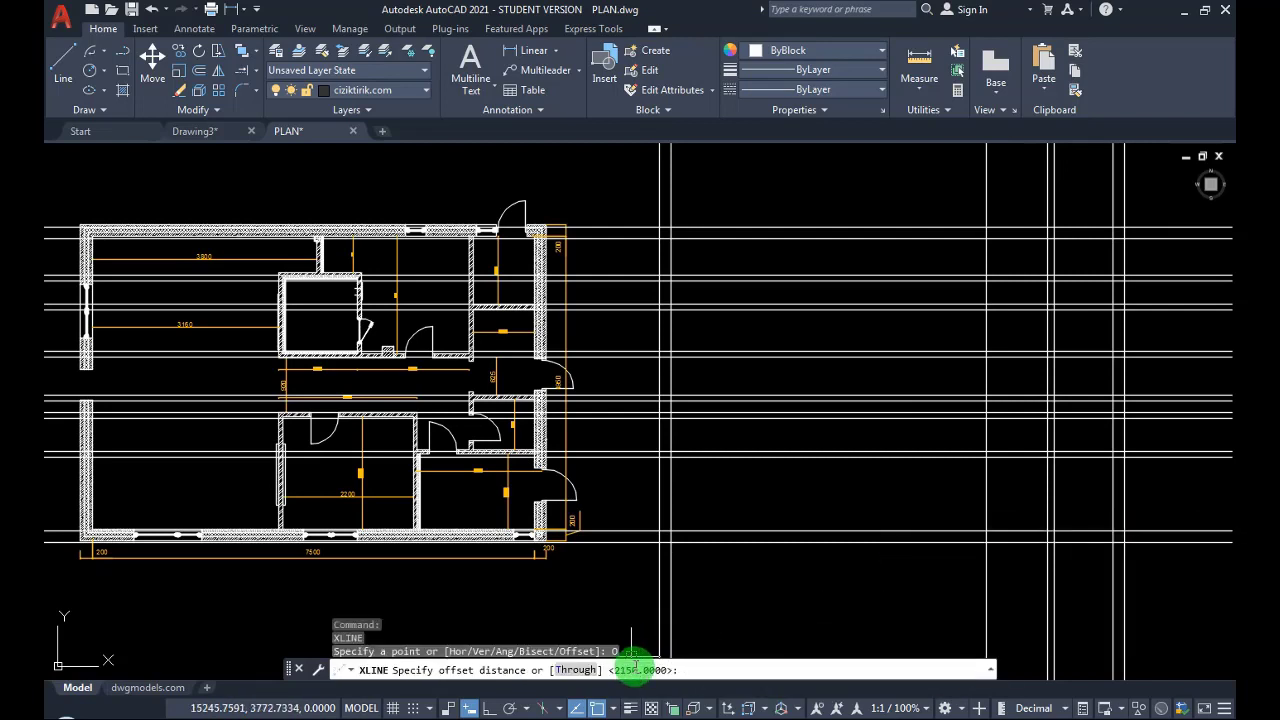
pyautogui.press('Return')
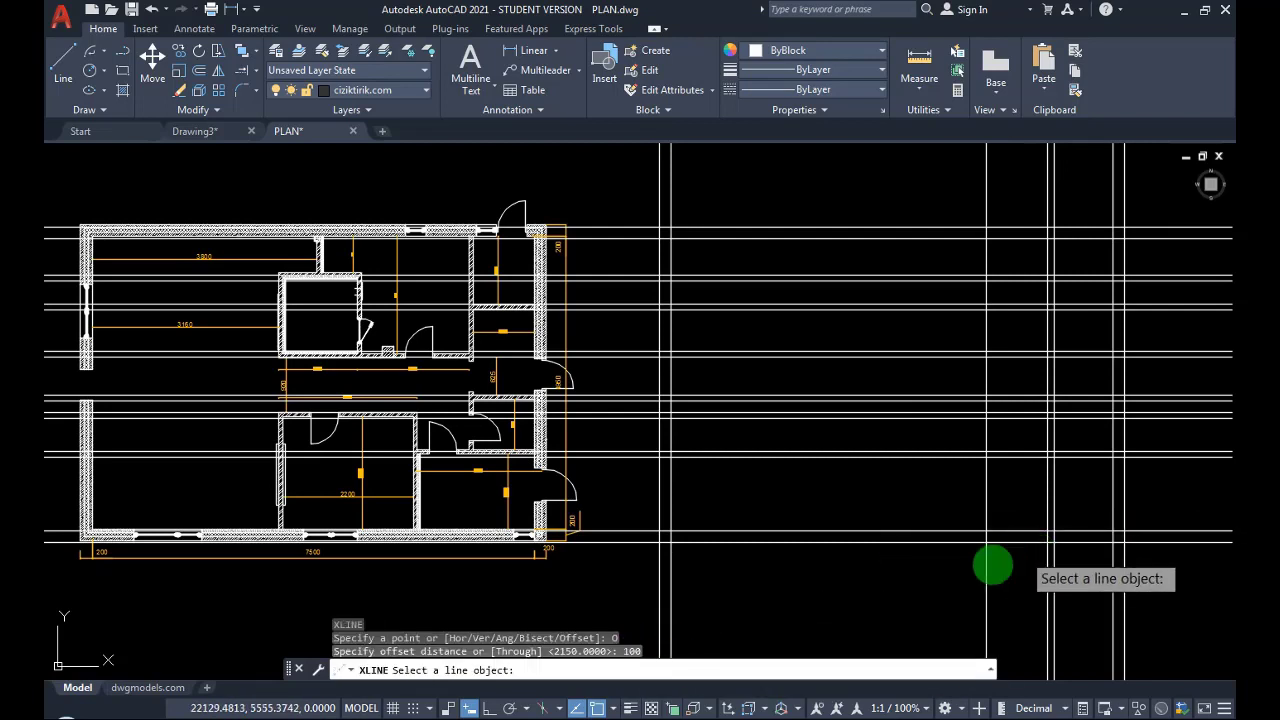
pyautogui.click(987, 568)
pyautogui.click(955, 574)
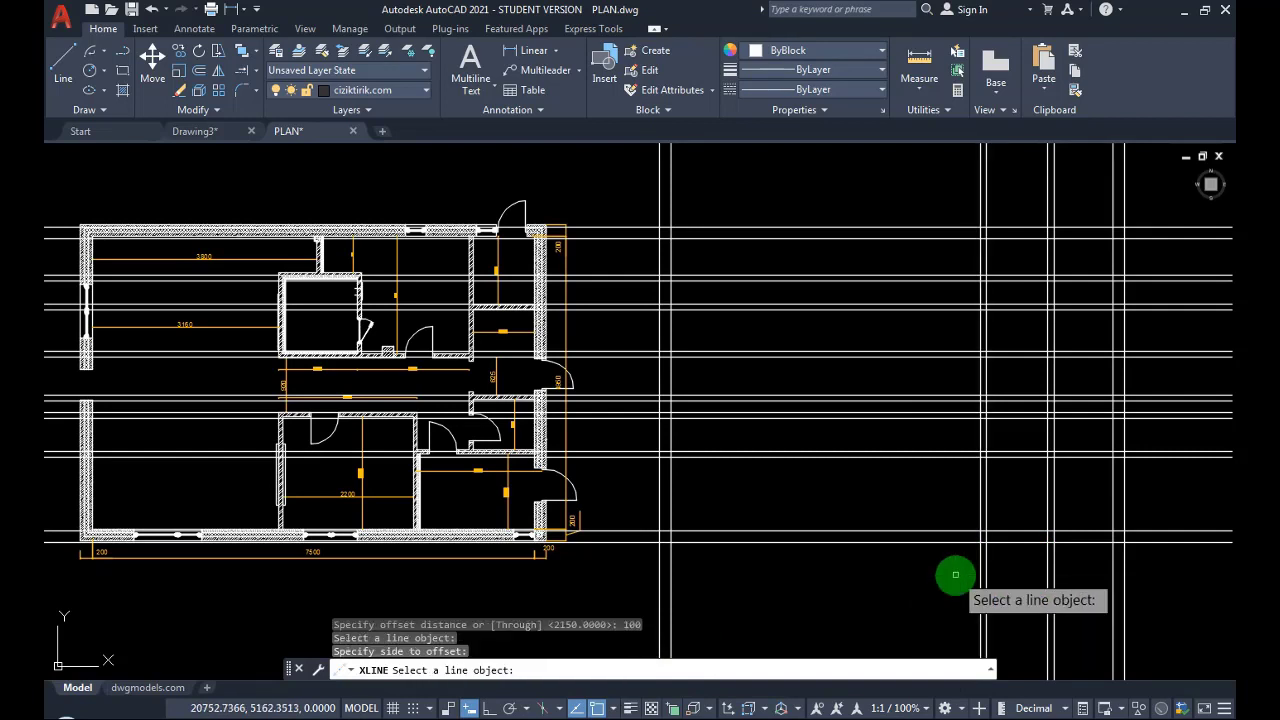
pyautogui.press('Return')
pyautogui.press('Return')
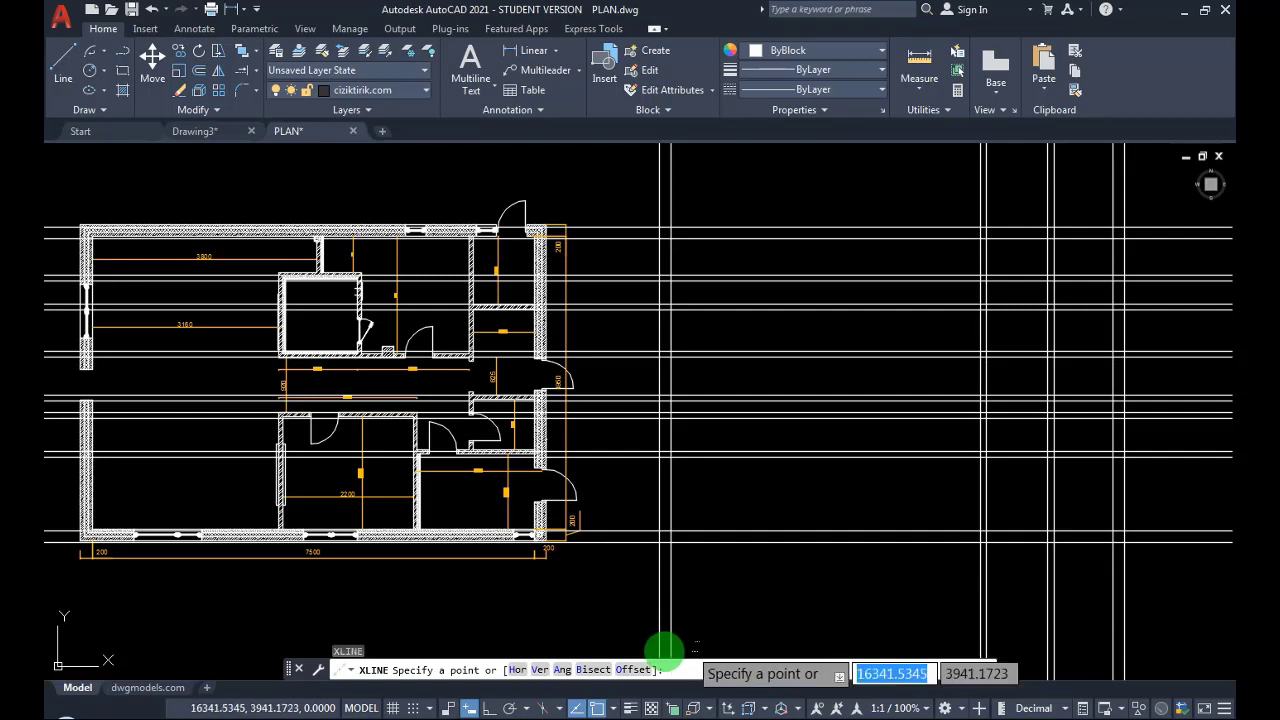
# Offset the left vertical construction line 3160 to the right, then another 100 beyond it
pyautogui.click(630, 670)
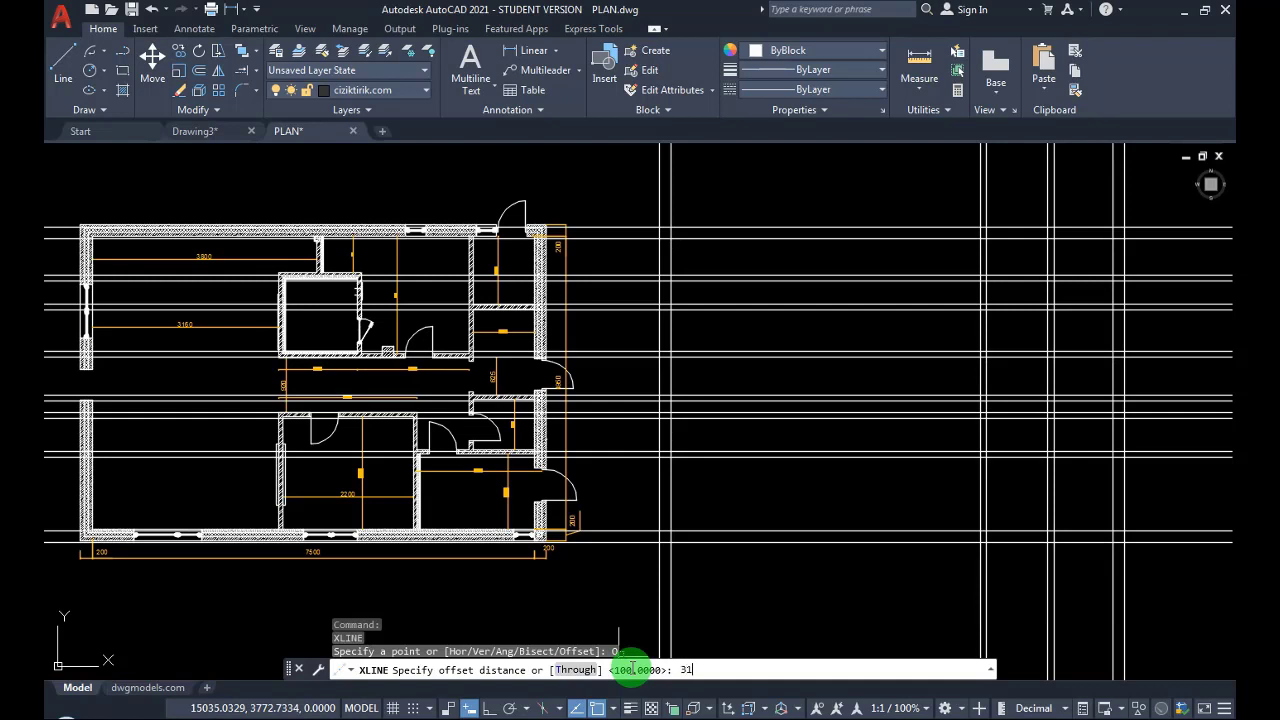
pyautogui.press('Return')
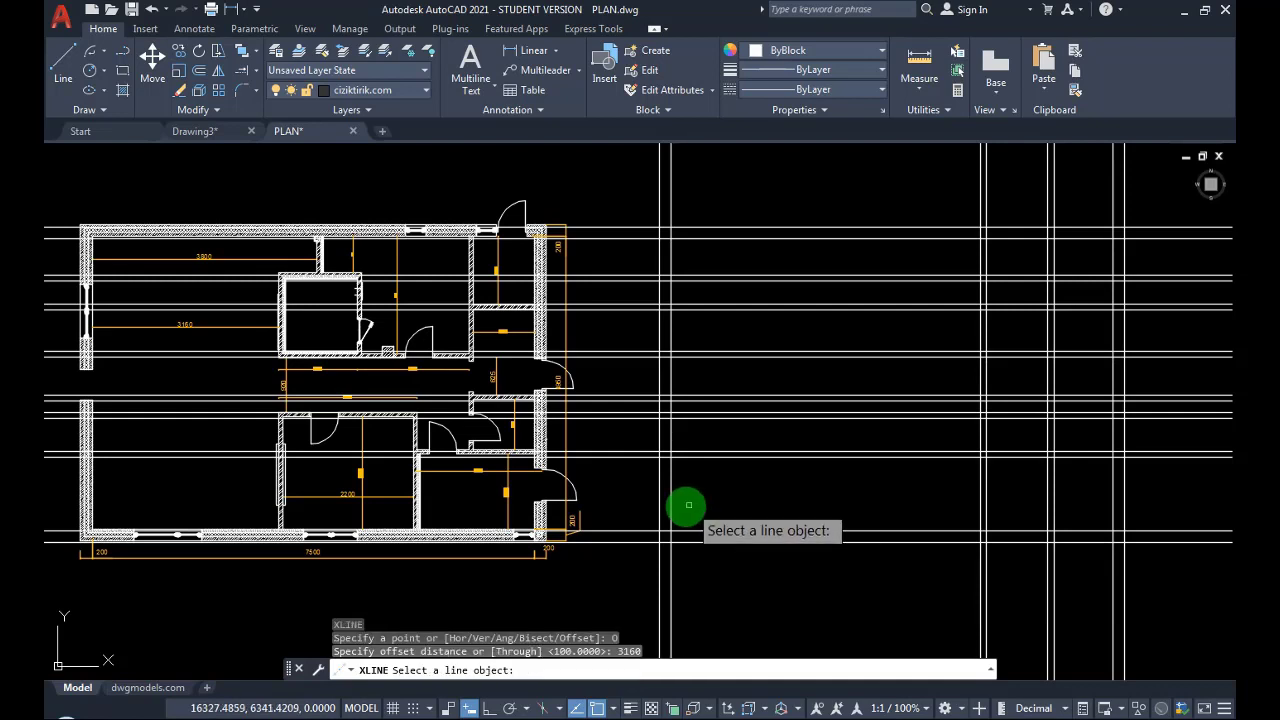
pyautogui.click(671, 505)
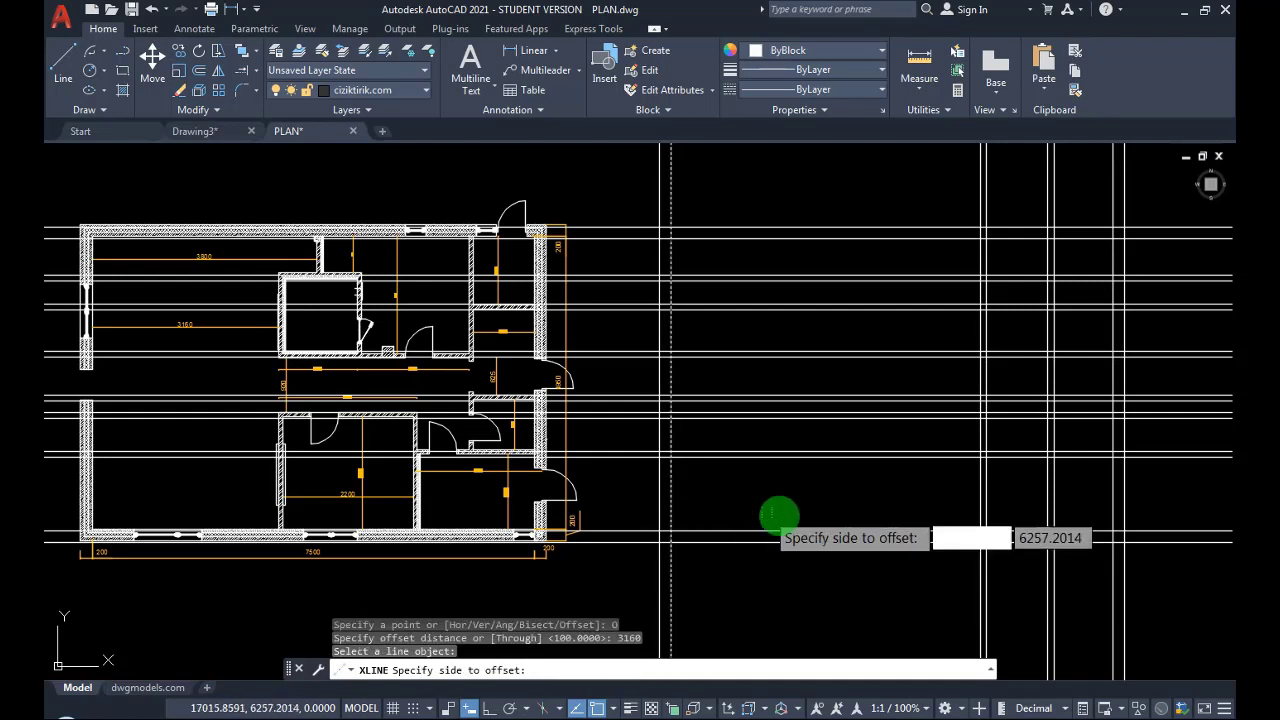
pyautogui.click(781, 517)
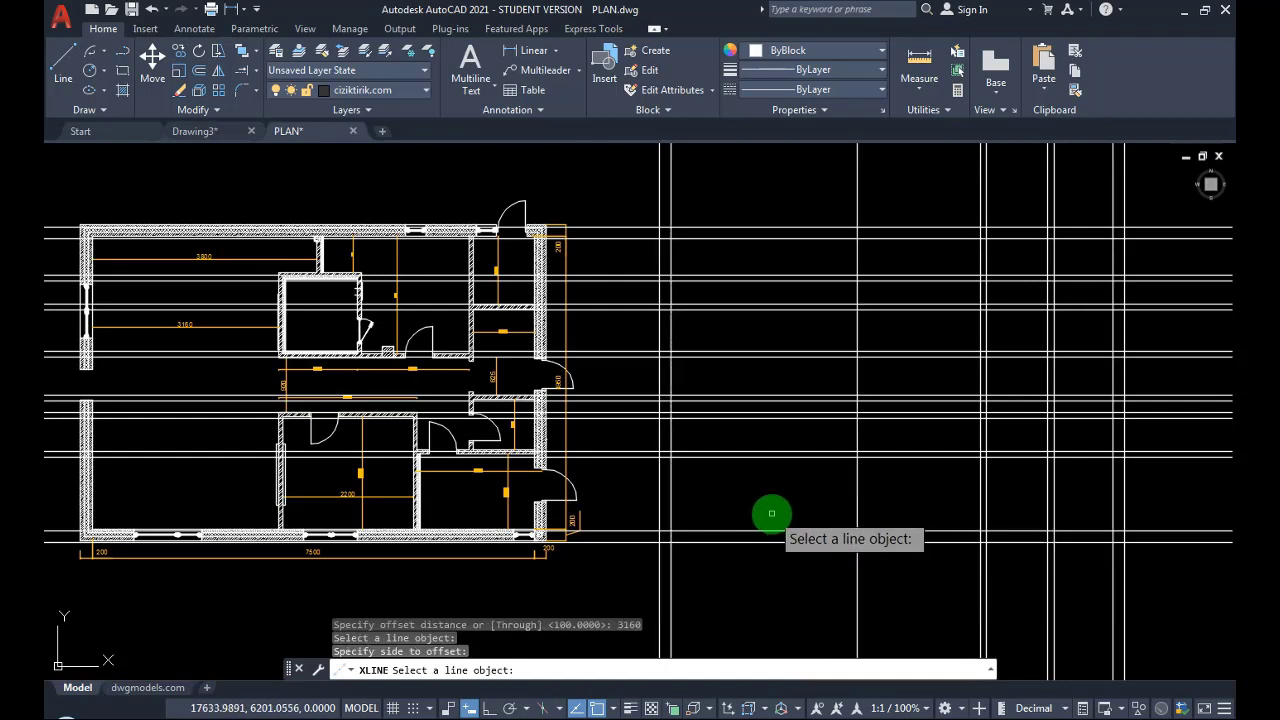
pyautogui.press('Return')
pyautogui.press('Return')
pyautogui.click(650, 668)
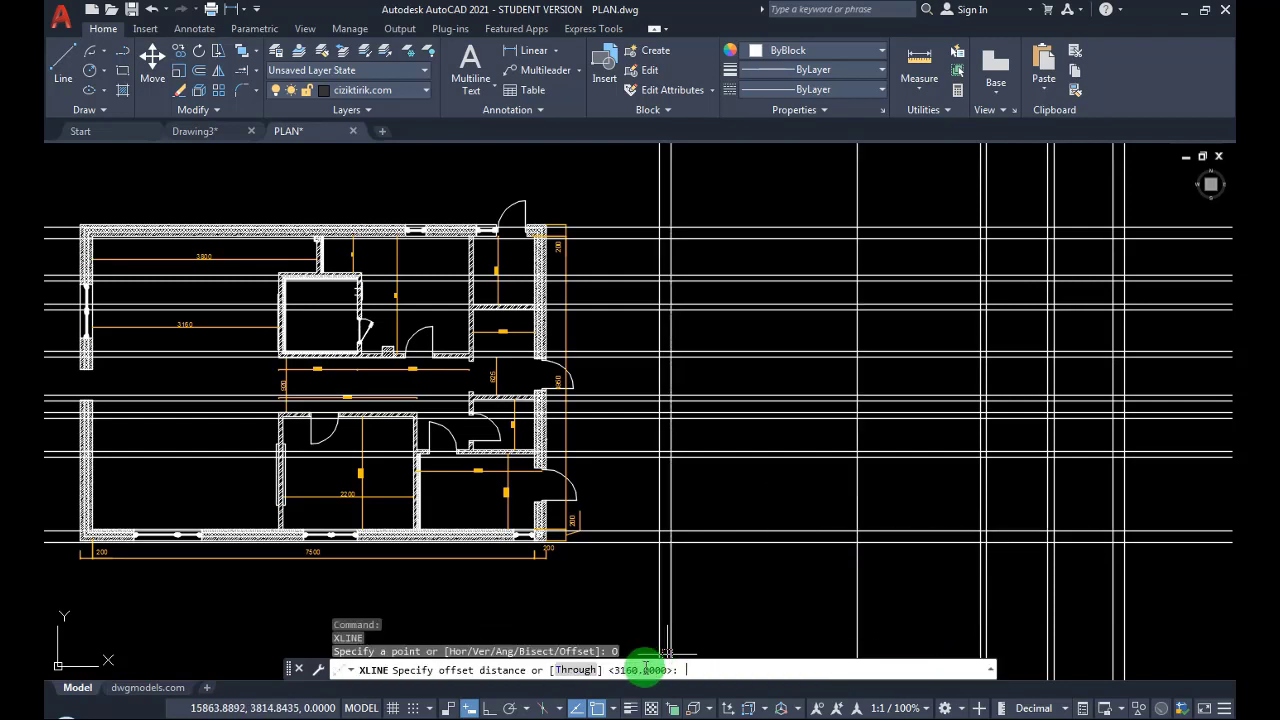
pyautogui.press('Return')
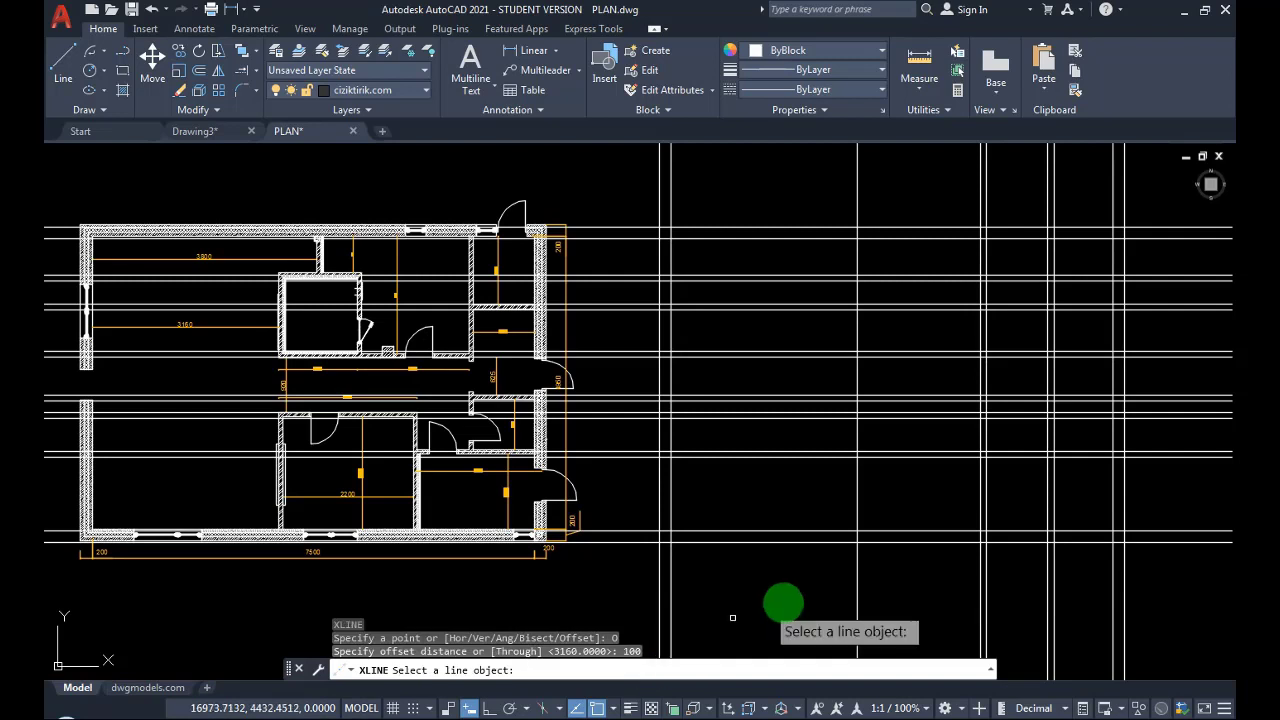
pyautogui.click(858, 591)
pyautogui.click(878, 595)
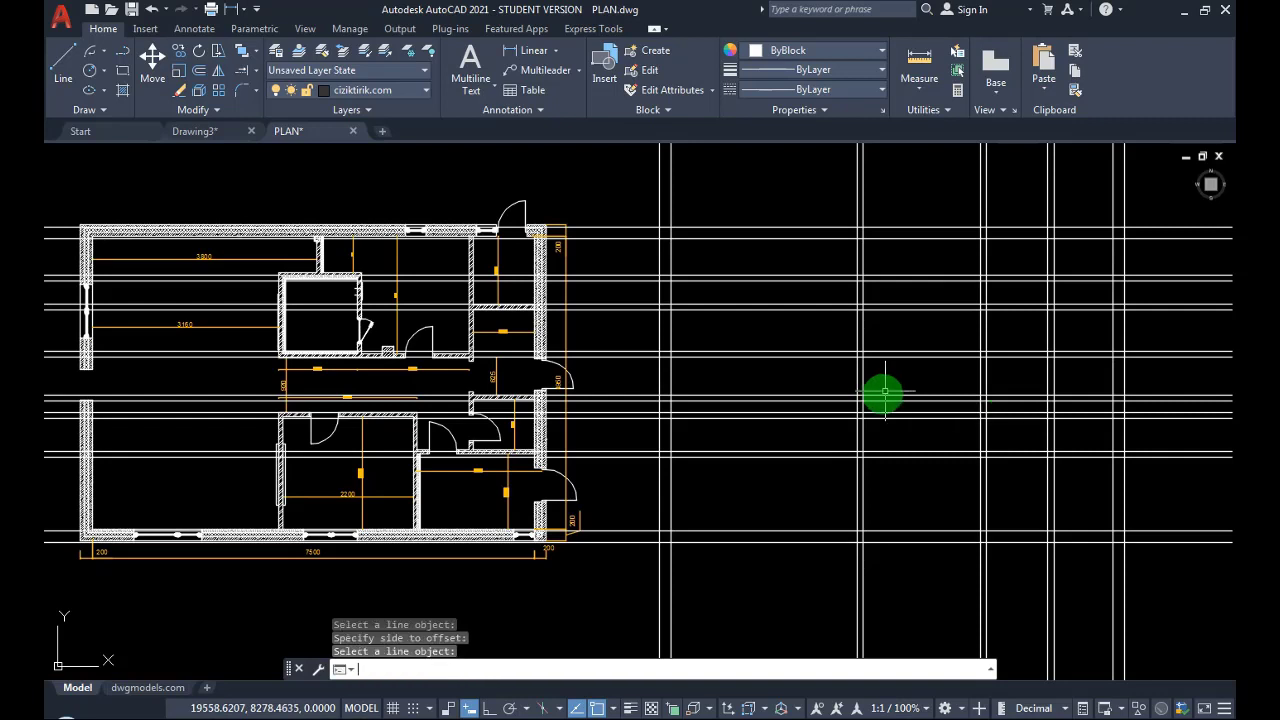
# Offset the last vertical construction line 1359 to the right
pyautogui.press('Return')
pyautogui.press('Return')
pyautogui.click(622, 670)
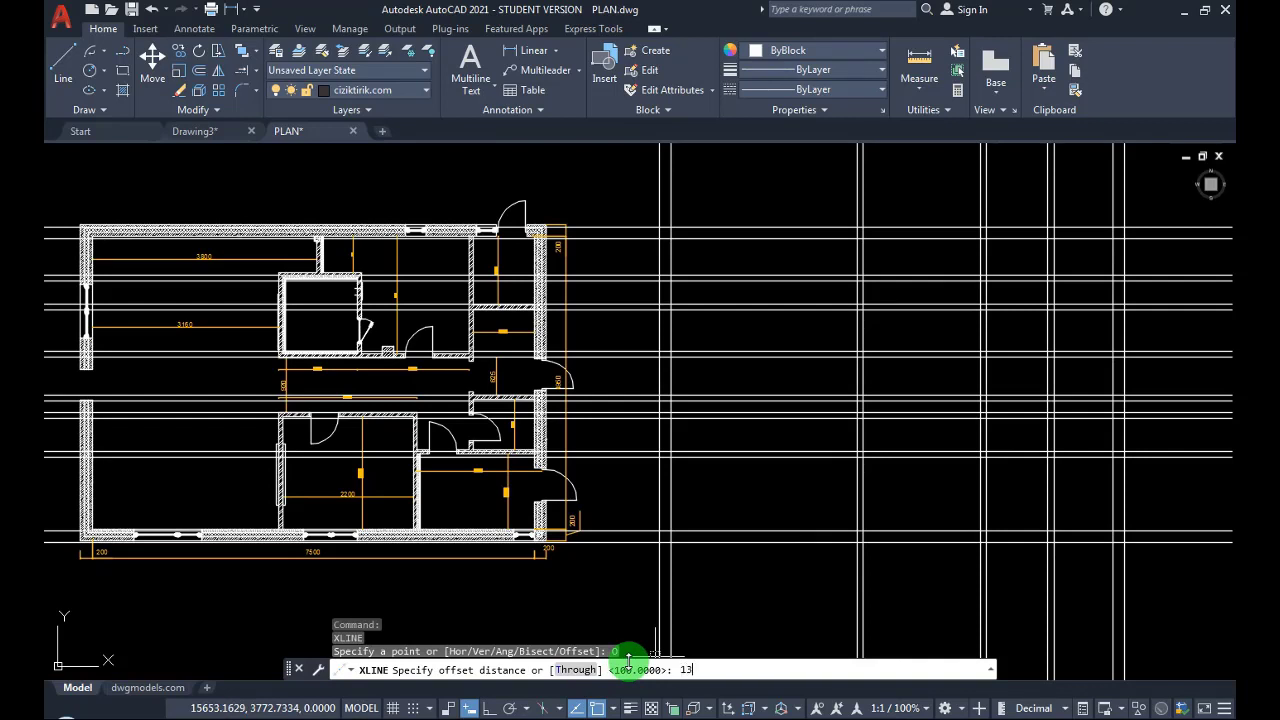
pyautogui.press('Return')
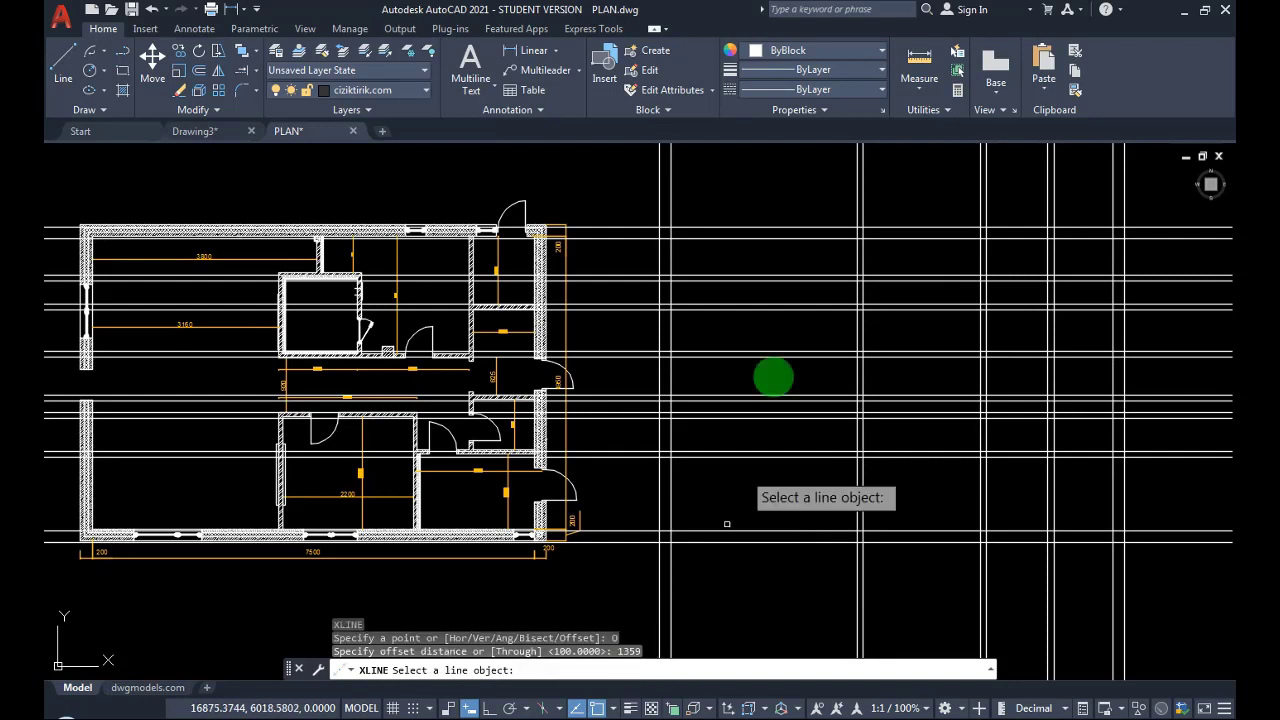
pyautogui.click(860, 222)
pyautogui.click(921, 224)
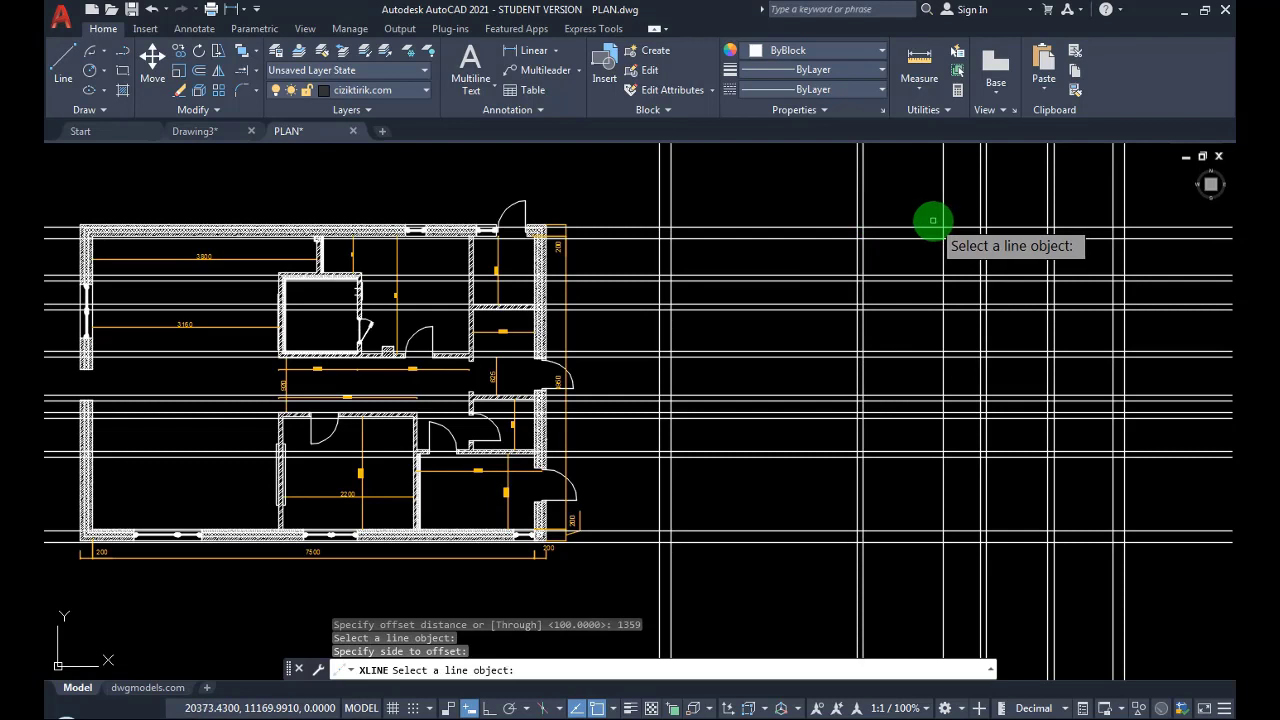
pyautogui.press('Return')
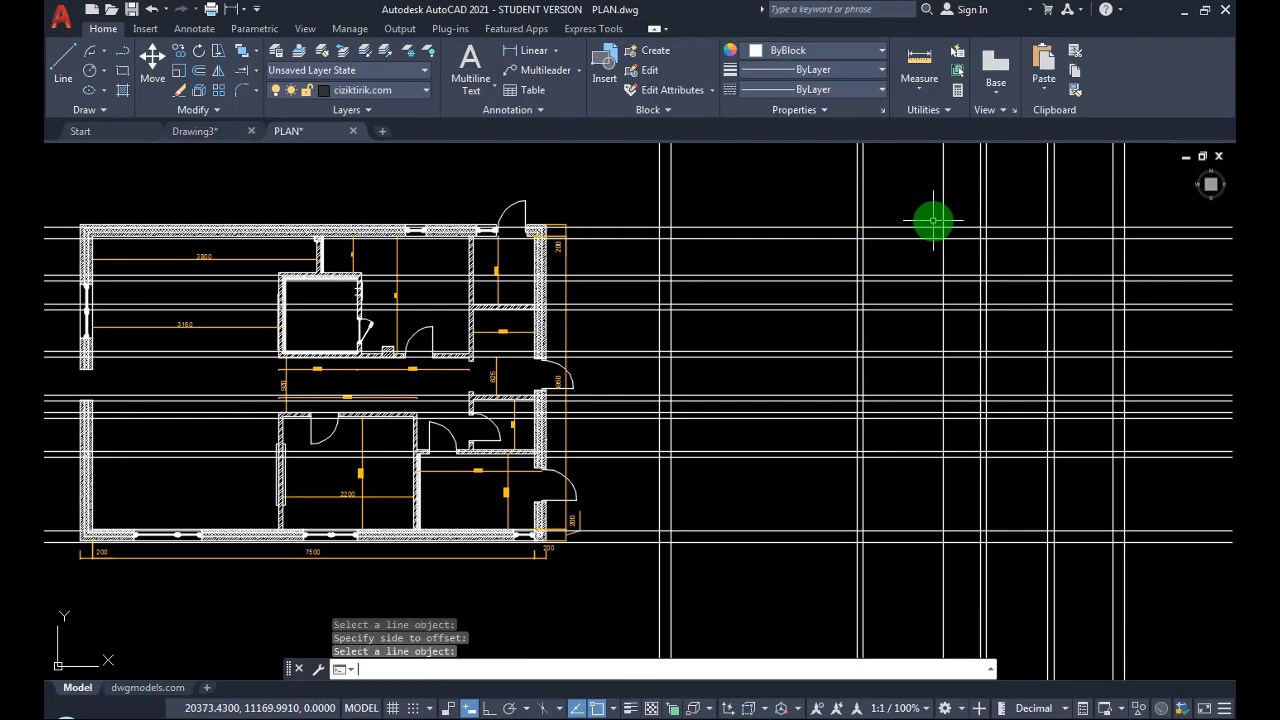
# Add a parallel vertical construction line 100 beside the new 1359 line
pyautogui.press('Return')
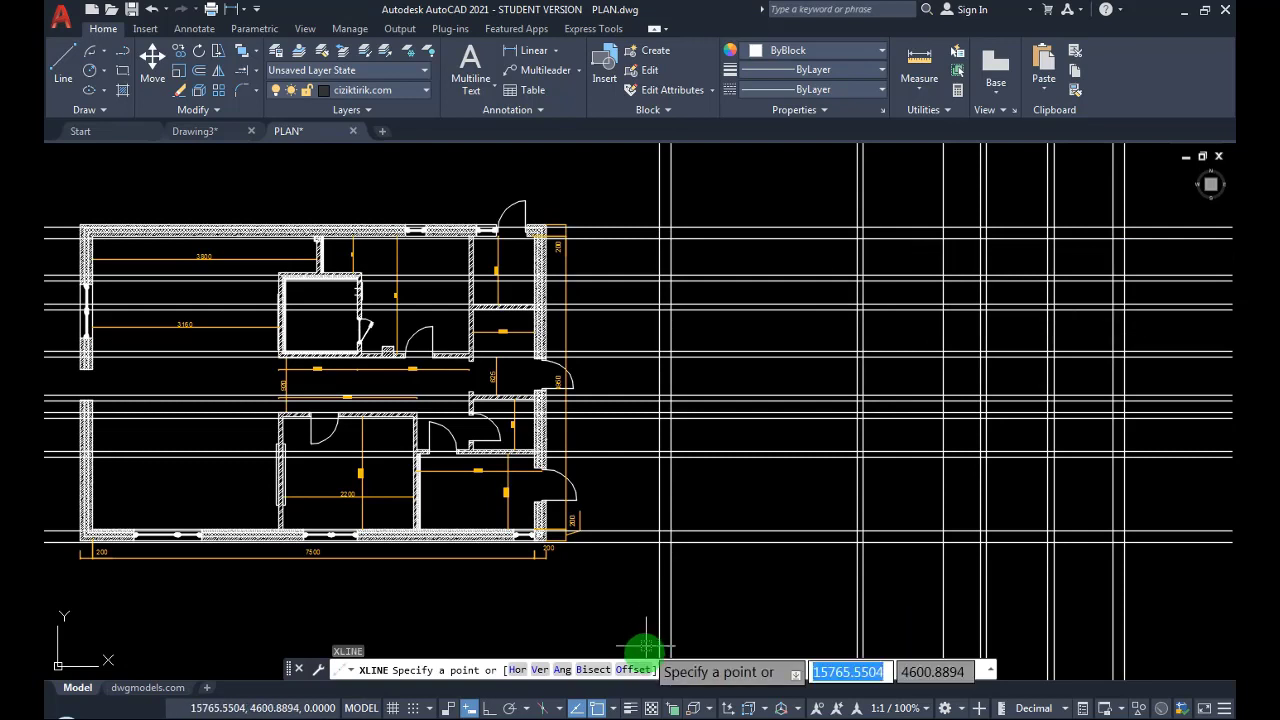
pyautogui.click(633, 669)
pyautogui.write('100')
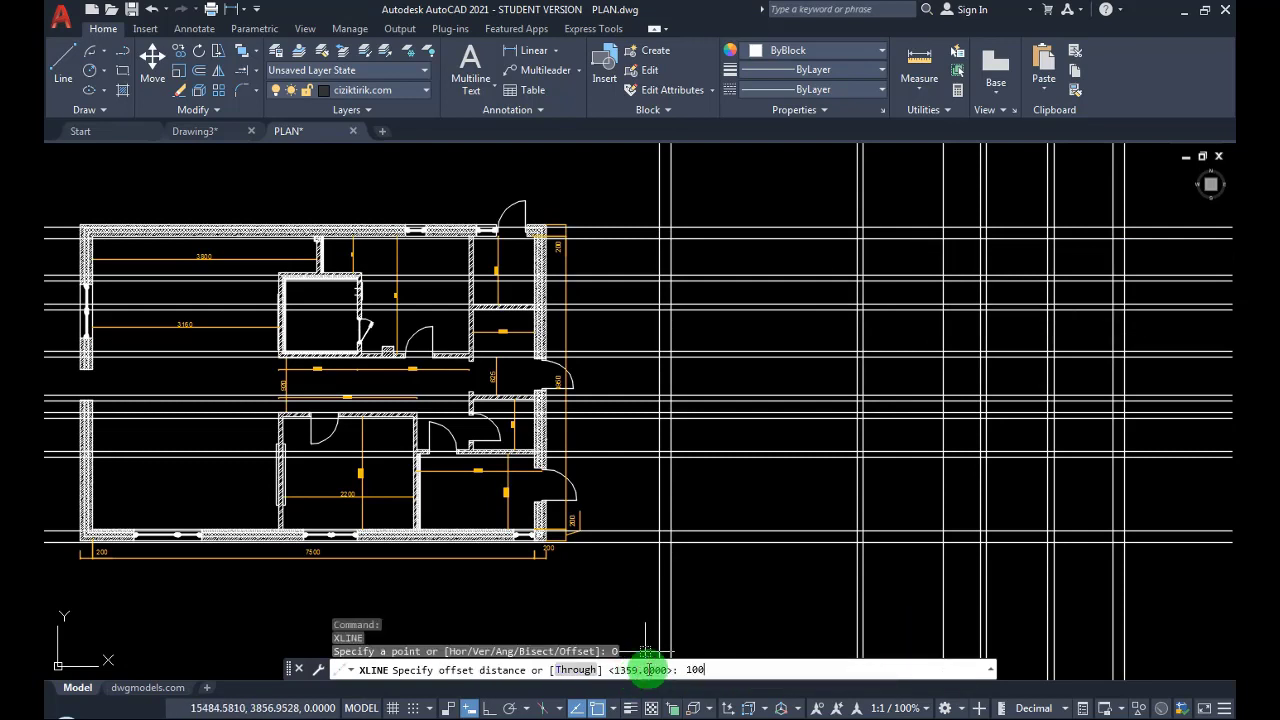
pyautogui.press('Return')
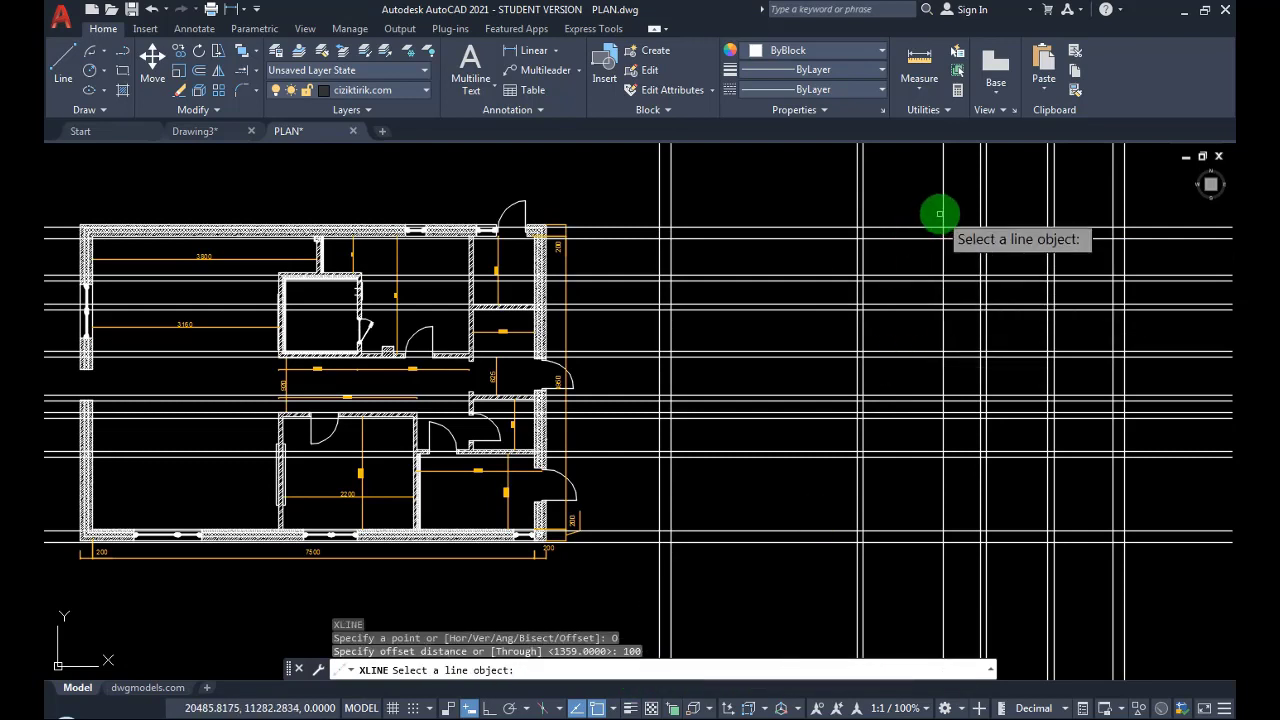
pyautogui.click(942, 213)
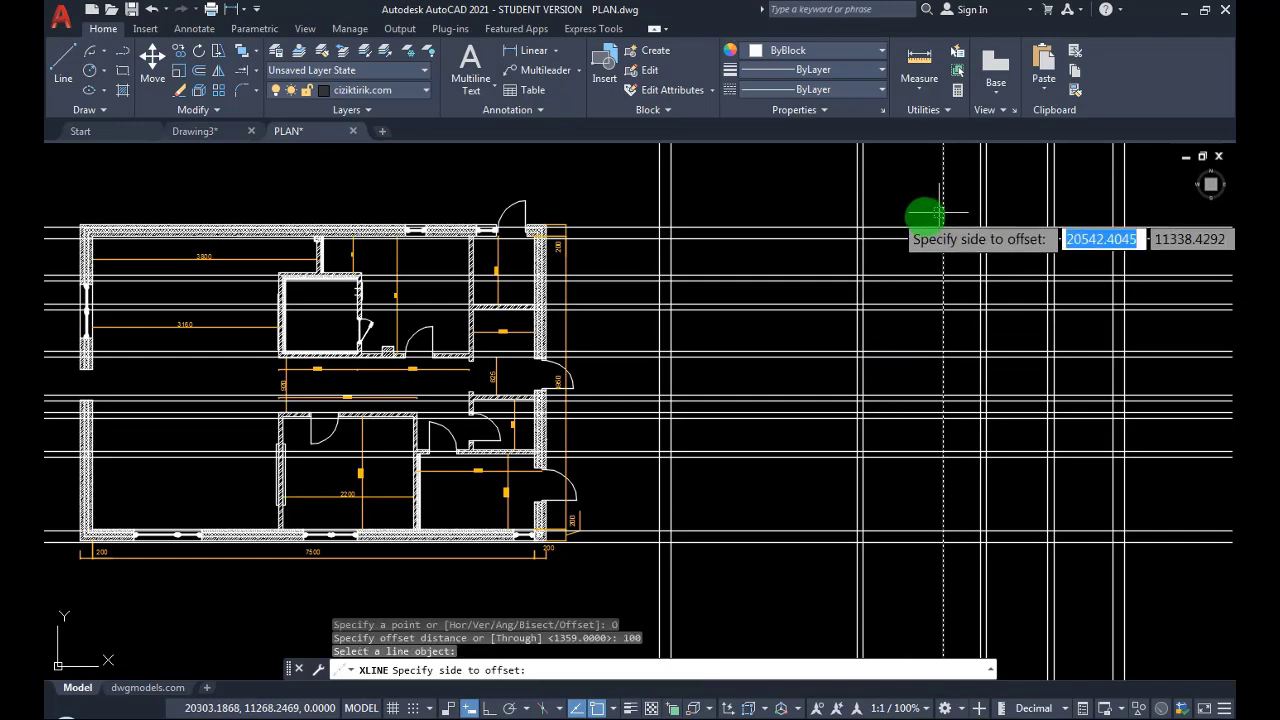
pyautogui.click(923, 215)
pyautogui.scroll(-4, 940, 397)
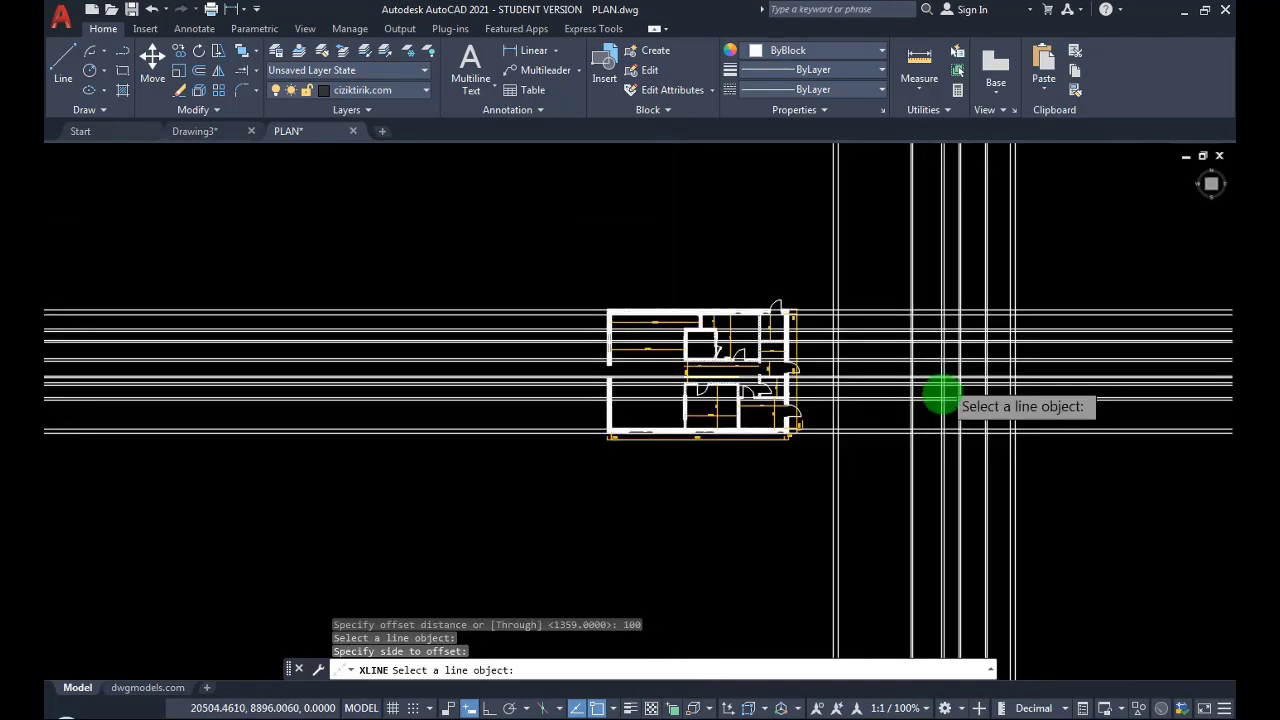
pyautogui.scroll(-2, 939, 378)
pyautogui.scroll(3, 940, 350)
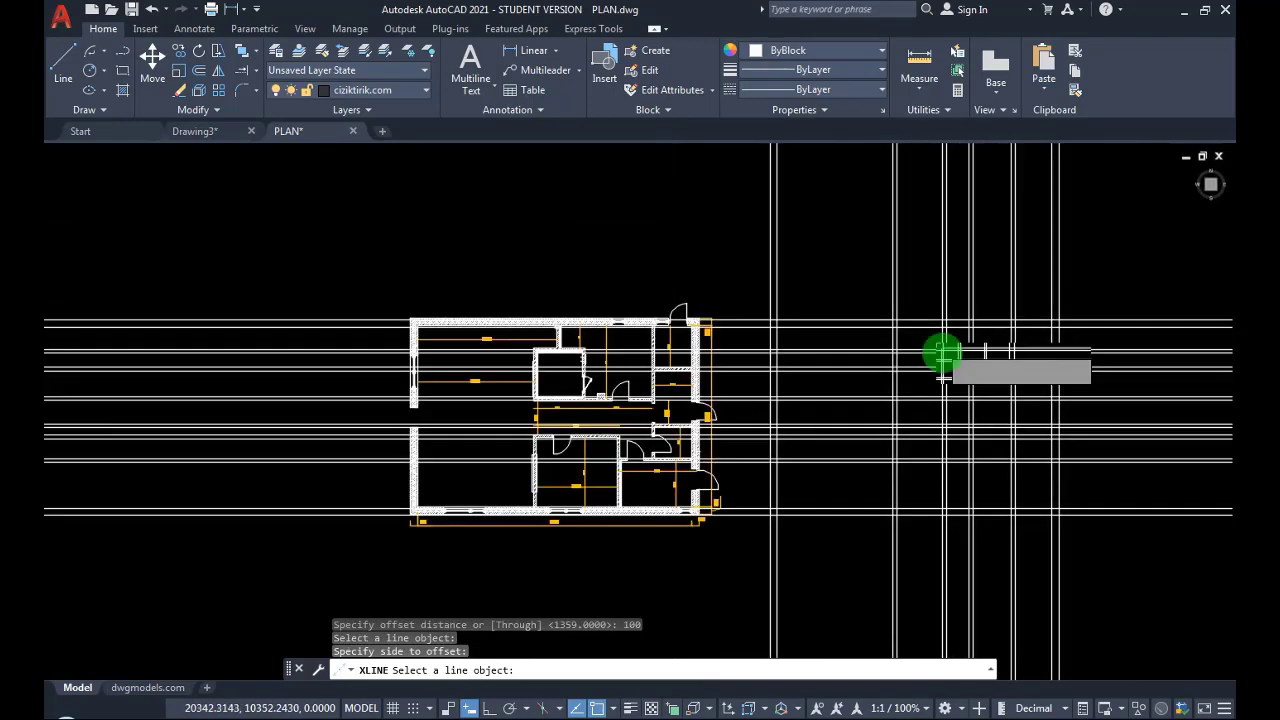
pyautogui.scroll(2, 937, 380)
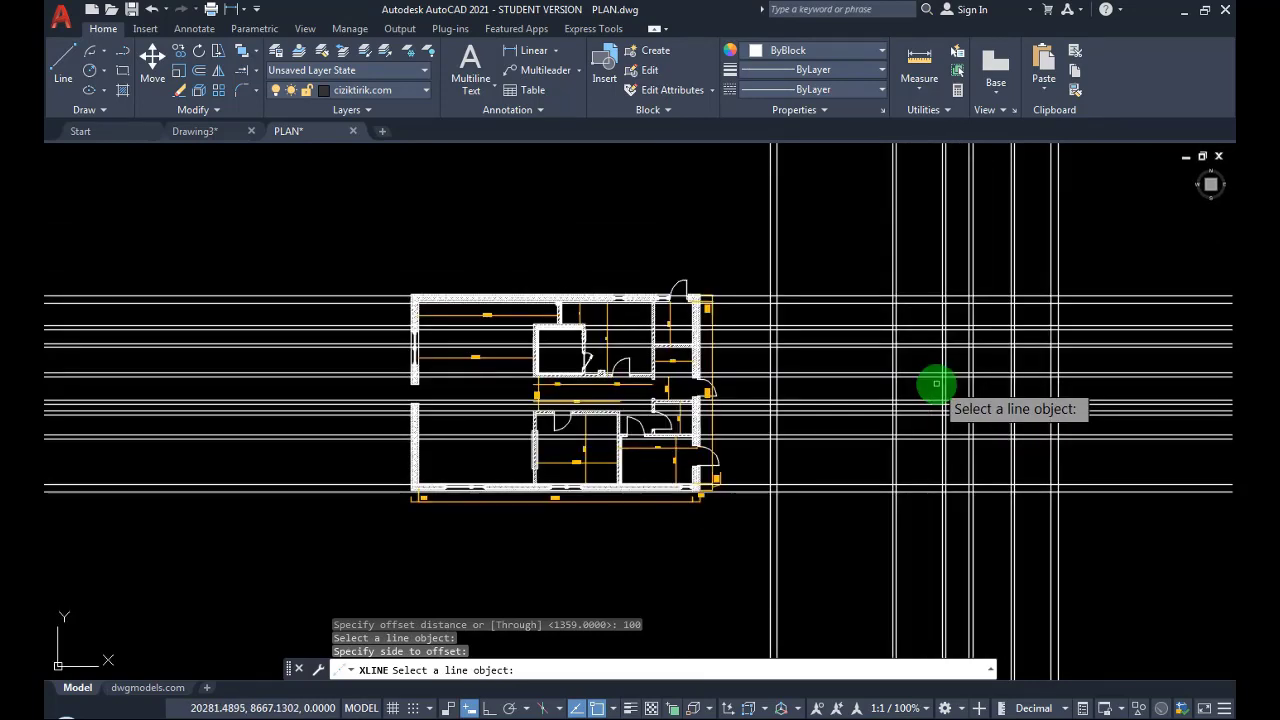
pyautogui.scroll(2, 1021, 465)
pyautogui.scroll(-2, 1021, 465)
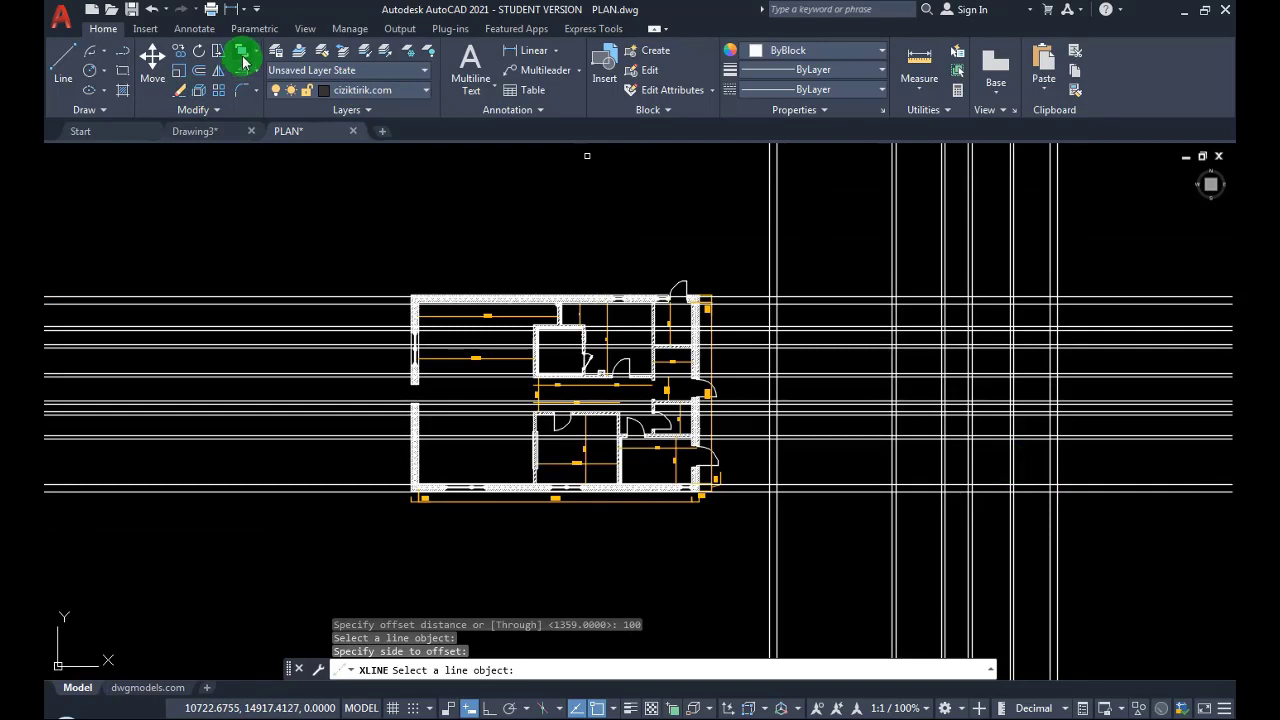
# Fence-trim the construction lines around the right-hand grid so it stands apart from the plan
pyautogui.click(258, 73)
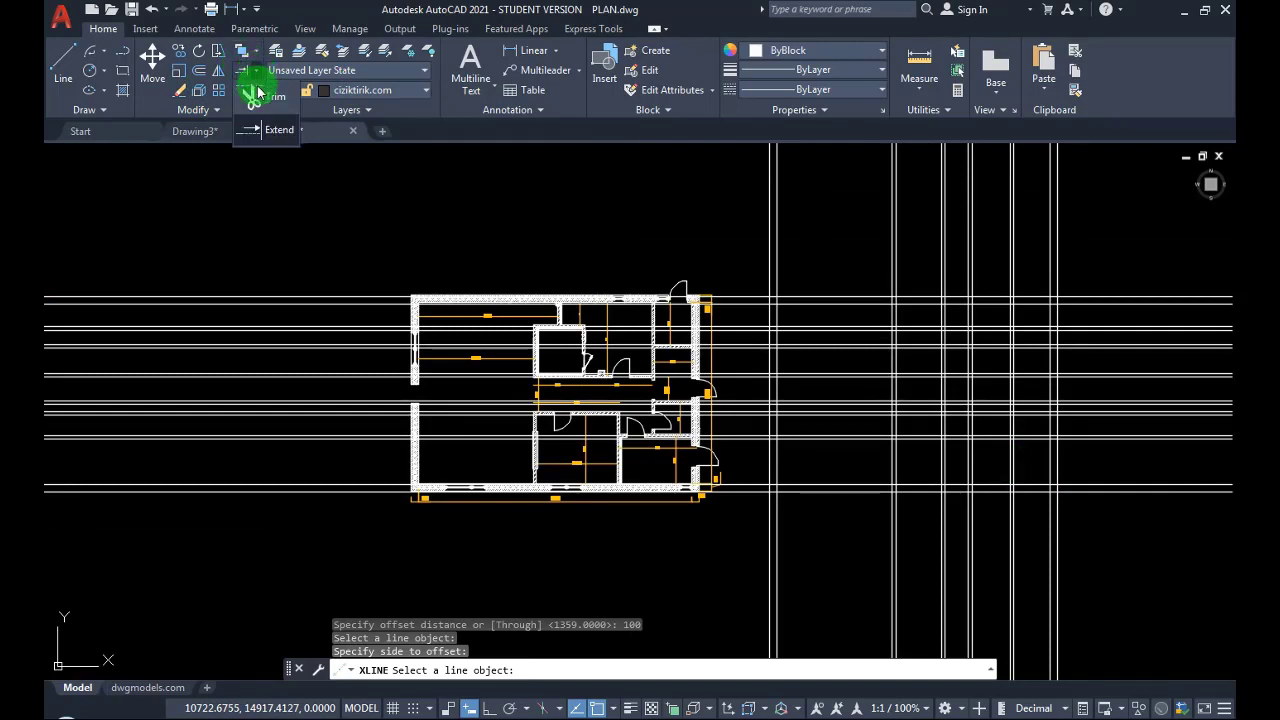
pyautogui.click(265, 100)
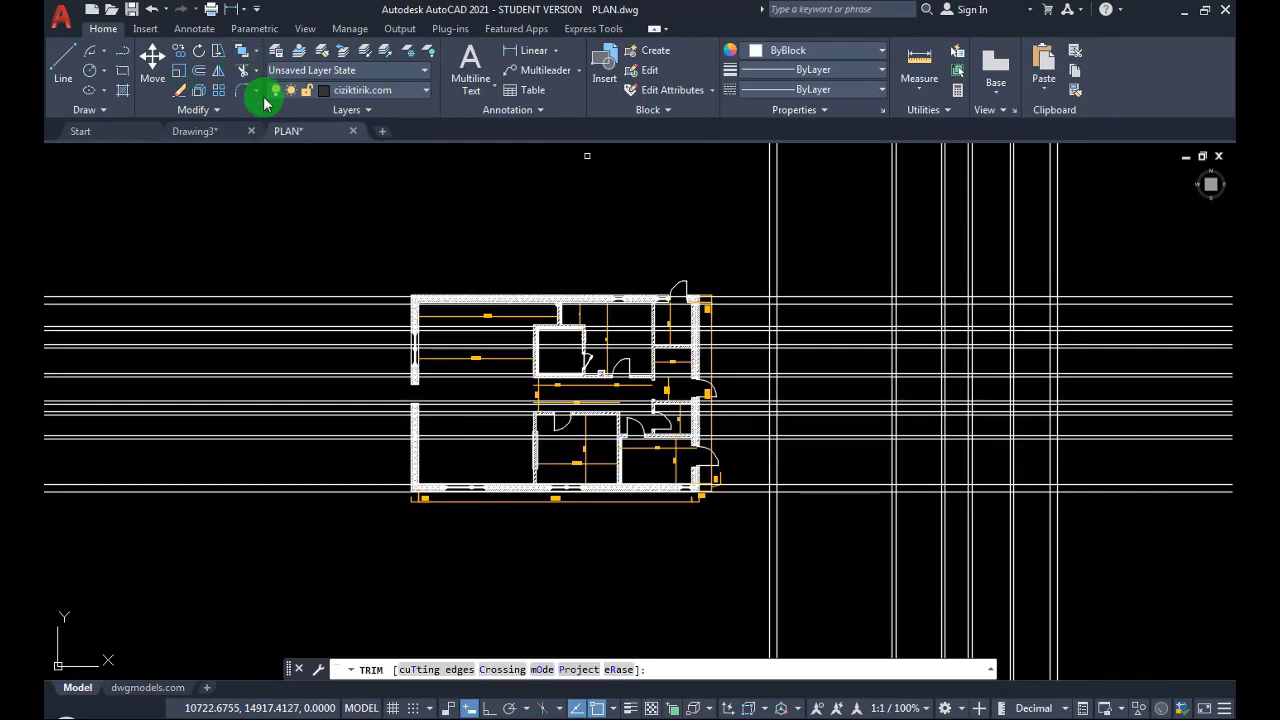
pyautogui.click(1116, 530)
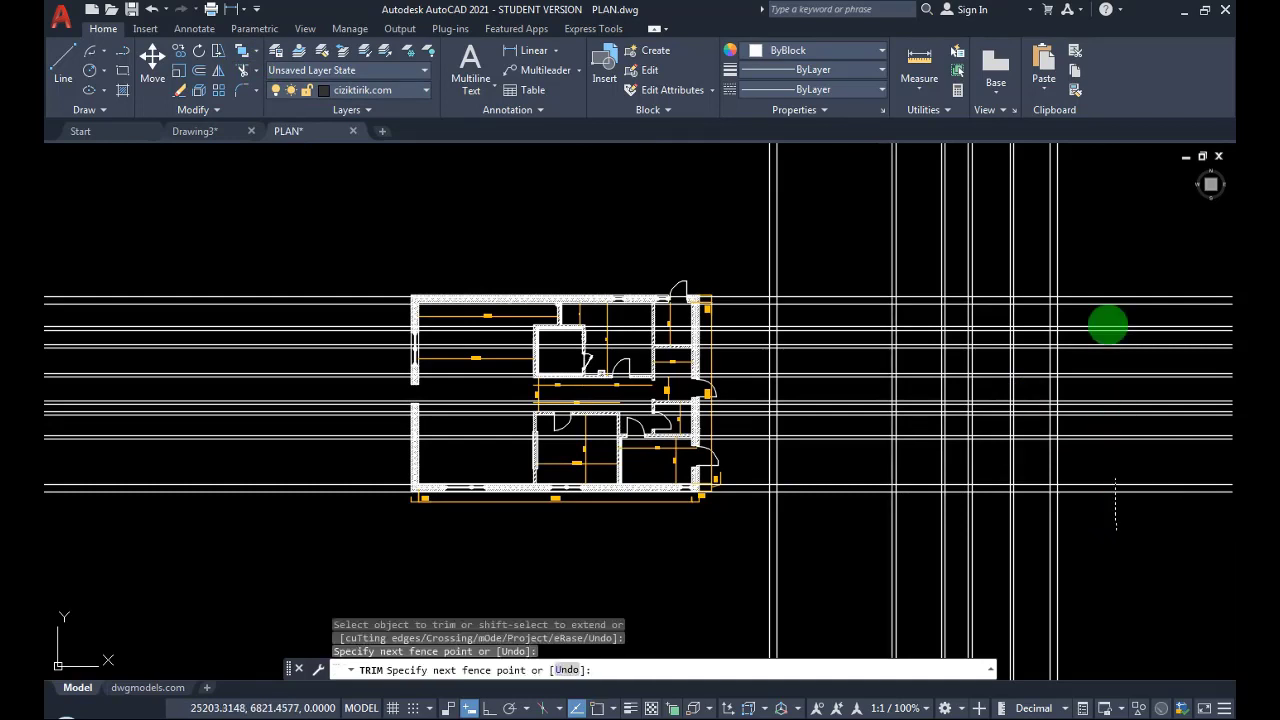
pyautogui.moveTo(1108, 323); pyautogui.dragTo(742, 232)
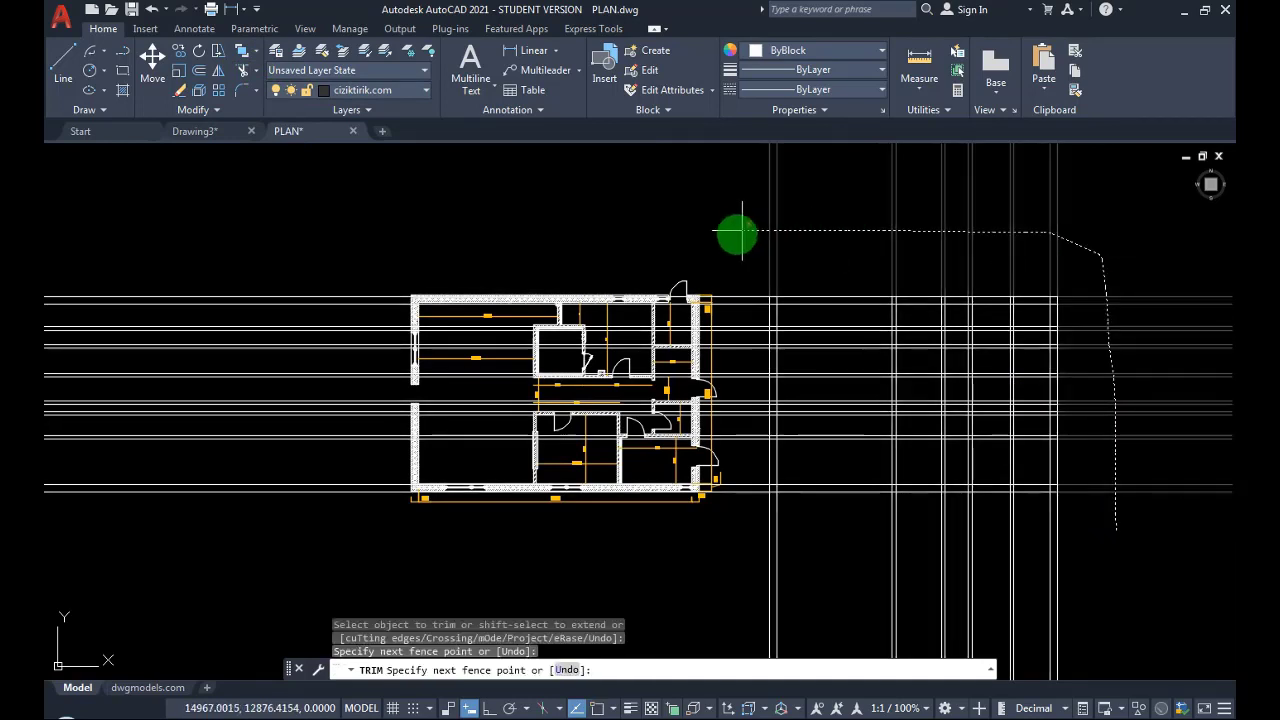
pyautogui.moveTo(742, 232)
pyautogui.mouseDown()
pyautogui.moveTo(724, 483)
pyautogui.moveTo(1055, 548)
pyautogui.mouseUp()
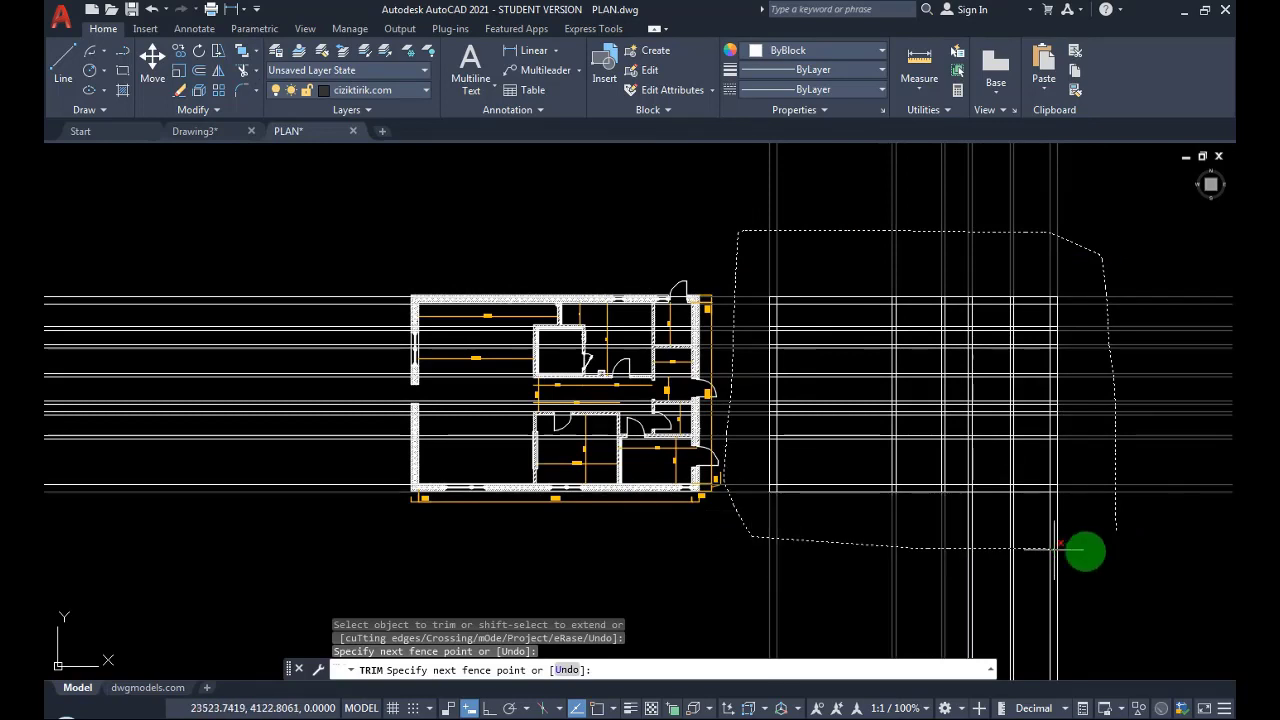
pyautogui.moveTo(1055, 548); pyautogui.dragTo(1085, 548)
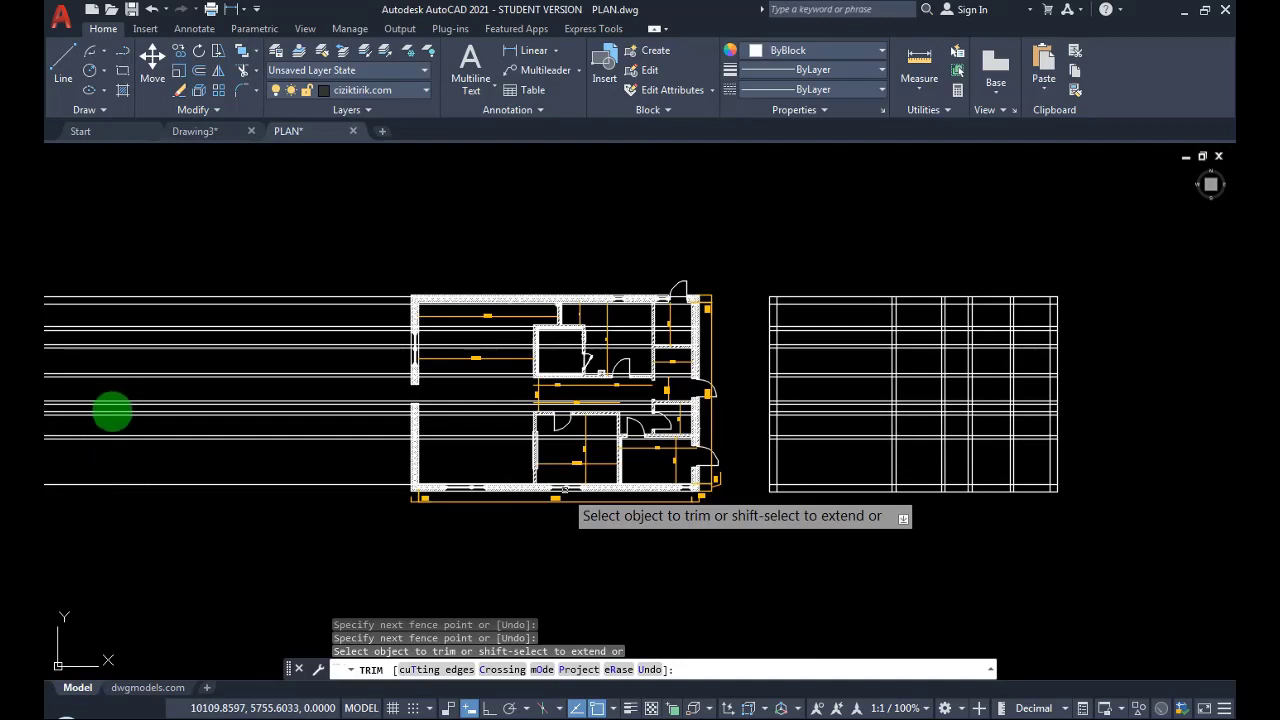
pyautogui.press('Escape')
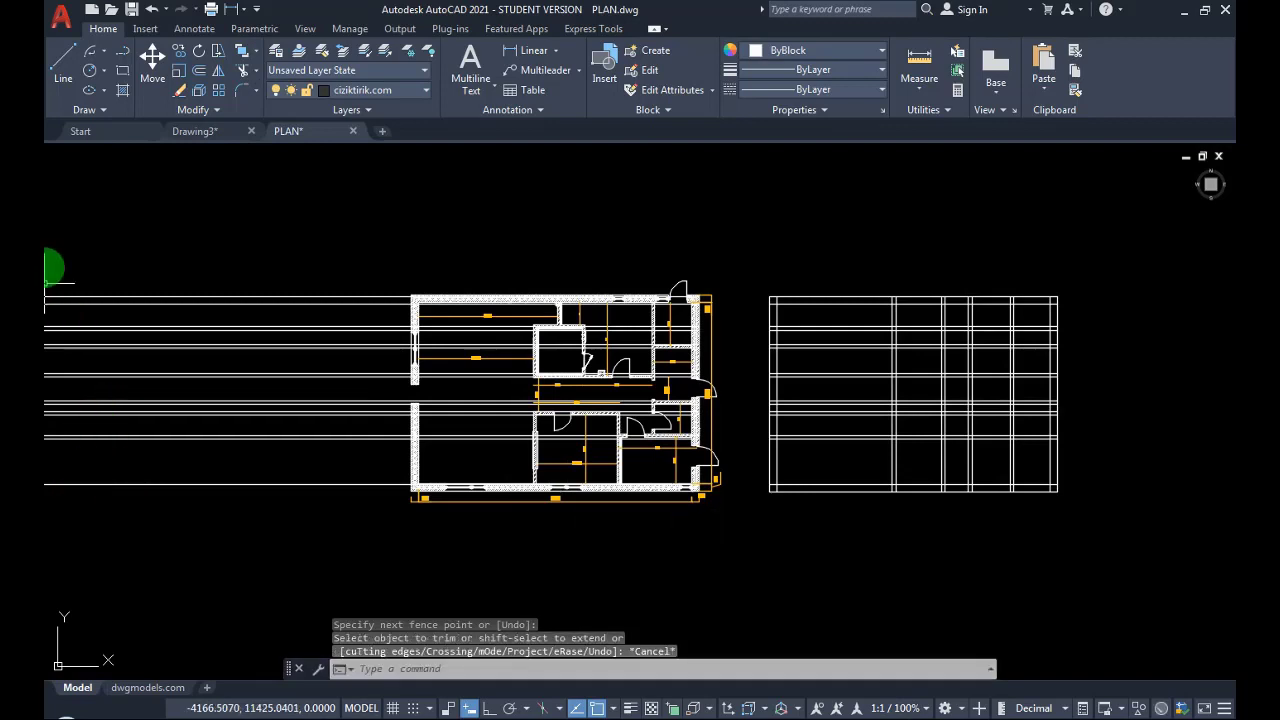
# Erase the long horizontal construction lines left of the plan
pyautogui.click(274, 531)
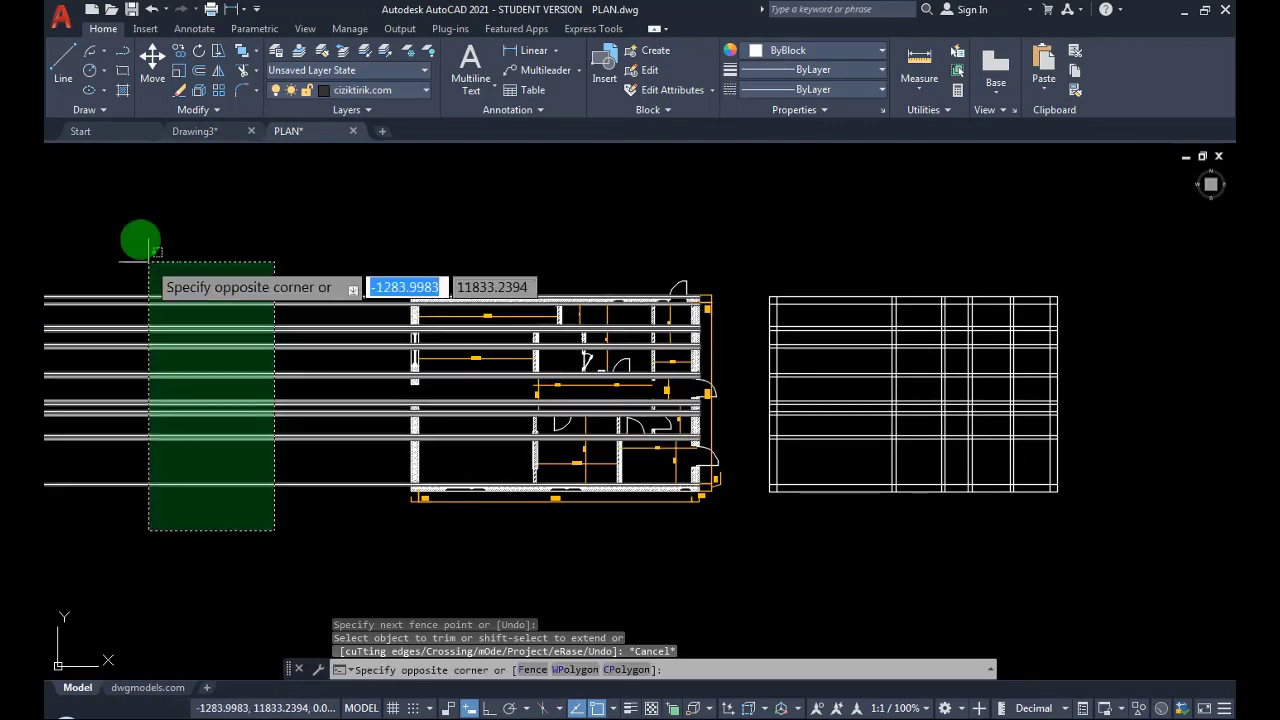
pyautogui.click(149, 268)
pyautogui.press('Delete')
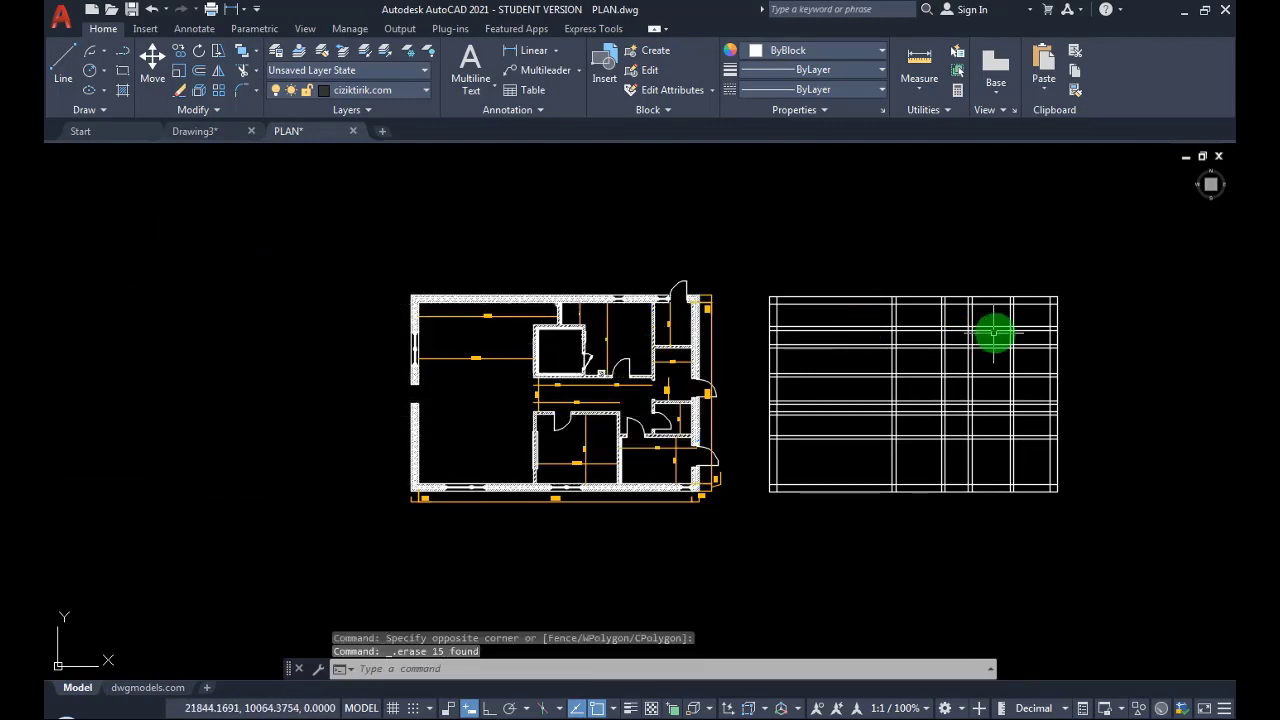
# Undo the last two edits to restore the grid's trimmed bottom edge
pyautogui.scroll(2, 1086, 363)
pyautogui.scroll(-2, 1088, 362)
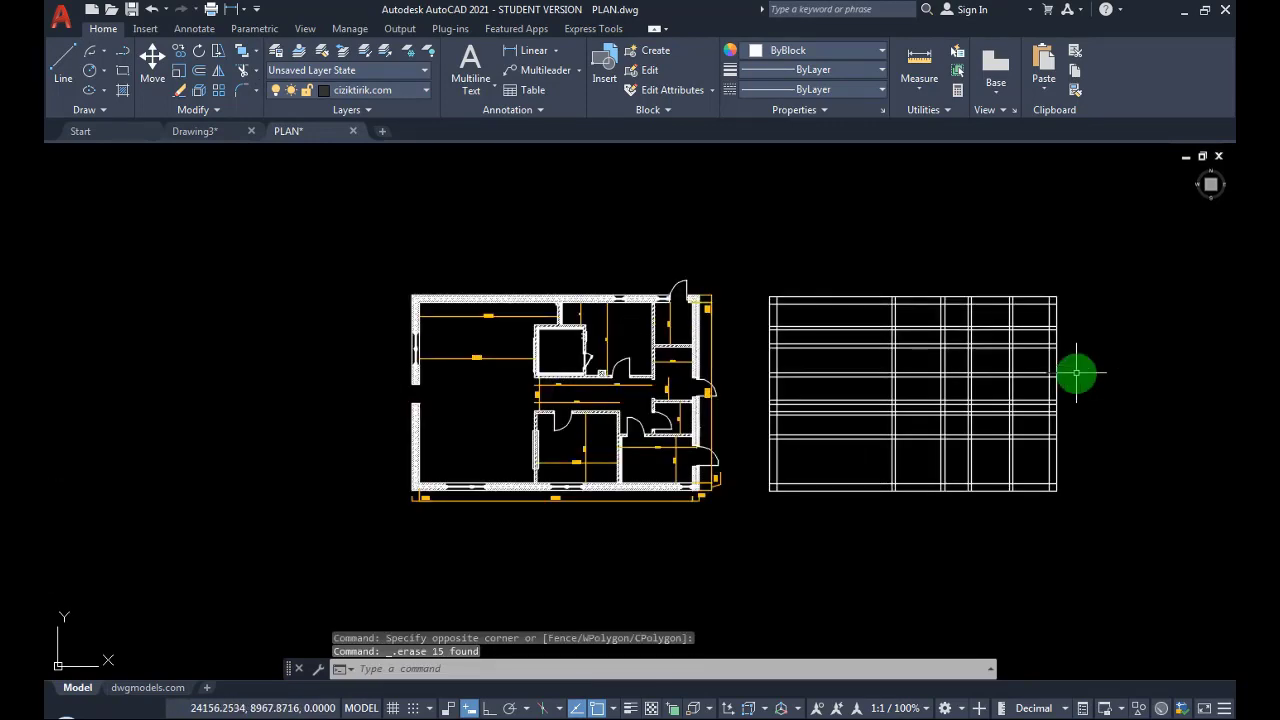
pyautogui.scroll(2, 1077, 373)
pyautogui.scroll(-2, 737, 394)
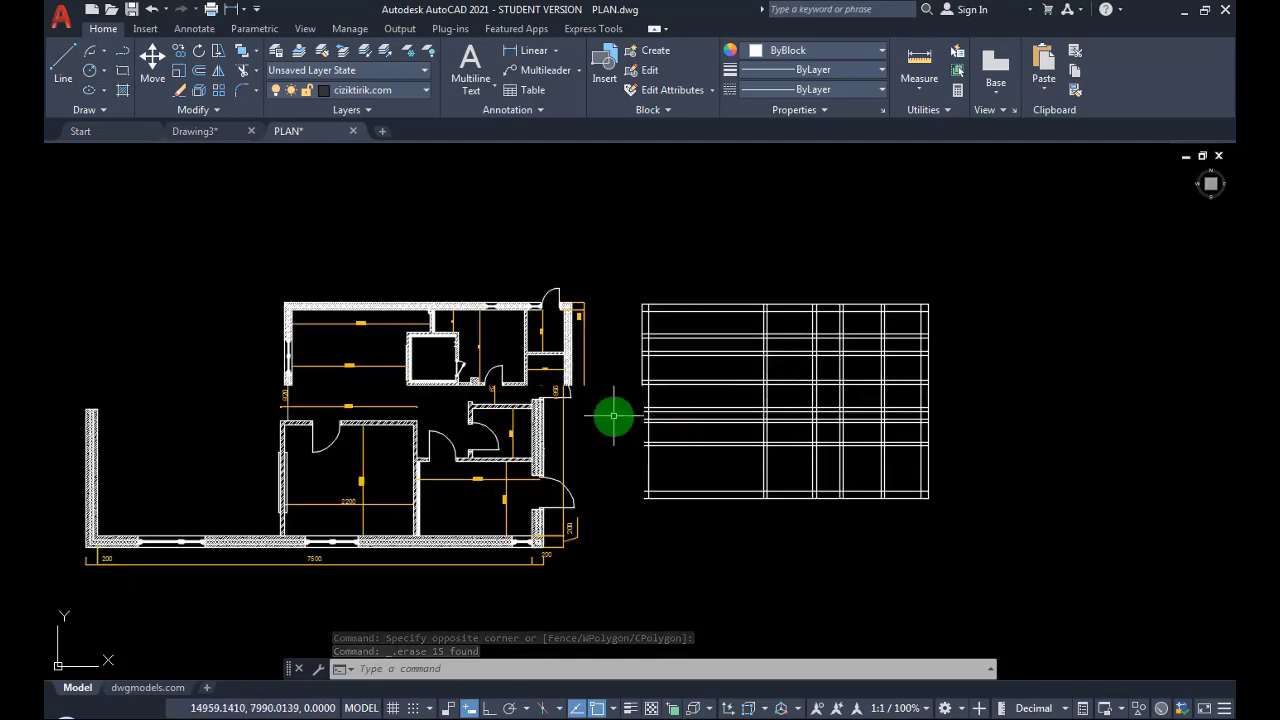
pyautogui.hotkey('ctrl', 'z')
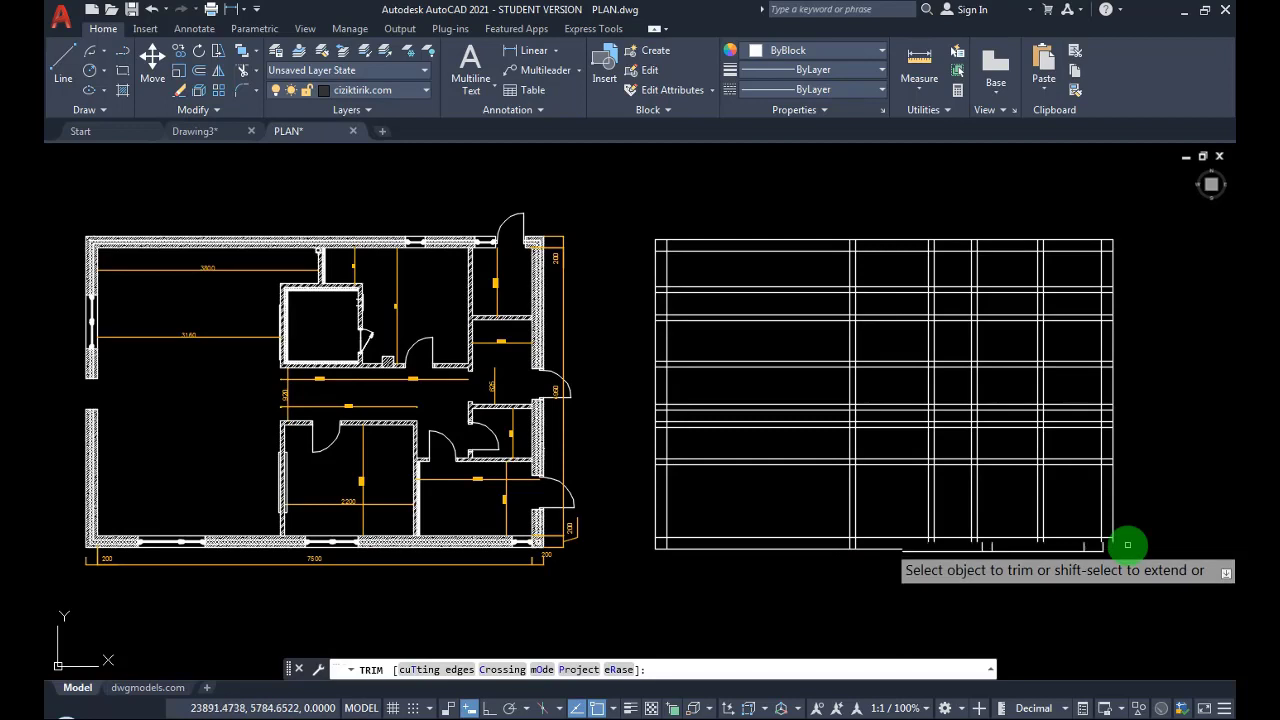
pyautogui.hotkey('ctrl', 'z')
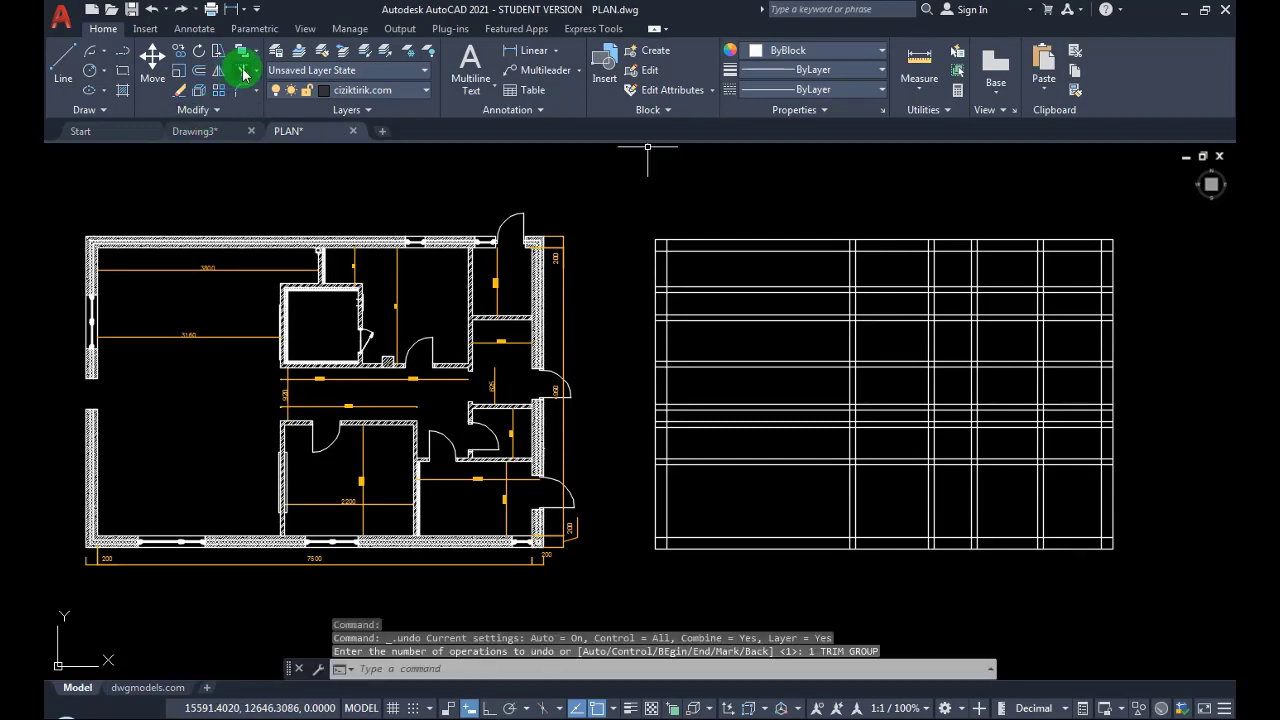
# Fence-trim the protruding line ends at the grid's upper-left corner and along its top edge
pyautogui.click(243, 72)
pyautogui.scroll(5, 675, 248)
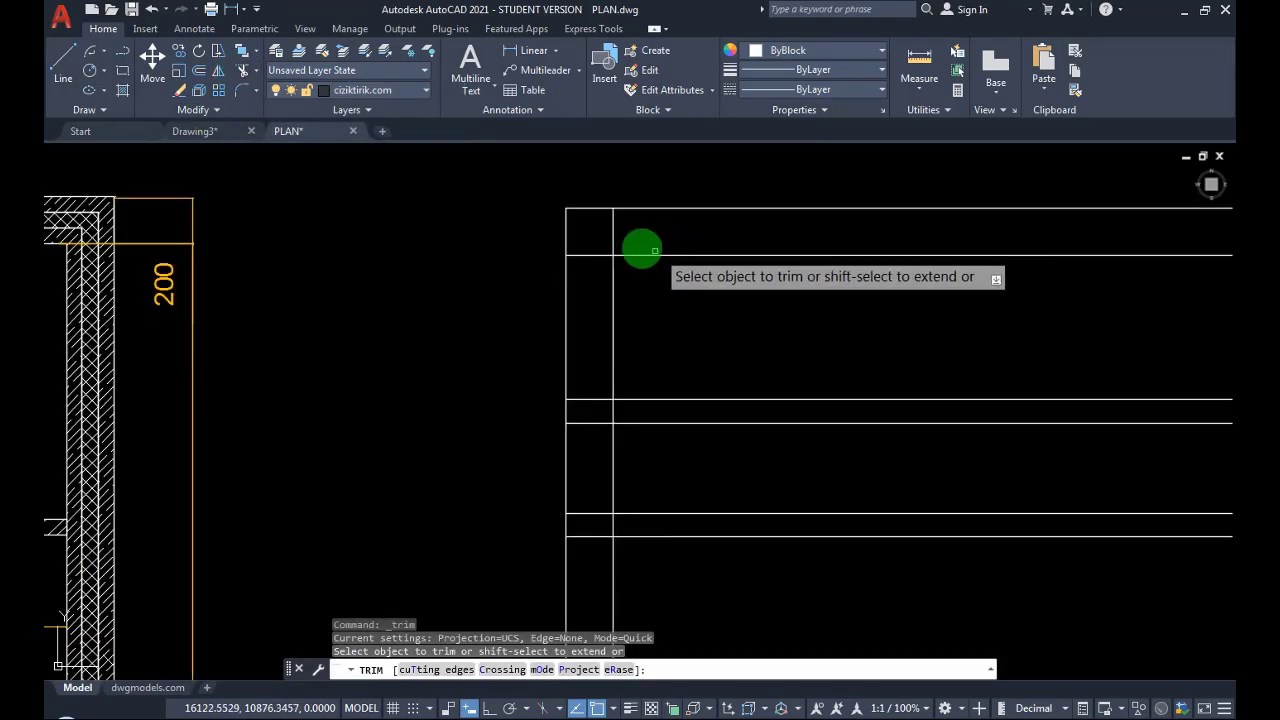
pyautogui.moveTo(631, 241)
pyautogui.mouseDown()
pyautogui.moveTo(580, 358)
pyautogui.moveTo(586, 569)
pyautogui.mouseUp()
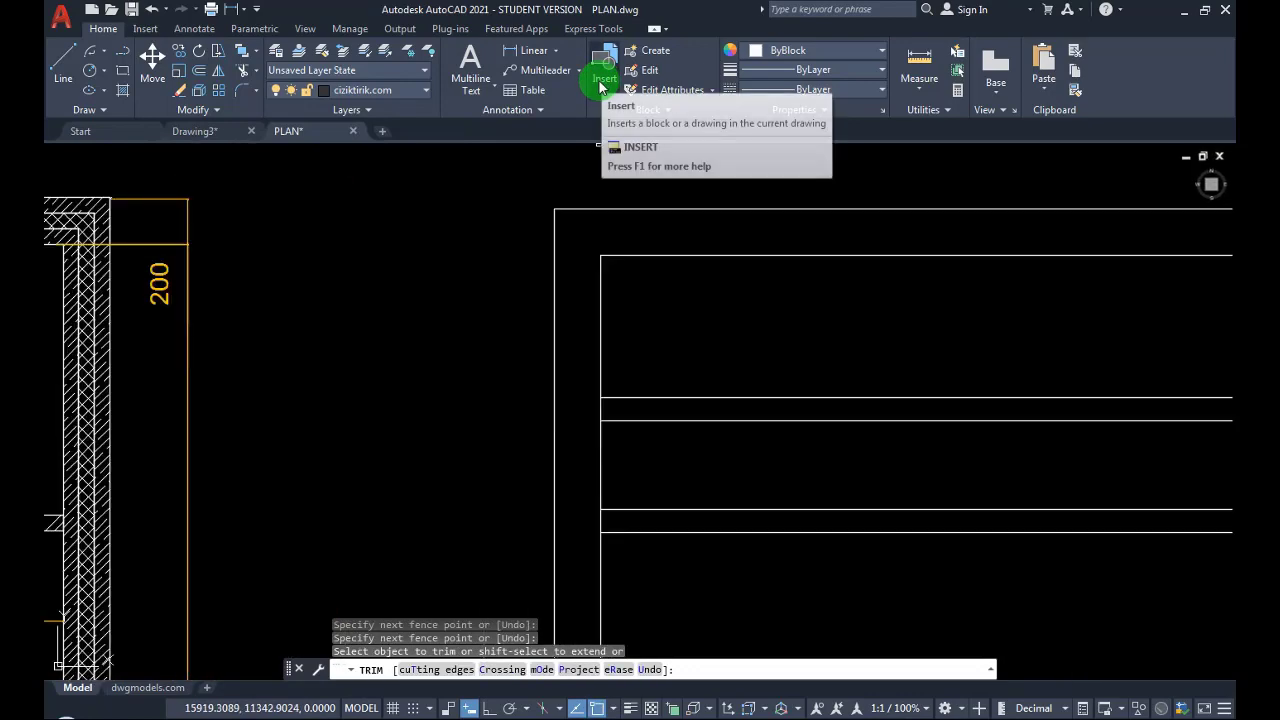
pyautogui.scroll(-3, 631, 297)
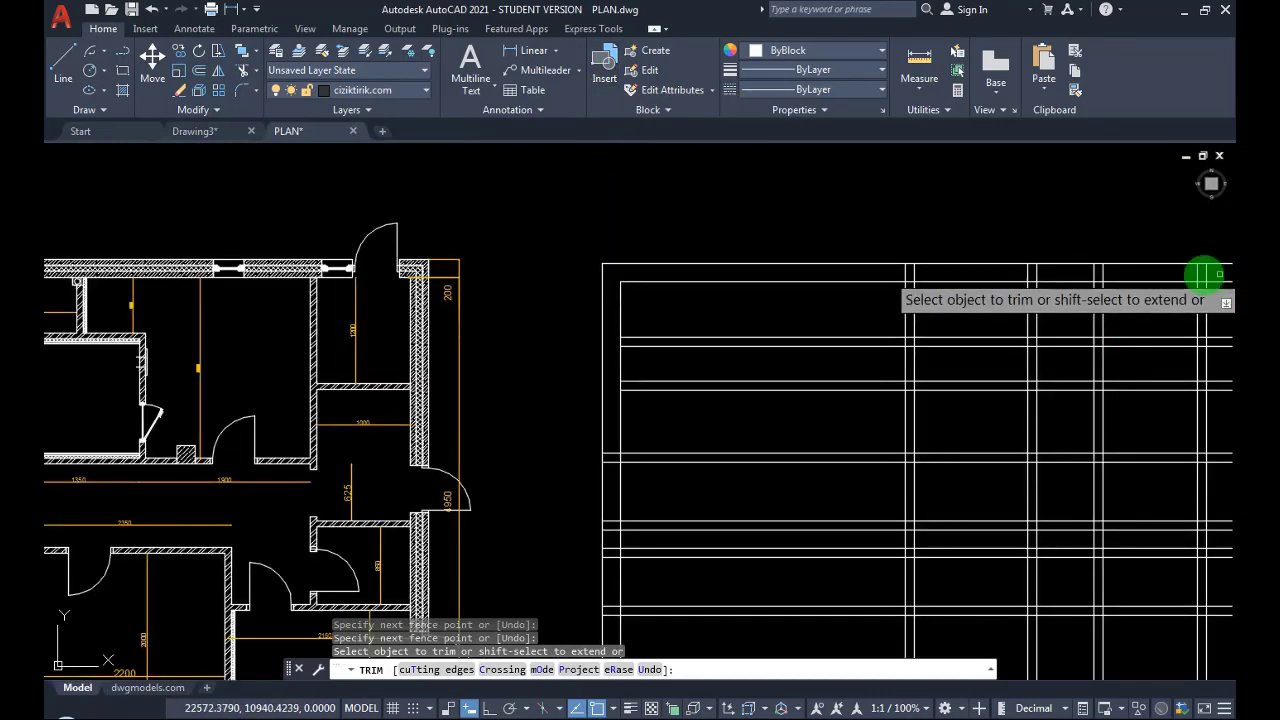
pyautogui.moveTo(1220, 277); pyautogui.dragTo(878, 274)
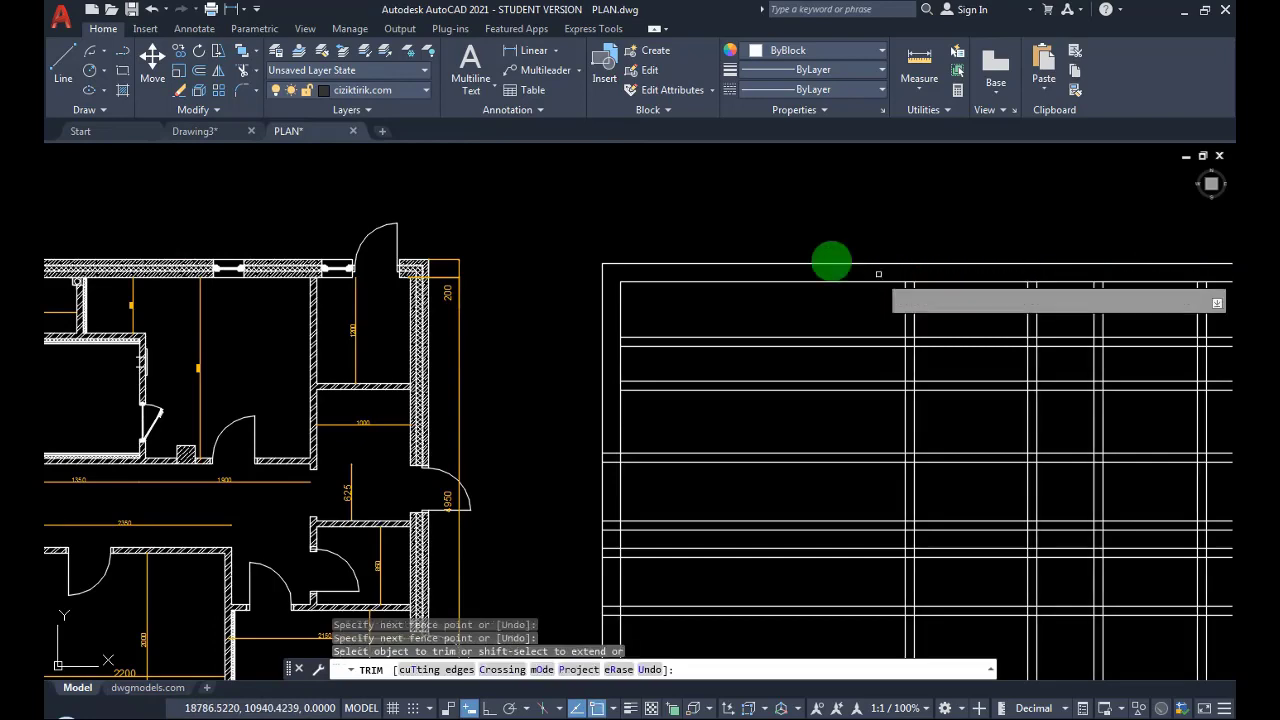
pyautogui.scroll(-2, 694, 186)
pyautogui.scroll(2, 626, 443)
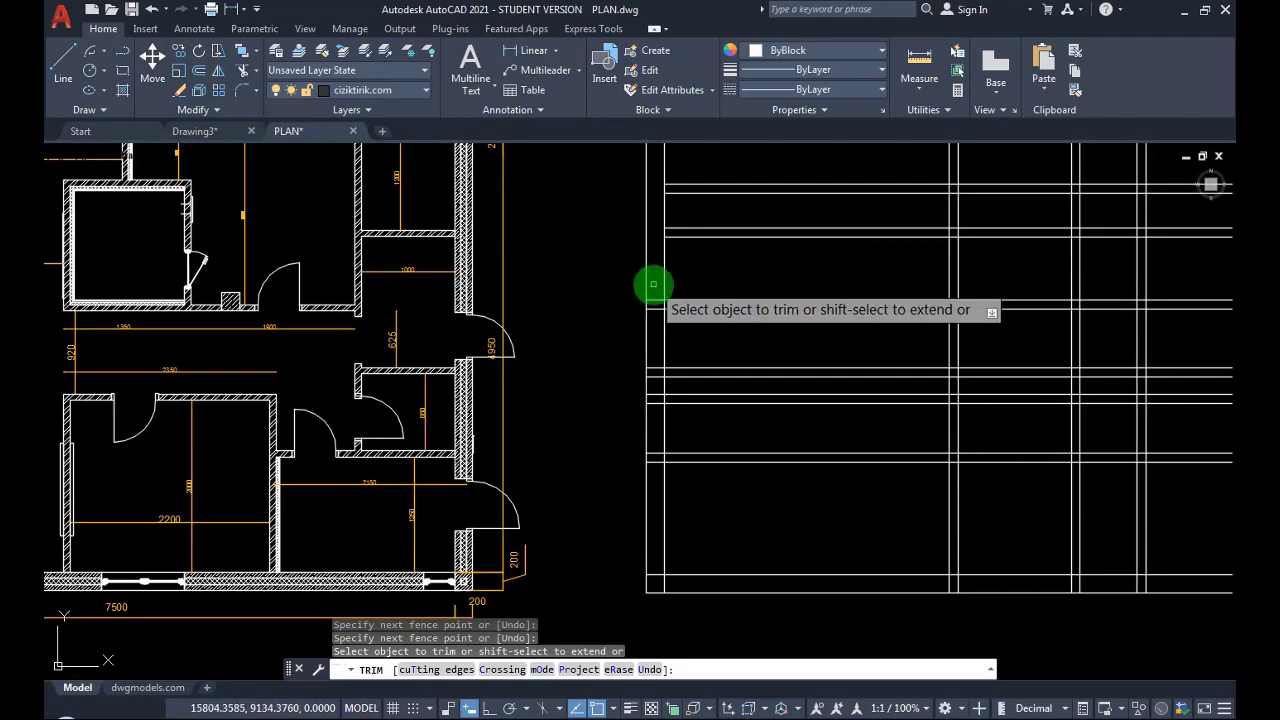
# Fence-trim the protruding line ends along the grid's left, bottom and right edges
pyautogui.moveTo(653, 284)
pyautogui.mouseDown()
pyautogui.moveTo(651, 566)
pyautogui.moveTo(955, 585)
pyautogui.mouseUp()
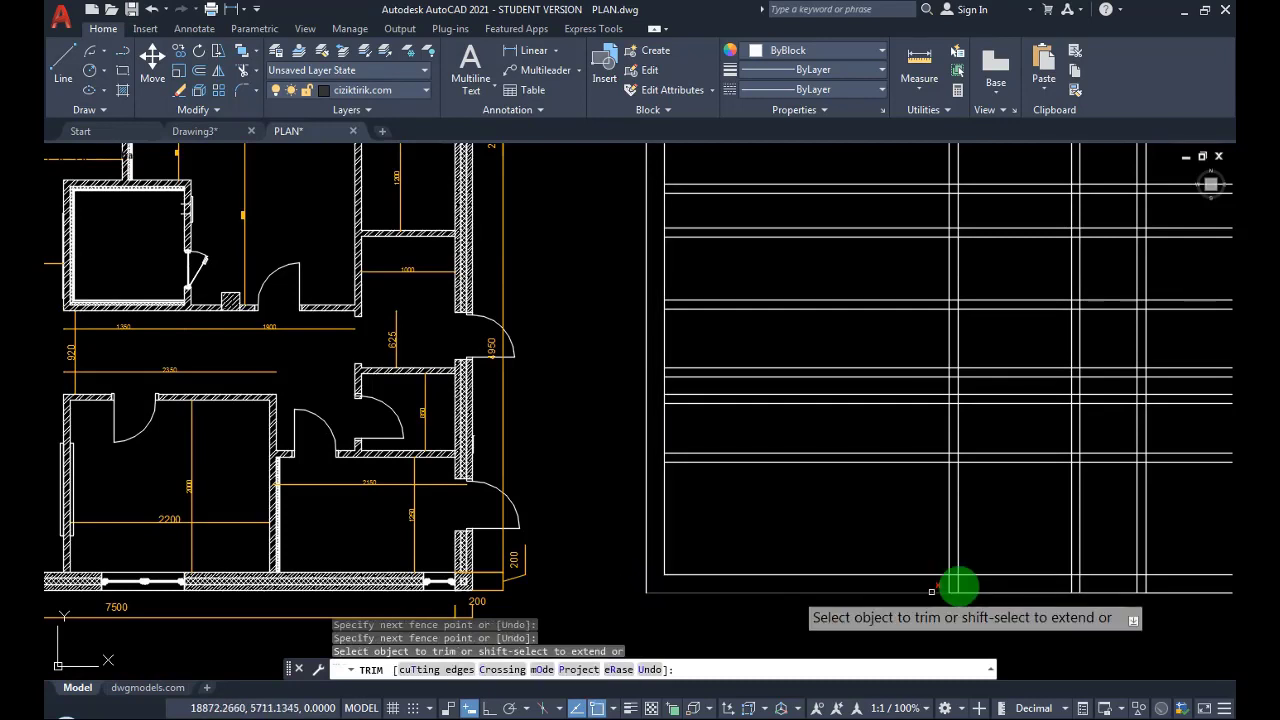
pyautogui.moveTo(935, 584)
pyautogui.mouseDown()
pyautogui.moveTo(1146, 583)
pyautogui.moveTo(1094, 571)
pyautogui.mouseUp()
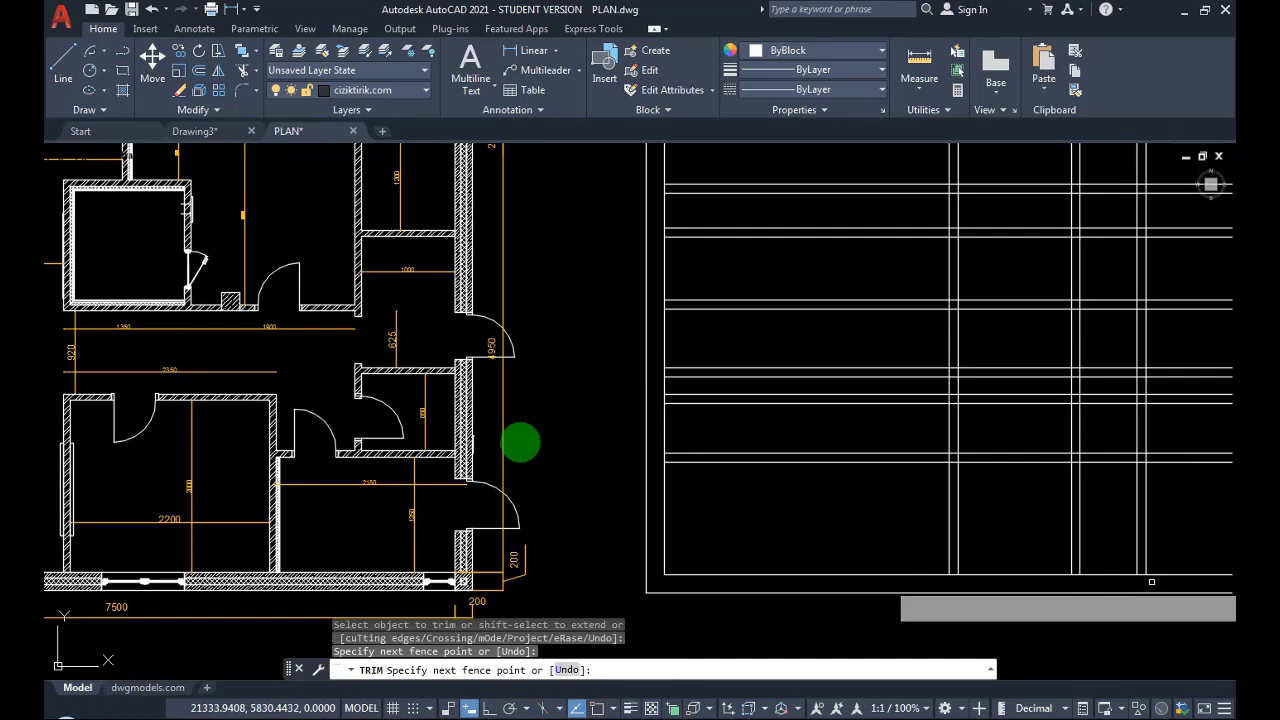
pyautogui.scroll(-3, 516, 443)
pyautogui.scroll(2, 1020, 393)
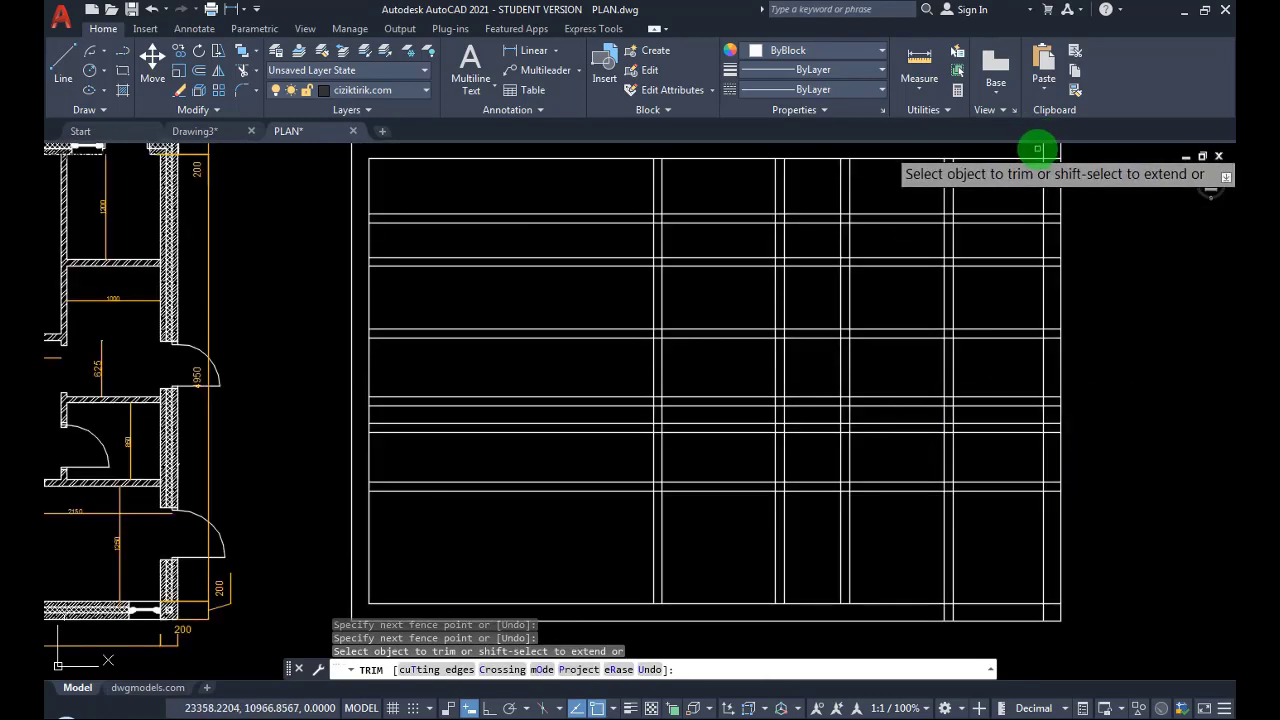
pyautogui.moveTo(1043, 149)
pyautogui.mouseDown()
pyautogui.moveTo(1054, 170)
pyautogui.moveTo(1045, 560)
pyautogui.mouseUp()
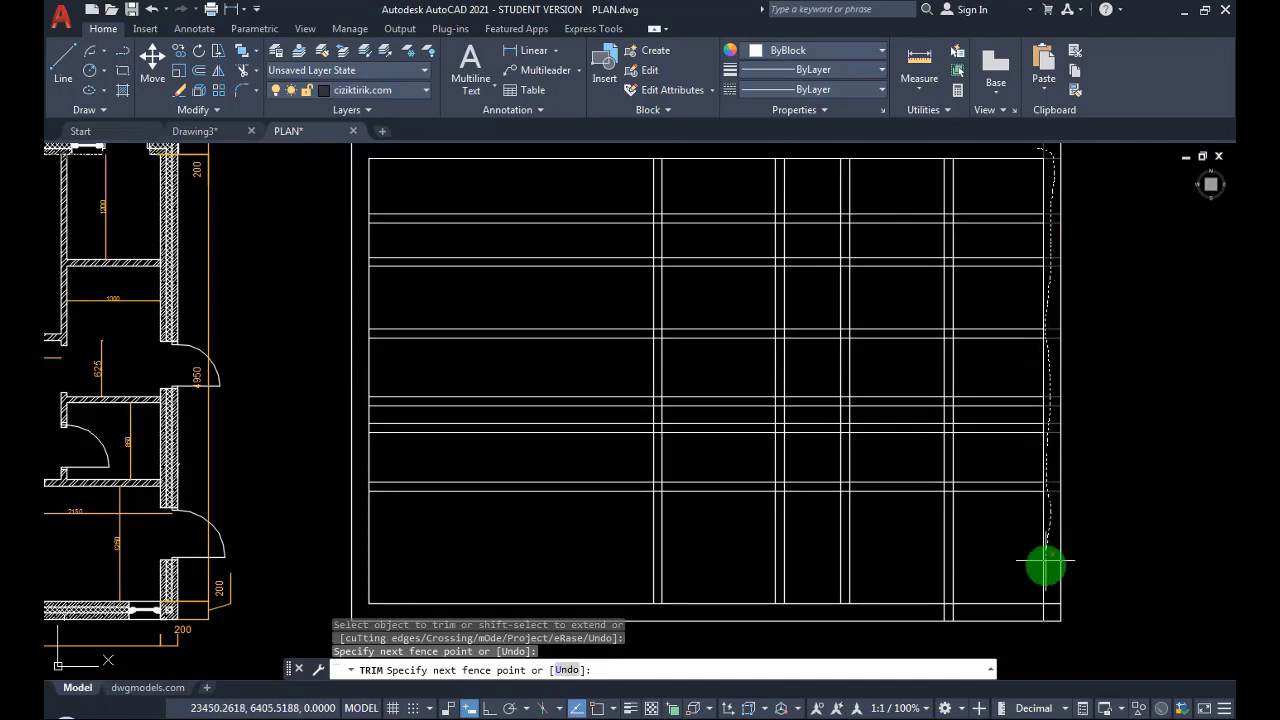
pyautogui.moveTo(1050, 612); pyautogui.dragTo(906, 608)
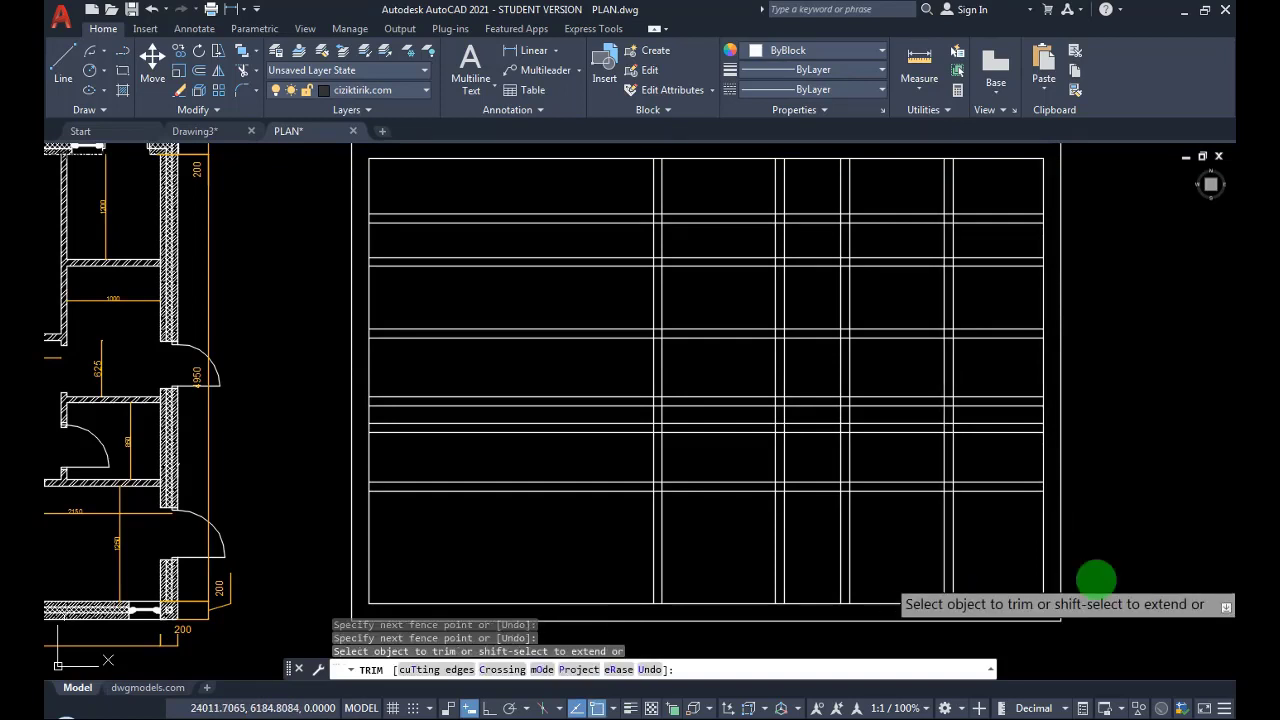
# Fence-trim the interior lines through the grid's left column and middle rooms
pyautogui.scroll(-2, 1096, 578)
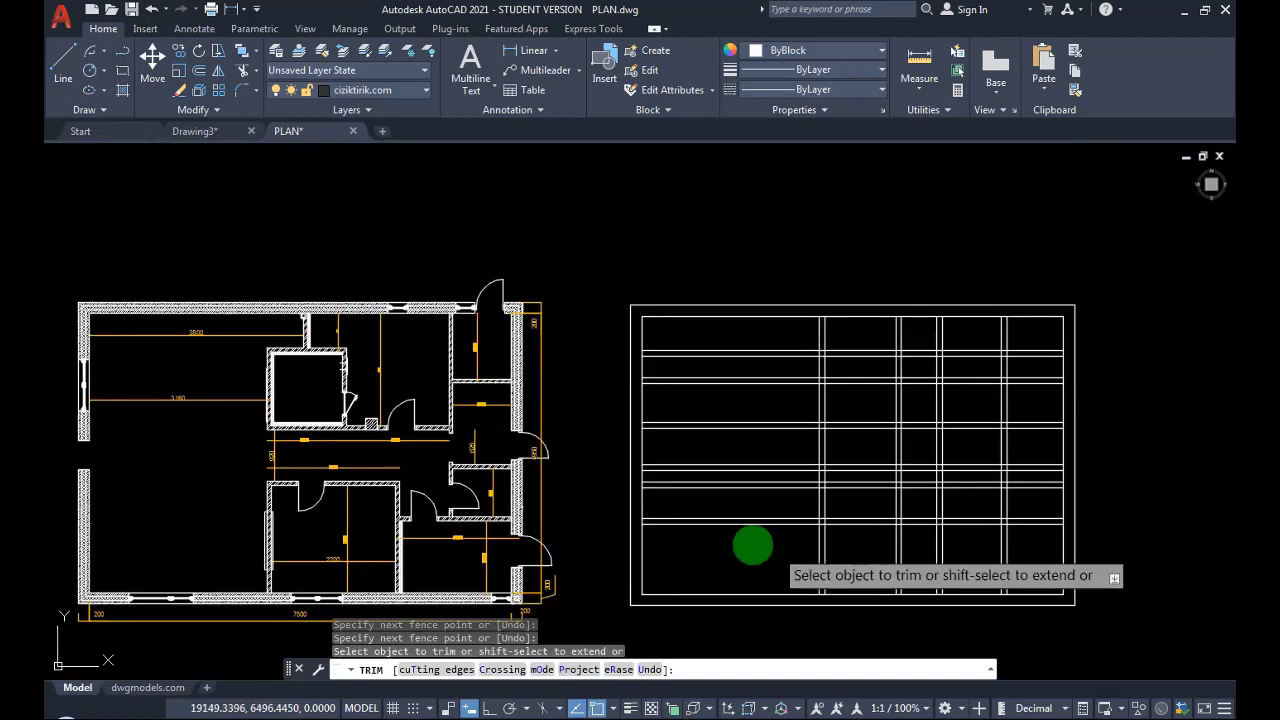
pyautogui.moveTo(752, 545); pyautogui.dragTo(742, 341)
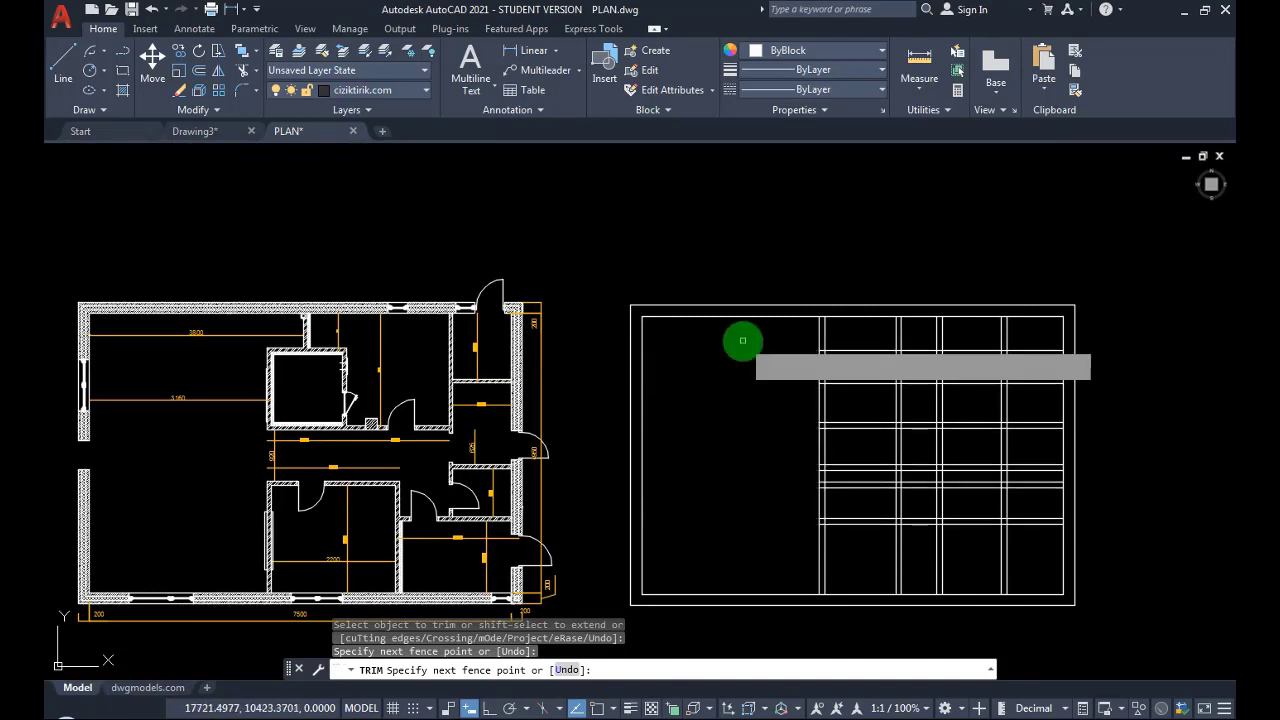
pyautogui.moveTo(832, 342)
pyautogui.mouseDown()
pyautogui.moveTo(914, 337)
pyautogui.moveTo(917, 366)
pyautogui.moveTo(860, 457)
pyautogui.moveTo(970, 477)
pyautogui.mouseUp()
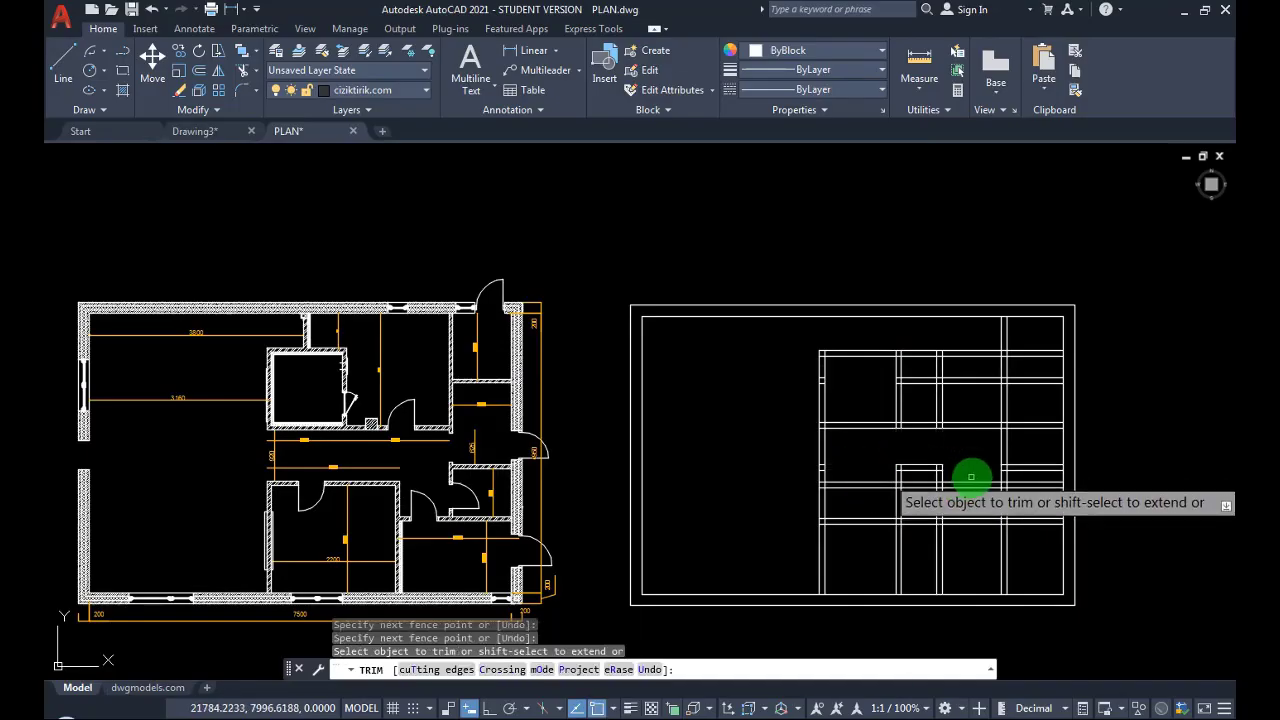
pyautogui.moveTo(1023, 417)
pyautogui.mouseDown()
pyautogui.moveTo(914, 391)
pyautogui.moveTo(929, 243)
pyautogui.mouseUp()
pyautogui.scroll(5, 925, 370)
pyautogui.press('Escape')
# Select and erase the stray leftover line pieces inside the grid
pyautogui.scroll(-5, 811, 391)
pyautogui.click(777, 377)
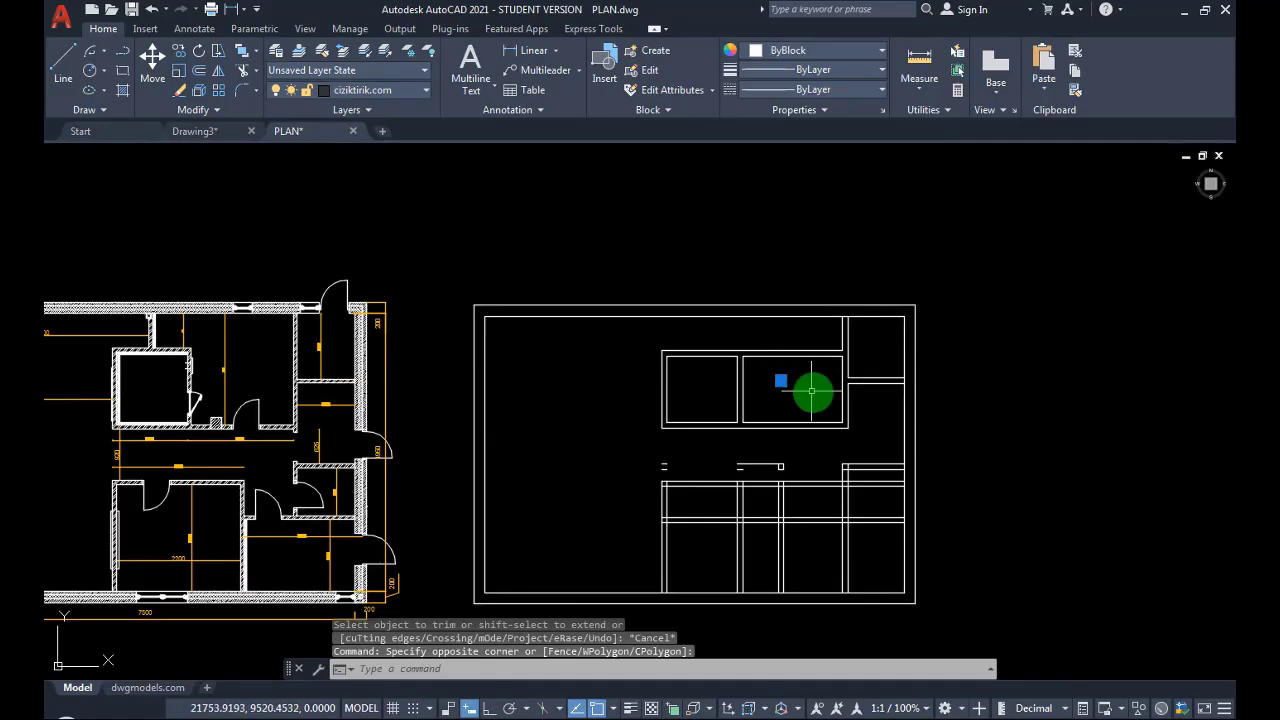
pyautogui.press('Escape')
pyautogui.scroll(4, 811, 391)
pyautogui.write('pl')
pyautogui.press('Return')
pyautogui.click(770, 428)
pyautogui.keyDown('shift'); pyautogui.rightClick(645, 588); pyautogui.keyUp('shift')
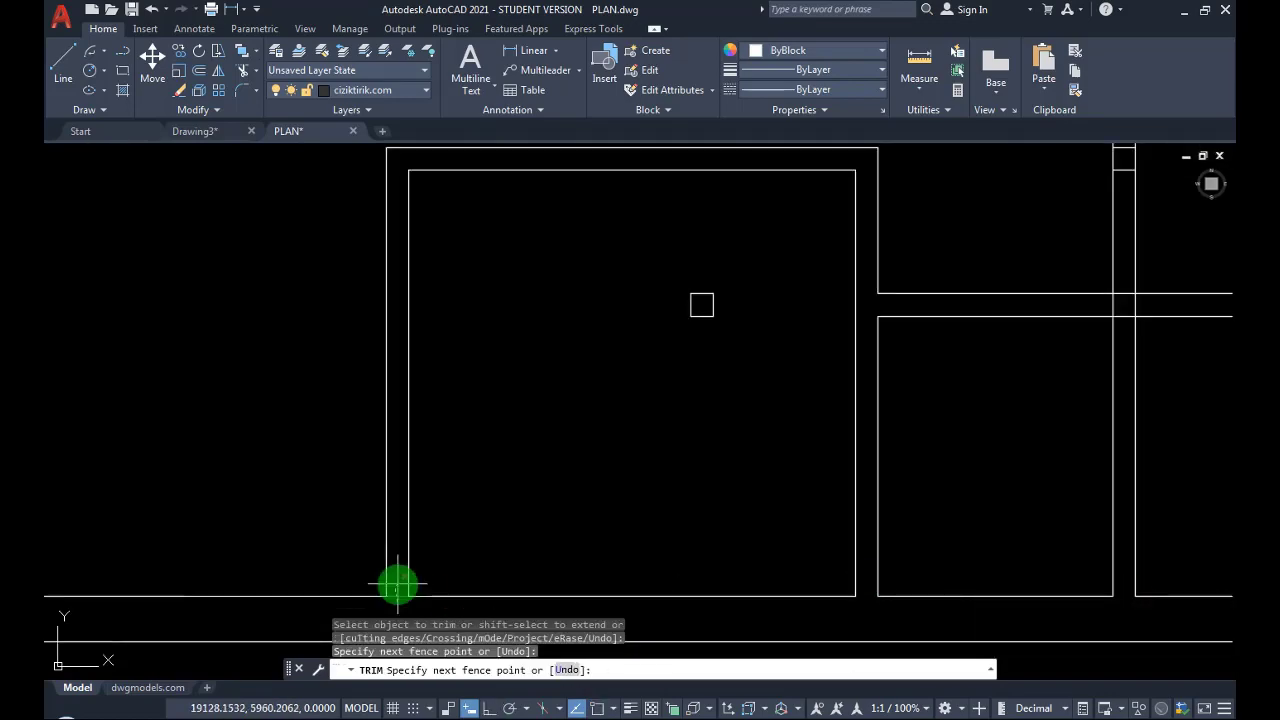
pyautogui.press('Escape')
# Switch the Modify tool to Extend, then cancel it with an undo
pyautogui.click(254, 70)
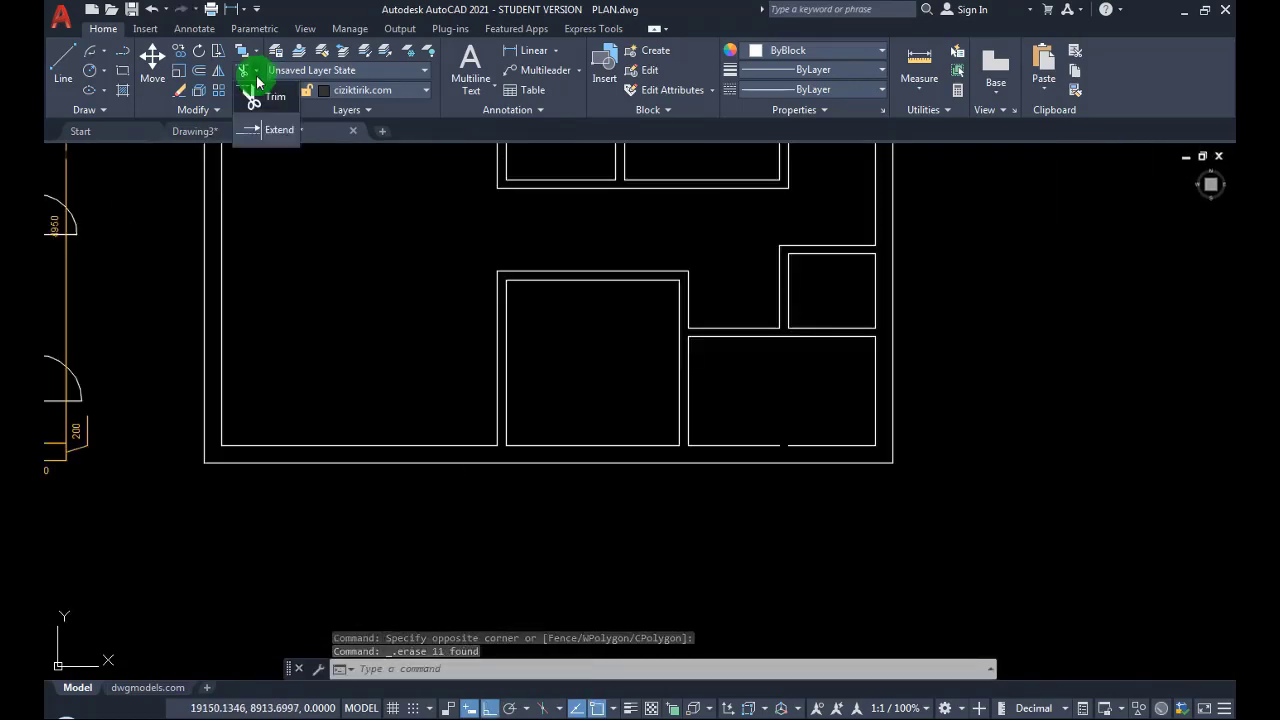
pyautogui.click(262, 110)
pyautogui.scroll(2, 936, 589)
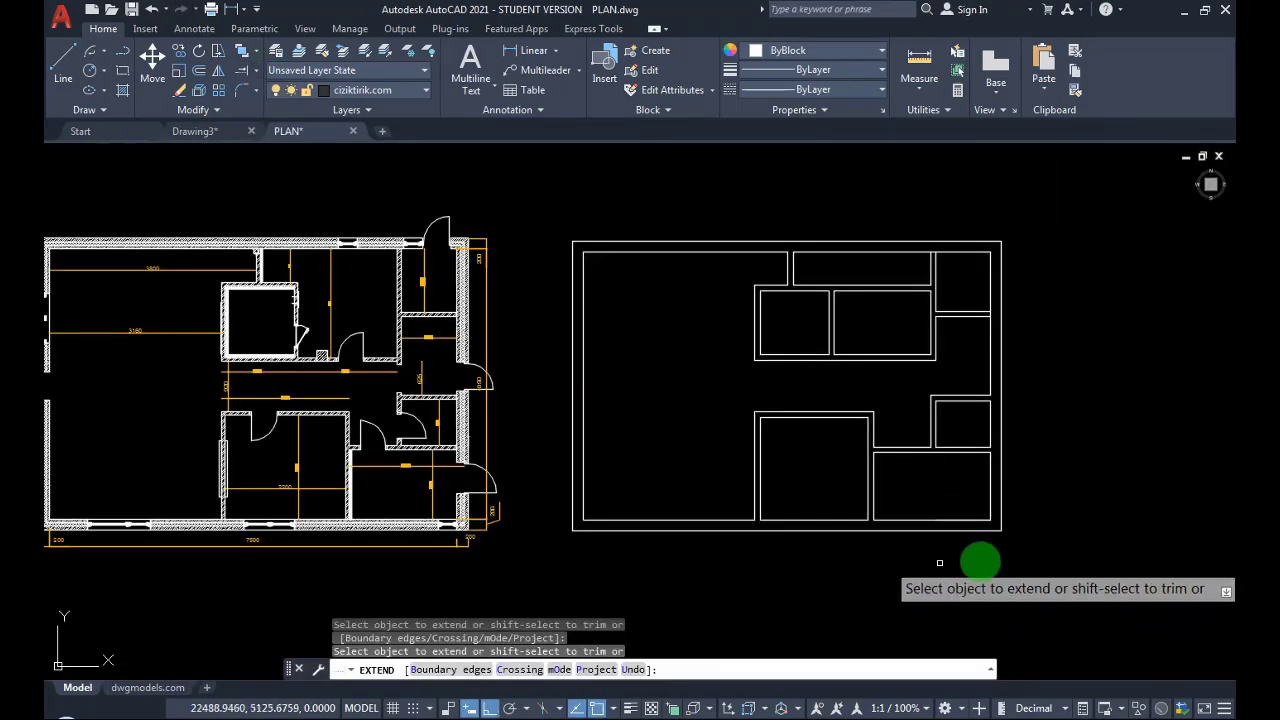
pyautogui.scroll(-2, 985, 561)
pyautogui.scroll(2, 934, 574)
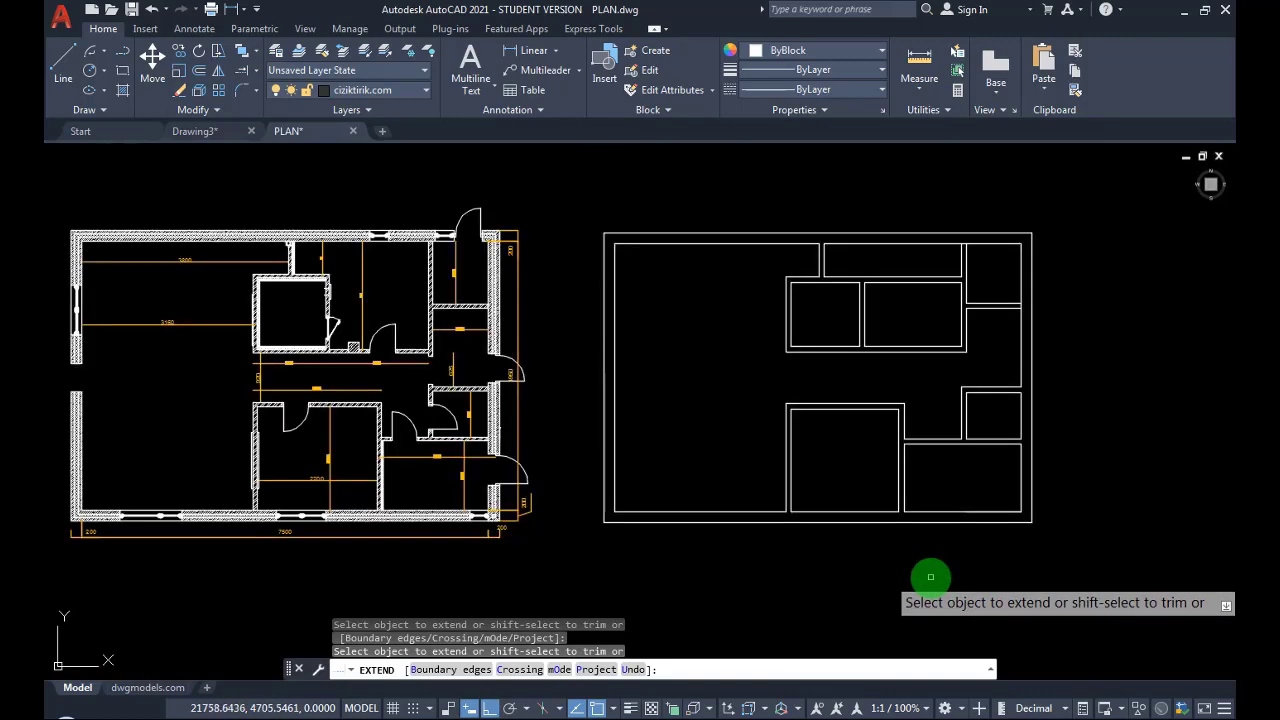
pyautogui.click(105, 113)
pyautogui.hotkey('ctrl', 'z')
# Place two vertical xlines 850 apart, starting at the lower middle room's wall
pyautogui.click(108, 137)
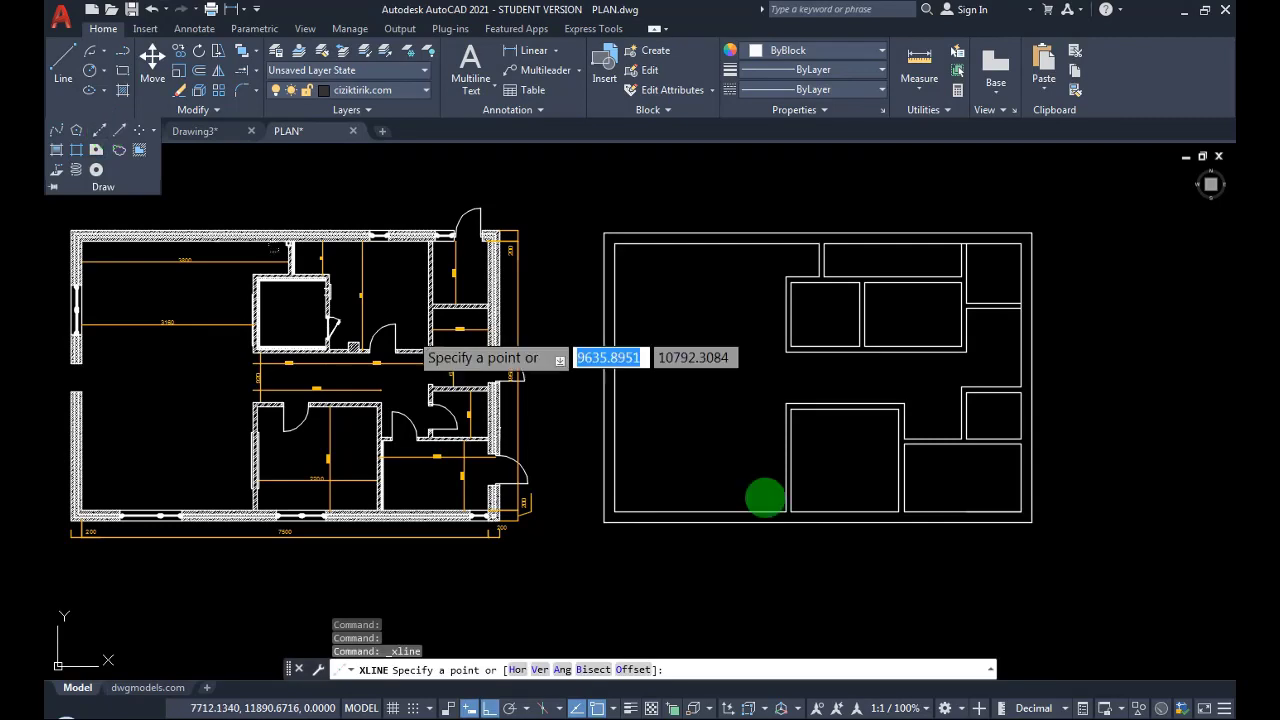
pyautogui.click(535, 670)
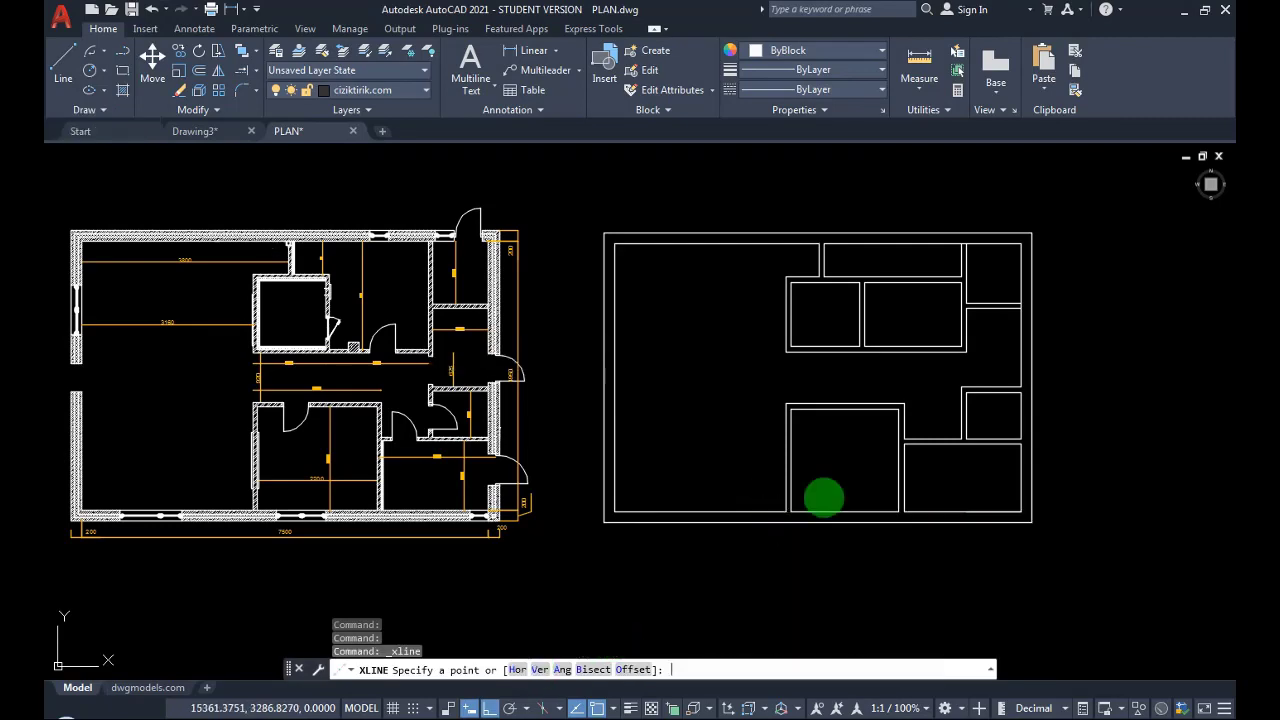
pyautogui.click(815, 458)
pyautogui.write('850')
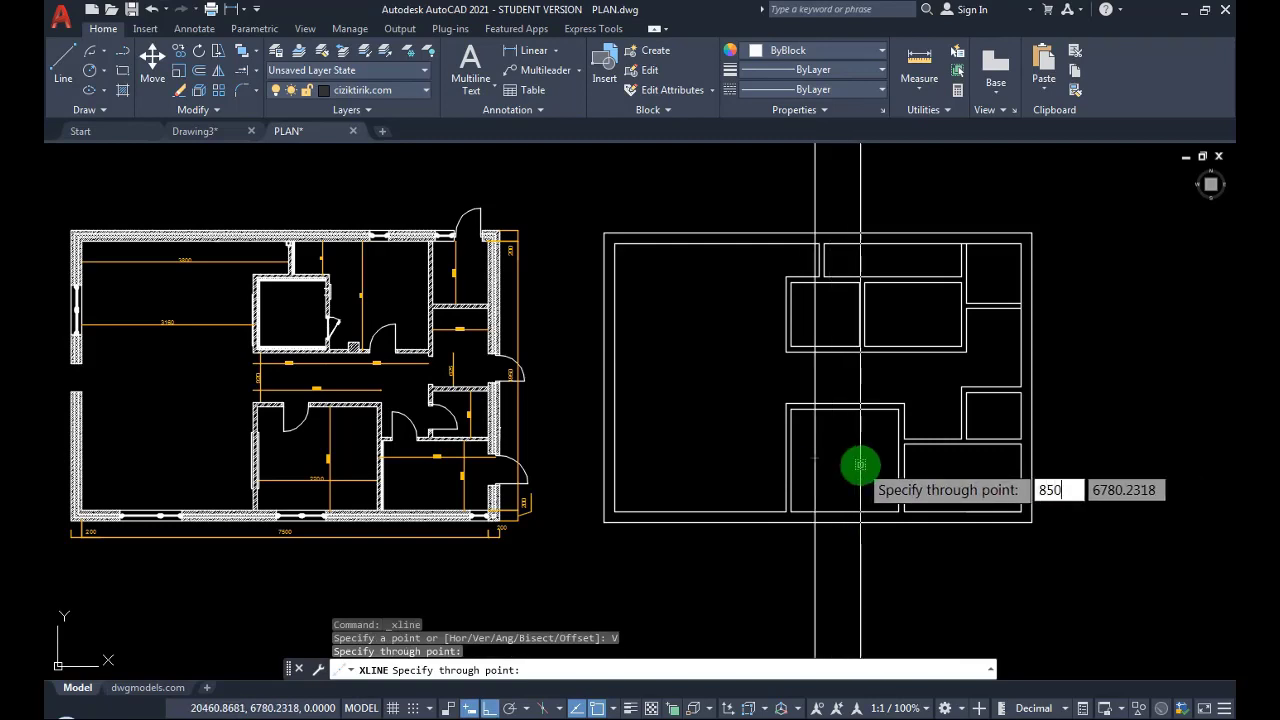
pyautogui.press('Return')
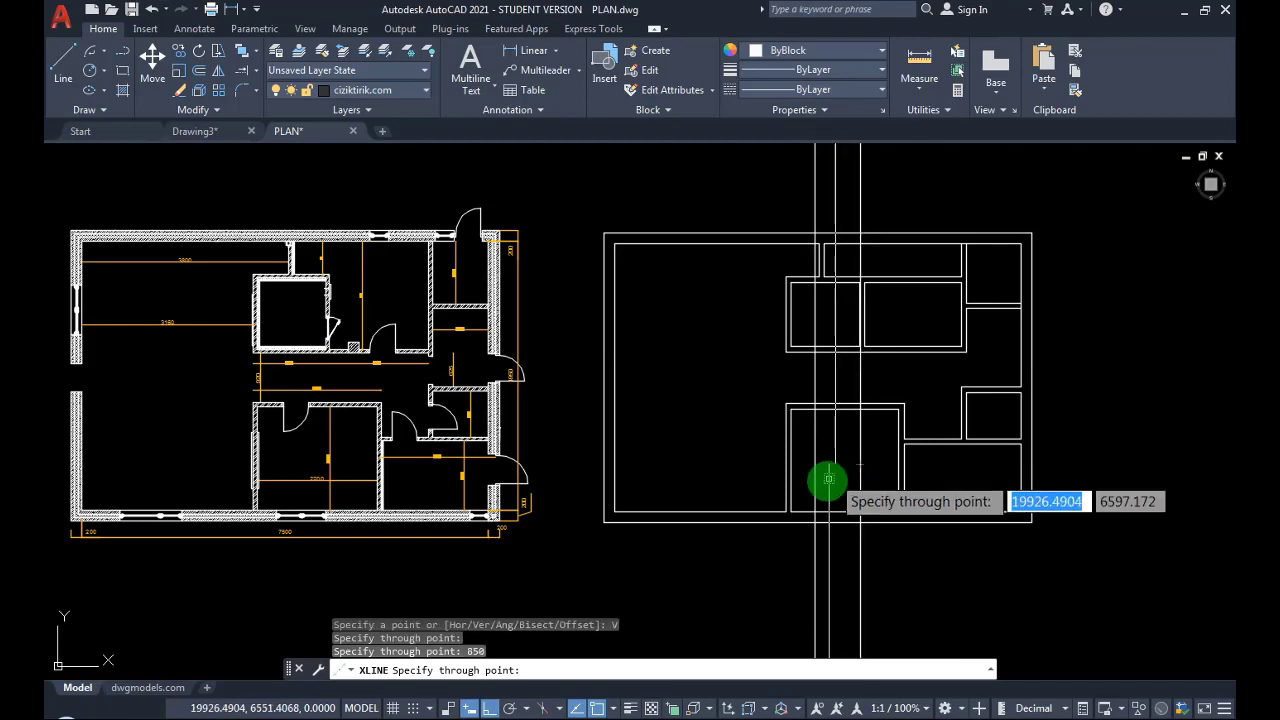
pyautogui.press('Escape')
pyautogui.click(257, 86)
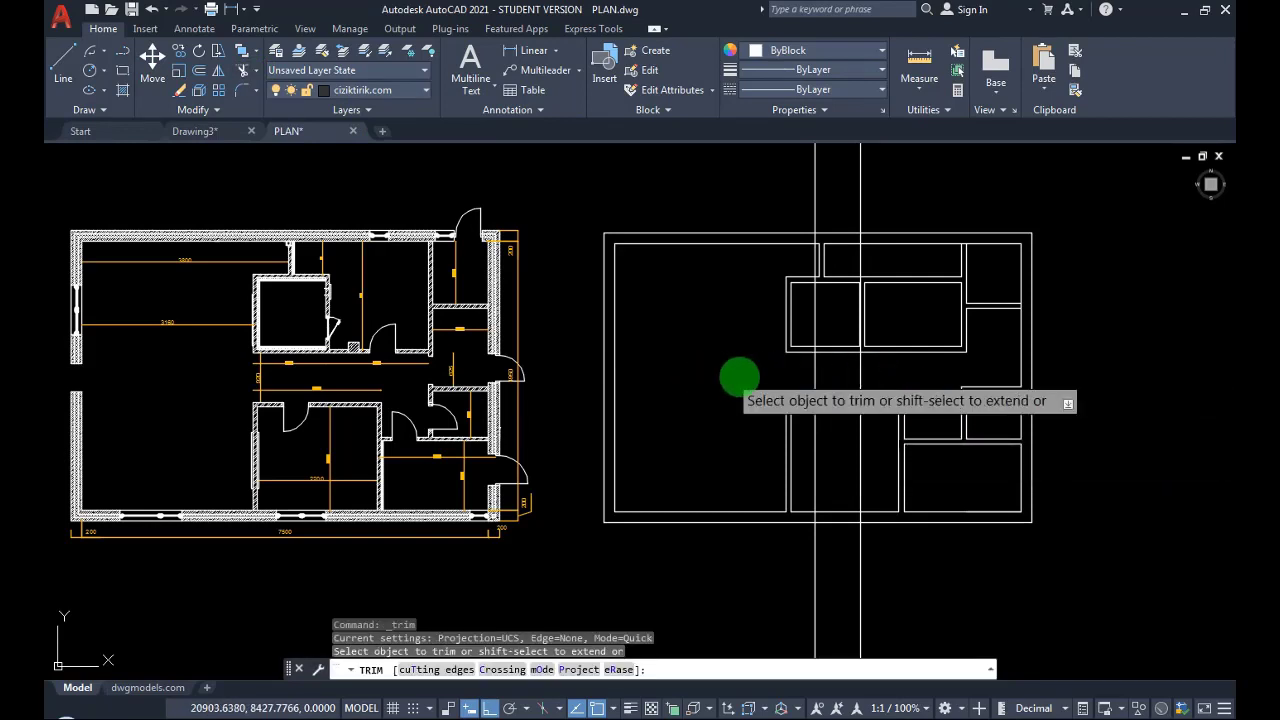
# Trim the top wall lines between the two xlines to cut the 850 doorway
pyautogui.click(830, 430)
pyautogui.click(831, 418)
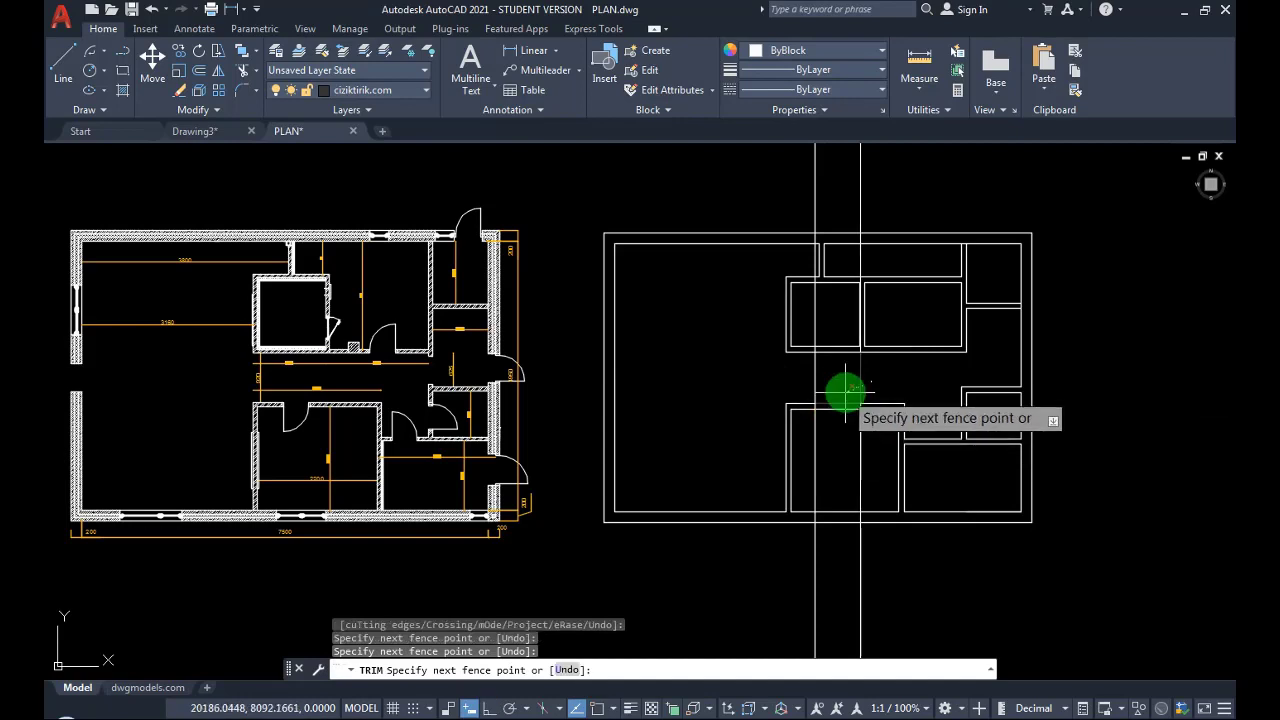
pyautogui.press('Return')
pyautogui.click(864, 457)
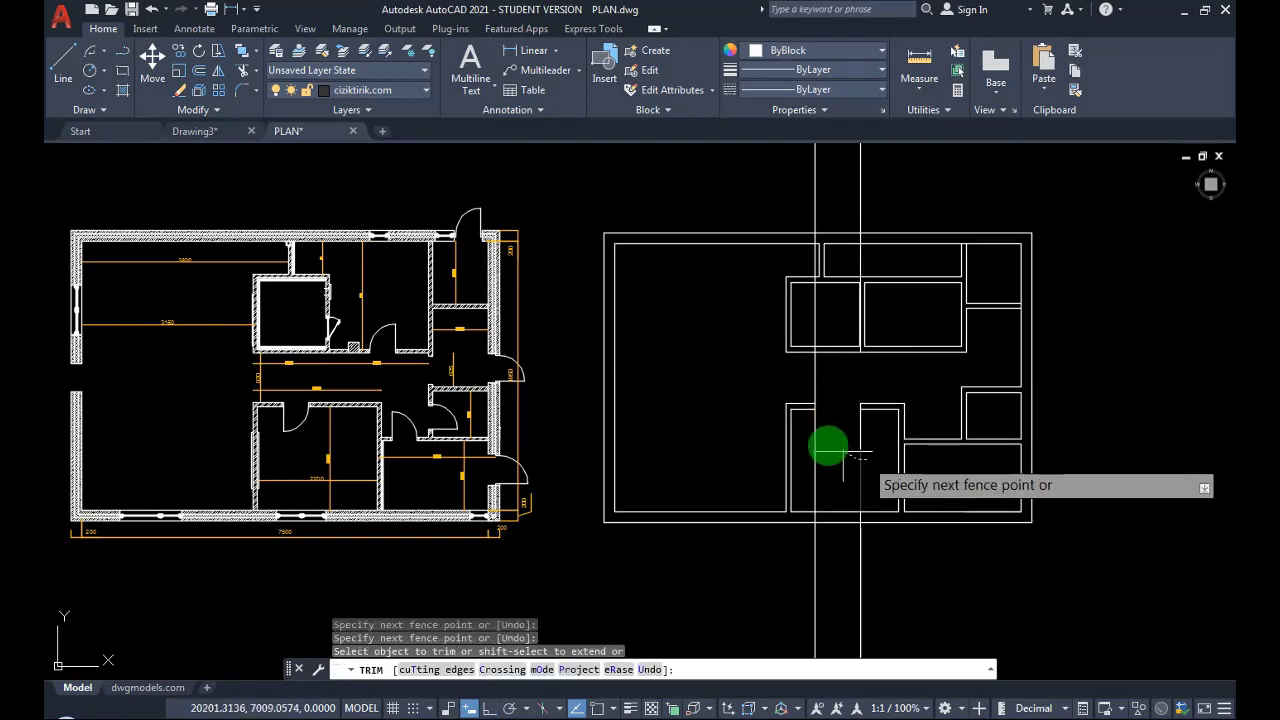
pyautogui.press('Return')
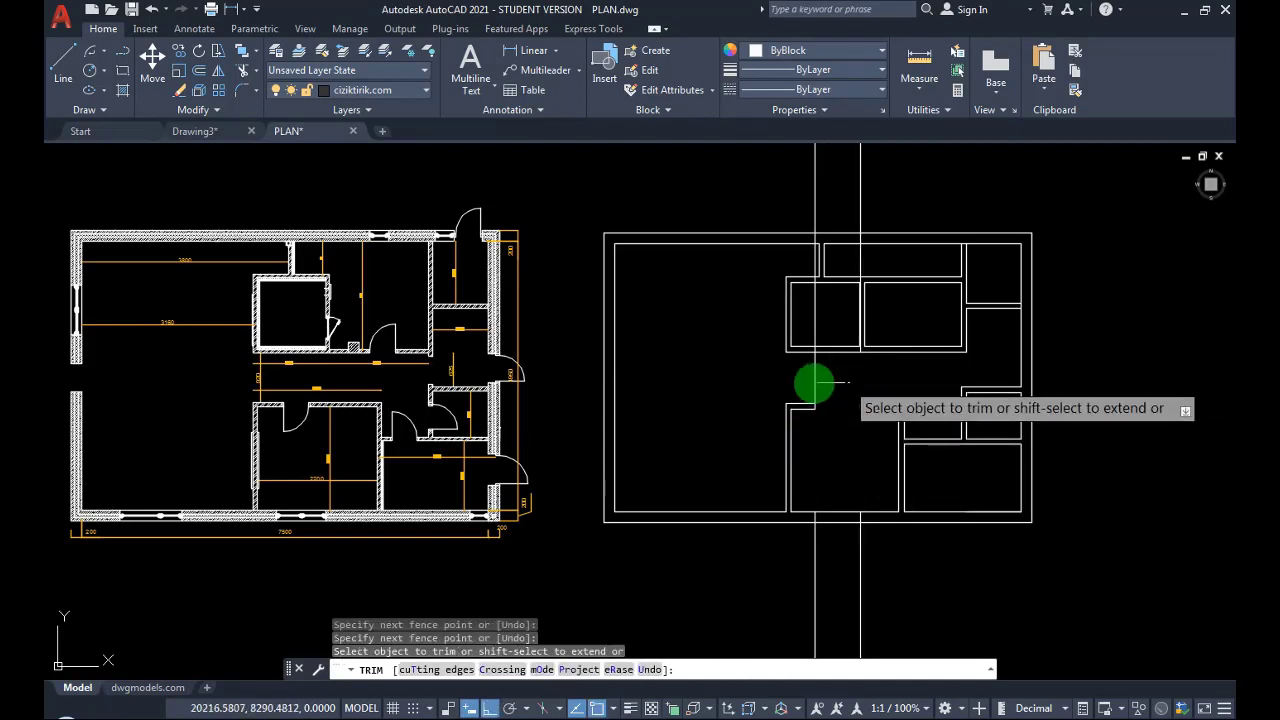
pyautogui.click(785, 378)
pyautogui.press('Return')
pyautogui.press('Escape')
# Erase the leftover xline pieces above and below the grid
pyautogui.click(926, 188)
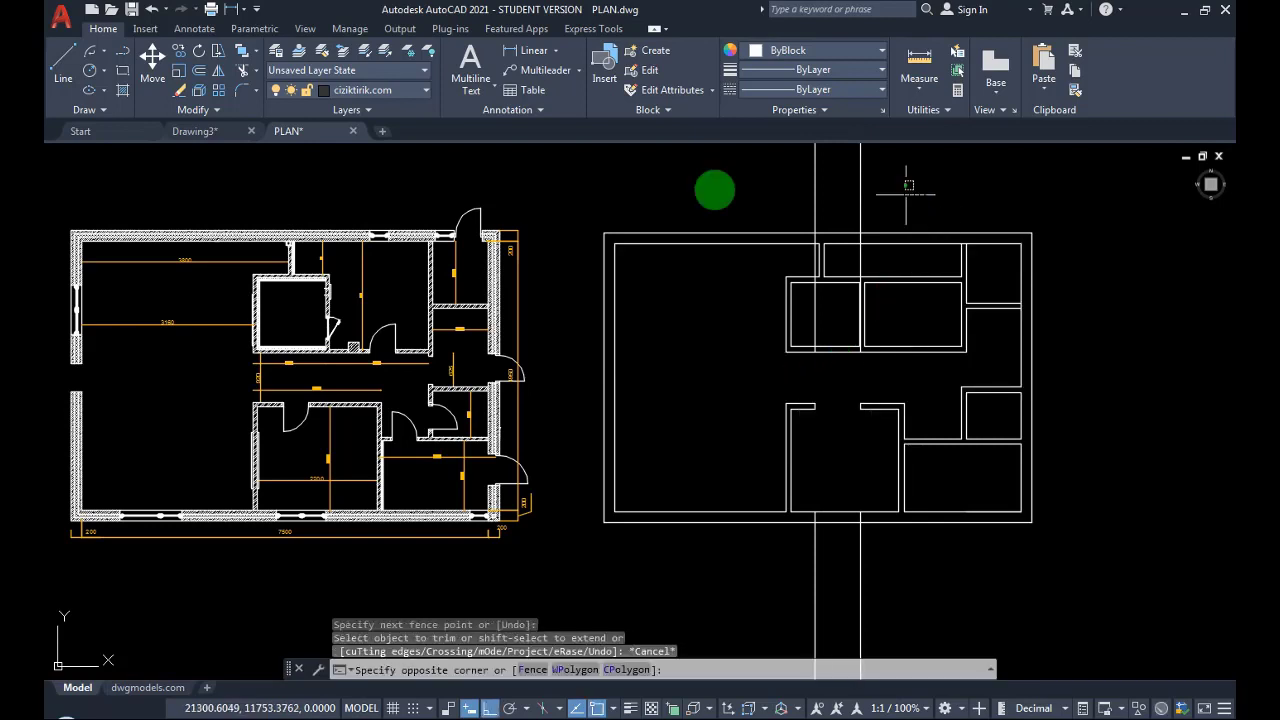
pyautogui.click(714, 188)
pyautogui.press('Delete')
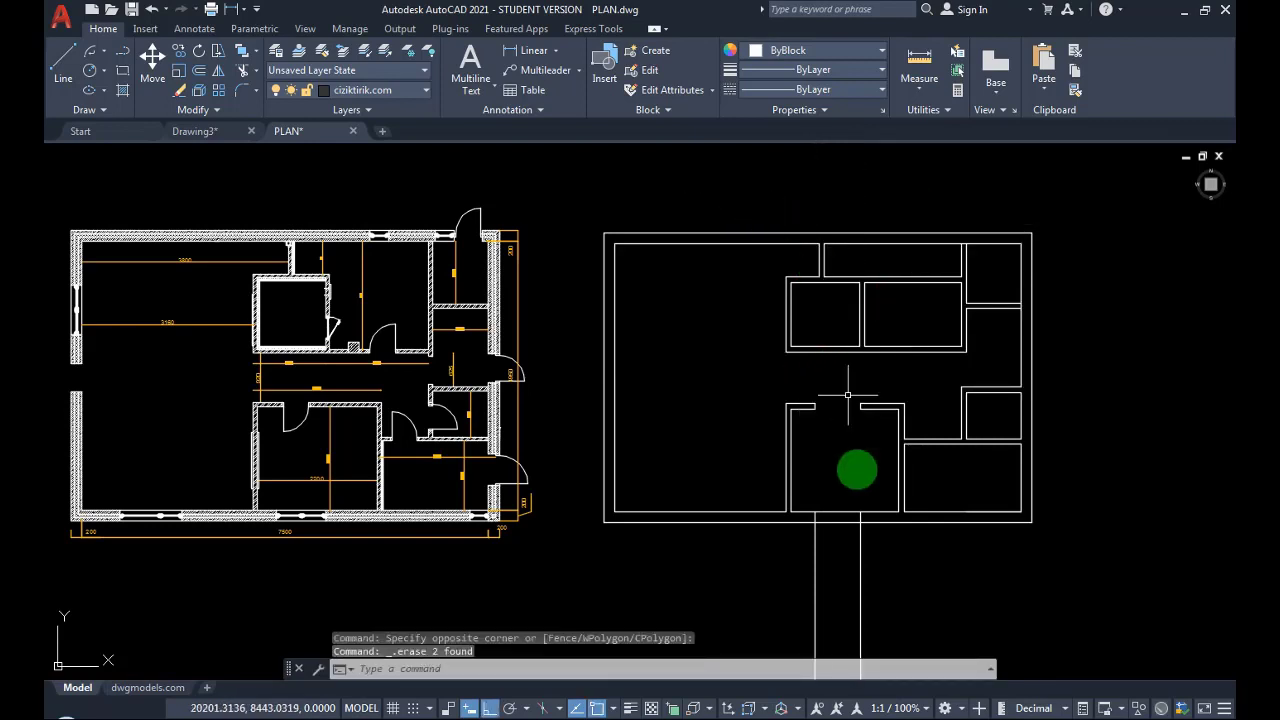
pyautogui.click(895, 594)
pyautogui.click(766, 557)
pyautogui.press('Delete')
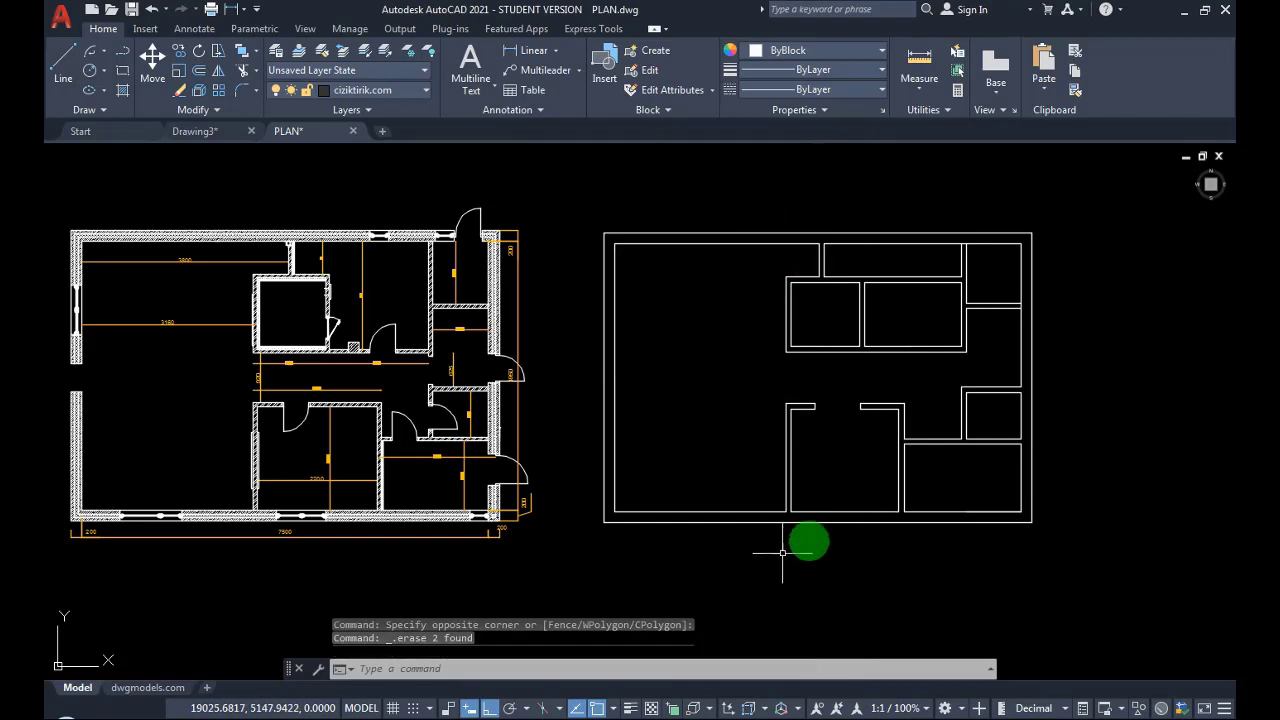
pyautogui.scroll(2, 887, 465)
pyautogui.scroll(-4, 946, 491)
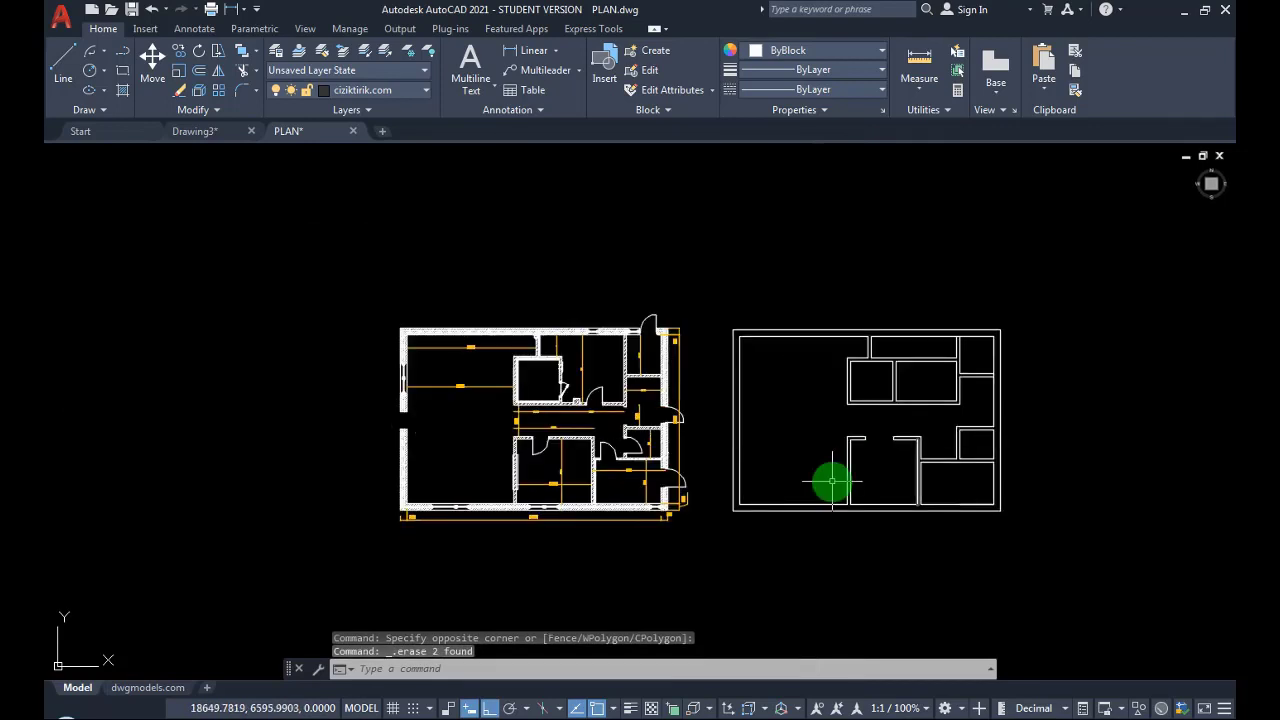
pyautogui.scroll(3, 832, 482)
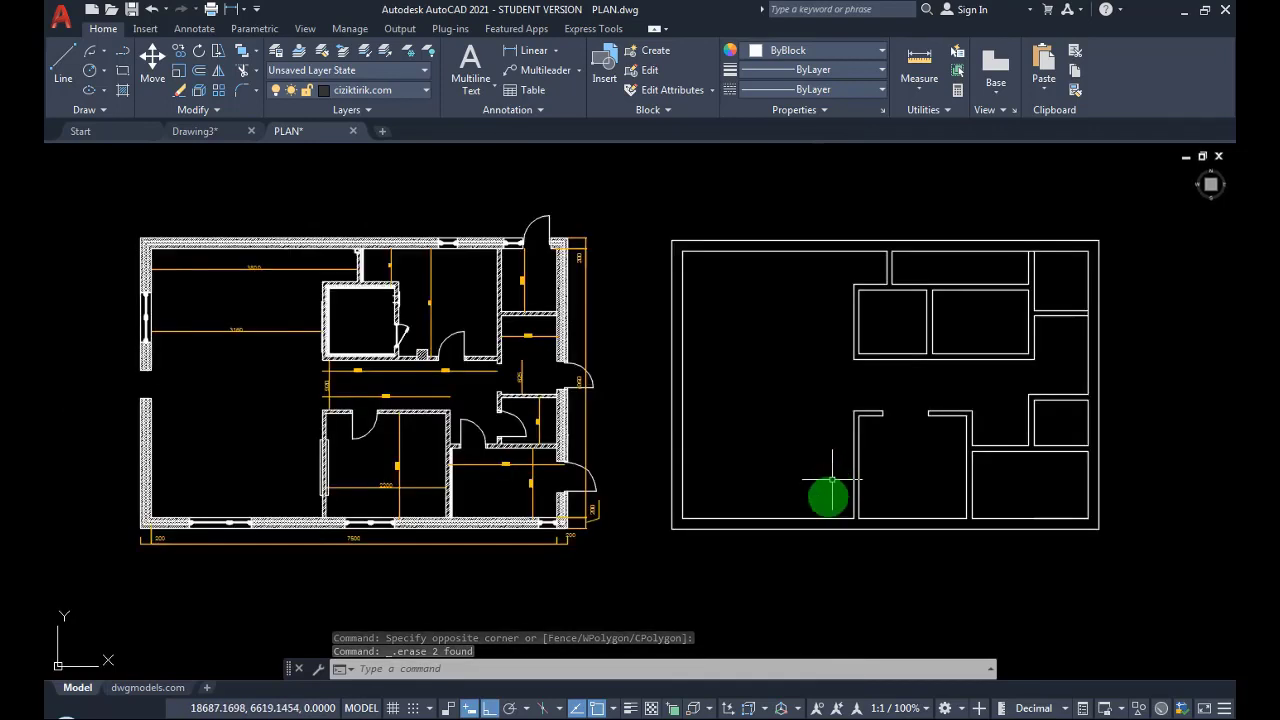